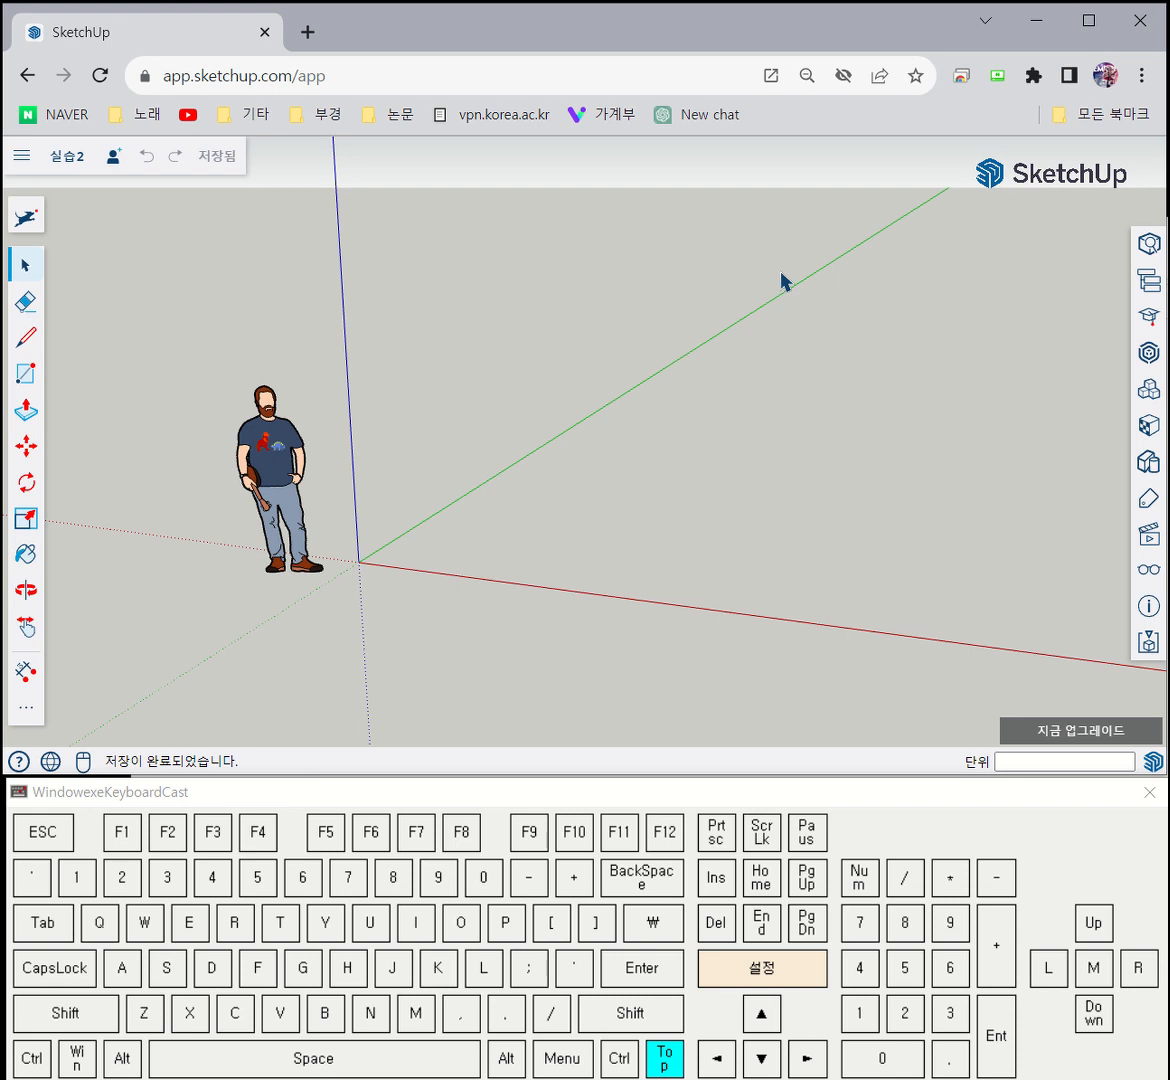
Draw a 500 × 500 mm rectangle on the ground plane with one corner at the origin
{"action": "left_click", "coordinate": [24, 376]}
{"action": "left_click", "coordinate": [358, 562]}
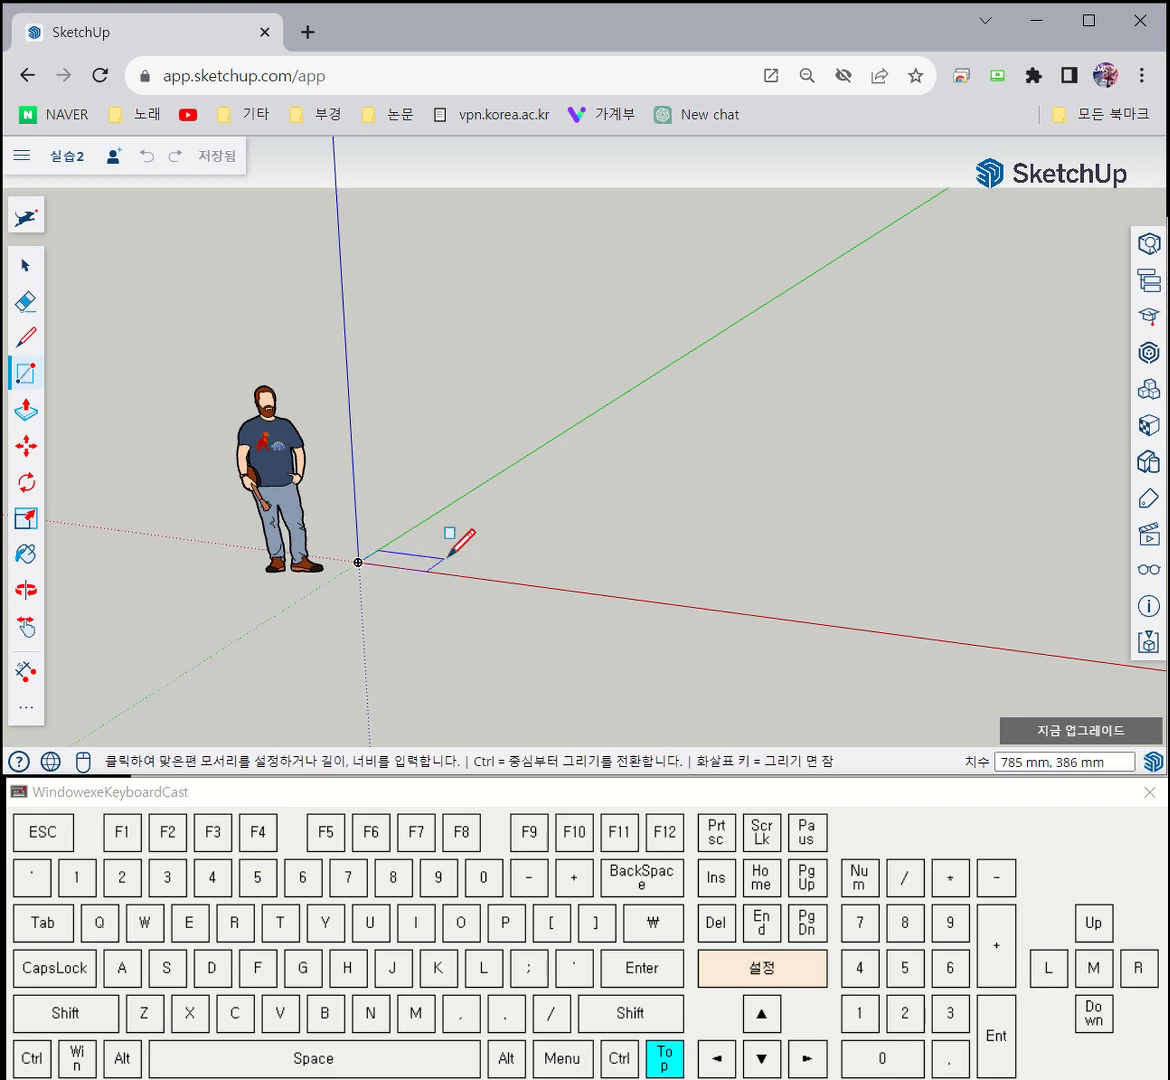
{"action": "type", "text": "500"}
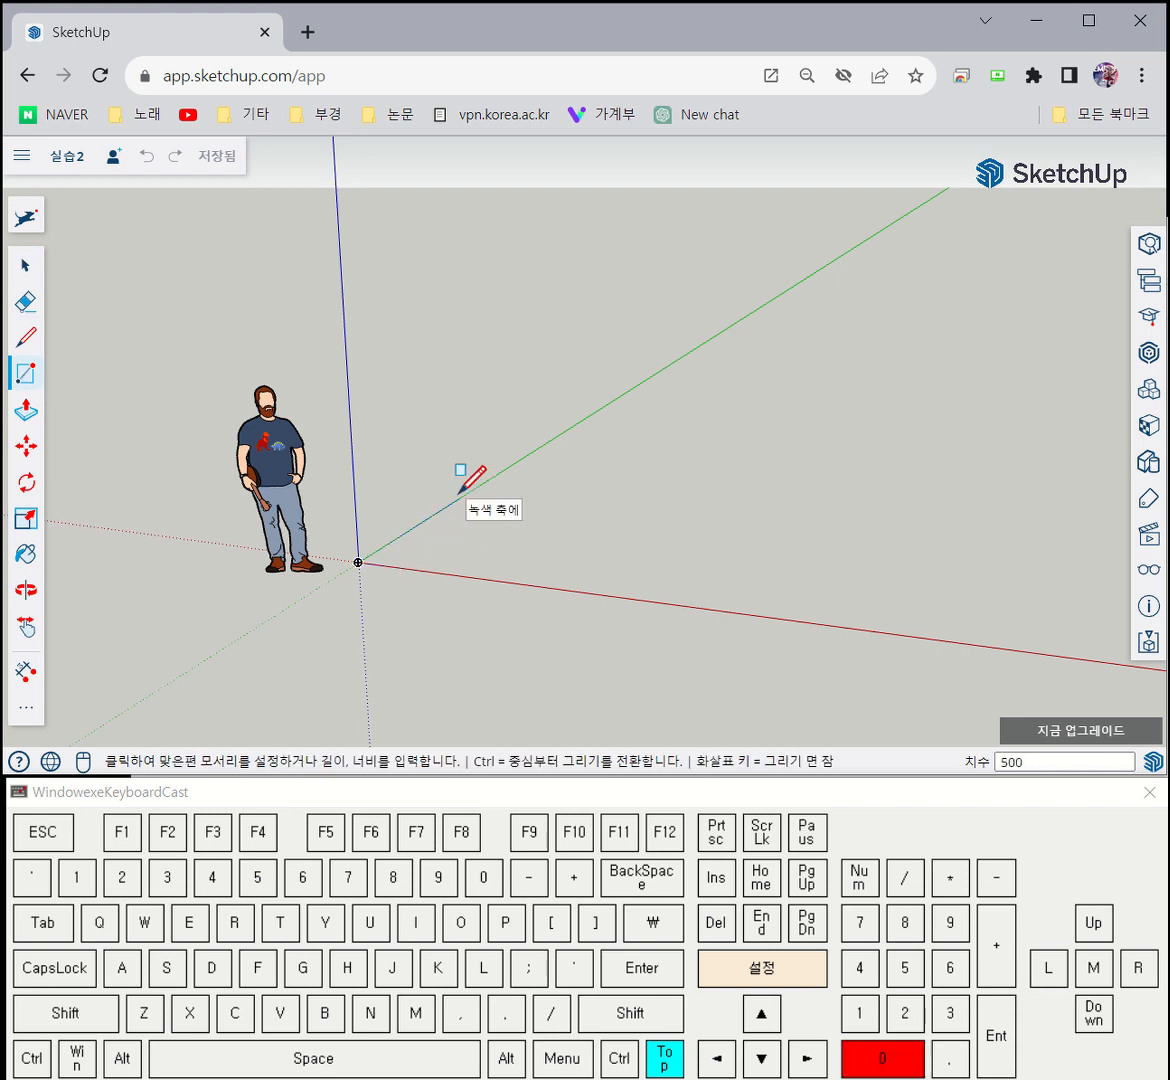
{"action": "type", "text": ",500"}
{"action": "key", "text": "Return"}
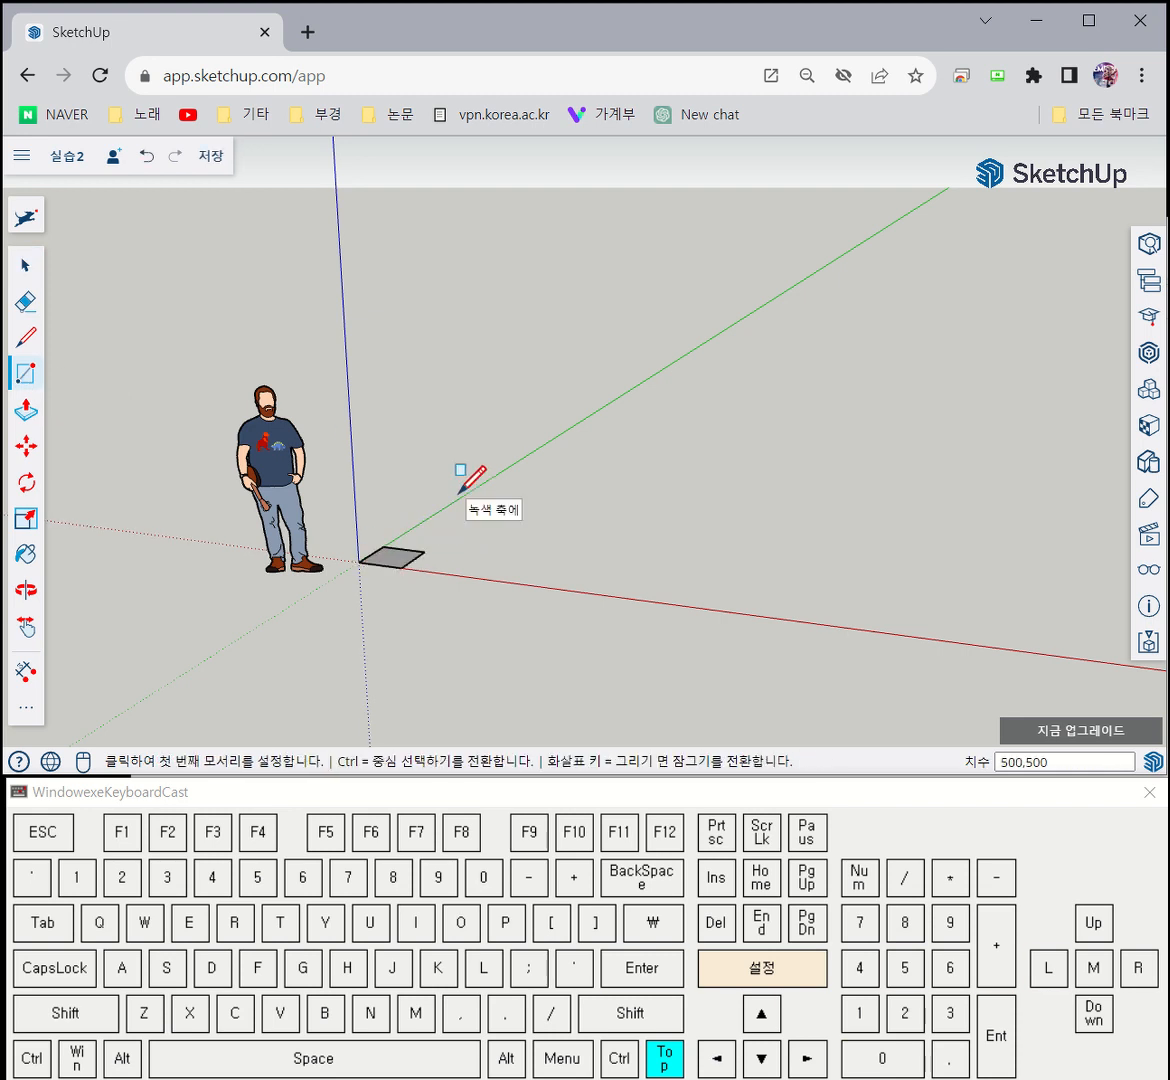
Push/Pull the square face up 500 mm to form a cube
{"action": "scroll", "coordinate": [406, 566], "scroll_direction": "up", "scroll_amount": 3}
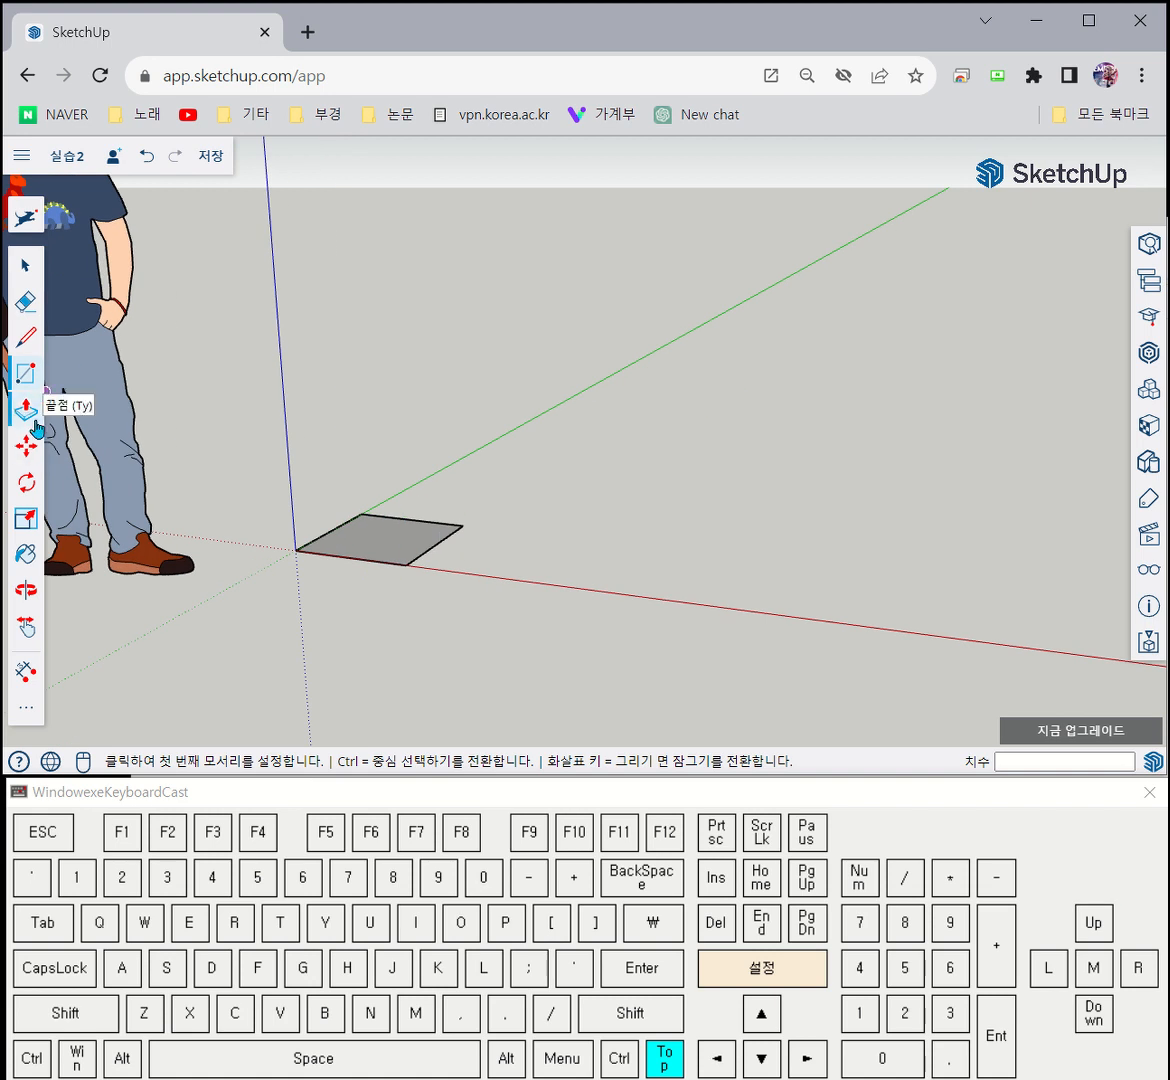
{"action": "left_click", "coordinate": [26, 408]}
{"action": "left_click", "coordinate": [366, 535]}
{"action": "type", "text": "500"}
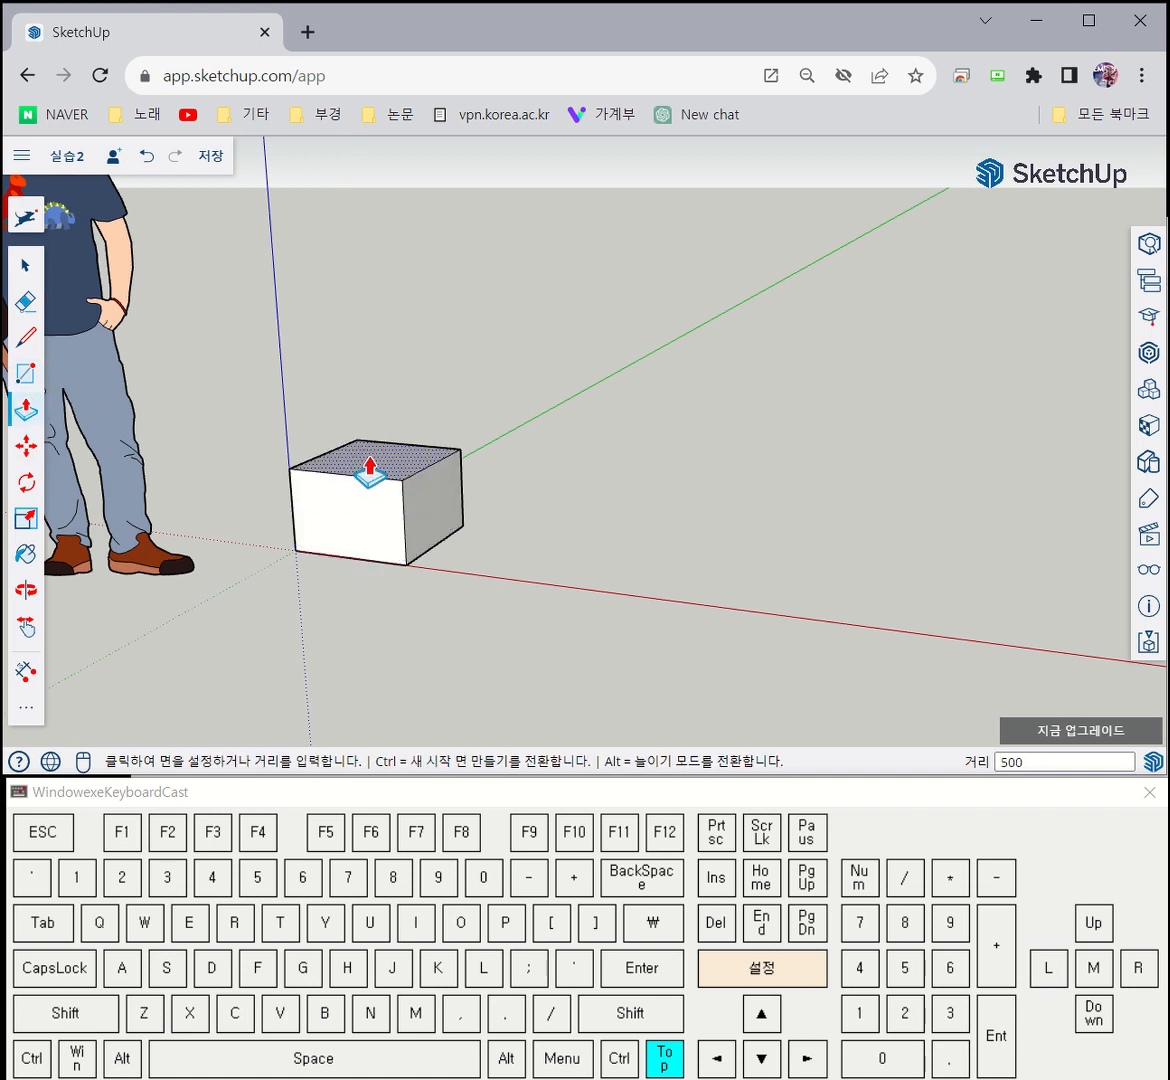
{"action": "key", "text": "Return"}
Examine how the ungrouped cube selects by picking individual faces and edges and window-selecting the whole cube
{"action": "middle_click_drag", "start_coordinate": [366, 475], "coordinate": [316, 541]}
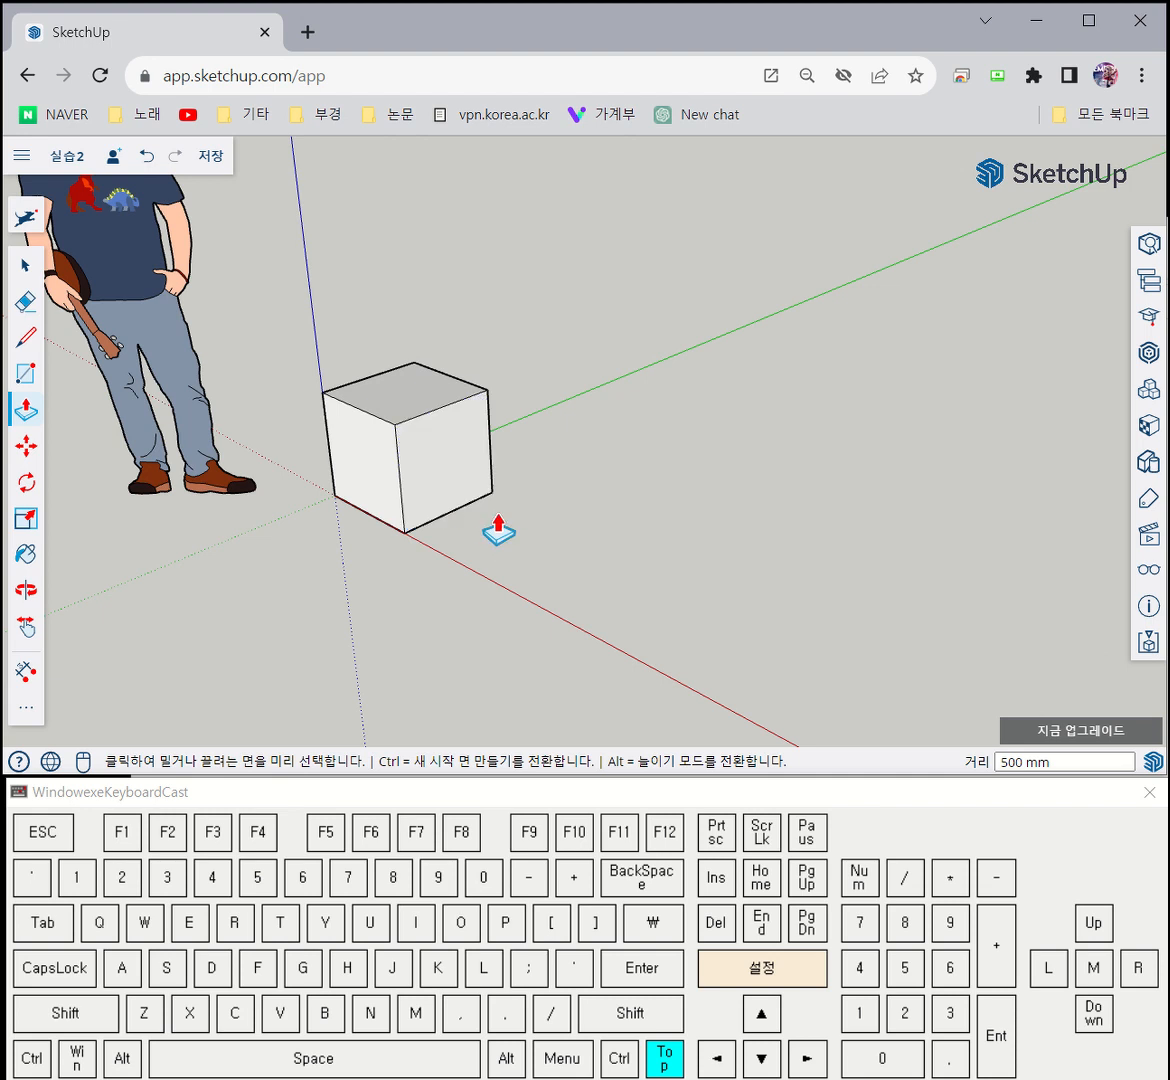
{"action": "left_click", "coordinate": [39, 271]}
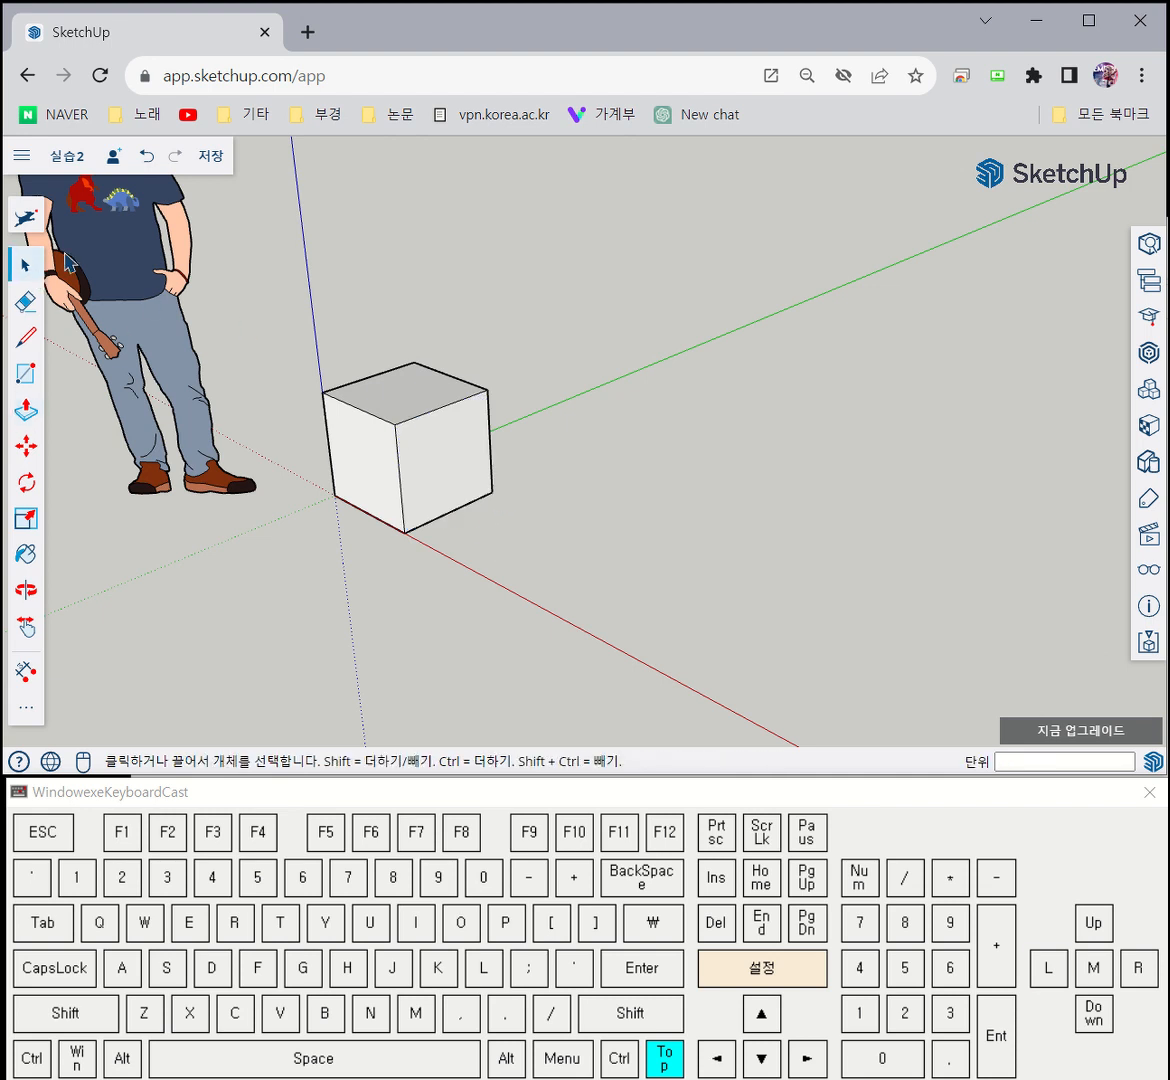
{"action": "left_click", "coordinate": [398, 440]}
{"action": "left_click", "coordinate": [456, 441]}
{"action": "left_click", "coordinate": [352, 444]}
{"action": "left_click", "coordinate": [387, 400]}
{"action": "left_click", "coordinate": [447, 479]}
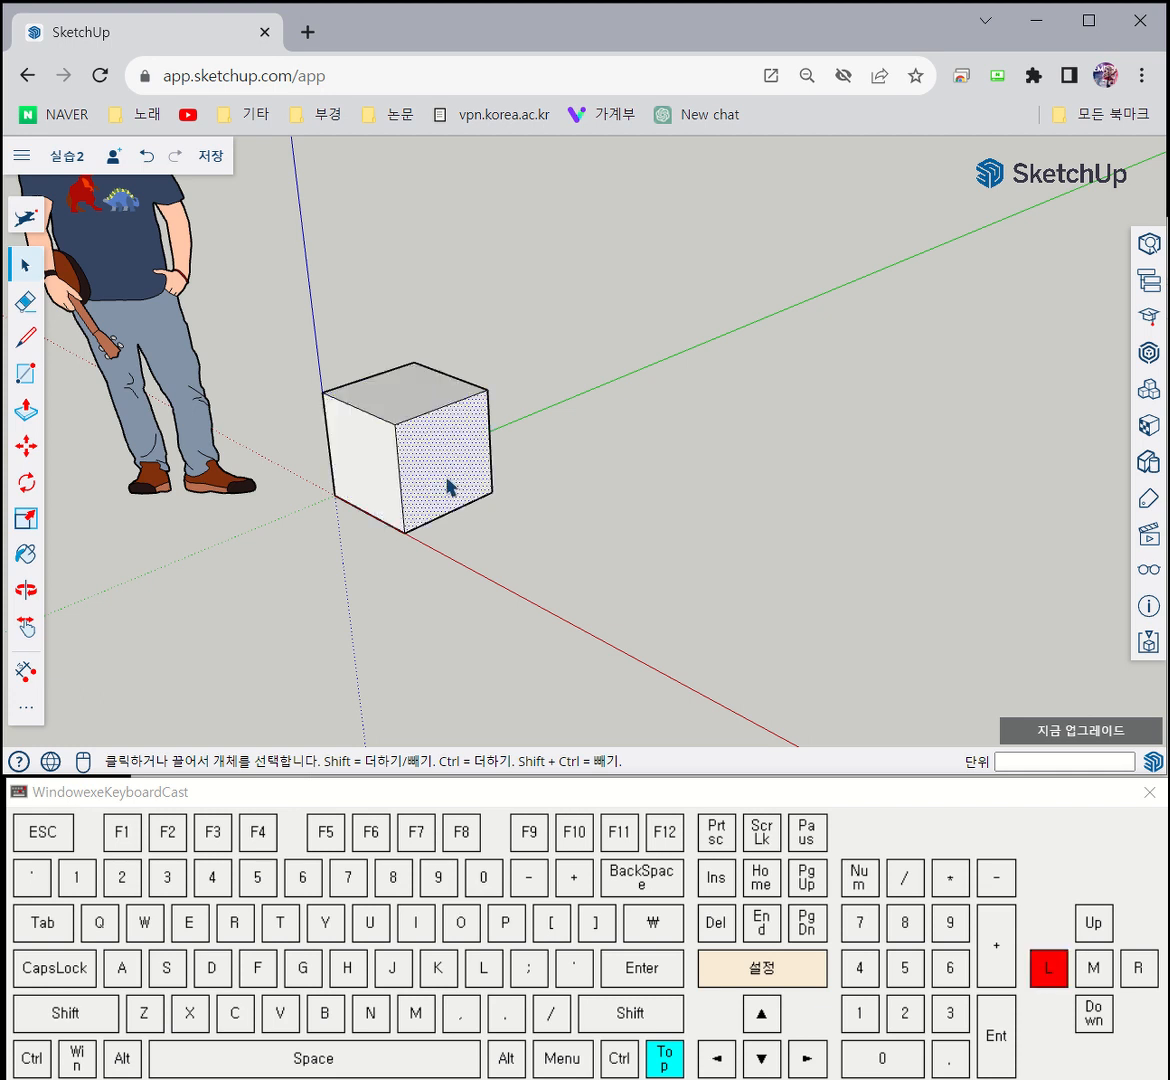
{"action": "left_click", "coordinate": [361, 464]}
{"action": "left_click", "coordinate": [404, 385]}
{"action": "left_click", "coordinate": [429, 455]}
{"action": "left_click", "coordinate": [507, 390]}
{"action": "left_click_drag", "start_coordinate": [569, 263], "coordinate": [310, 590]}
{"action": "left_click", "coordinate": [559, 258]}
{"action": "left_click_drag", "start_coordinate": [540, 545], "coordinate": [225, 310]}
{"action": "left_click", "coordinate": [531, 508]}
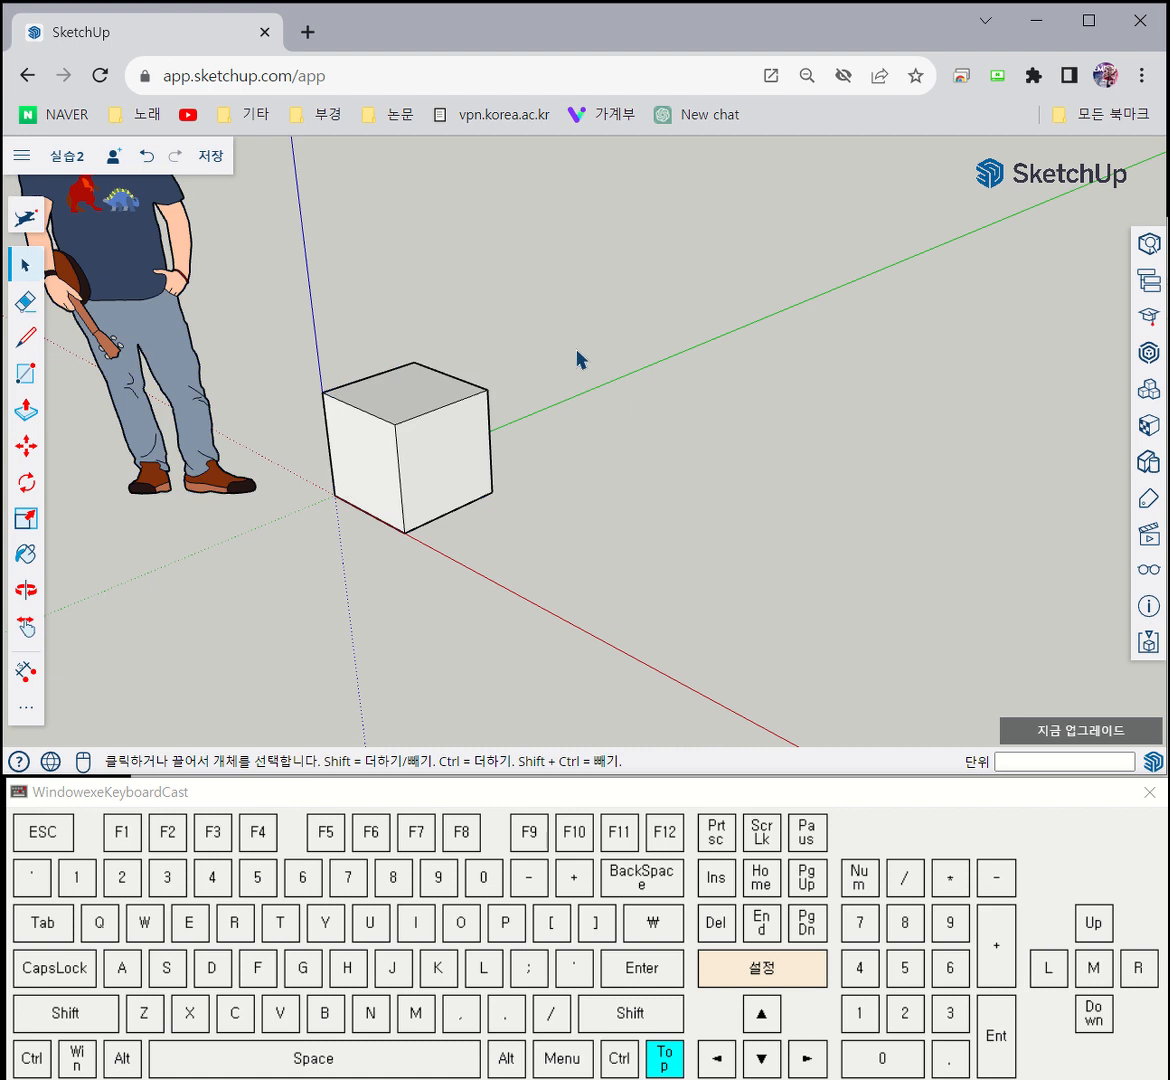
Select all of the cube's faces and edges and make them a group
{"action": "middle_click_drag", "start_coordinate": [490, 482], "coordinate": [559, 319]}
{"action": "left_click_drag", "start_coordinate": [552, 238], "coordinate": [390, 570]}
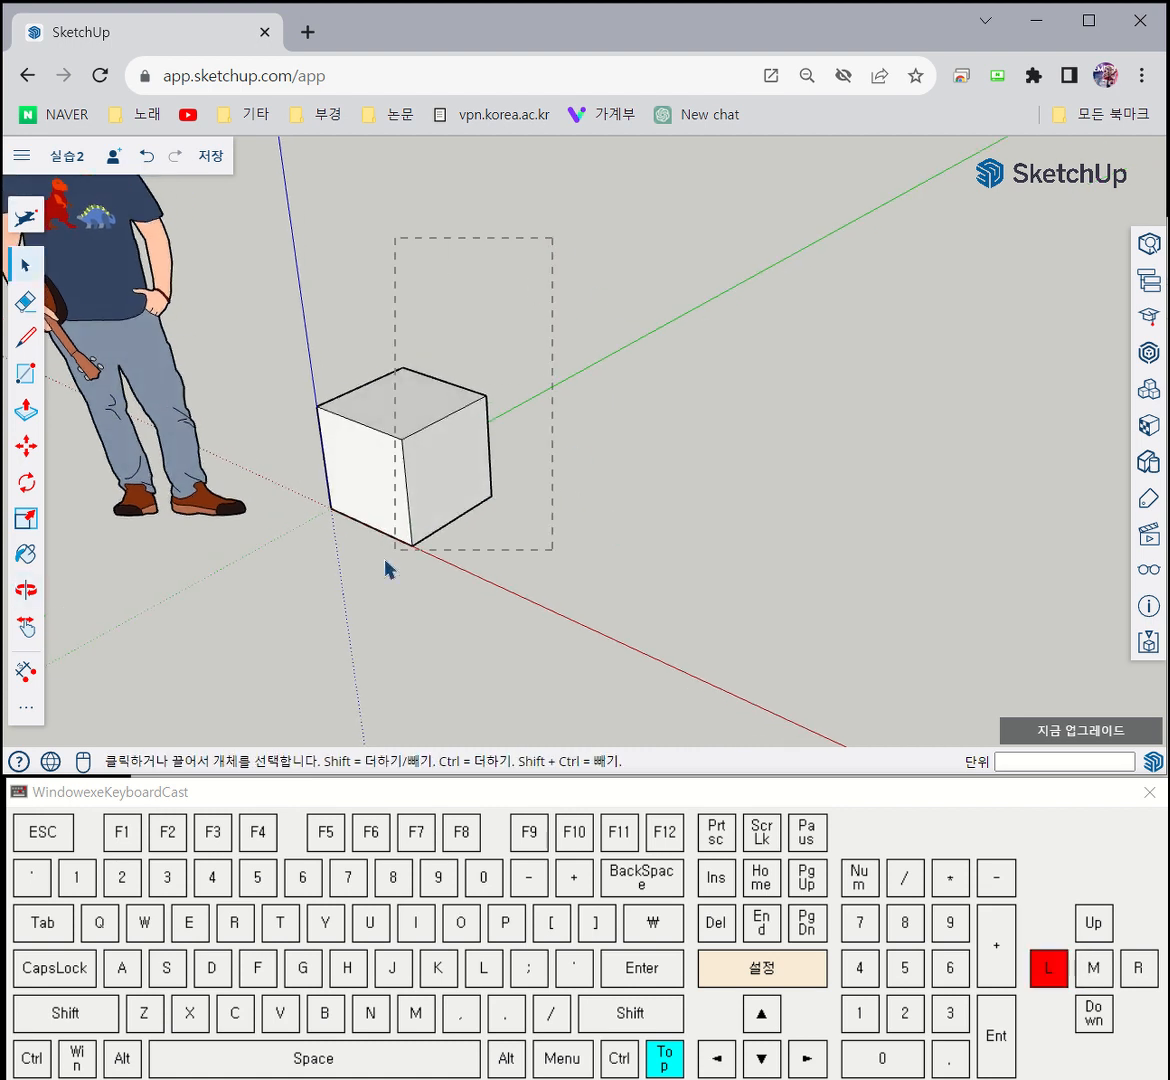
{"action": "left_click_drag", "start_coordinate": [296, 601], "coordinate": [297, 603]}
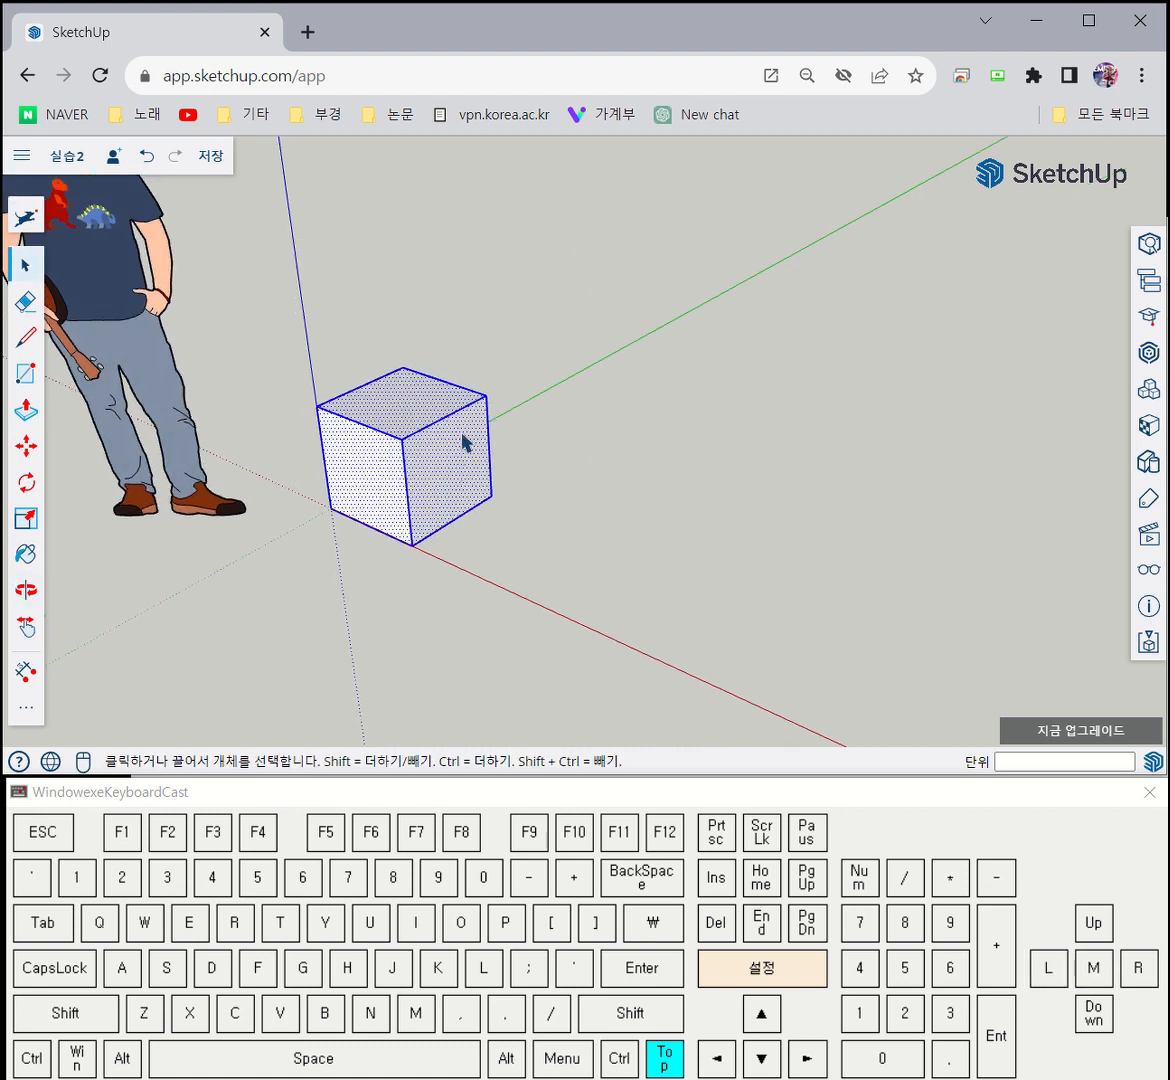
{"action": "right_click", "coordinate": [463, 441]}
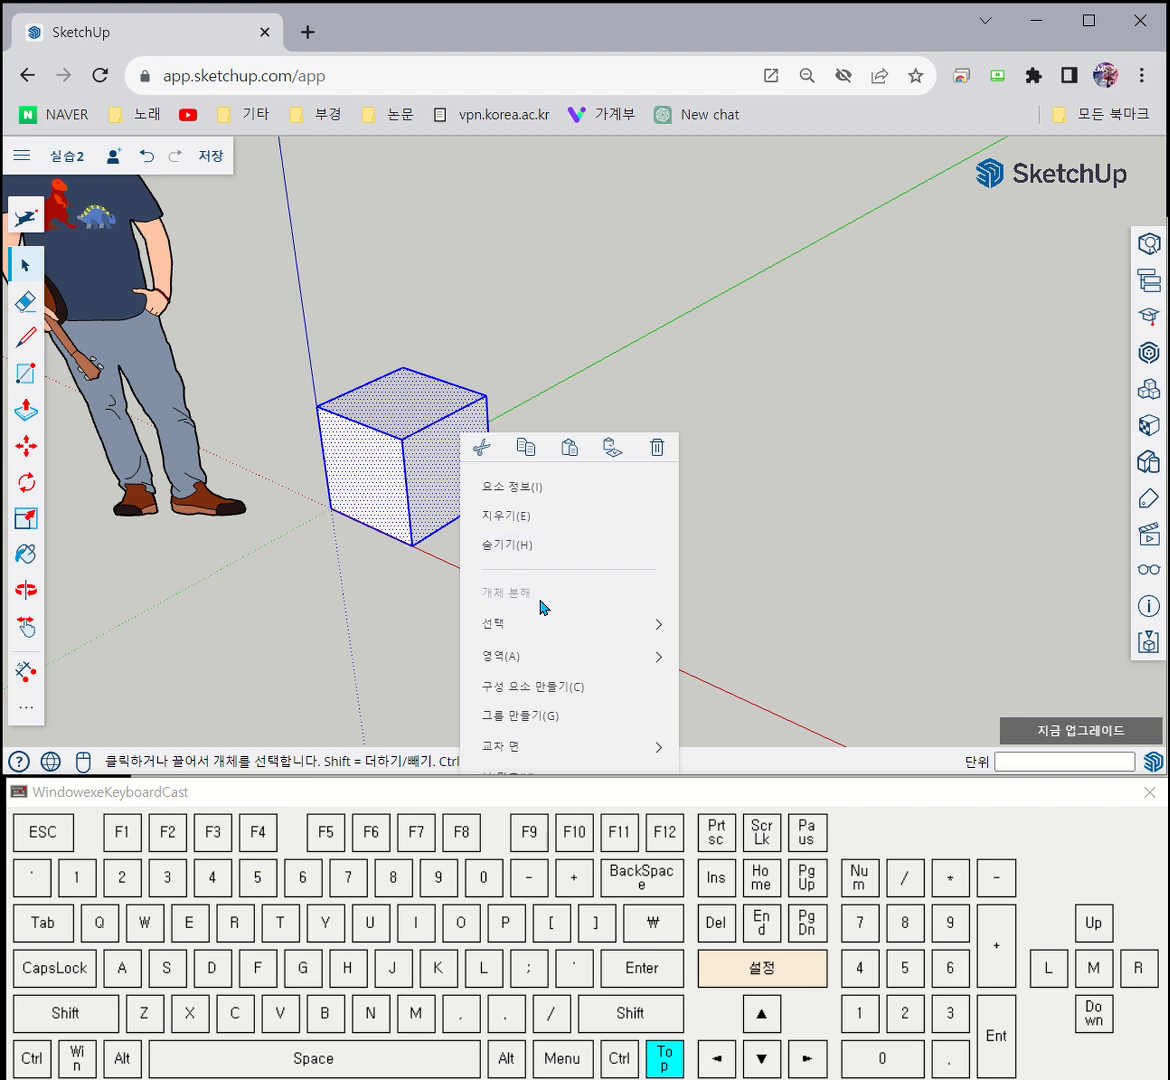
{"action": "left_click", "coordinate": [575, 716]}
Check how the grouped cube selects by repeatedly picking it at different faces and window-selecting it, clearing the selection each time
{"action": "left_click", "coordinate": [535, 466]}
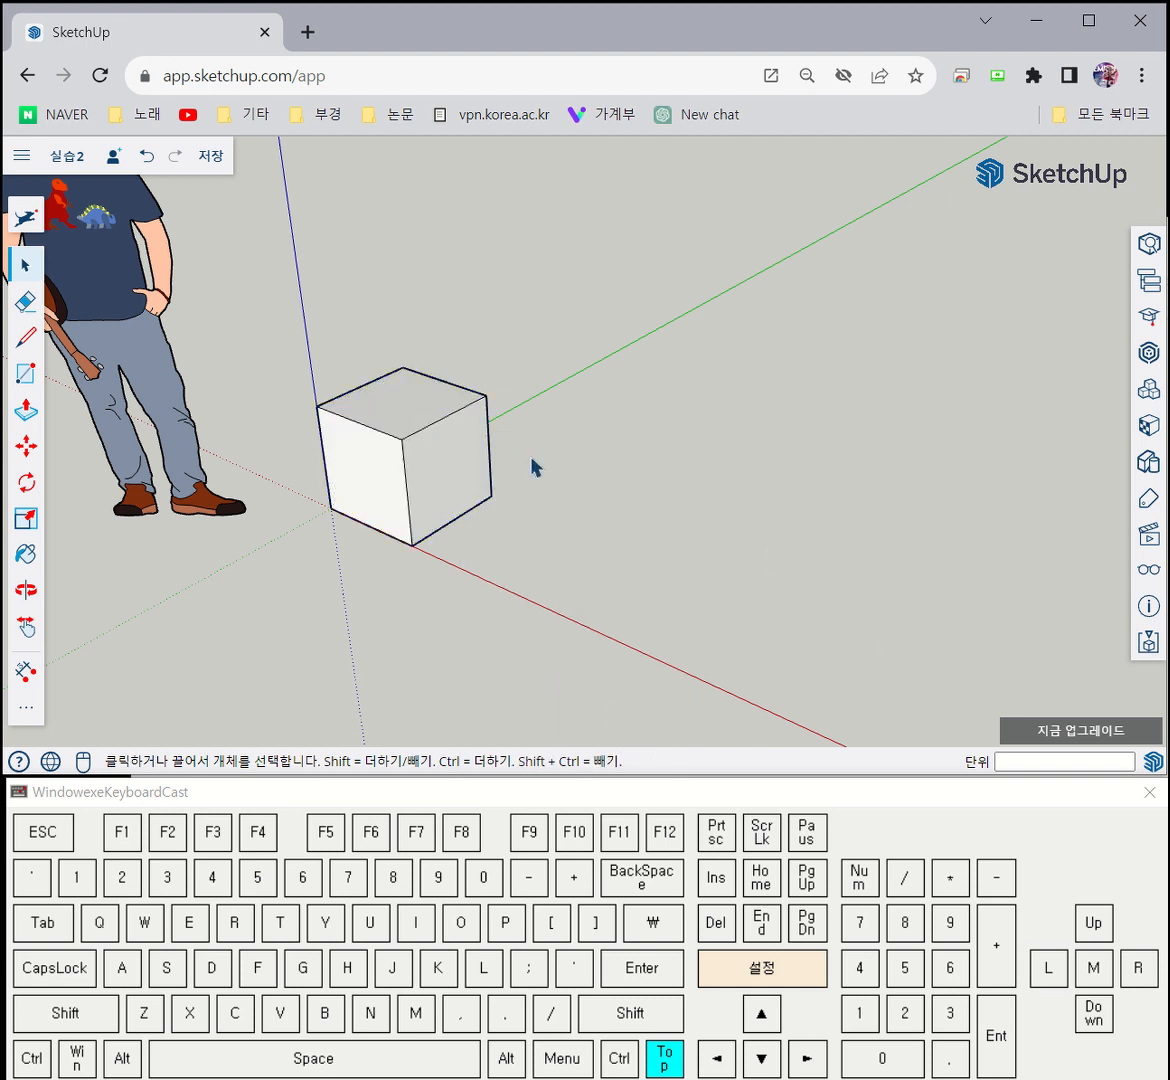
{"action": "left_click", "coordinate": [414, 420]}
{"action": "left_click", "coordinate": [643, 482]}
{"action": "left_click", "coordinate": [345, 420]}
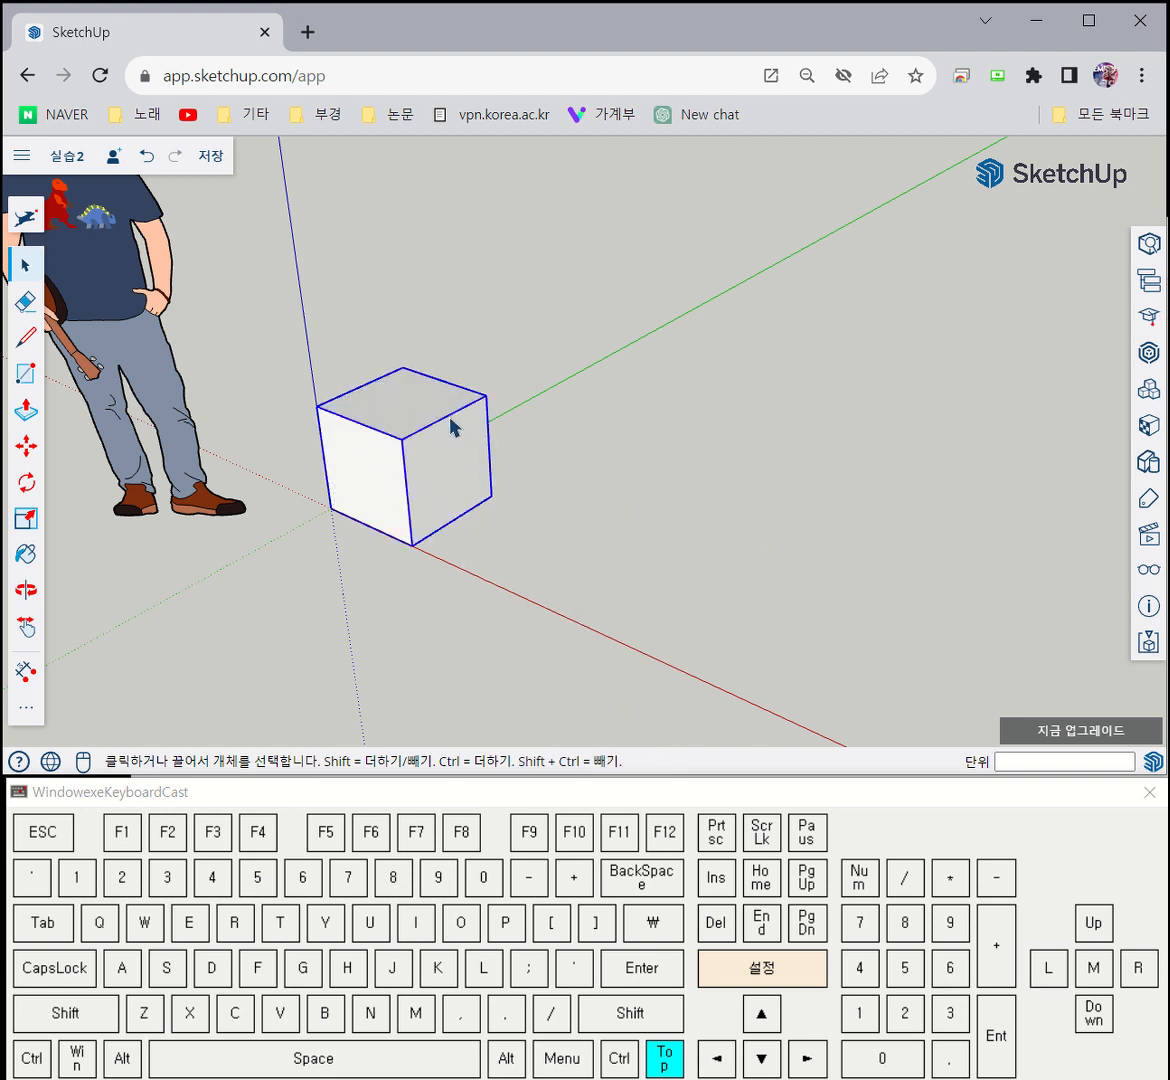
{"action": "left_click", "coordinate": [549, 384]}
{"action": "left_click", "coordinate": [430, 392]}
{"action": "left_click", "coordinate": [645, 441]}
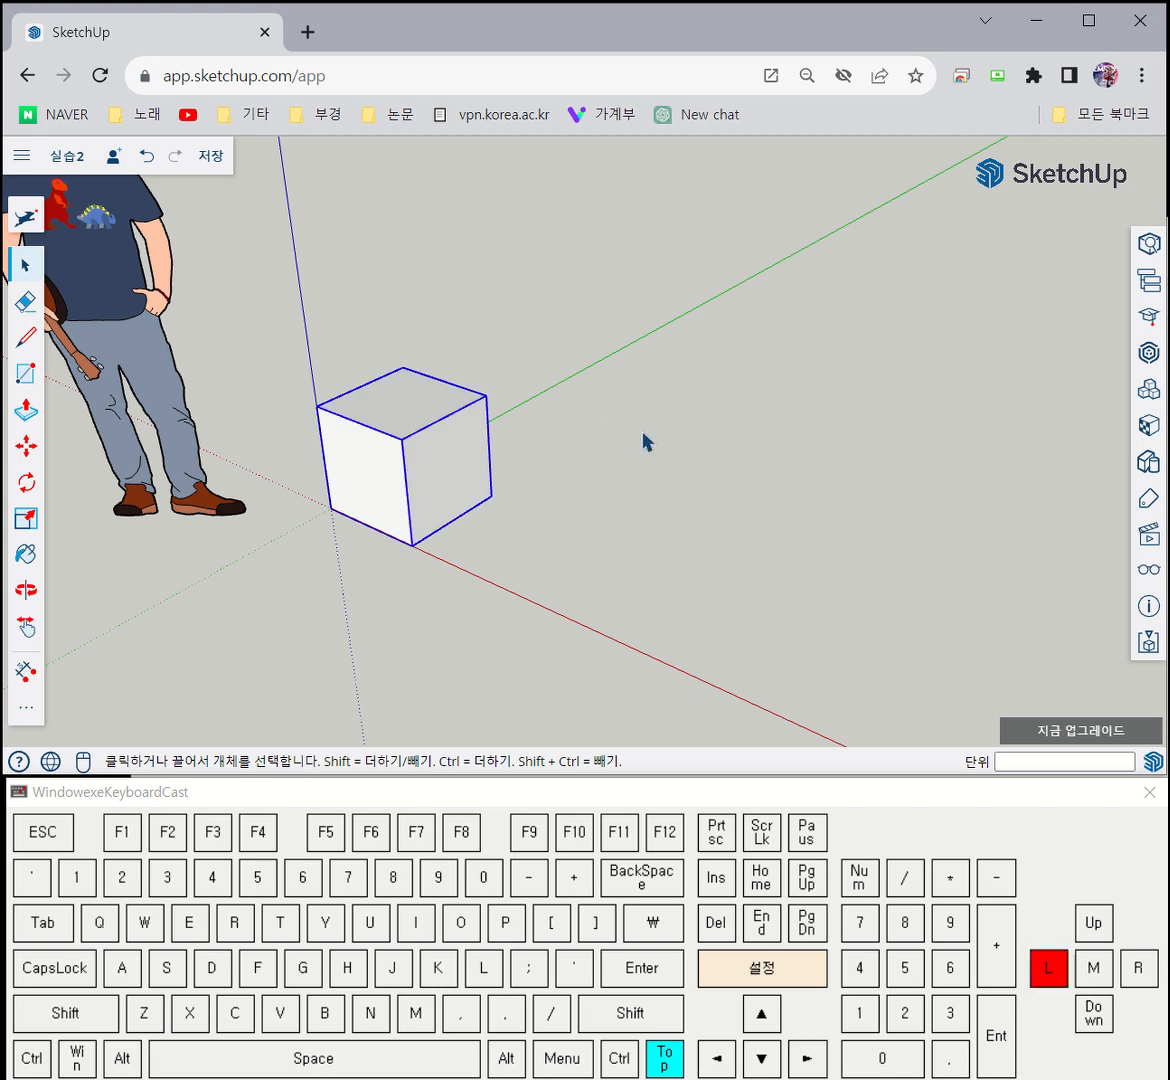
{"action": "left_click", "coordinate": [385, 407]}
{"action": "left_click", "coordinate": [512, 315]}
{"action": "left_click", "coordinate": [431, 412]}
{"action": "left_click_drag", "start_coordinate": [583, 282], "coordinate": [190, 610]}
{"action": "left_click", "coordinate": [577, 270]}
{"action": "left_click", "coordinate": [620, 584]}
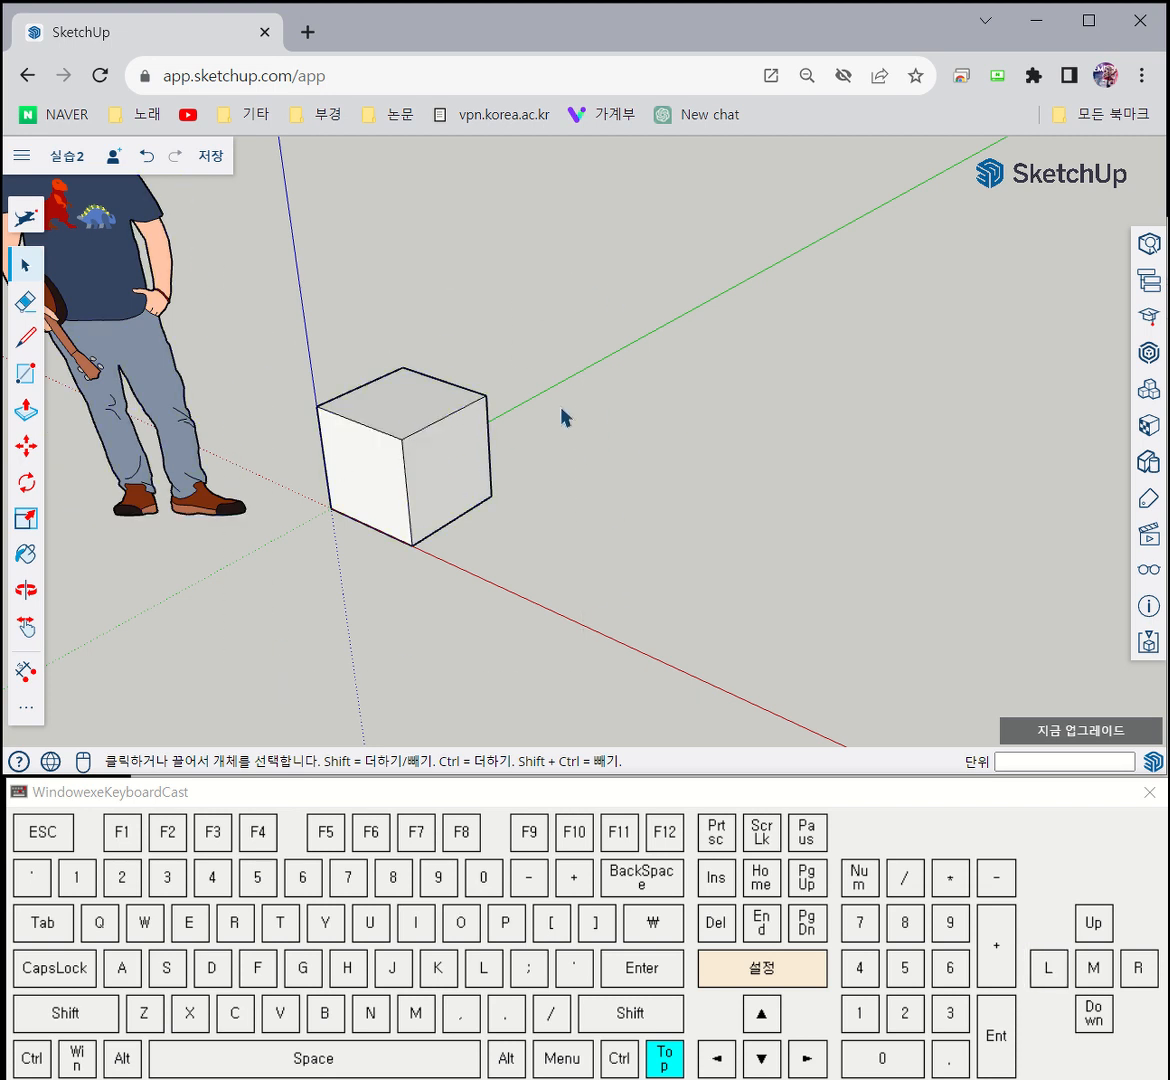
Open the cube group for editing, select one of its top edges, and leave the group
{"action": "left_click", "coordinate": [446, 444]}
{"action": "left_click", "coordinate": [514, 335]}
{"action": "left_click", "coordinate": [463, 430]}
{"action": "right_click", "coordinate": [461, 430]}
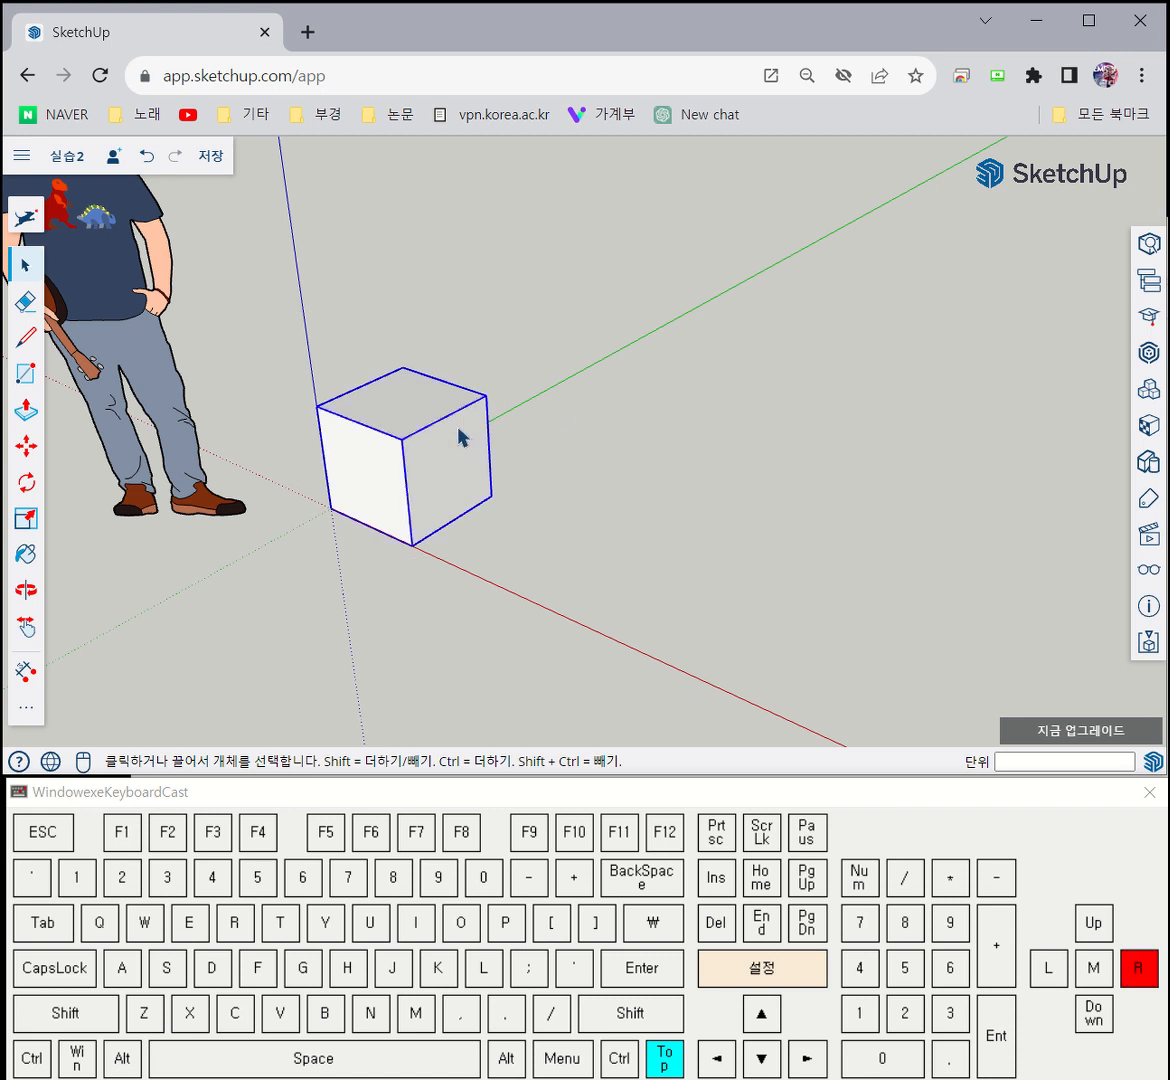
{"action": "left_click", "coordinate": [566, 616]}
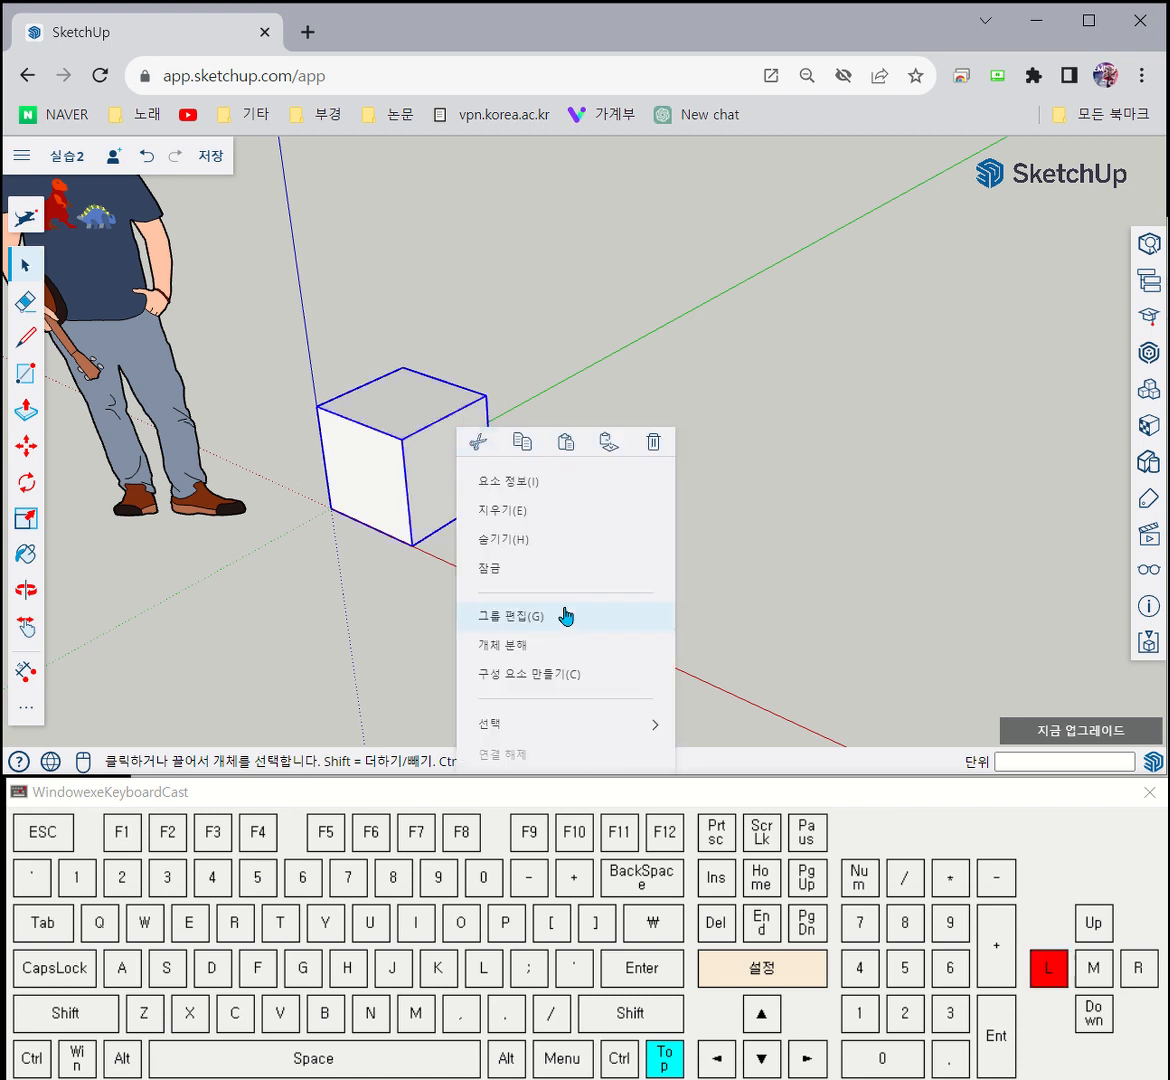
{"action": "left_click", "coordinate": [472, 397]}
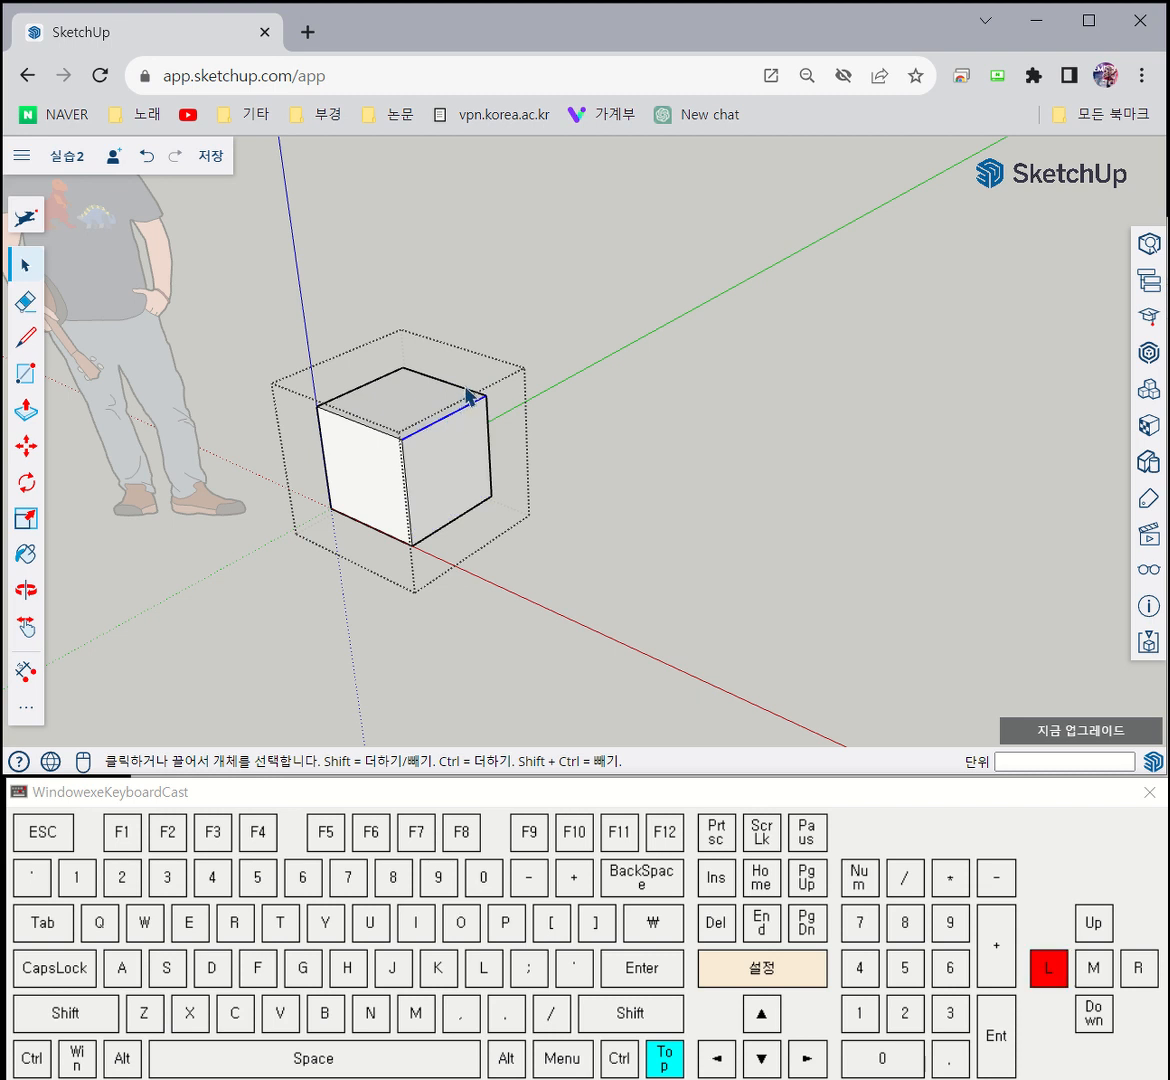
{"action": "left_click", "coordinate": [680, 333]}
Enter the cube group directly, window-select the geometry inside it, and exit the group
{"action": "left_click", "coordinate": [405, 480]}
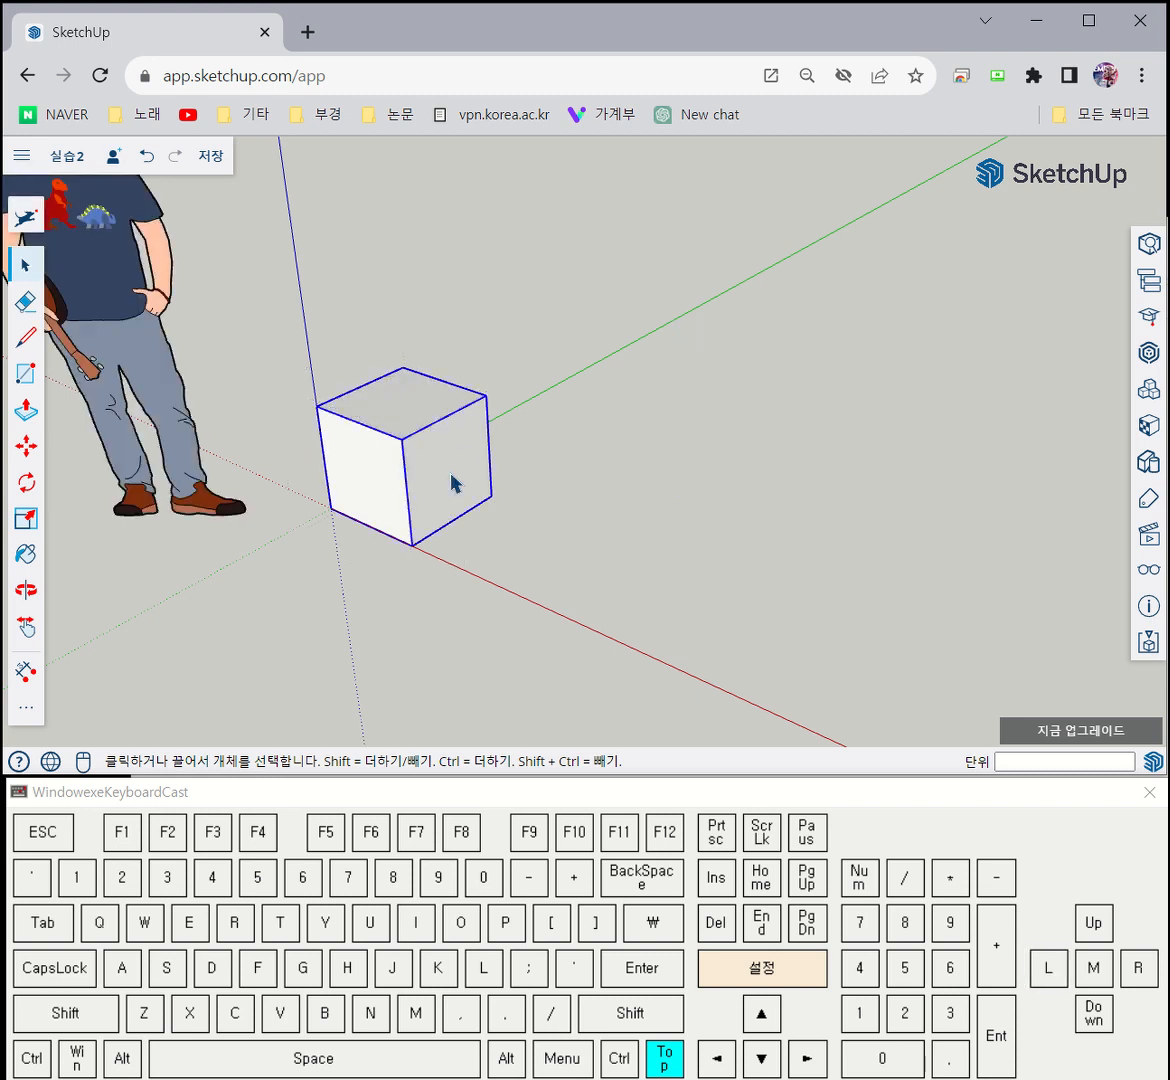
{"action": "left_click", "coordinate": [435, 474]}
{"action": "double_click", "coordinate": [434, 471]}
{"action": "left_click_drag", "start_coordinate": [579, 265], "coordinate": [294, 677]}
{"action": "left_click", "coordinate": [724, 528]}
{"action": "left_click", "coordinate": [585, 658]}
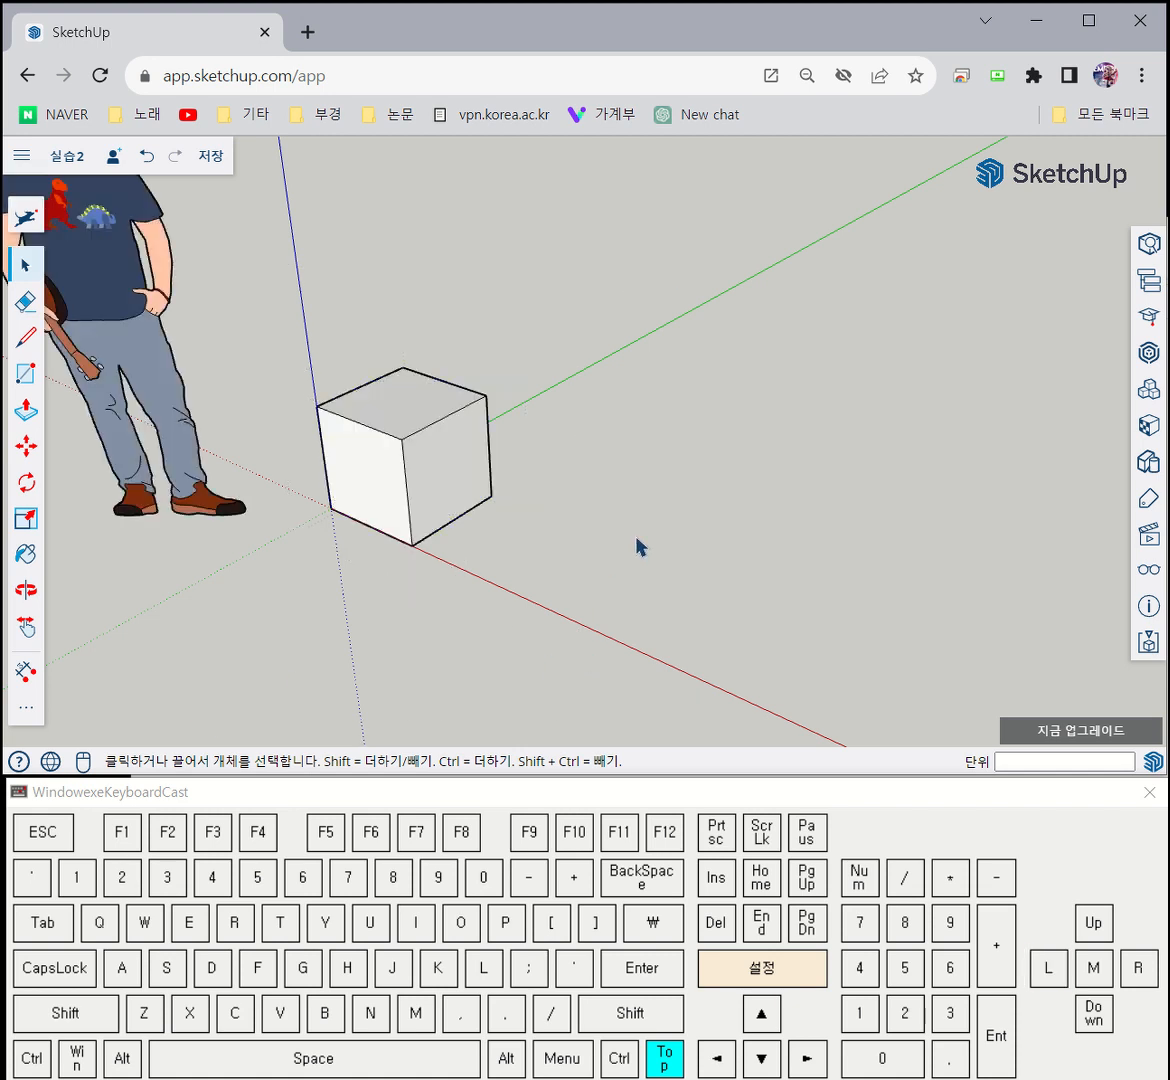
Select the cube group and place a Tape Measure guide parallel to the green axis, offset 500 mm along the red axis
{"action": "middle_click_drag", "start_coordinate": [632, 461], "coordinate": [555, 545]}
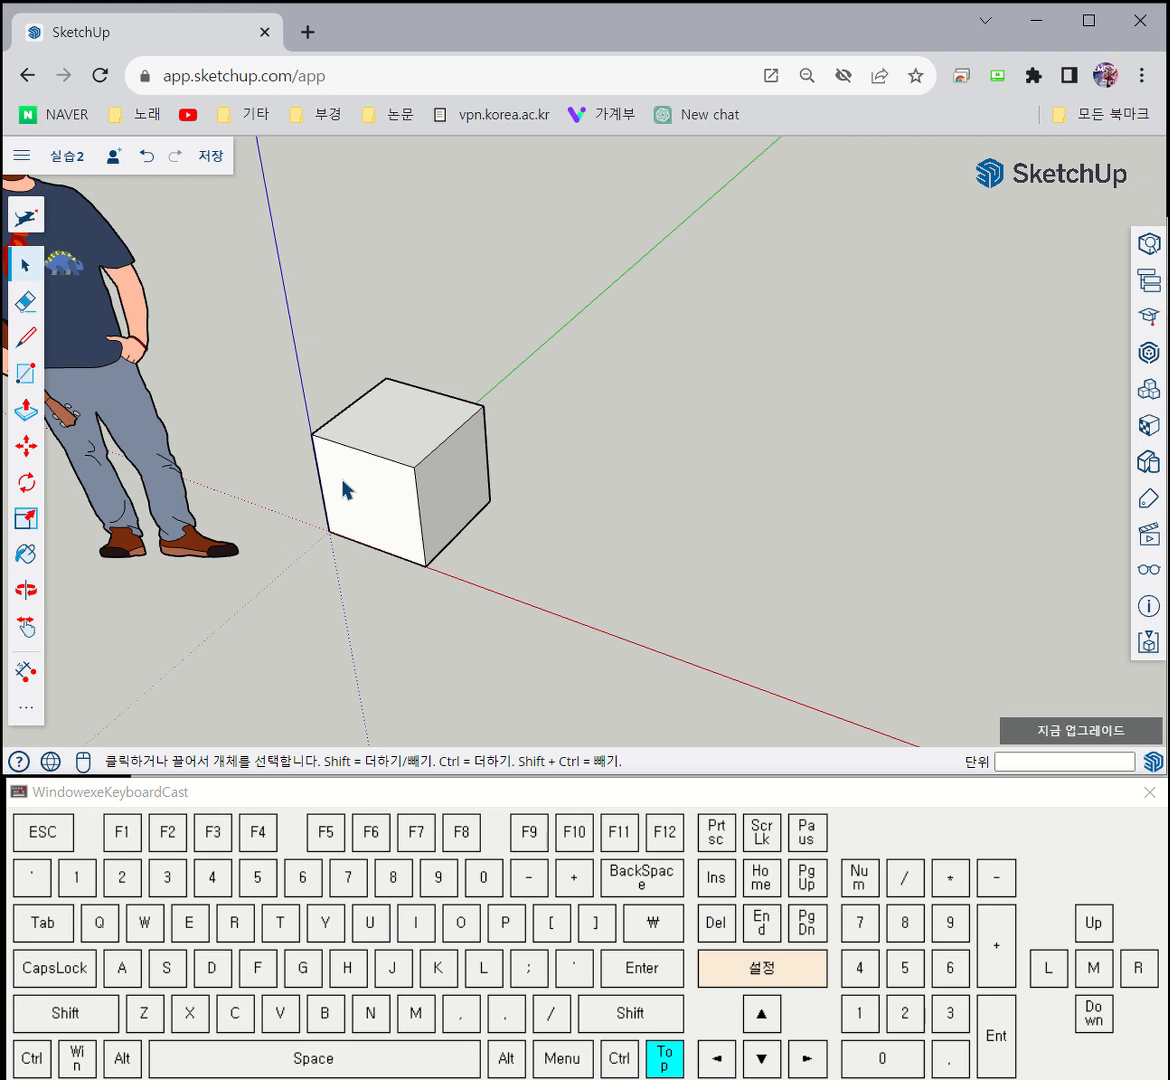
{"action": "left_click", "coordinate": [439, 473]}
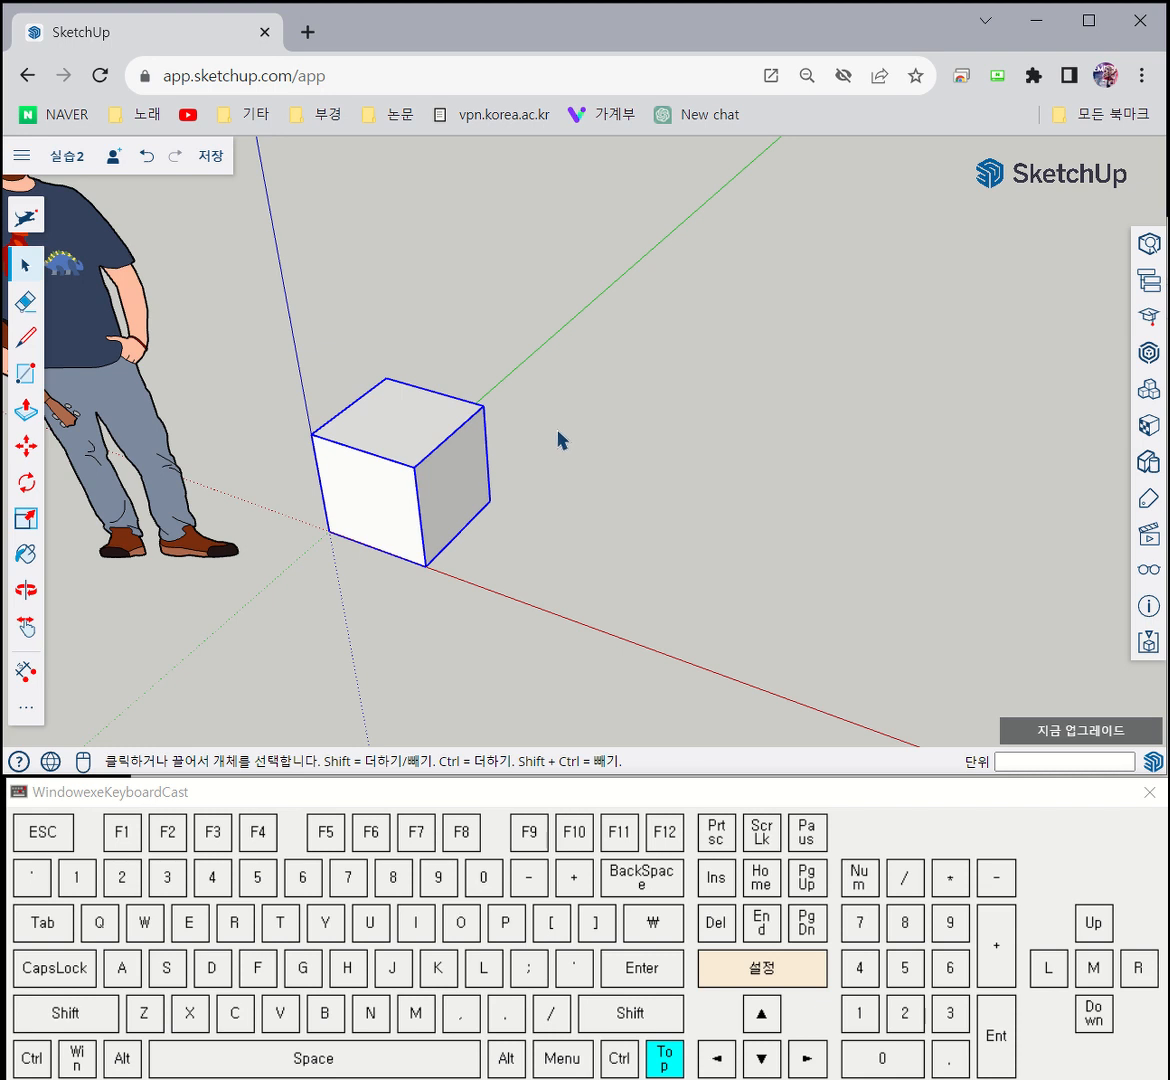
{"action": "left_click", "coordinate": [37, 718]}
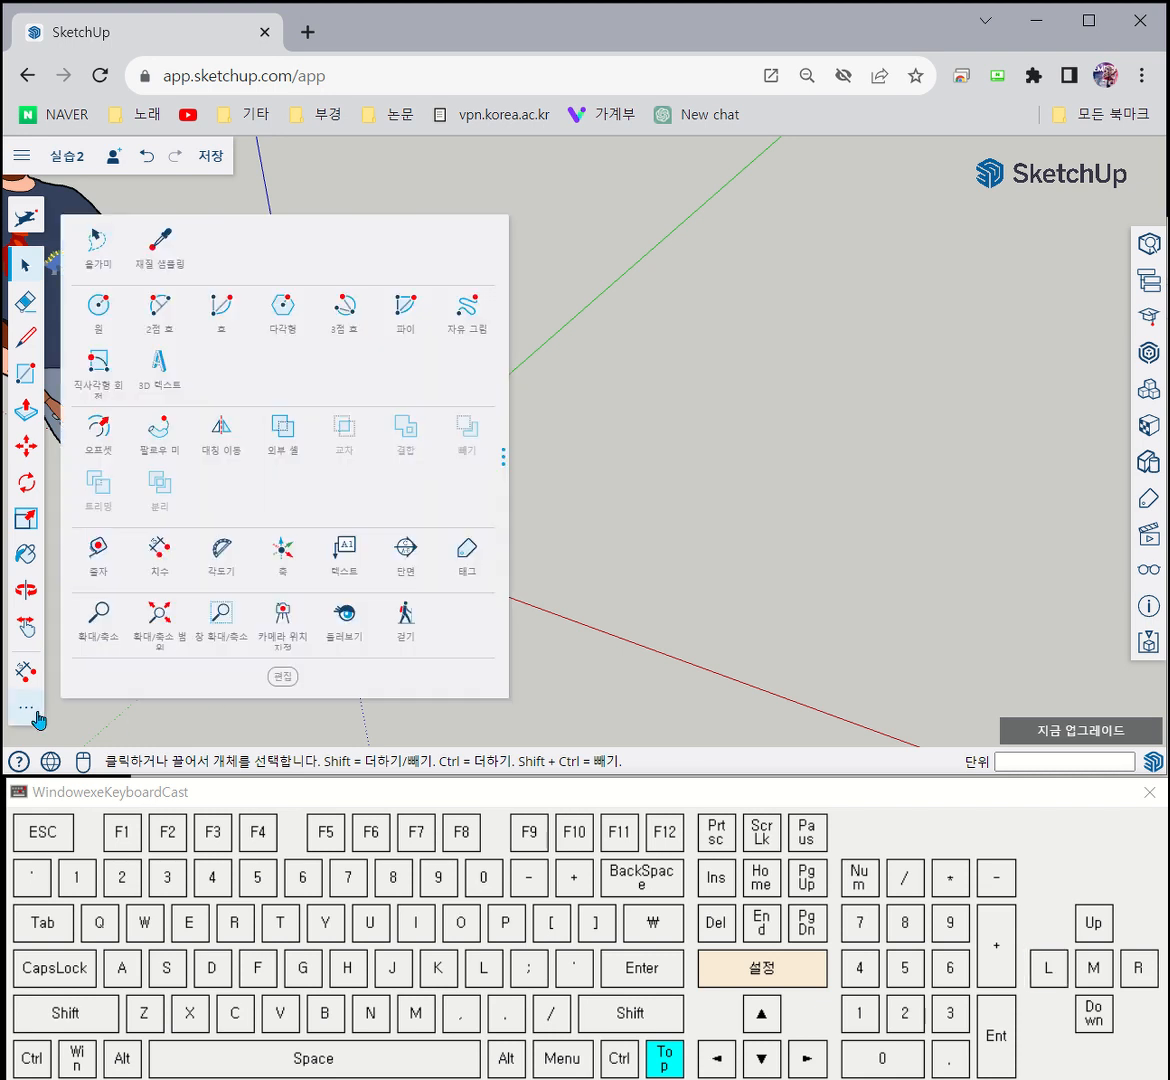
{"action": "left_click", "coordinate": [103, 543]}
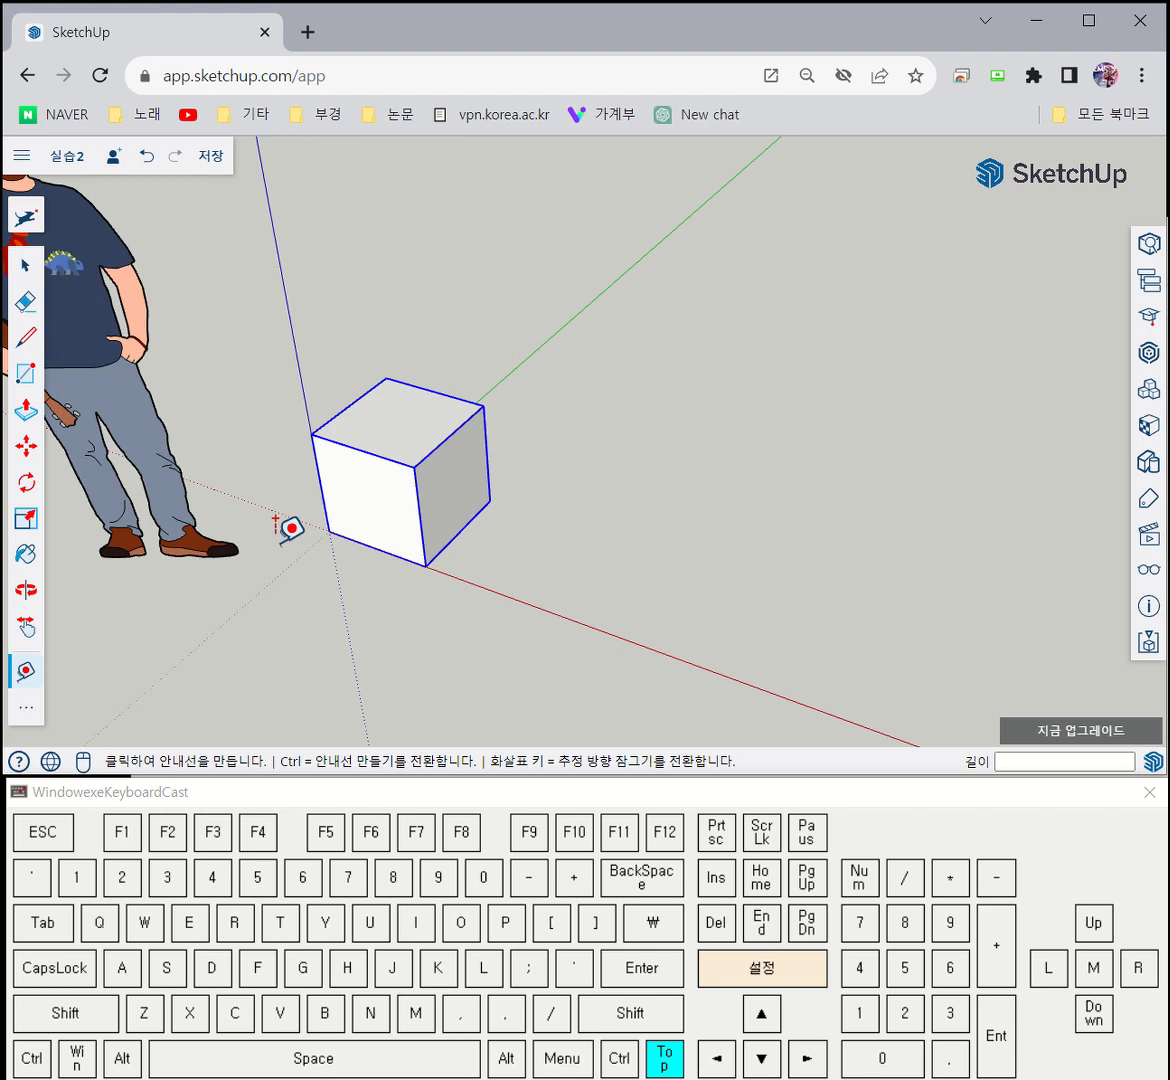
{"action": "key", "text": "ctrl"}
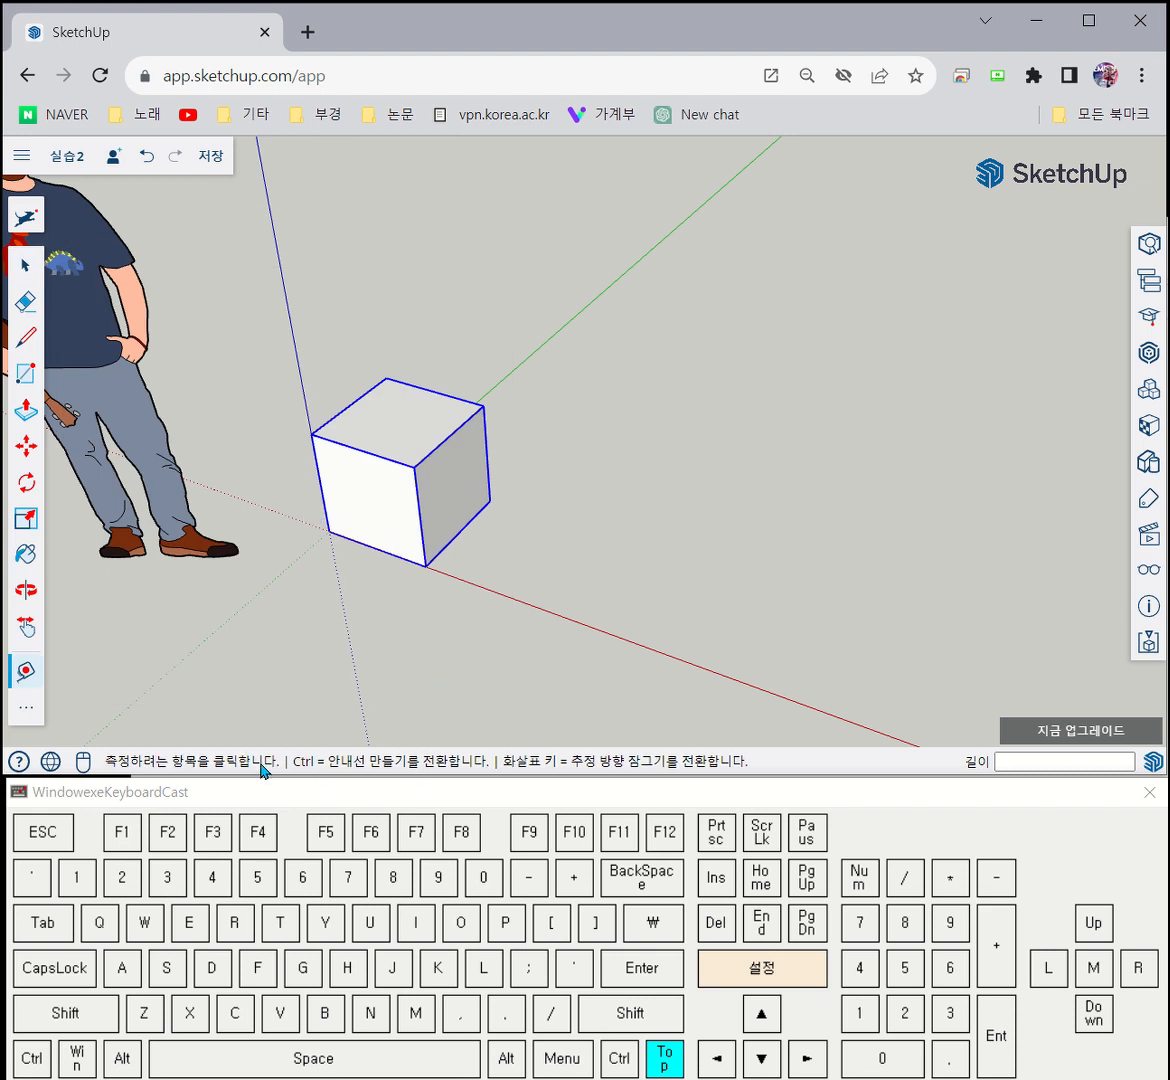
{"action": "key", "text": "ctrl"}
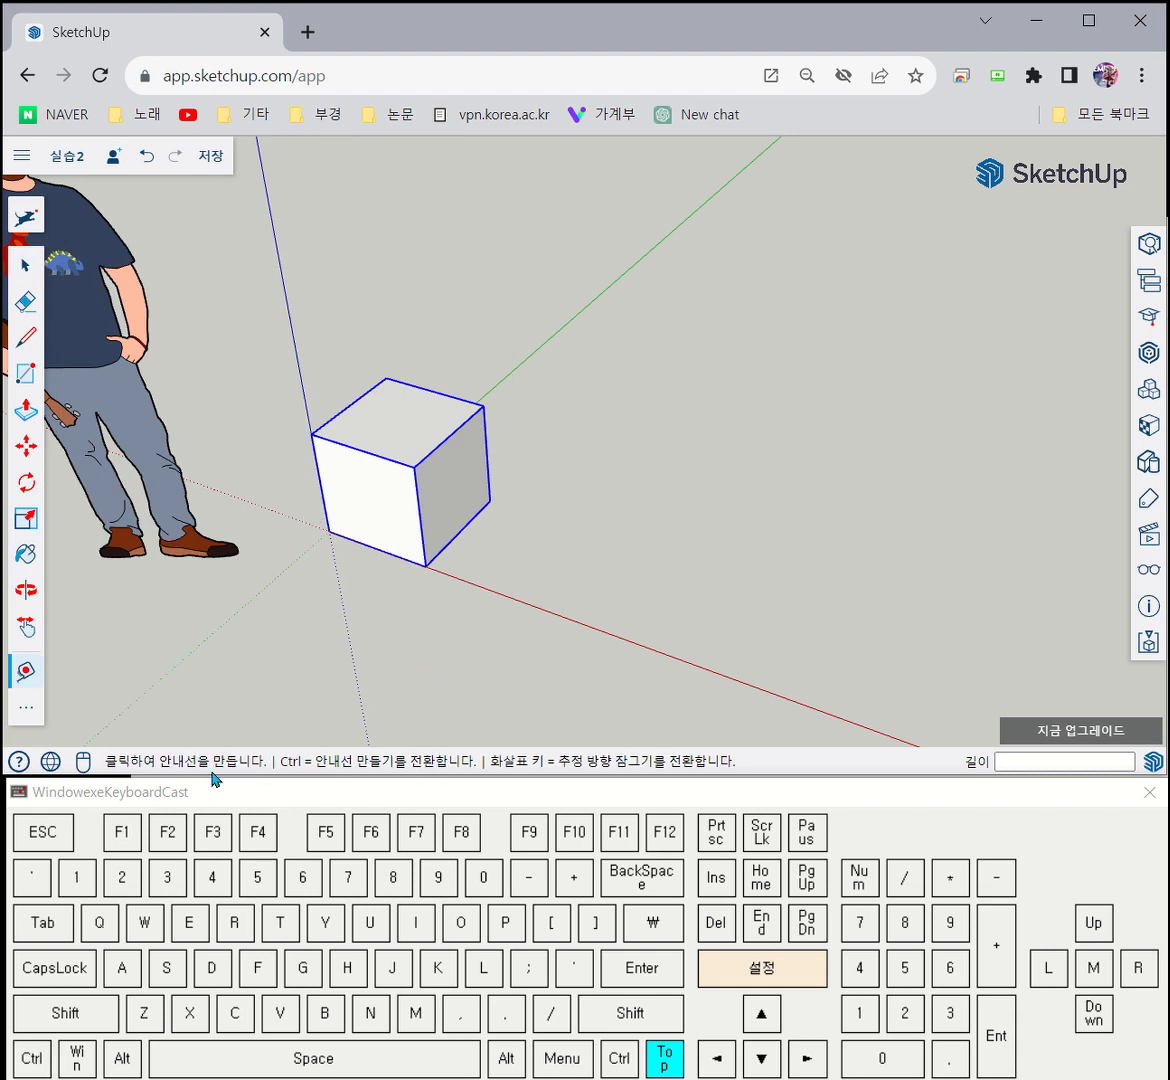
{"action": "key", "text": "ctrl"}
{"action": "key", "text": "ctrl"}
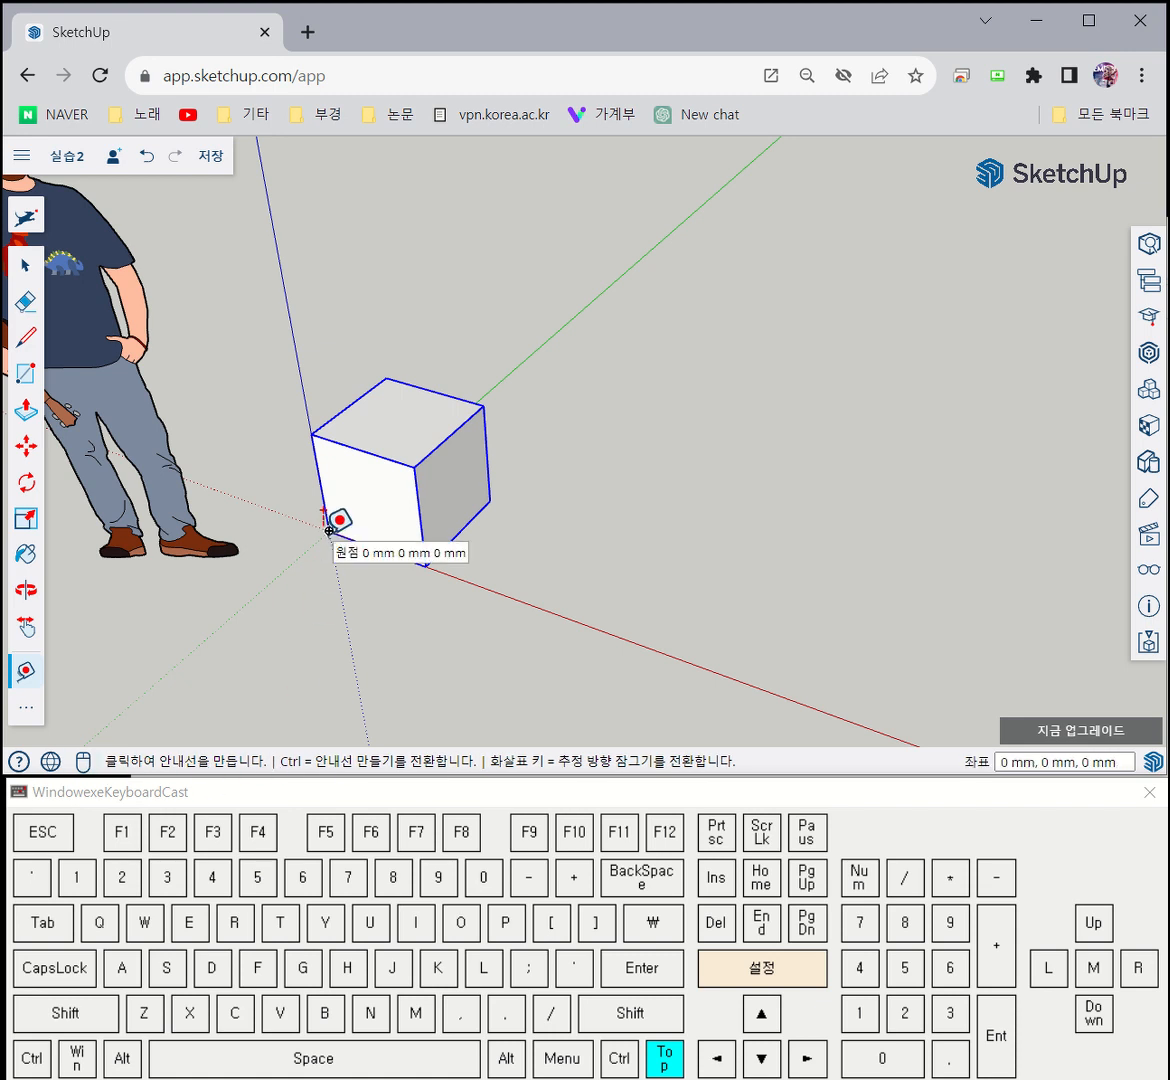
{"action": "left_click", "coordinate": [541, 347]}
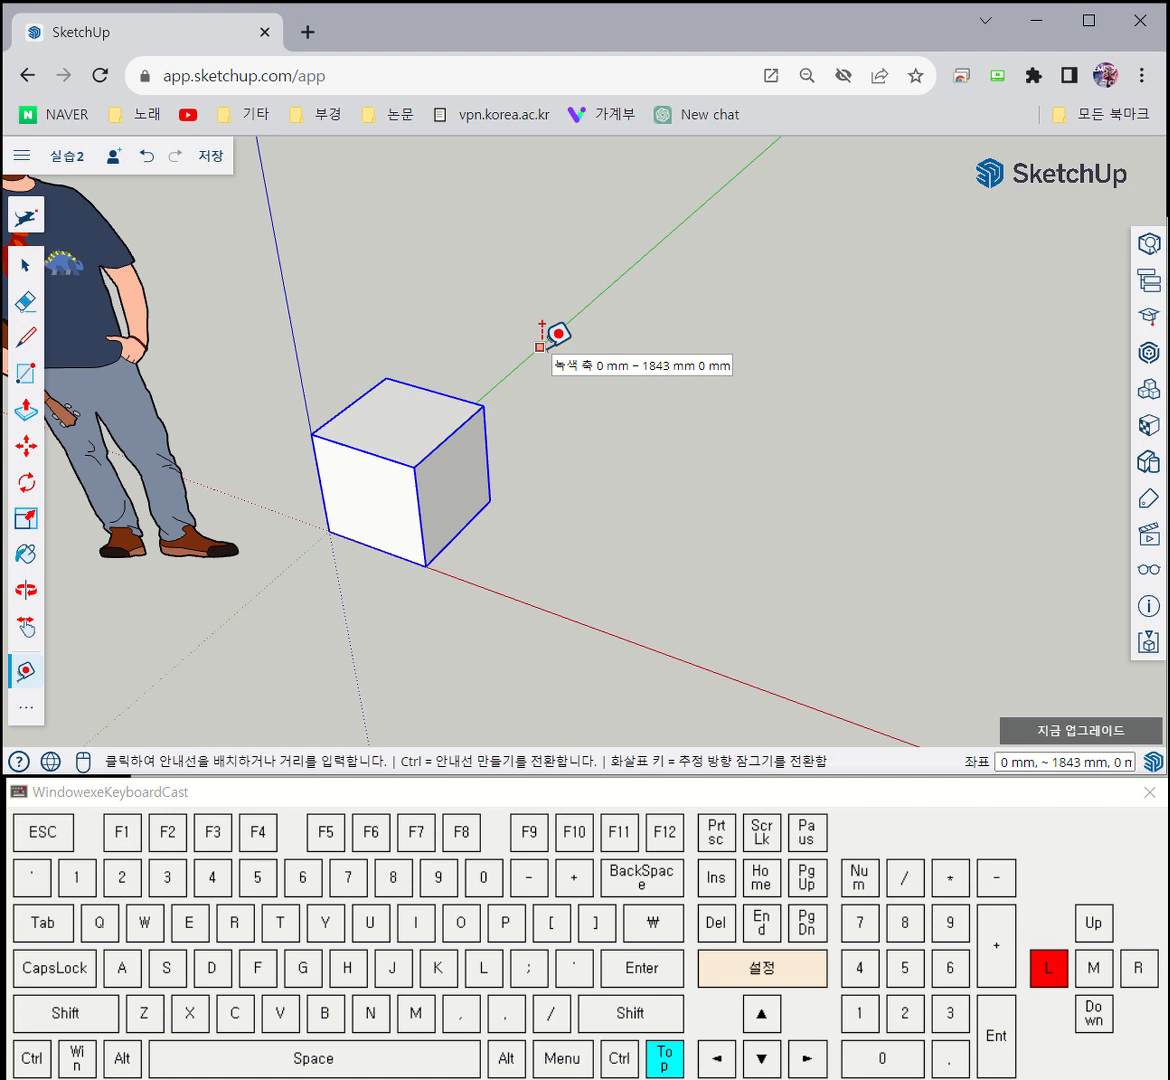
{"action": "type", "text": "500"}
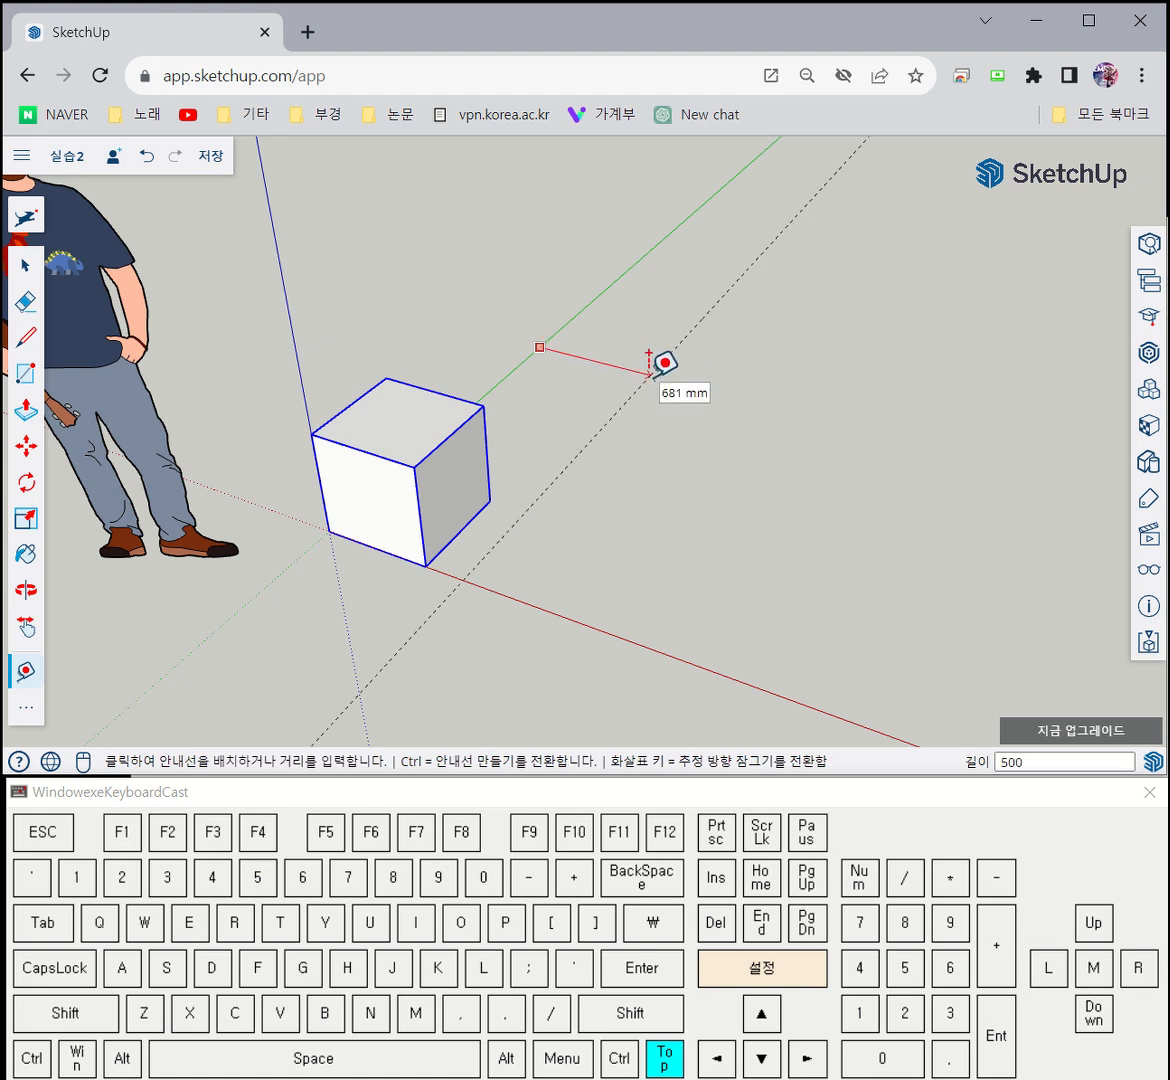
{"action": "key", "text": "Return"}
Add guides parallel to the green axis, offset 1000, 2000 and 1500 mm from it along the red axis
{"action": "left_click", "coordinate": [567, 322]}
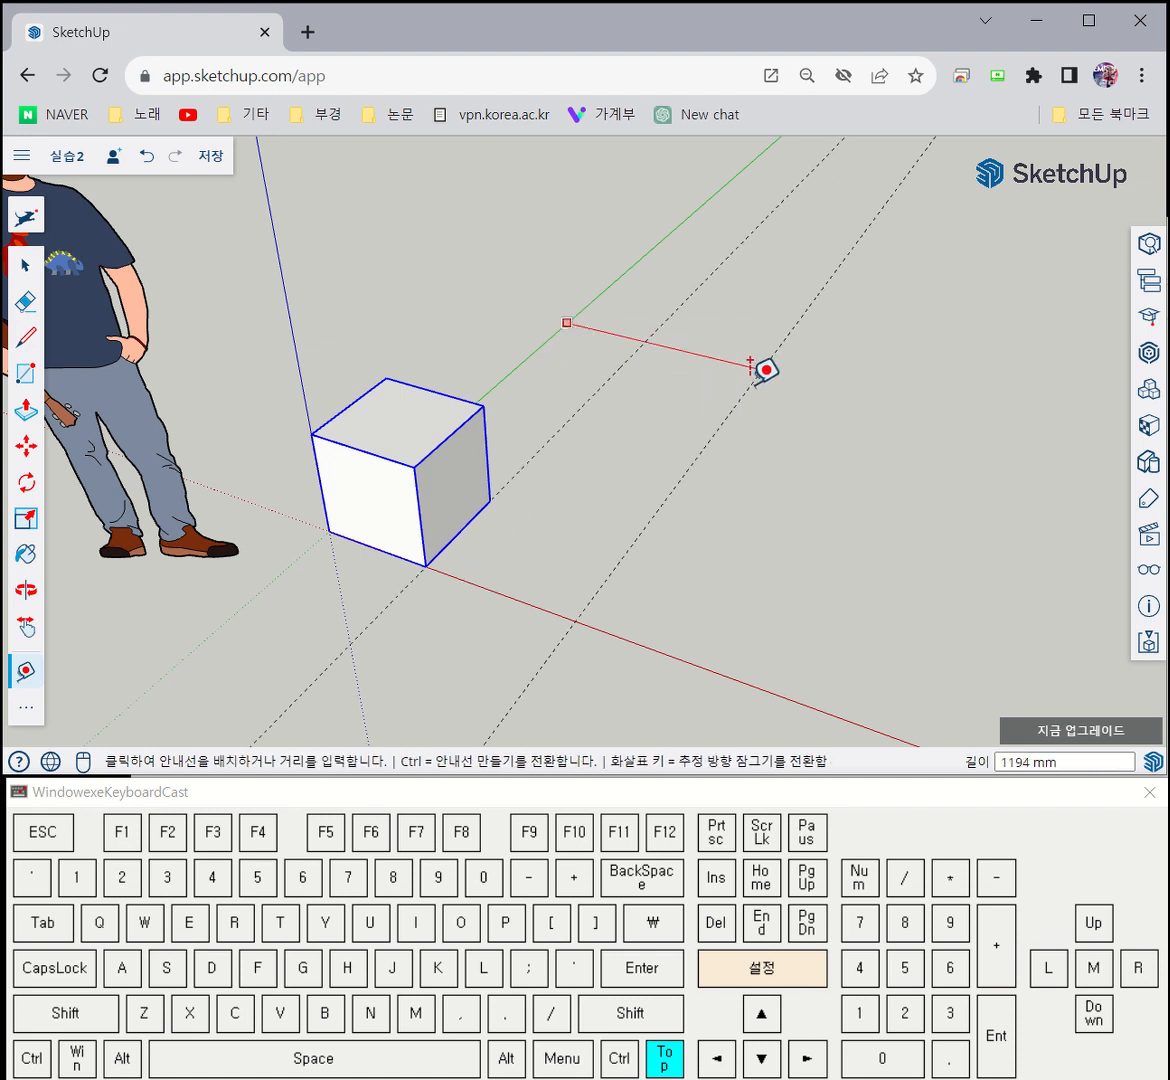
{"action": "type", "text": "1000"}
{"action": "key", "text": "Return"}
{"action": "left_click", "coordinate": [560, 328]}
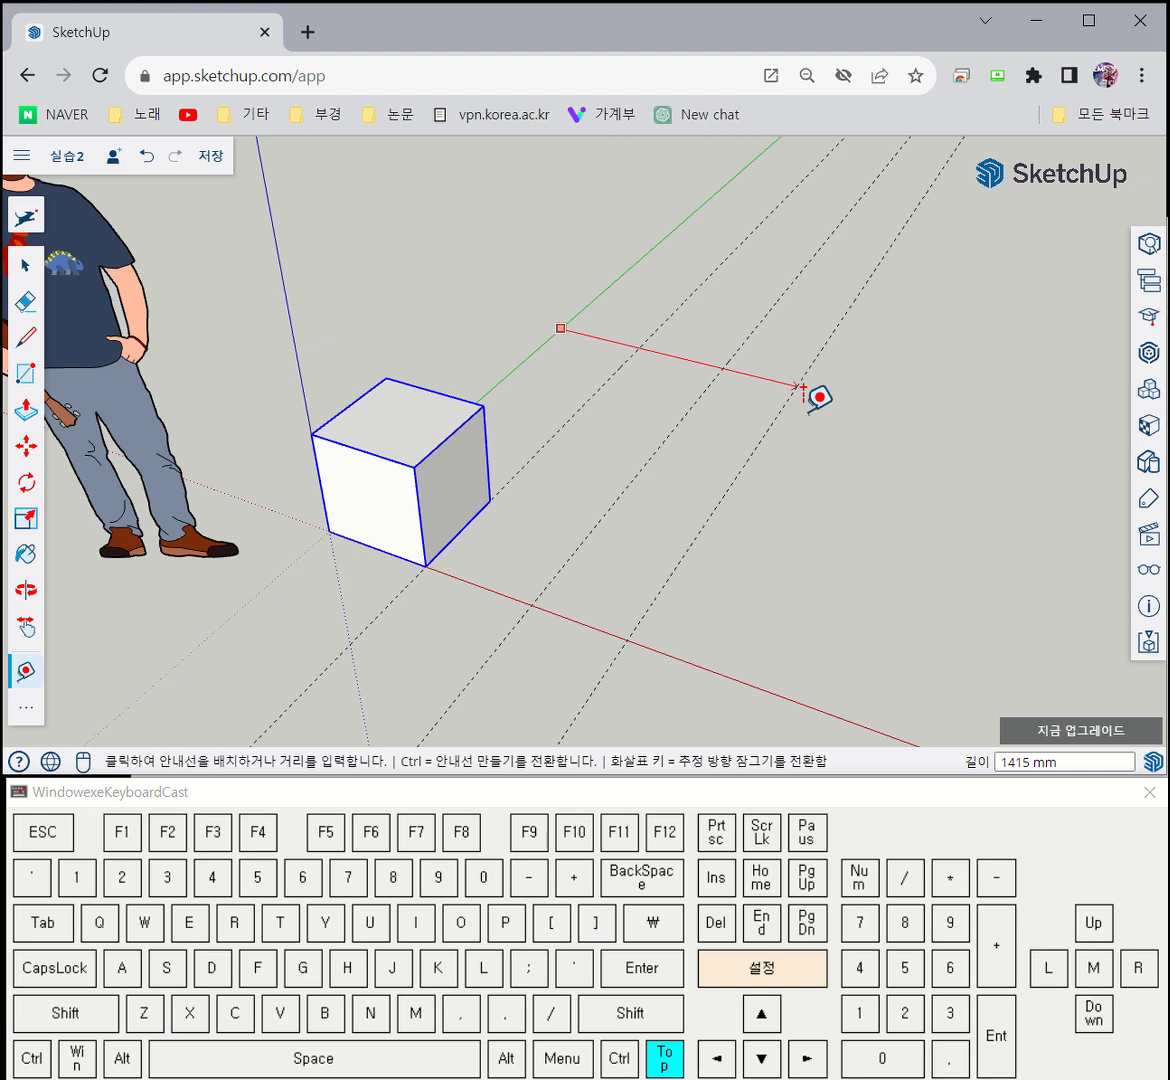
{"action": "type", "text": "2000"}
{"action": "key", "text": "Return"}
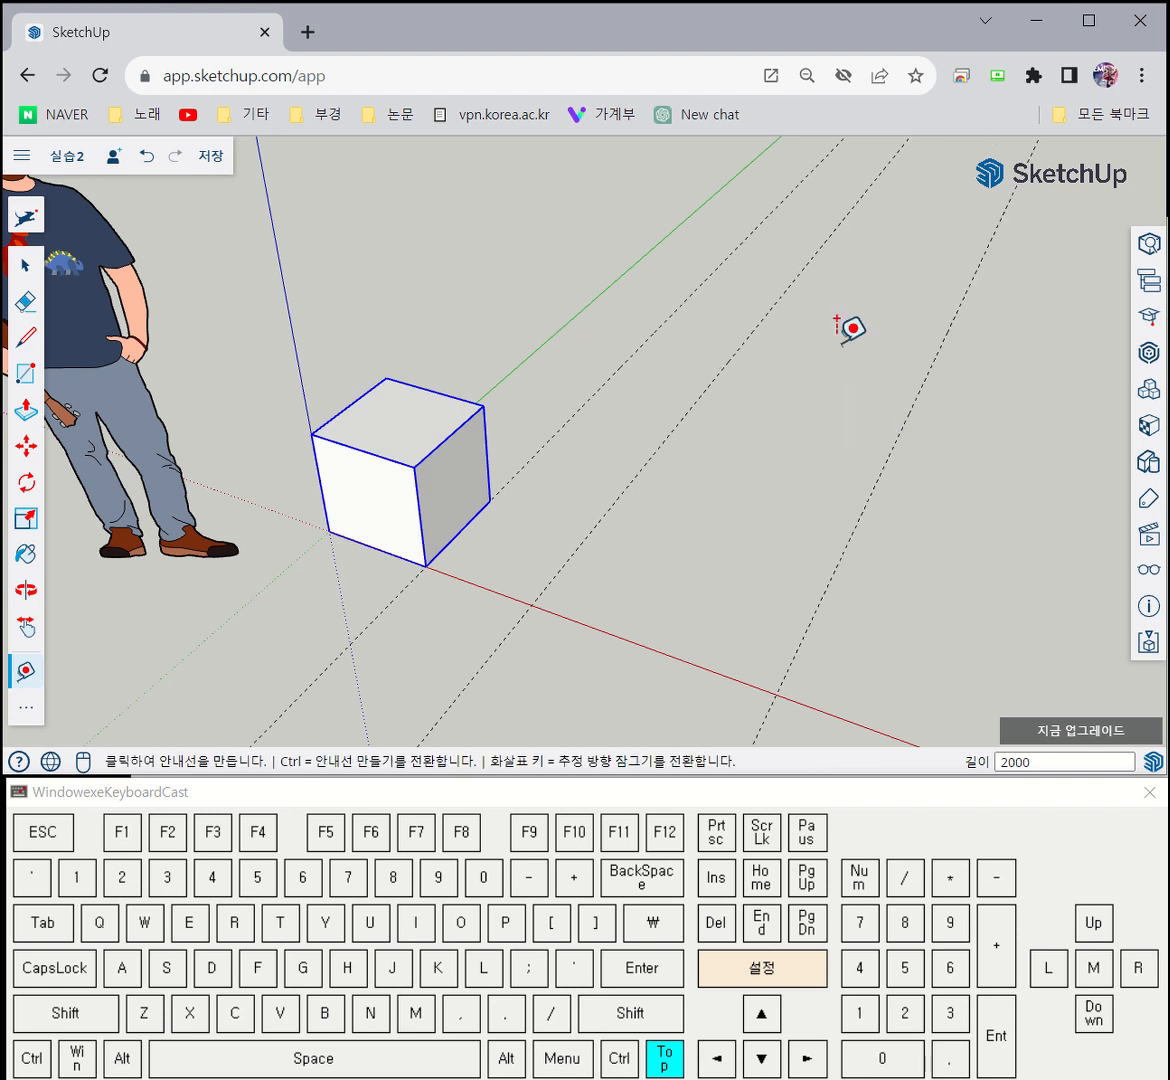
{"action": "left_click", "coordinate": [579, 313]}
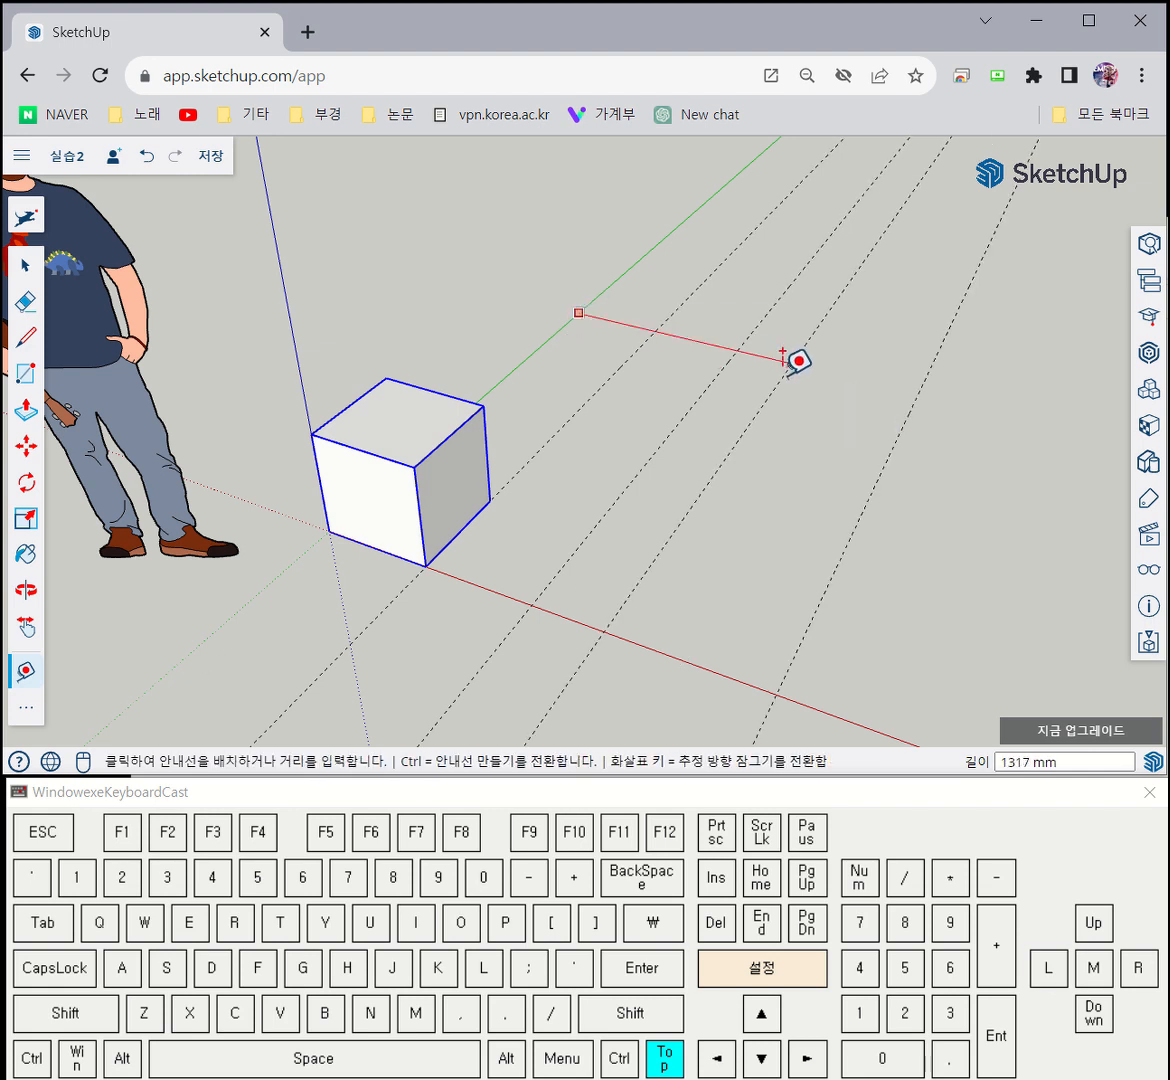
{"action": "type", "text": "1500."}
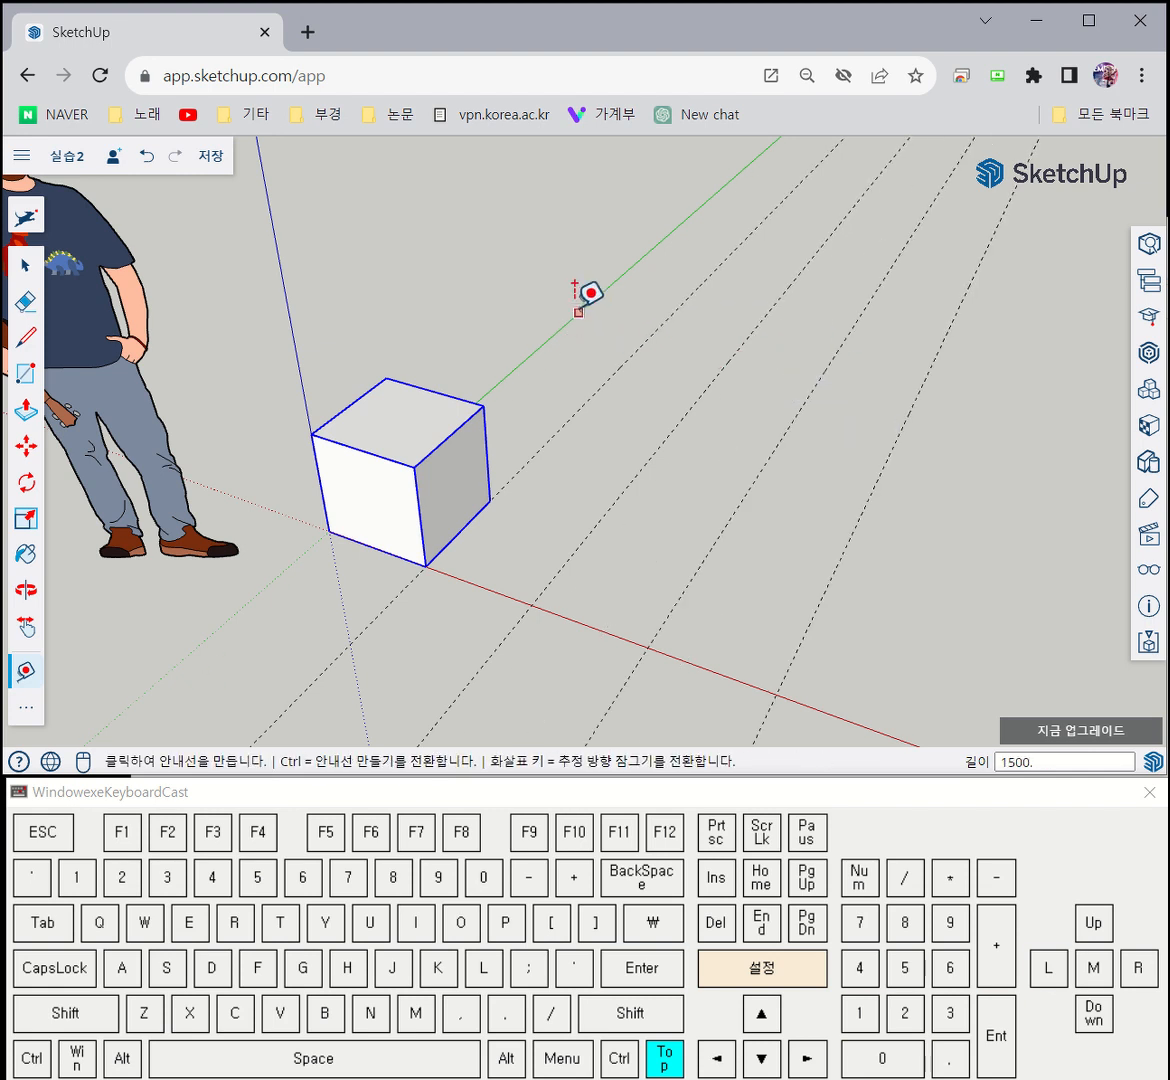
Add a guide parallel to the green axis, offset 2500 mm along the red axis, and place another guide on the red axis
{"action": "left_click", "coordinate": [579, 313]}
{"action": "type", "text": "25"}
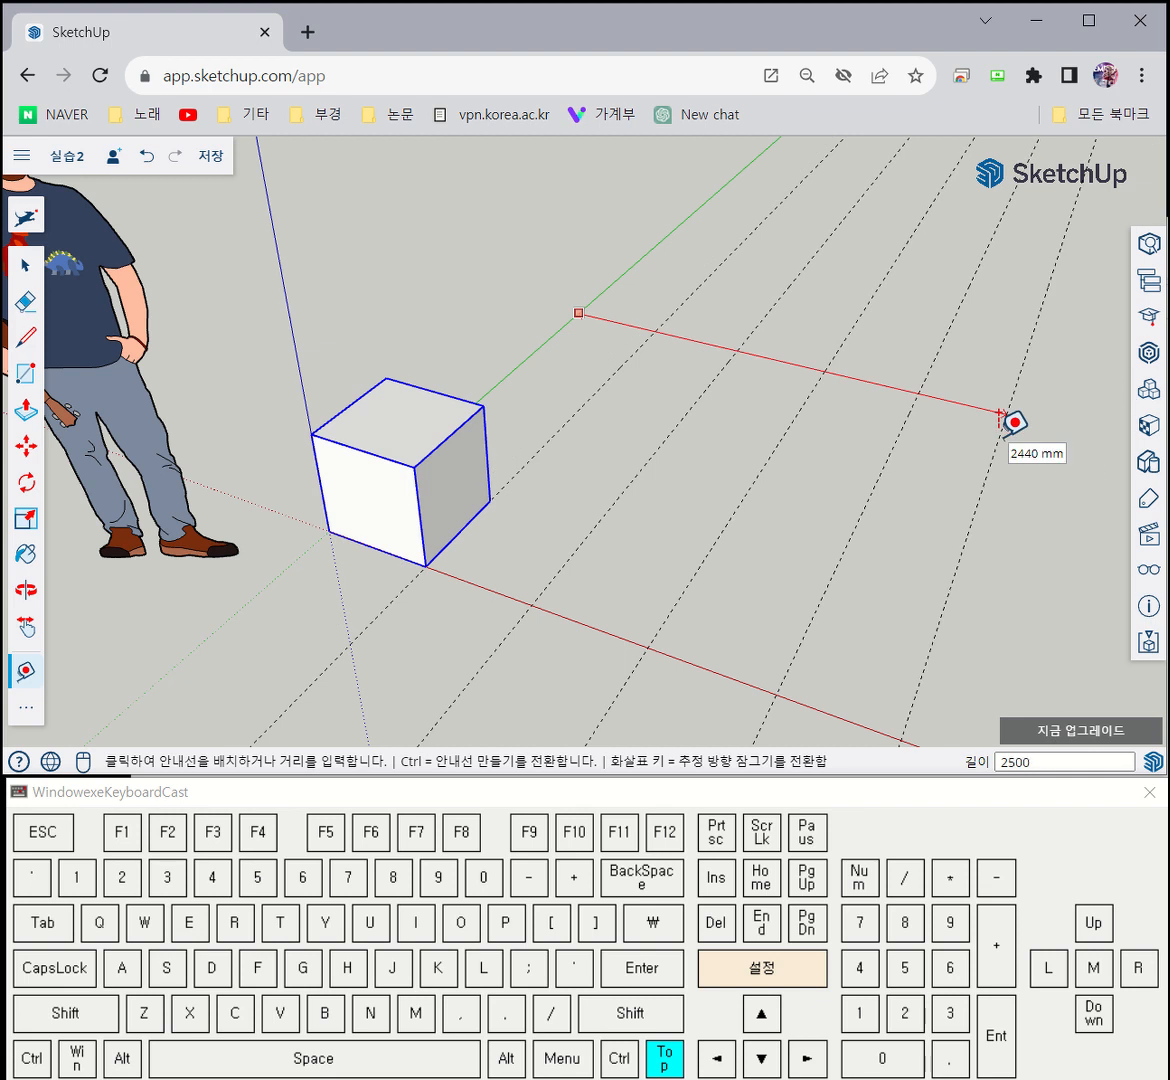
{"action": "key", "text": "Return"}
{"action": "scroll", "coordinate": [875, 556], "scroll_direction": "down", "scroll_amount": 3}
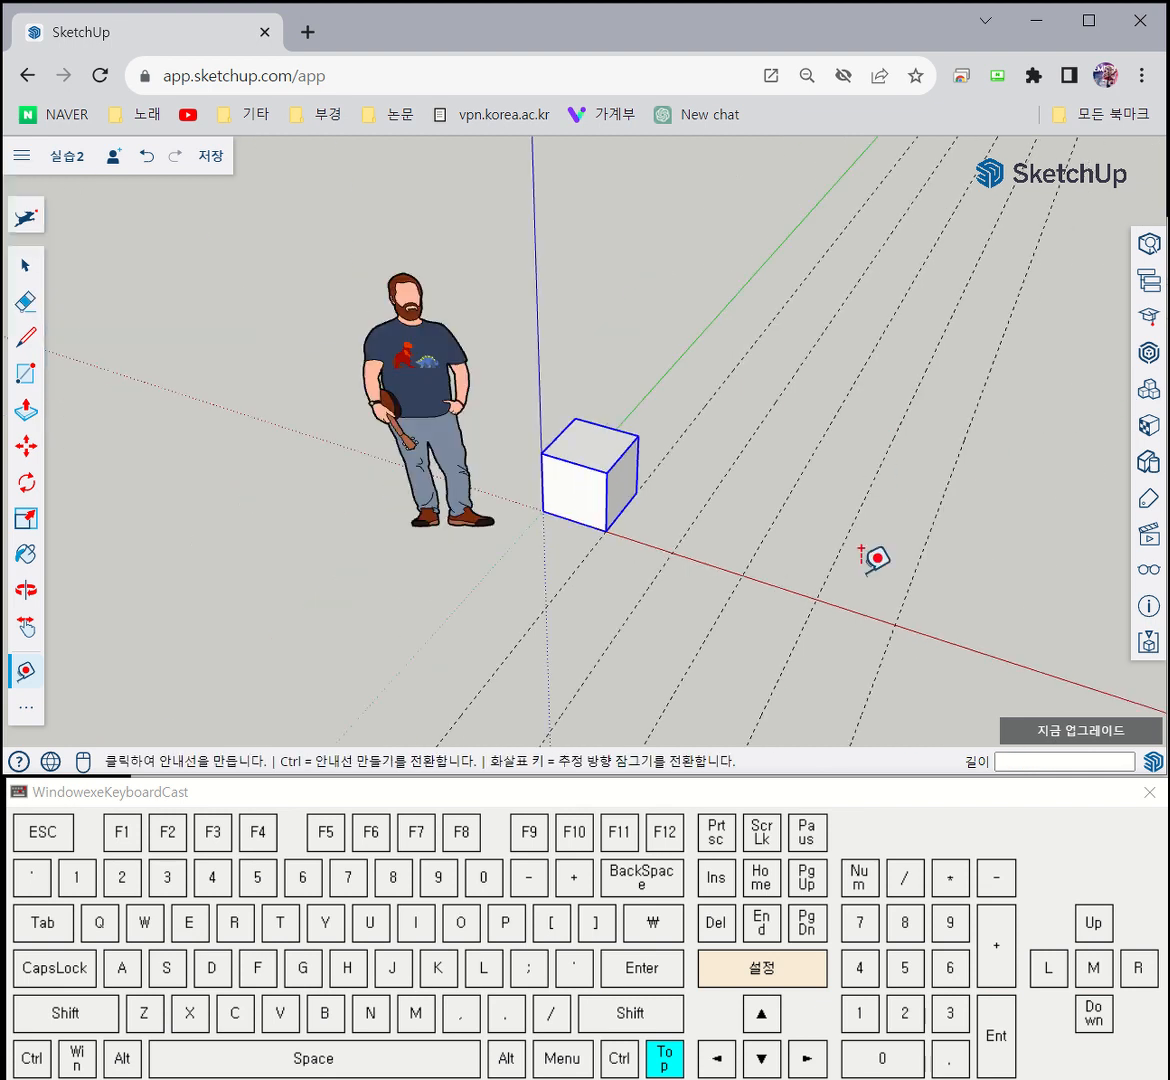
{"action": "left_click", "coordinate": [652, 546]}
{"action": "left_click", "coordinate": [523, 501]}
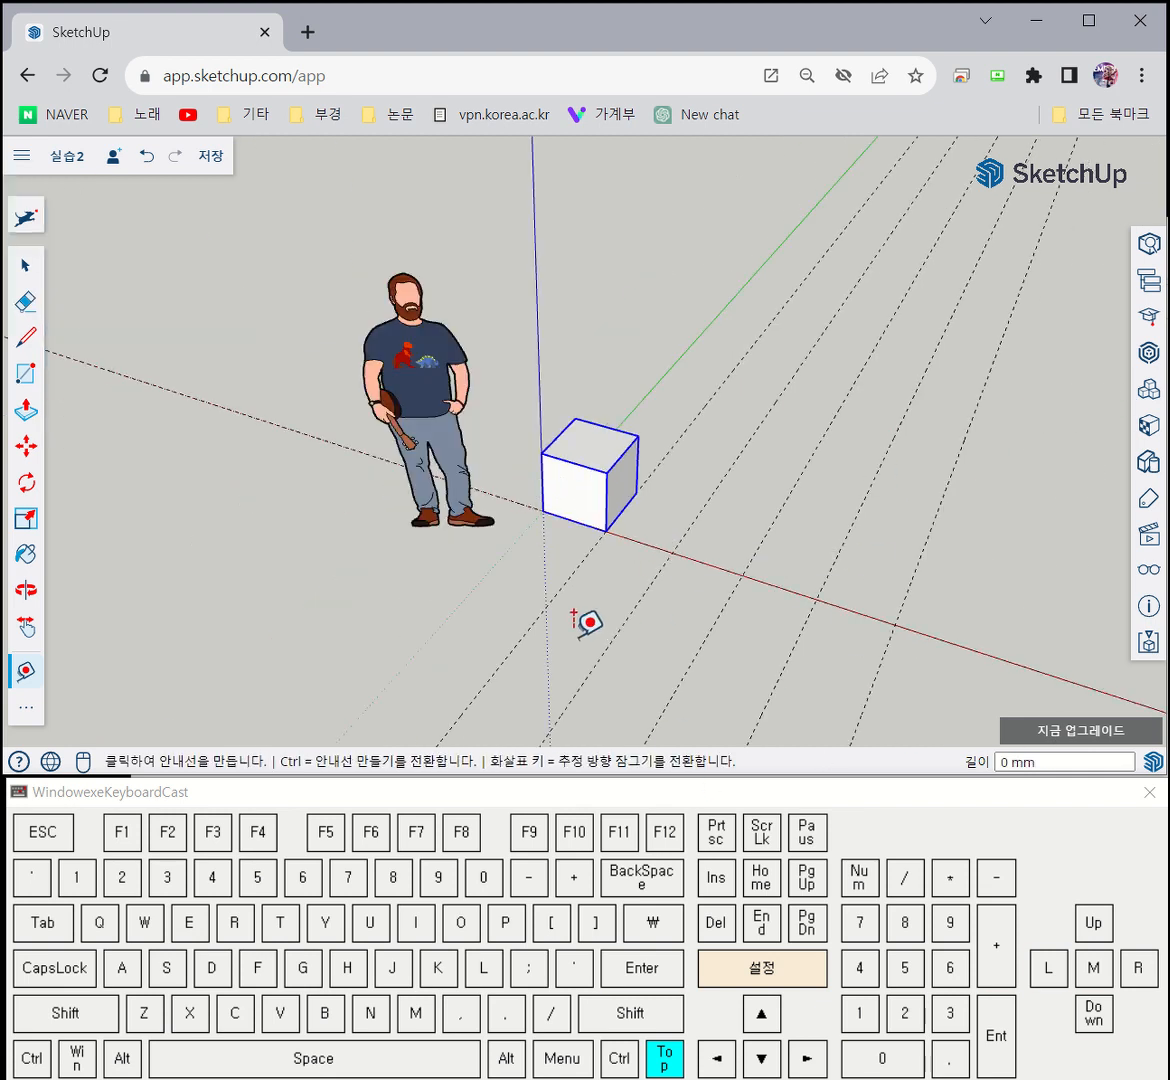
{"action": "middle_click_drag", "start_coordinate": [574, 612], "coordinate": [826, 524]}
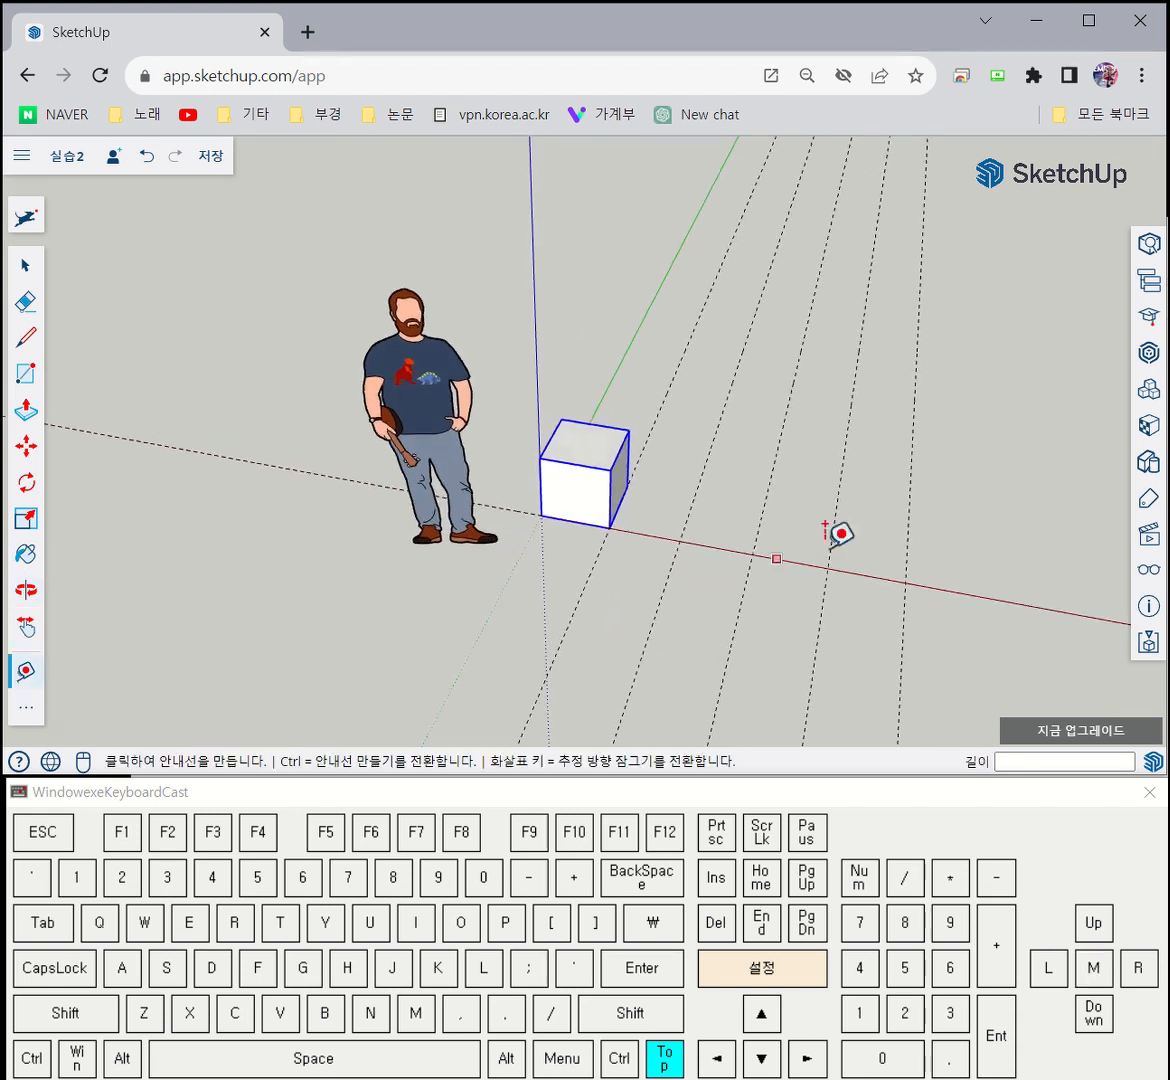
Switch the camera to parallel projection and close the scene settings
{"action": "left_click", "coordinate": [1149, 535]}
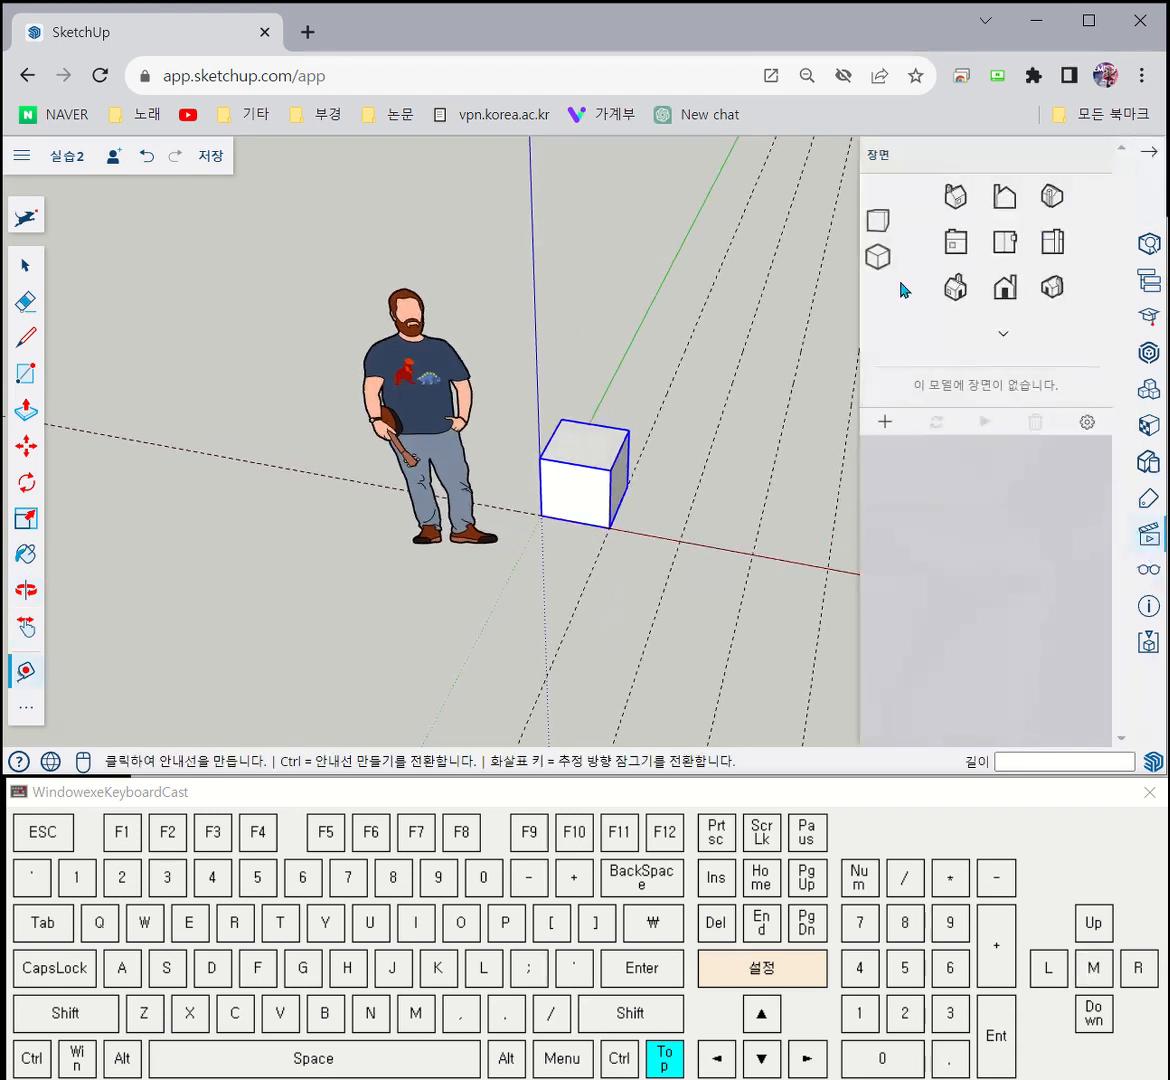
{"action": "left_click", "coordinate": [878, 257]}
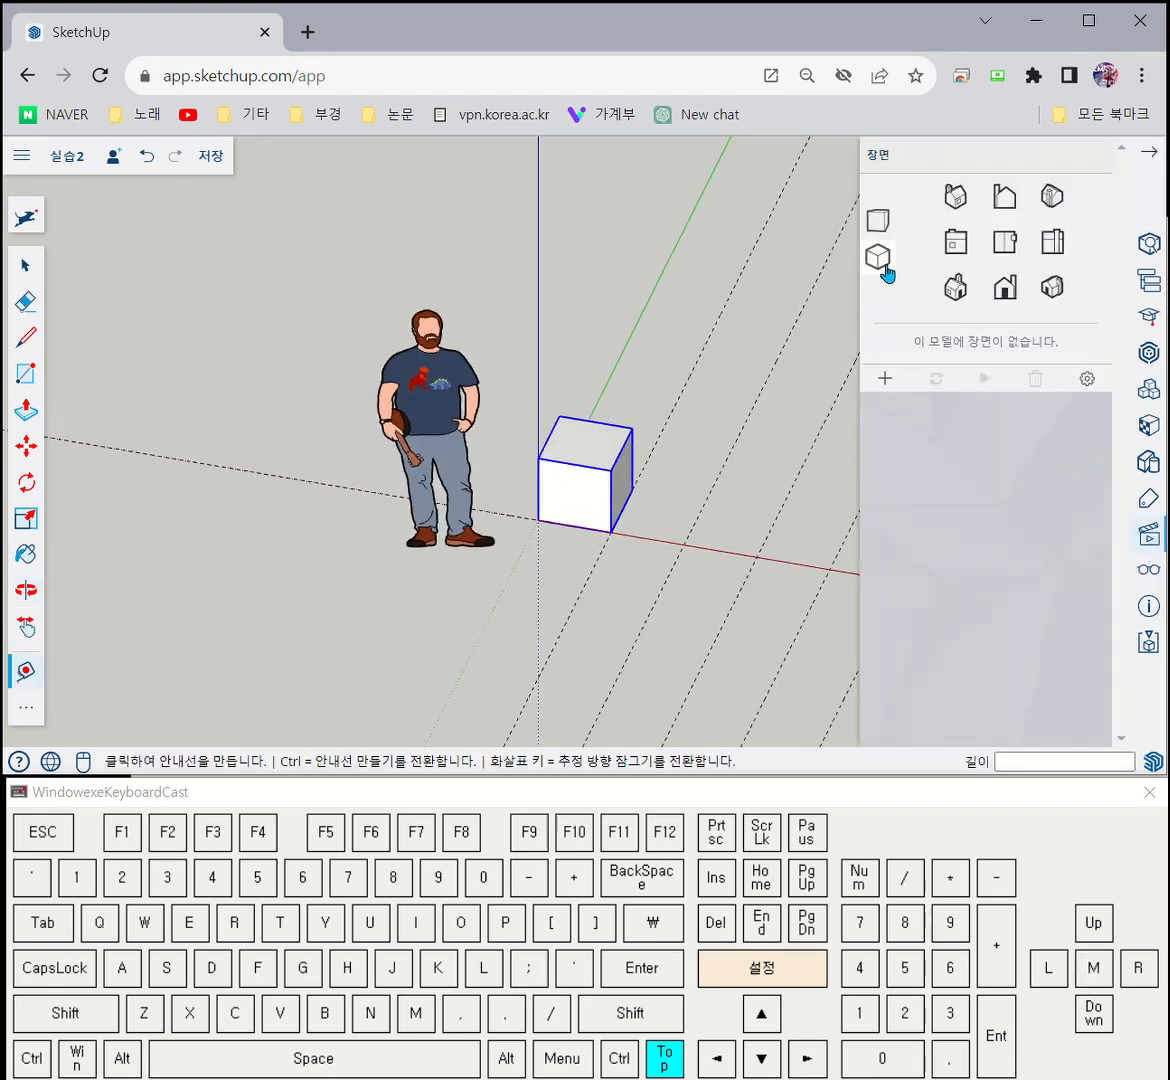
{"action": "left_click", "coordinate": [1093, 158]}
{"action": "scroll", "coordinate": [215, 575], "scroll_direction": "up", "scroll_amount": 5}
{"action": "scroll", "coordinate": [936, 434], "scroll_direction": "down", "scroll_amount": 7}
{"action": "middle_click_drag", "start_coordinate": [1029, 408], "coordinate": [711, 440], "text": "shift"}
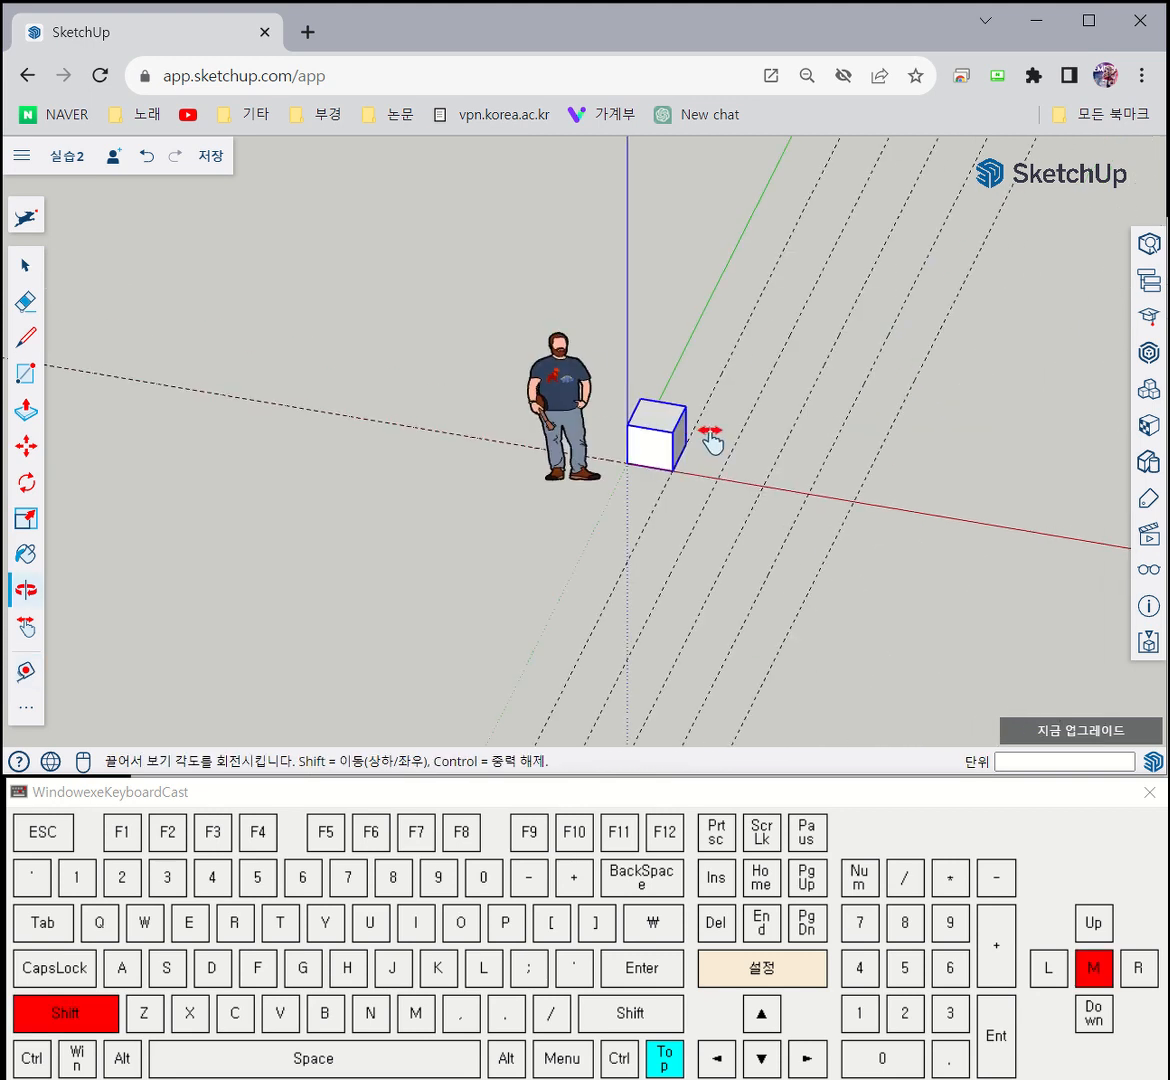
Clear the current selection and select the cube group again
{"action": "key", "text": "t"}
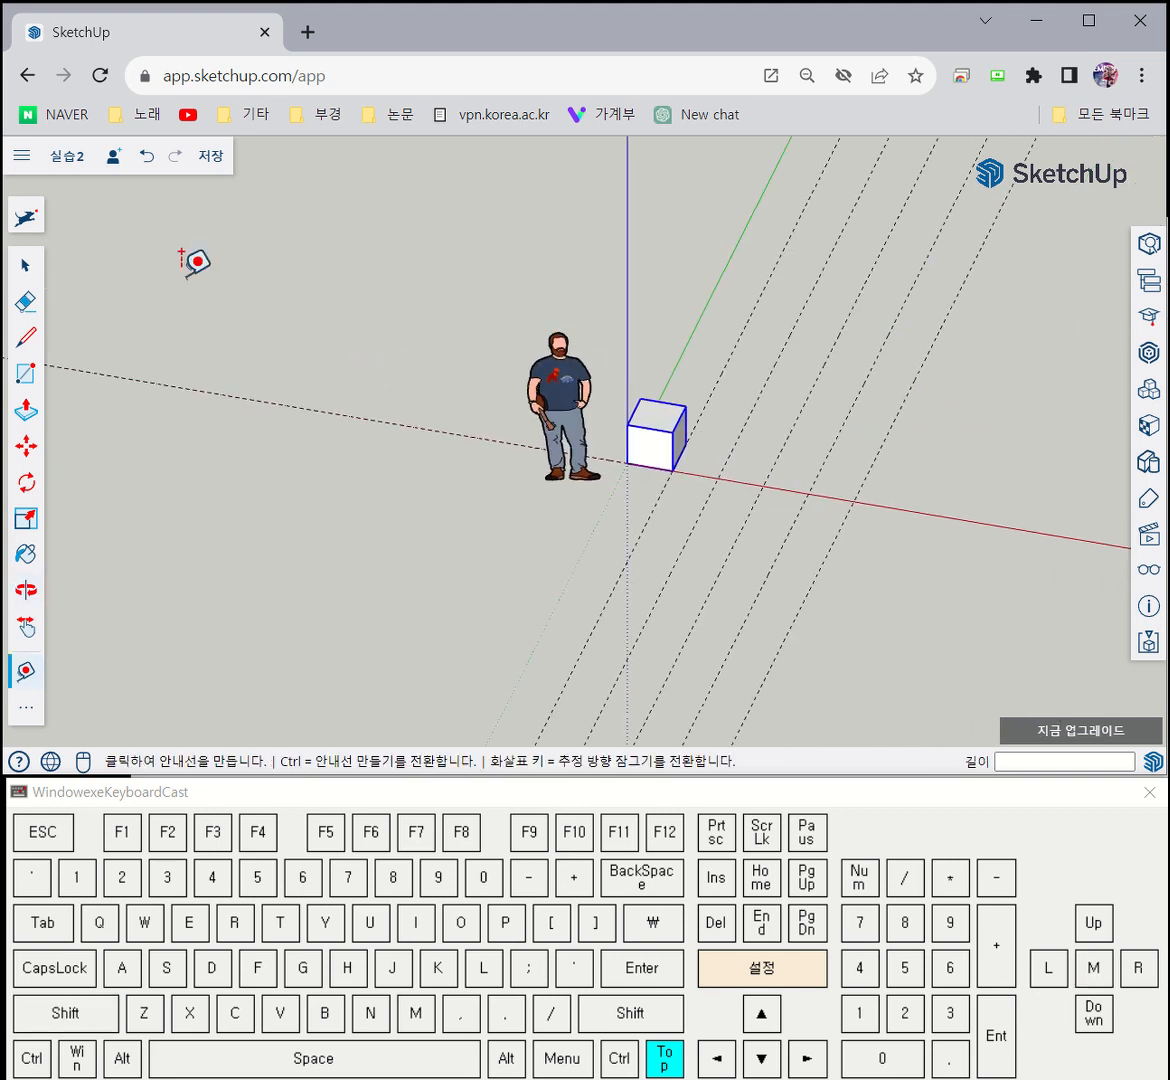
{"action": "left_click", "coordinate": [22, 266]}
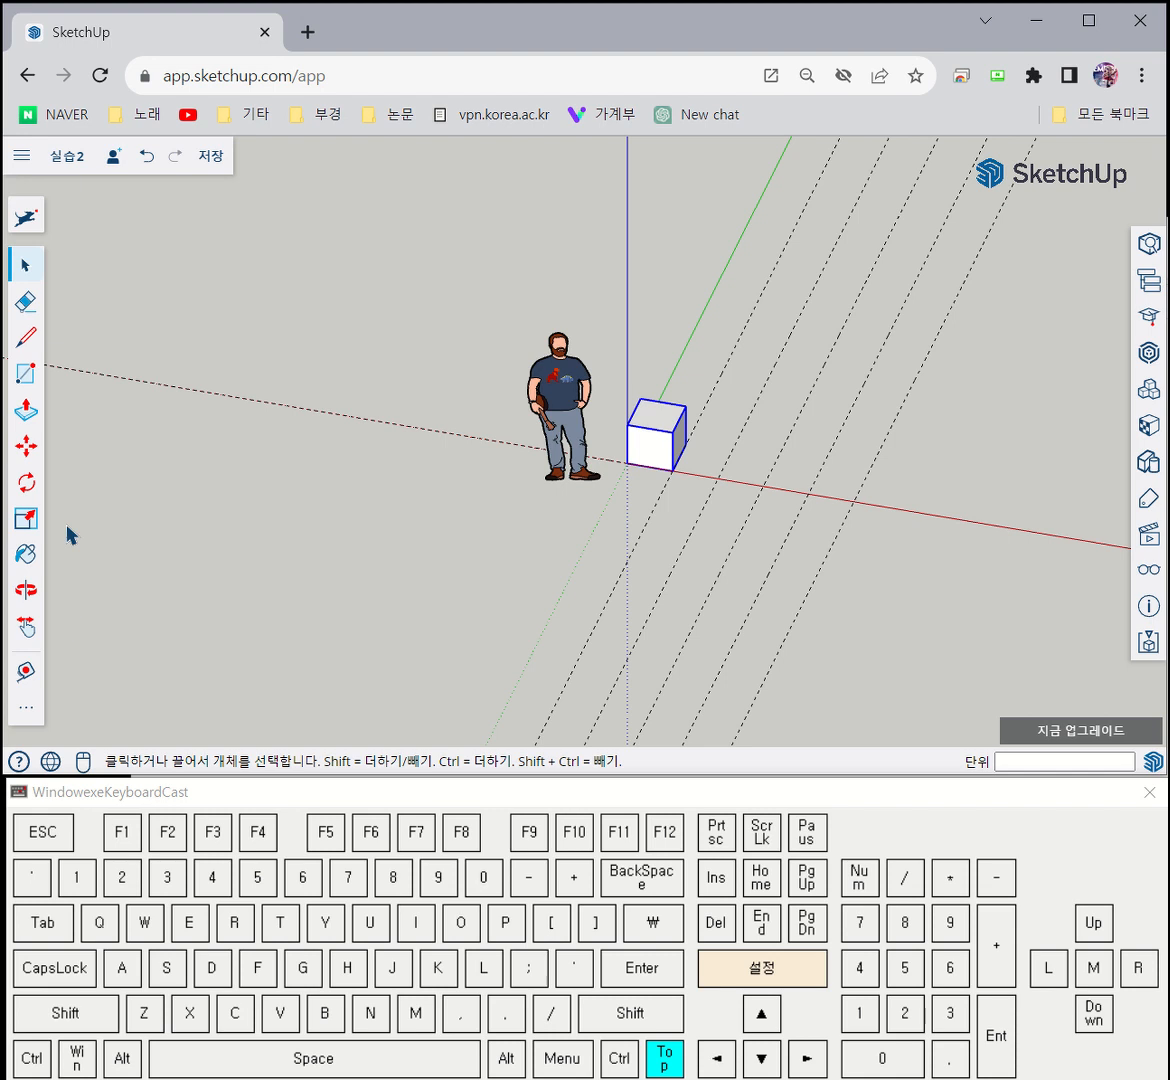
{"action": "left_click", "coordinate": [37, 463]}
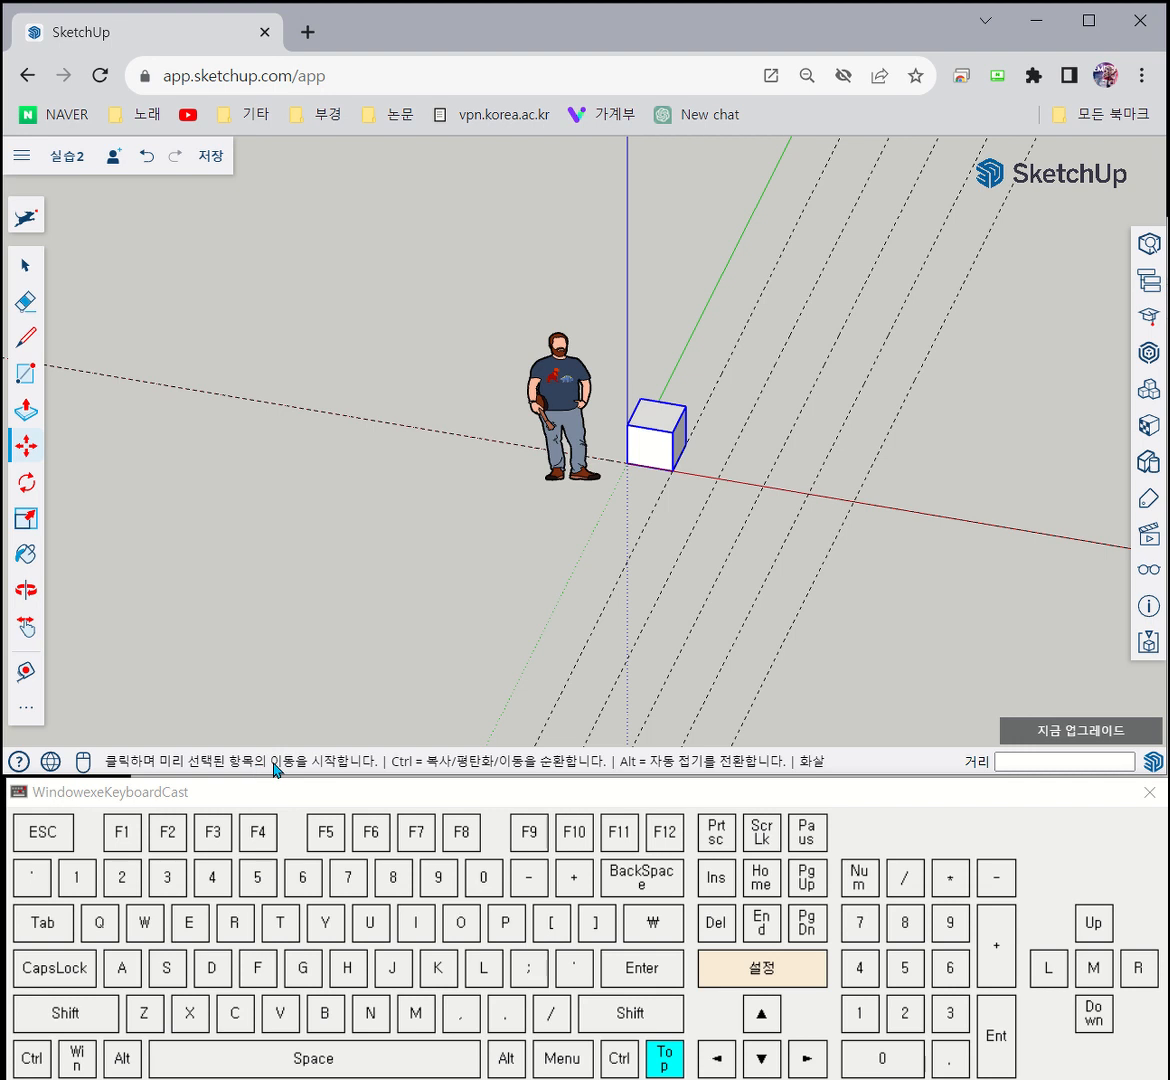
{"action": "left_click", "coordinate": [26, 264]}
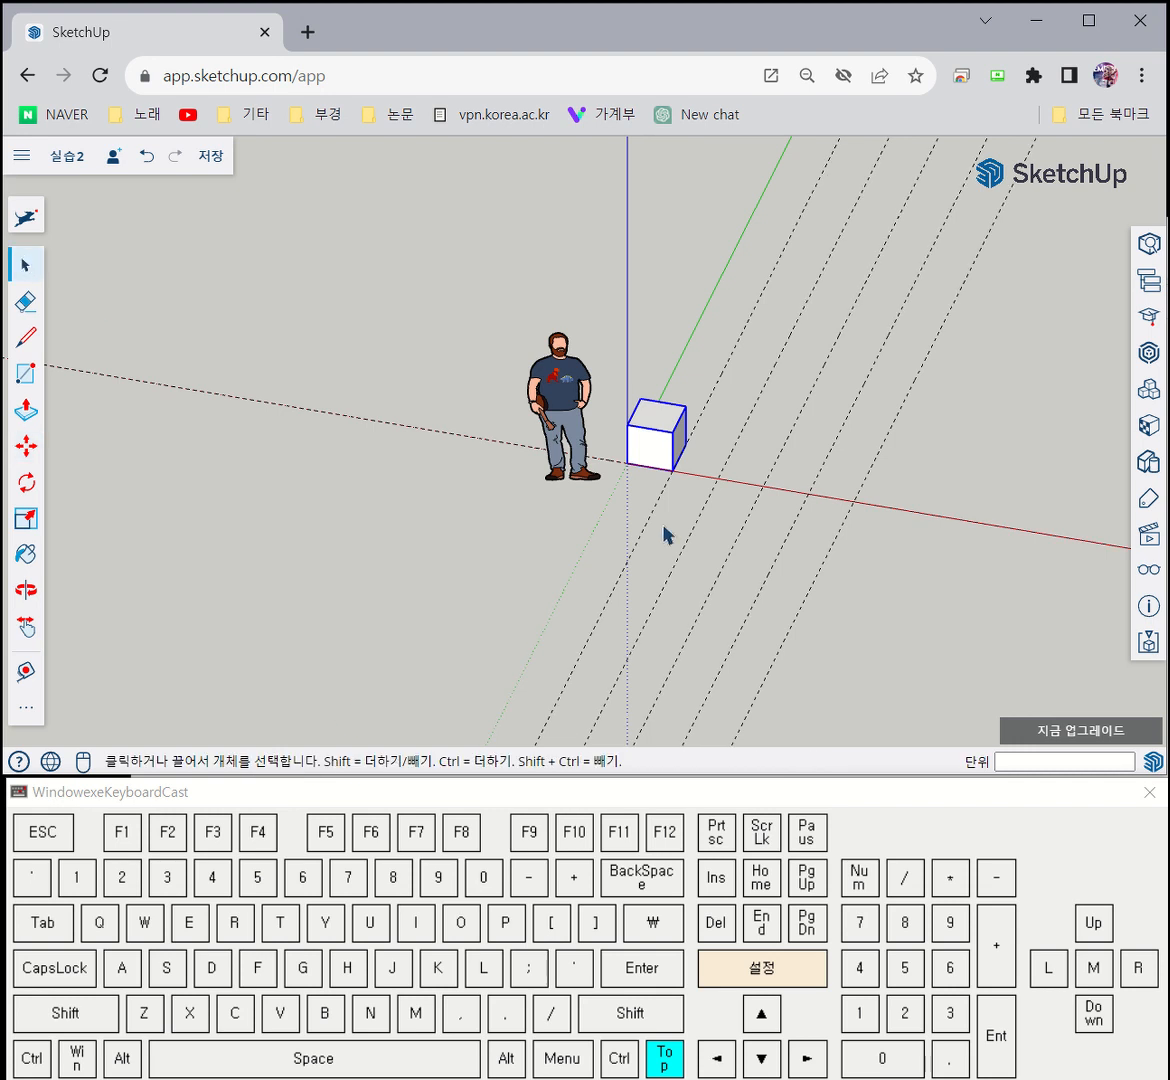
{"action": "left_click", "coordinate": [478, 520]}
{"action": "scroll", "coordinate": [810, 478], "scroll_direction": "up", "scroll_amount": 3}
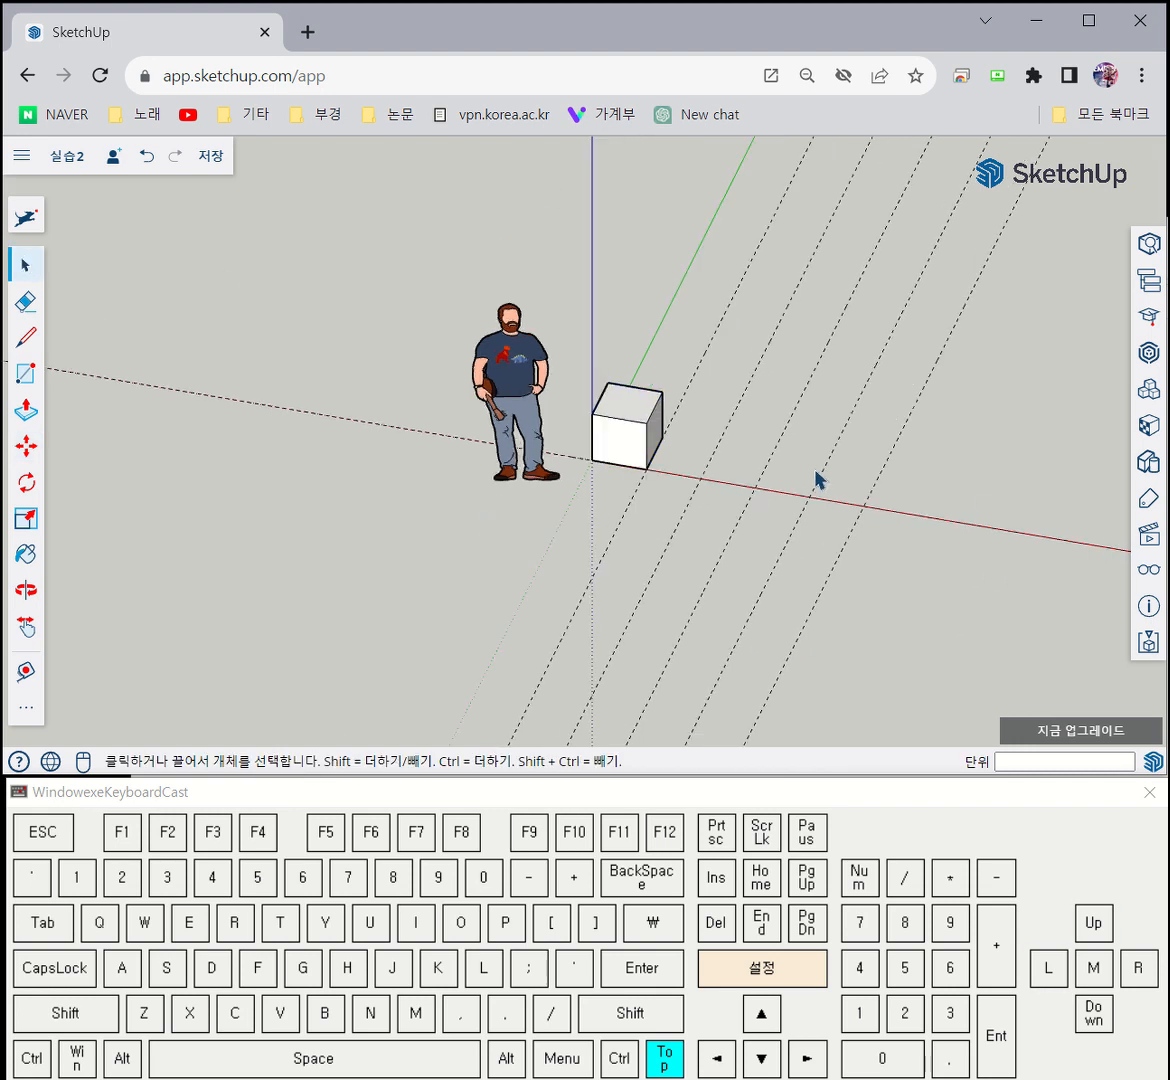
{"action": "left_click", "coordinate": [540, 444]}
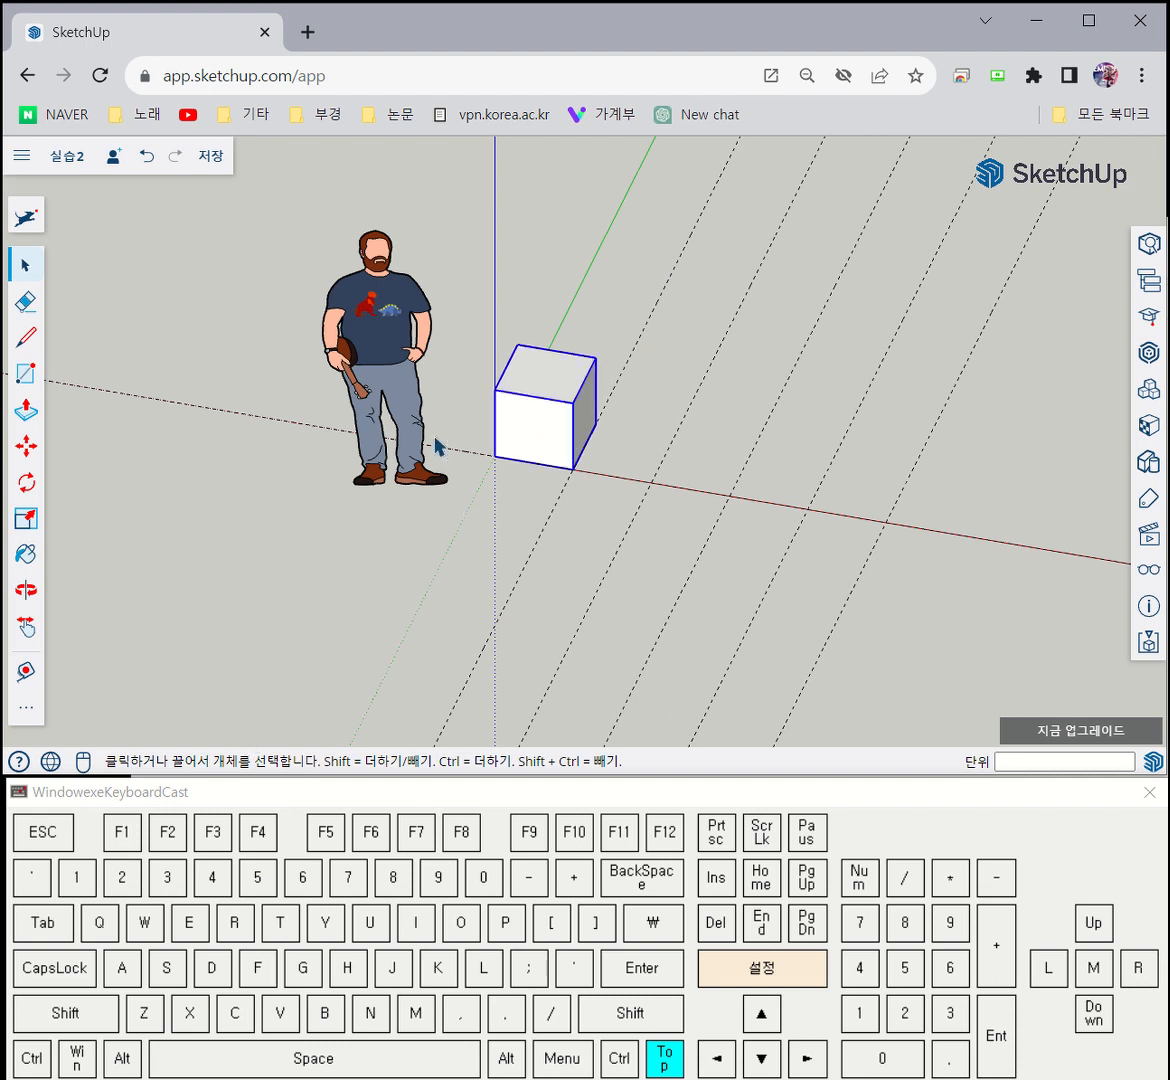
Move the cube group by its origin corner along the red axis to the 1000 mm guide, and on to the 2000 mm guide
{"action": "left_click", "coordinate": [26, 446]}
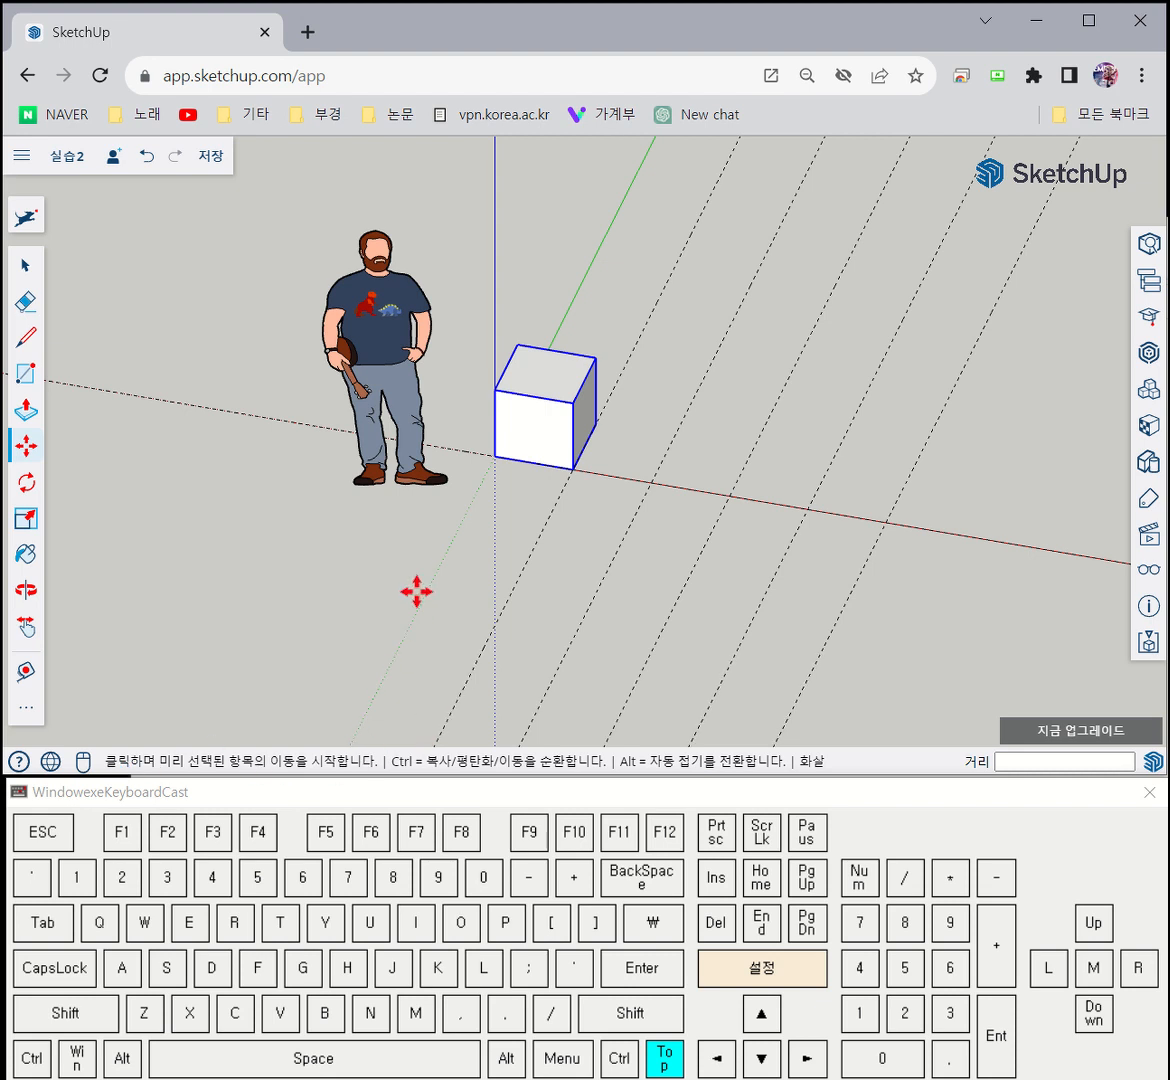
{"action": "mouse_move", "coordinate": [504, 464]}
{"action": "middle_mouse_down"}
{"action": "mouse_move", "coordinate": [453, 512]}
{"action": "mouse_move", "coordinate": [496, 473]}
{"action": "middle_mouse_up"}
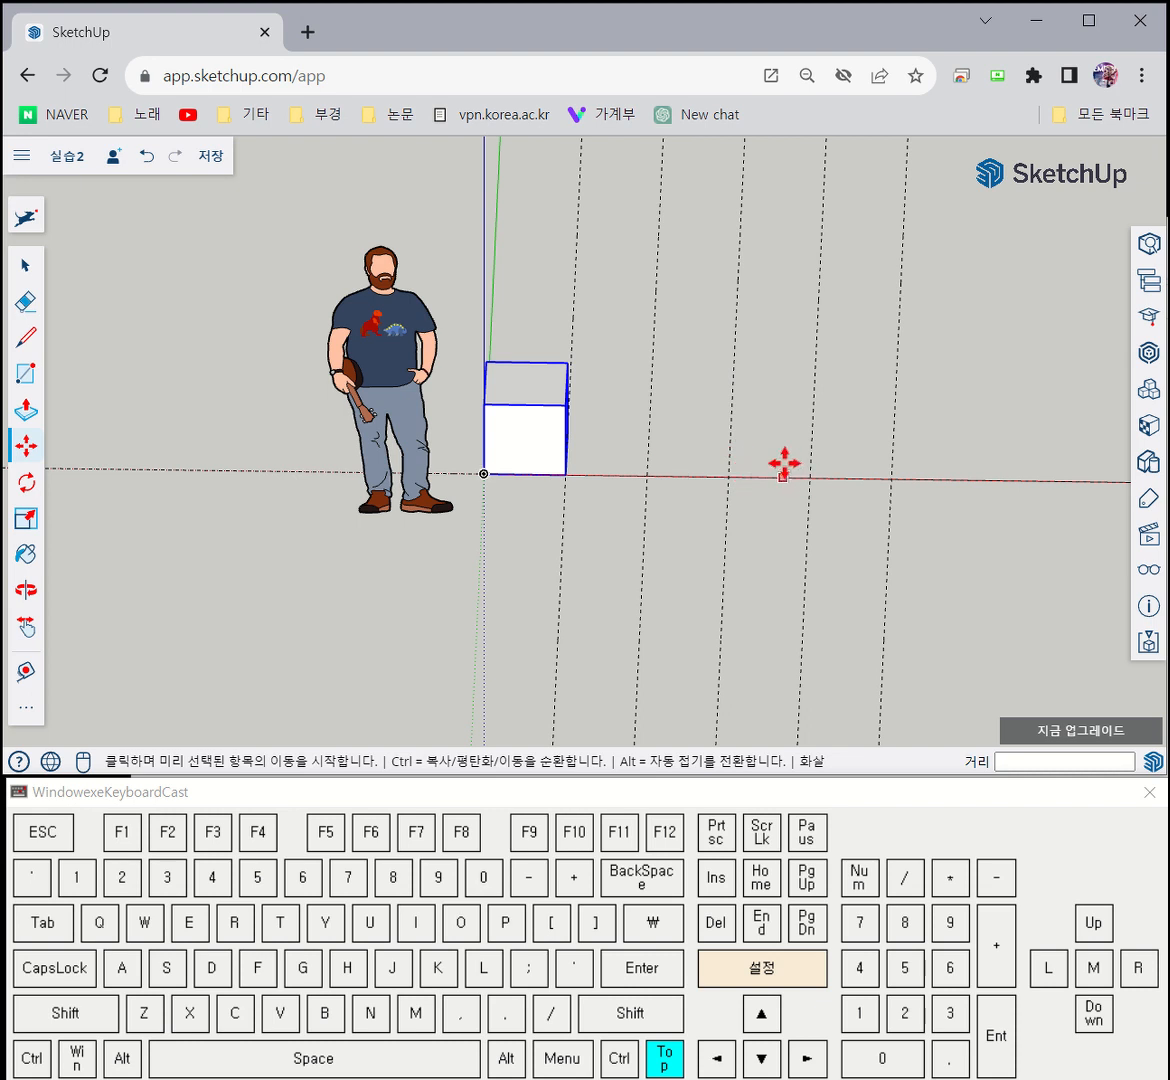
{"action": "left_click", "coordinate": [485, 477]}
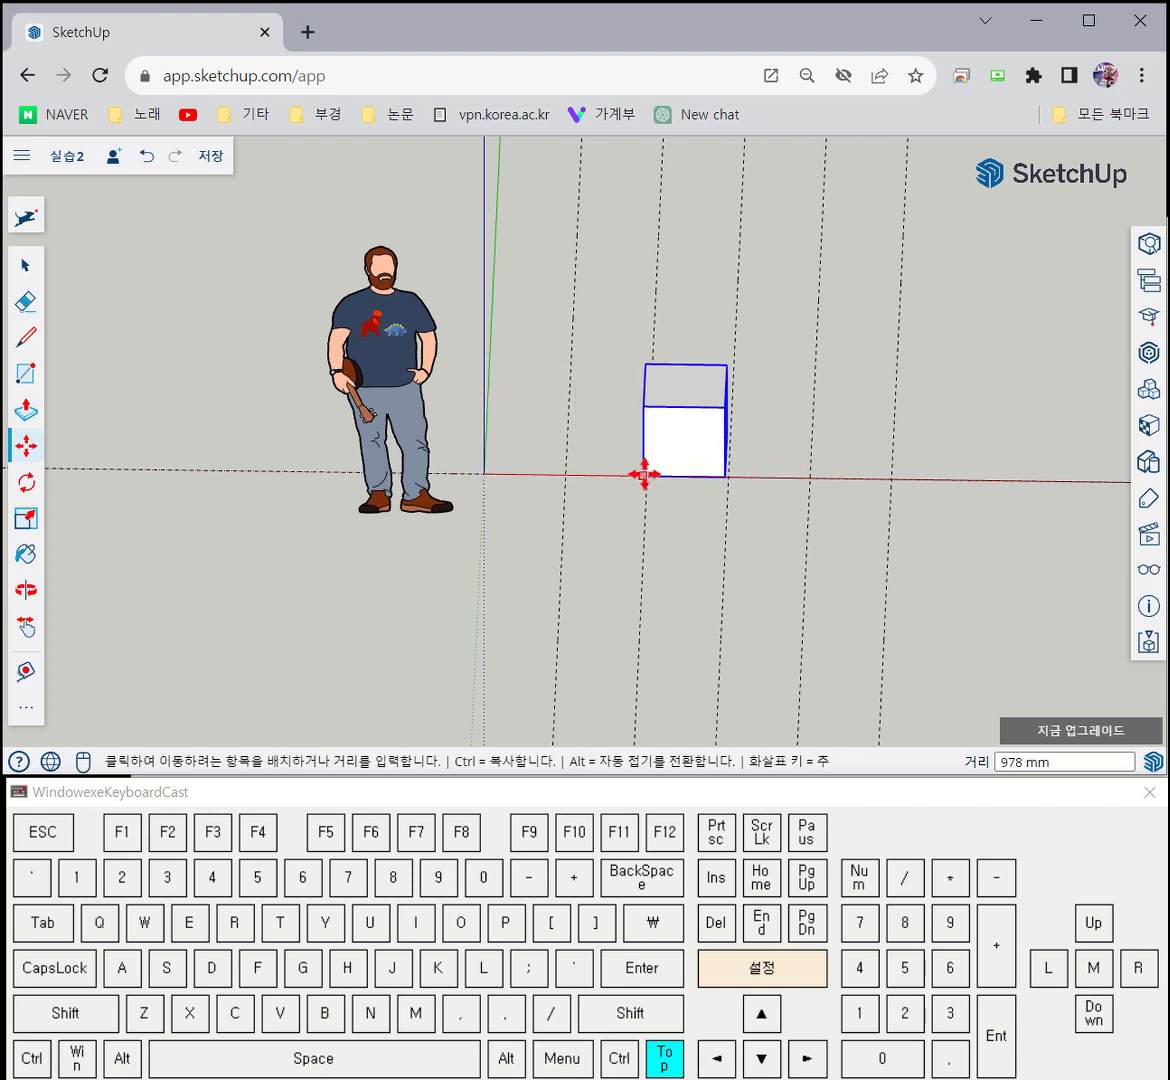
{"action": "mouse_move", "coordinate": [658, 475]}
{"action": "middle_mouse_down"}
{"action": "mouse_move", "coordinate": [627, 488]}
{"action": "mouse_move", "coordinate": [681, 470]}
{"action": "middle_mouse_up"}
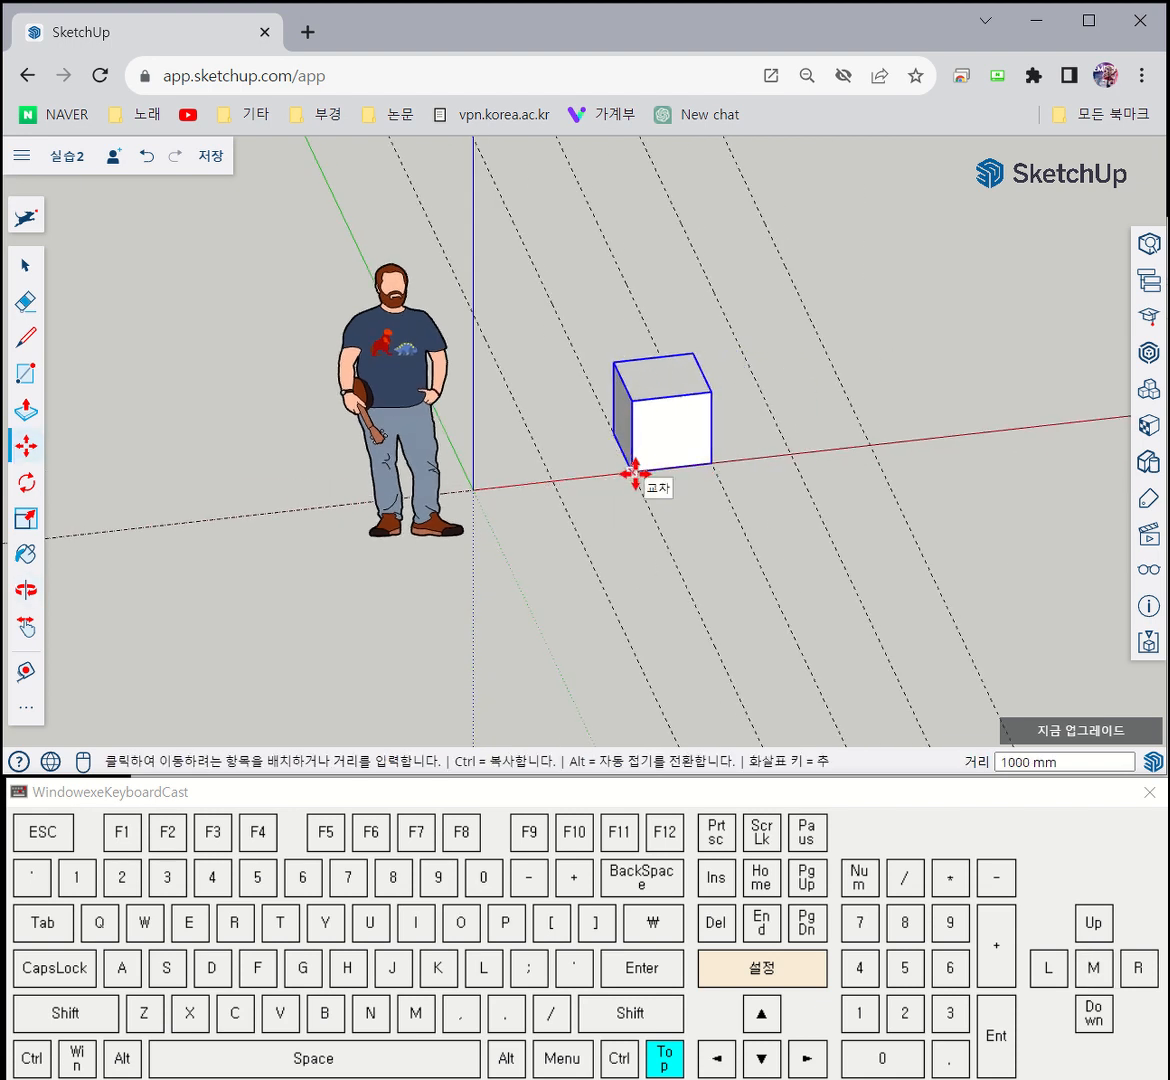
{"action": "left_click", "coordinate": [634, 474]}
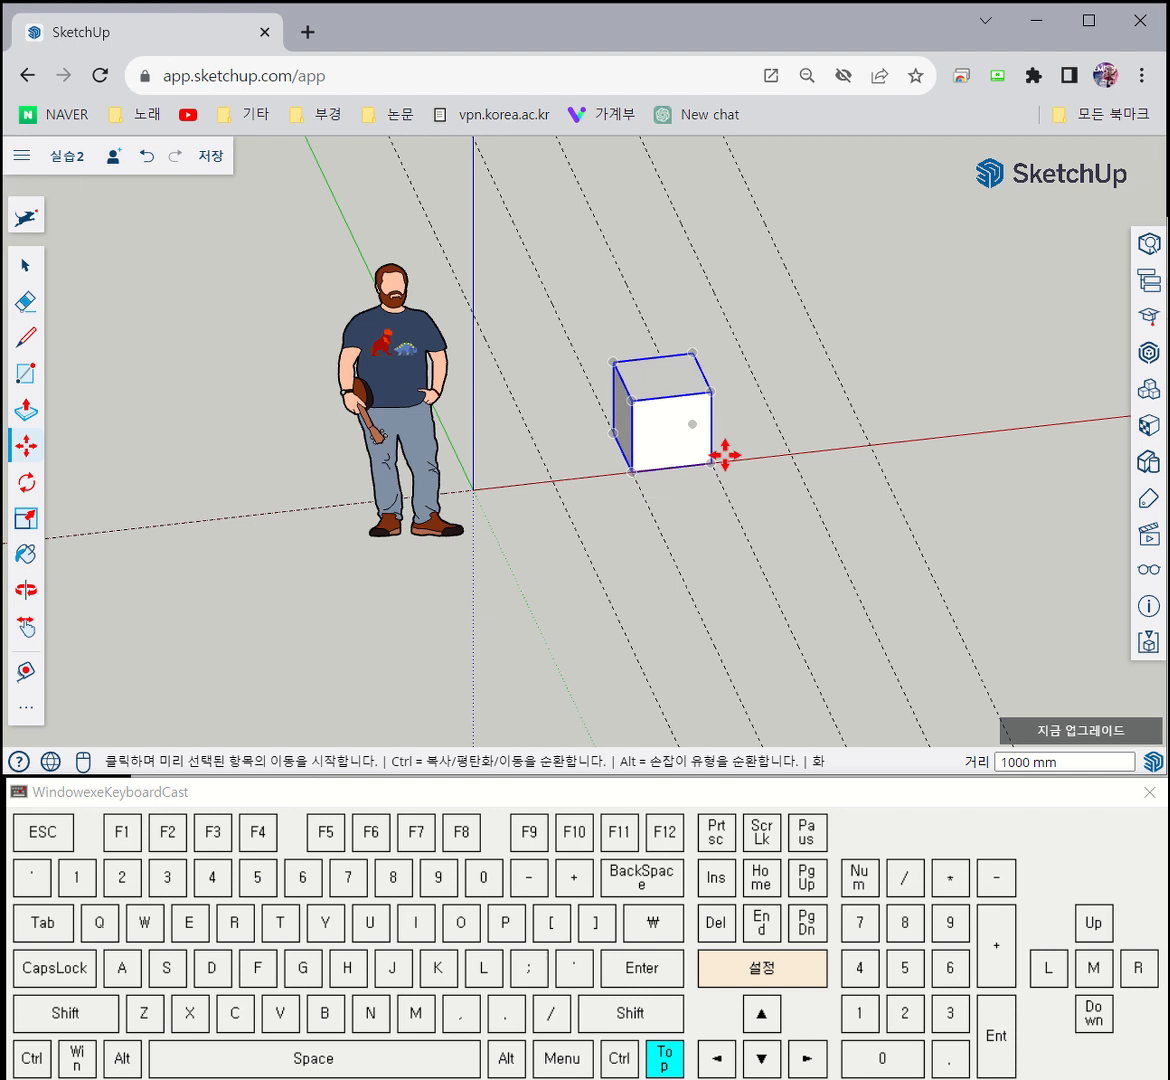
{"action": "left_click", "coordinate": [634, 474]}
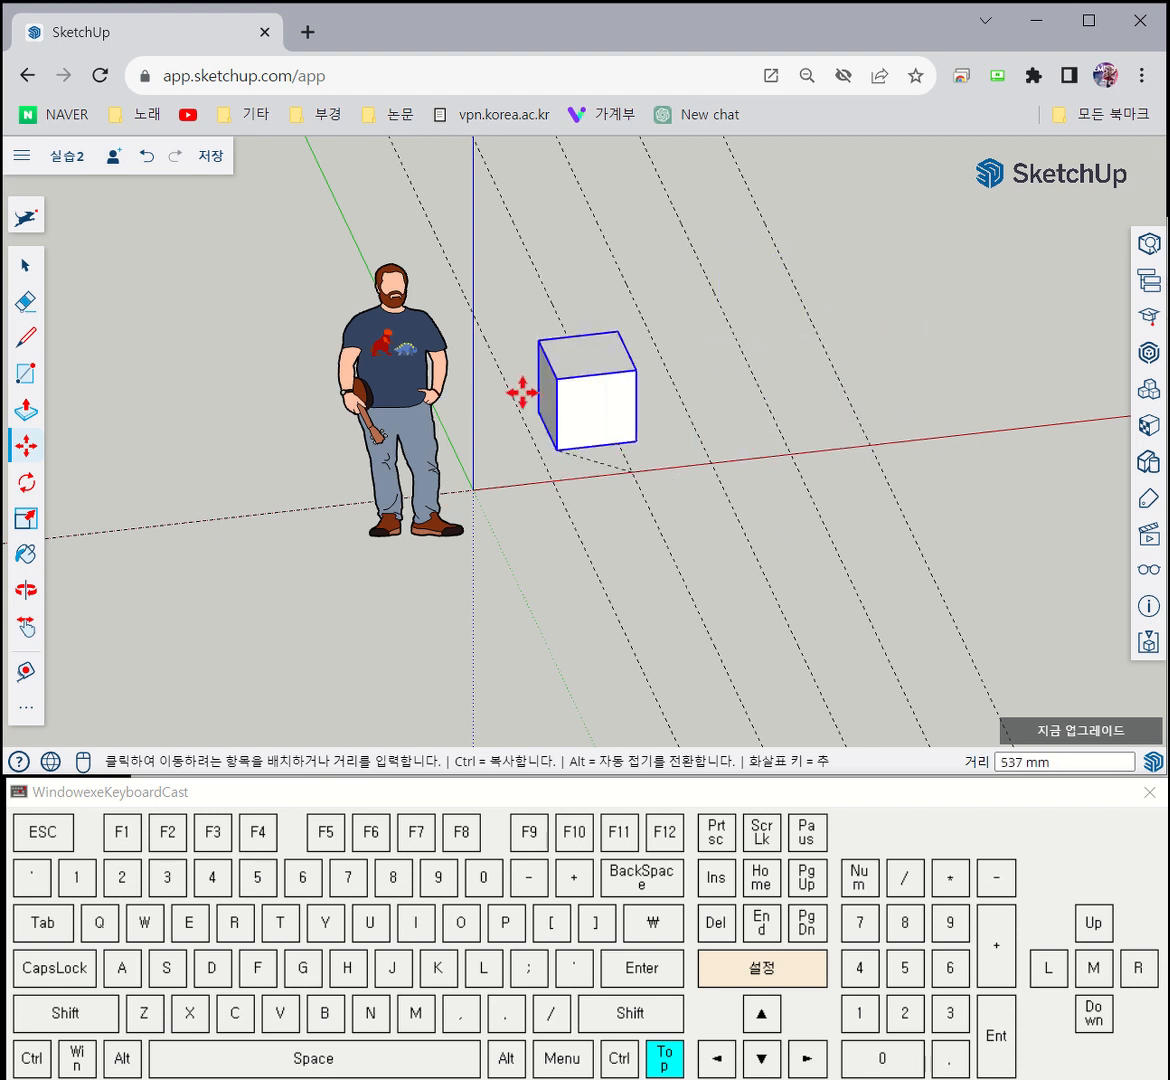
{"action": "left_click", "coordinate": [792, 457]}
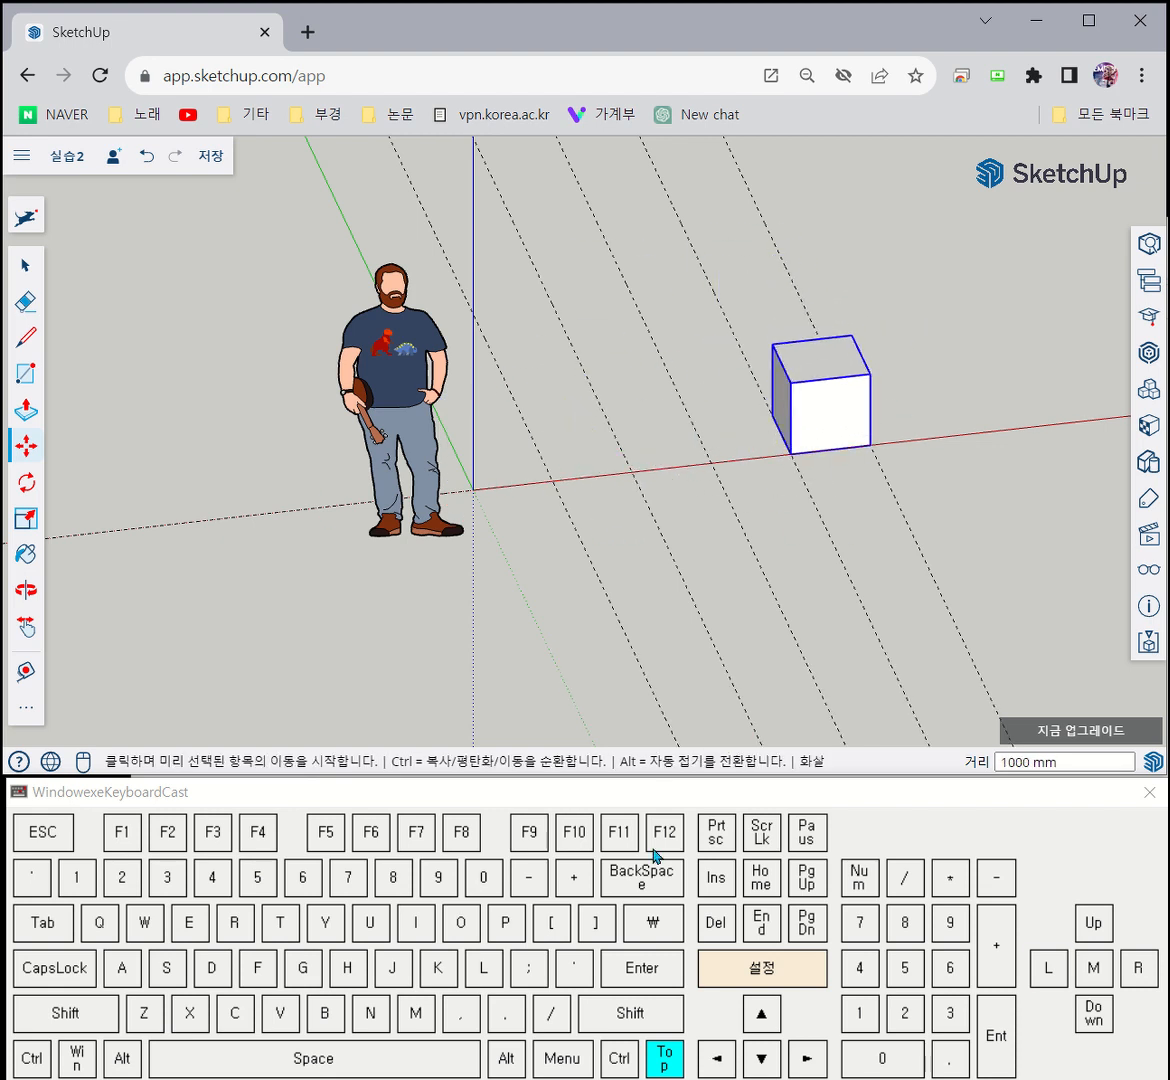
Move the cube group by the same corner back to the axes' origin
{"action": "middle_click_drag", "start_coordinate": [824, 591], "coordinate": [810, 475]}
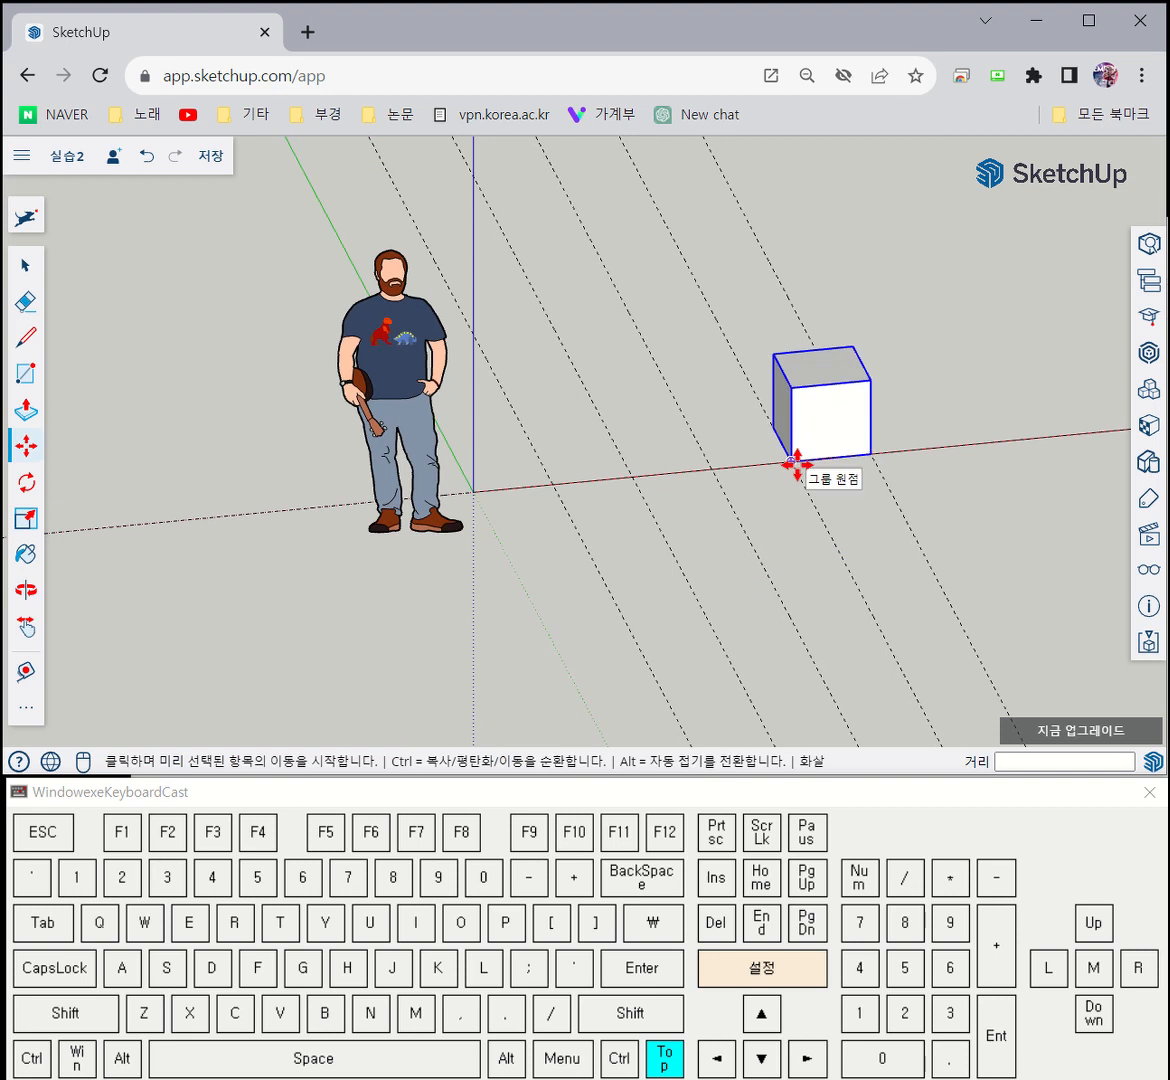
{"action": "left_click", "coordinate": [797, 464]}
{"action": "left_click", "coordinate": [478, 496]}
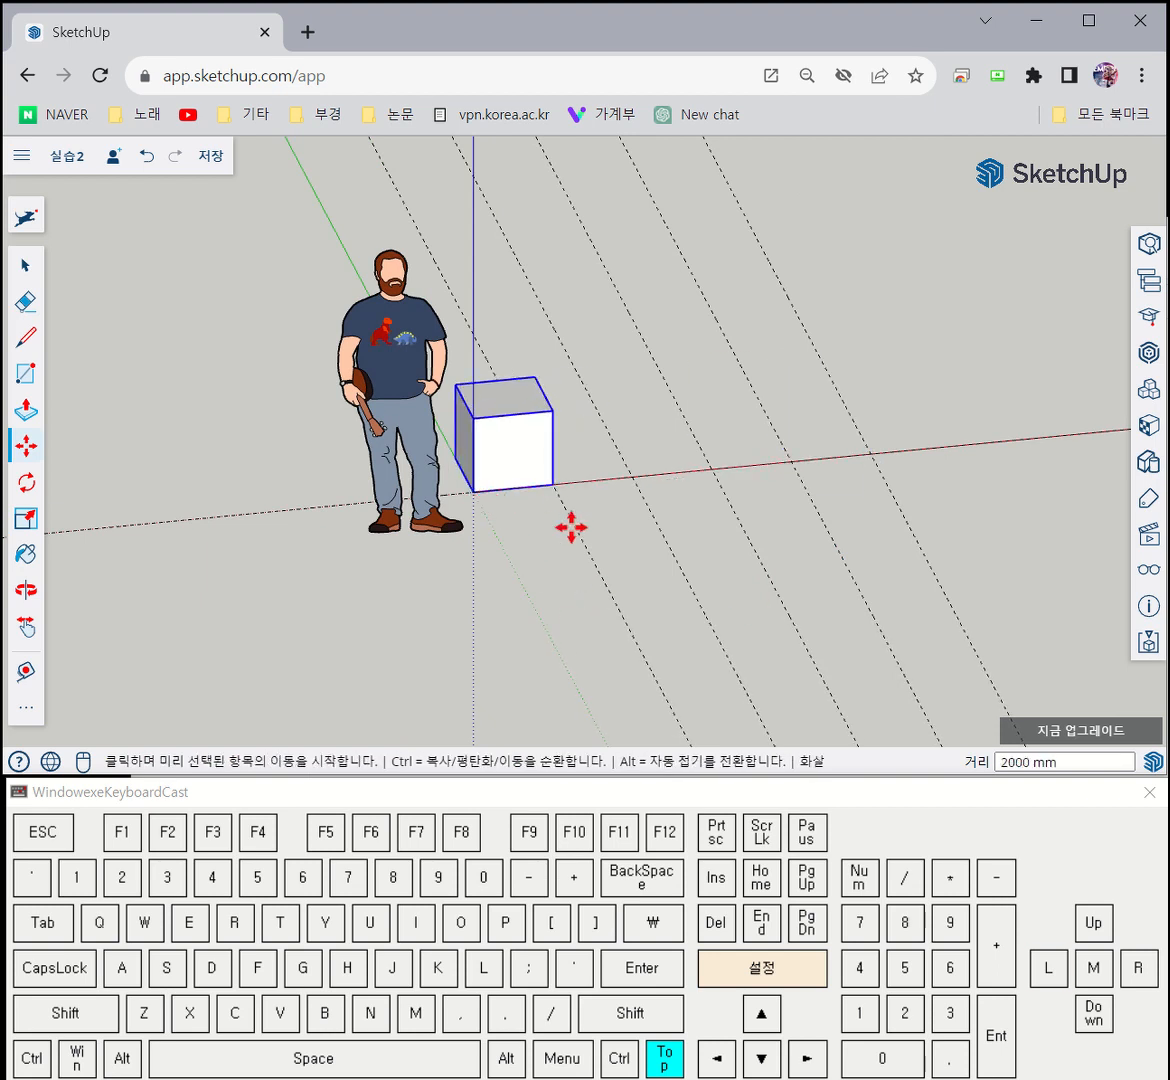
Move the cube group along the red axis by exactly 500 mm and then by a further 1000 mm
{"action": "middle_click_drag", "start_coordinate": [569, 527], "coordinate": [472, 550]}
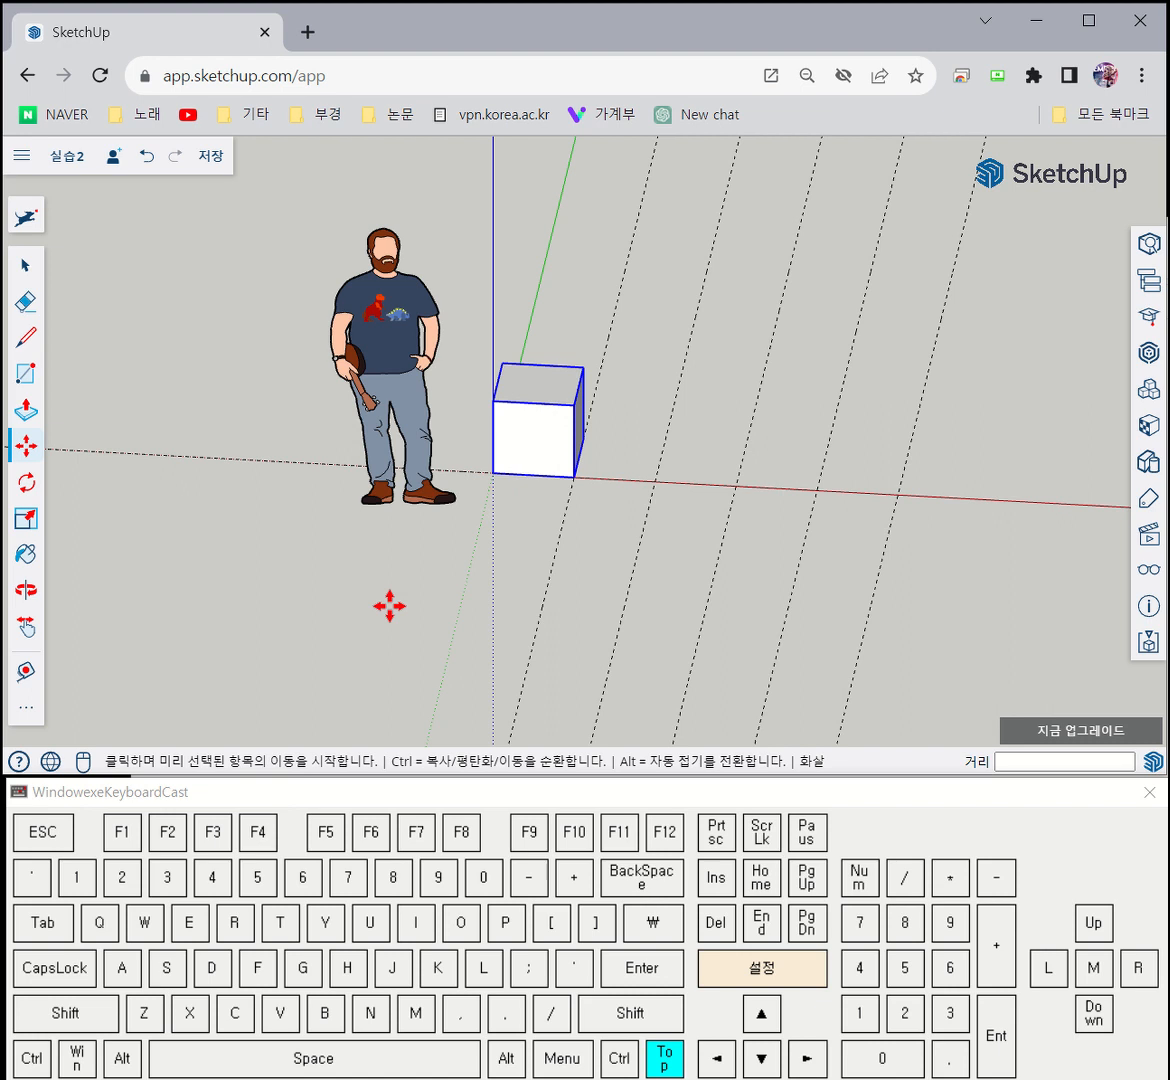
{"action": "left_click", "coordinate": [493, 477]}
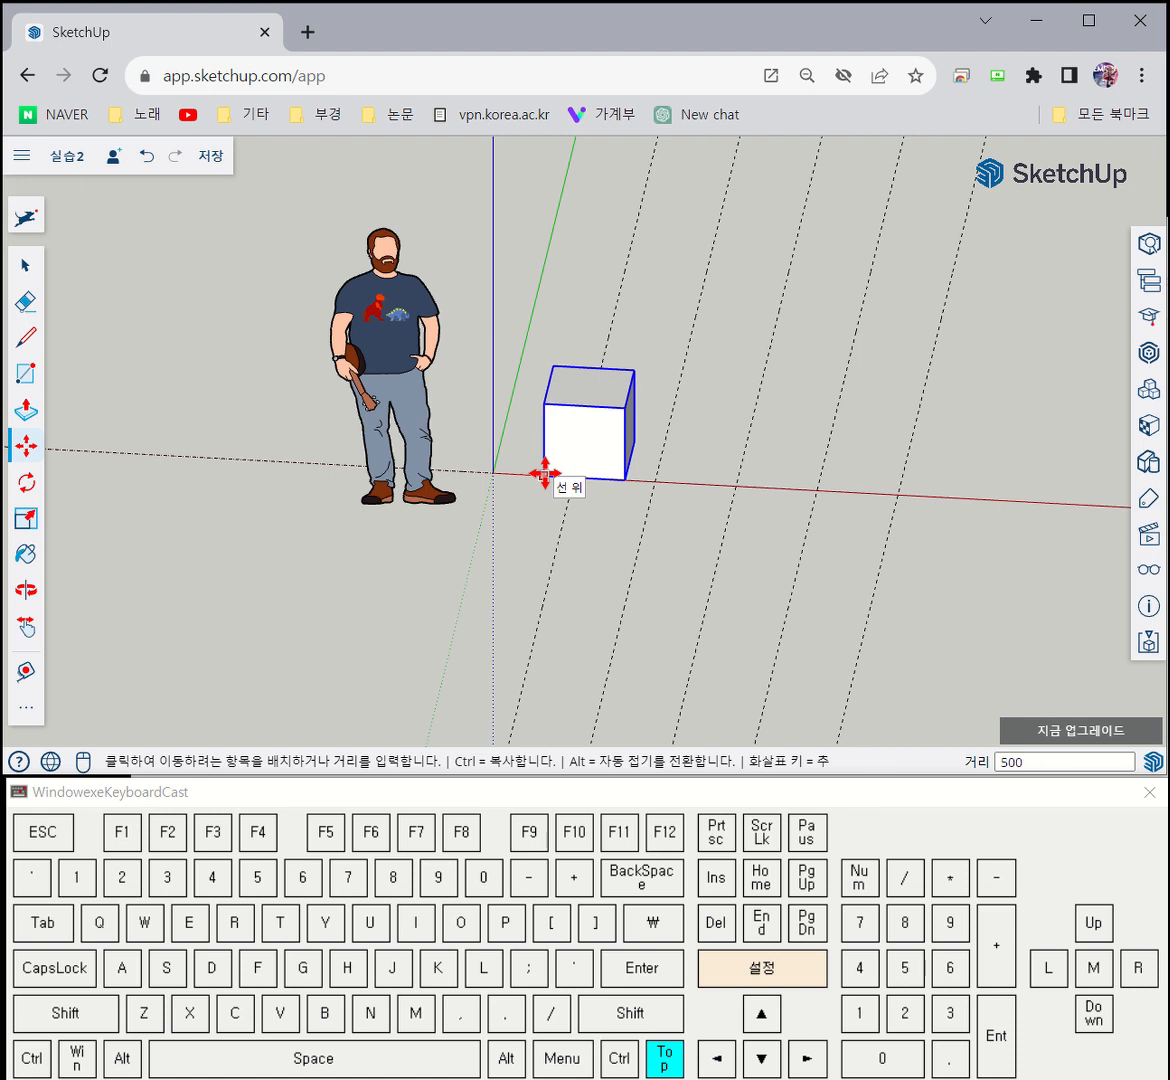
{"action": "key", "text": "Return"}
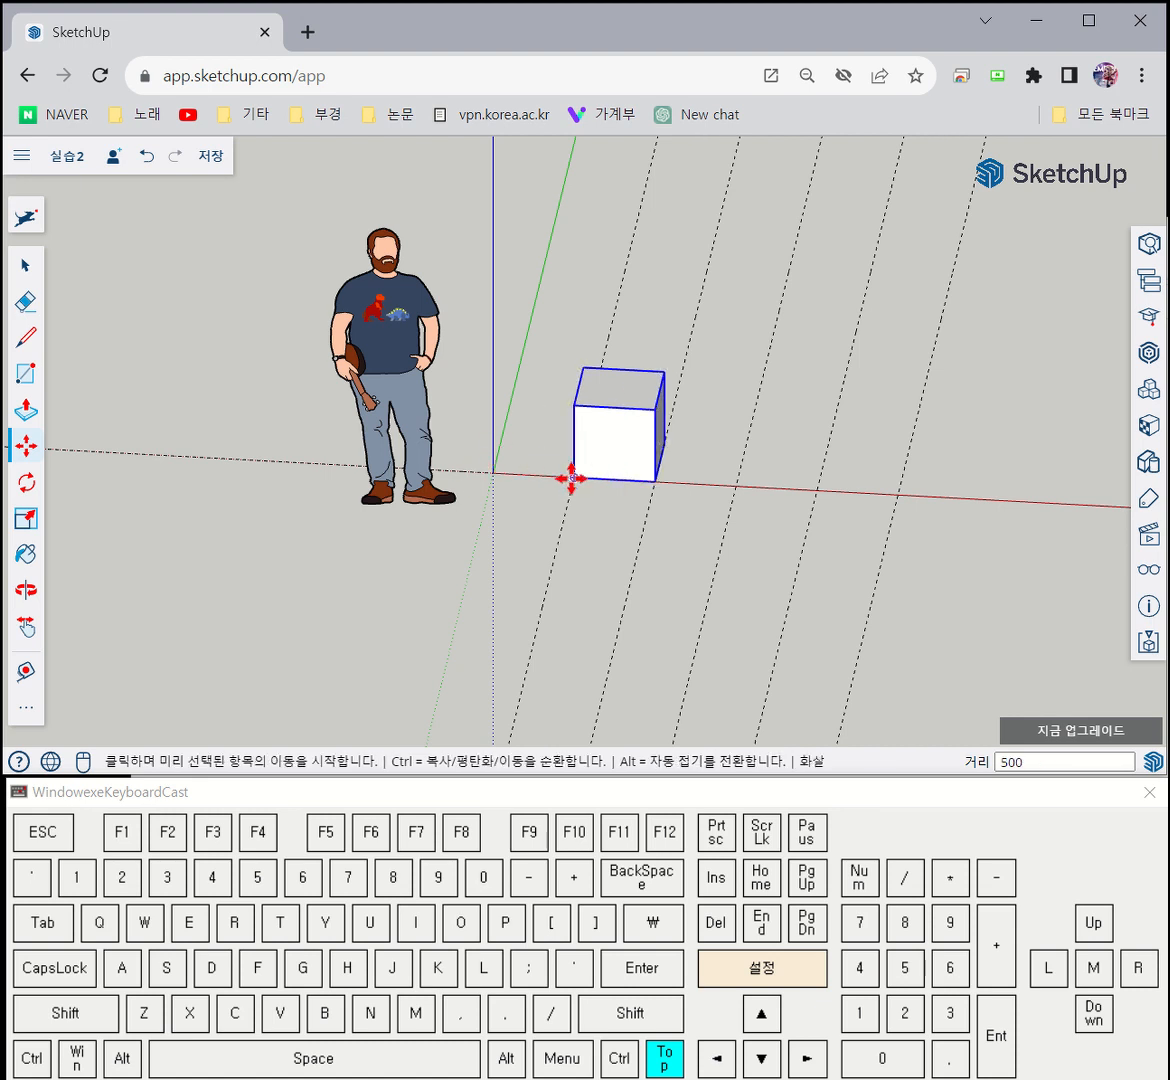
{"action": "left_click", "coordinate": [572, 479]}
{"action": "type", "text": "1000"}
{"action": "key", "text": "Return"}
{"action": "type", "text": "."}
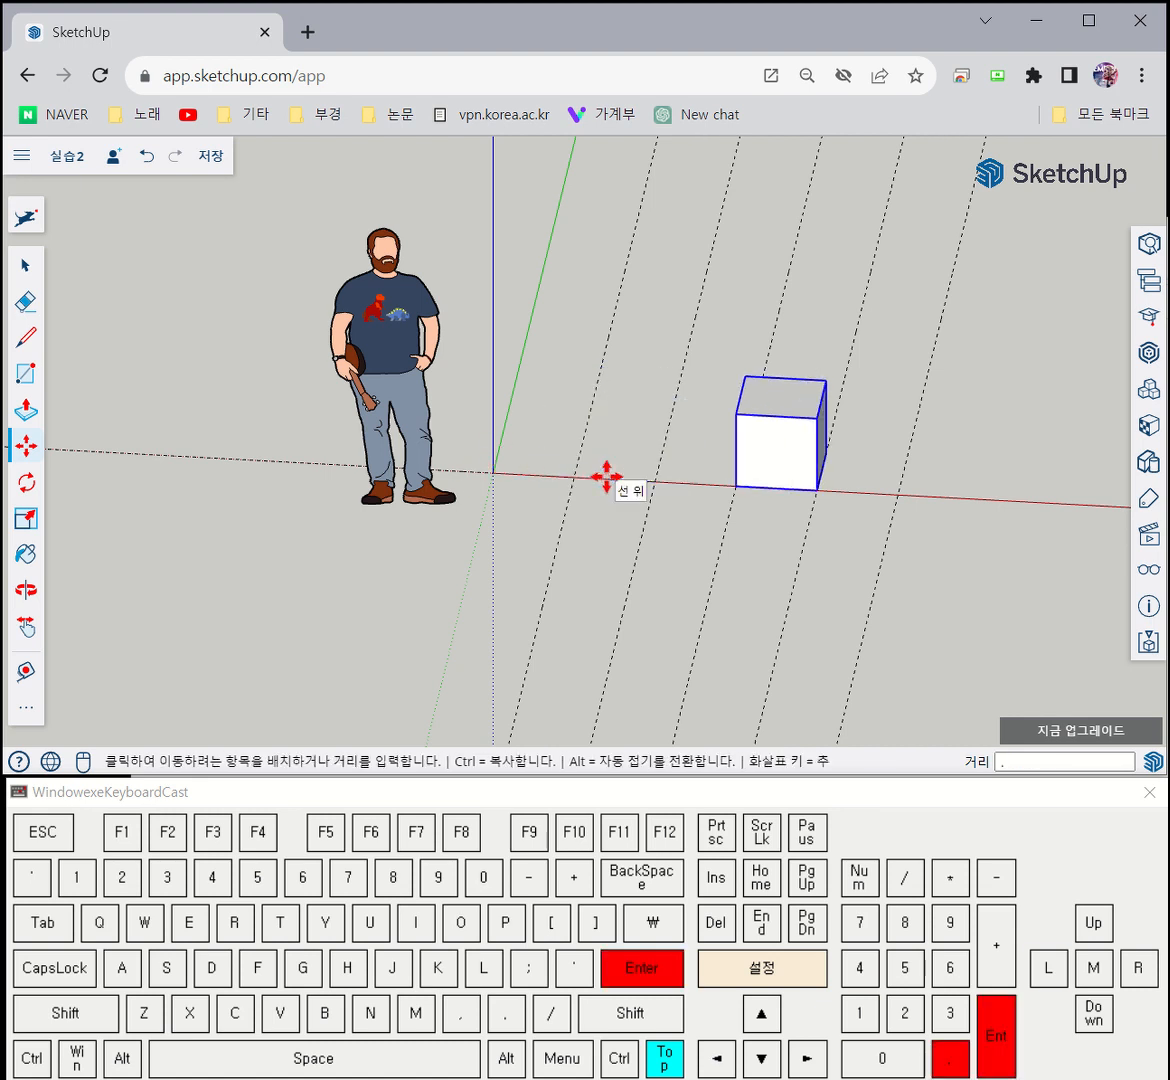
Move the cube group 1000 mm along the green axis, away from the red axis
{"action": "middle_click_drag", "start_coordinate": [689, 467], "coordinate": [713, 449]}
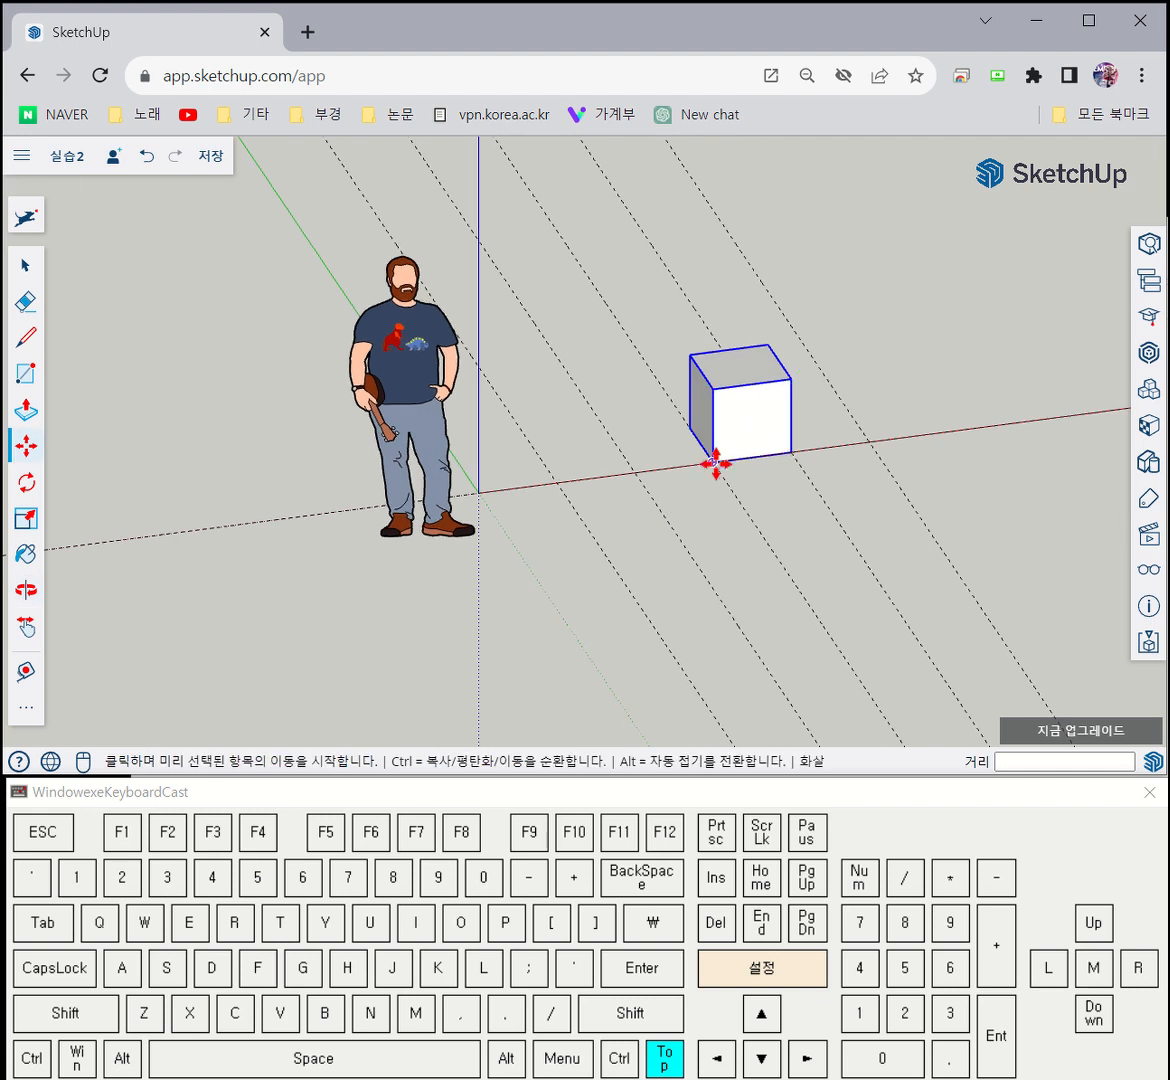
{"action": "left_click", "coordinate": [715, 463]}
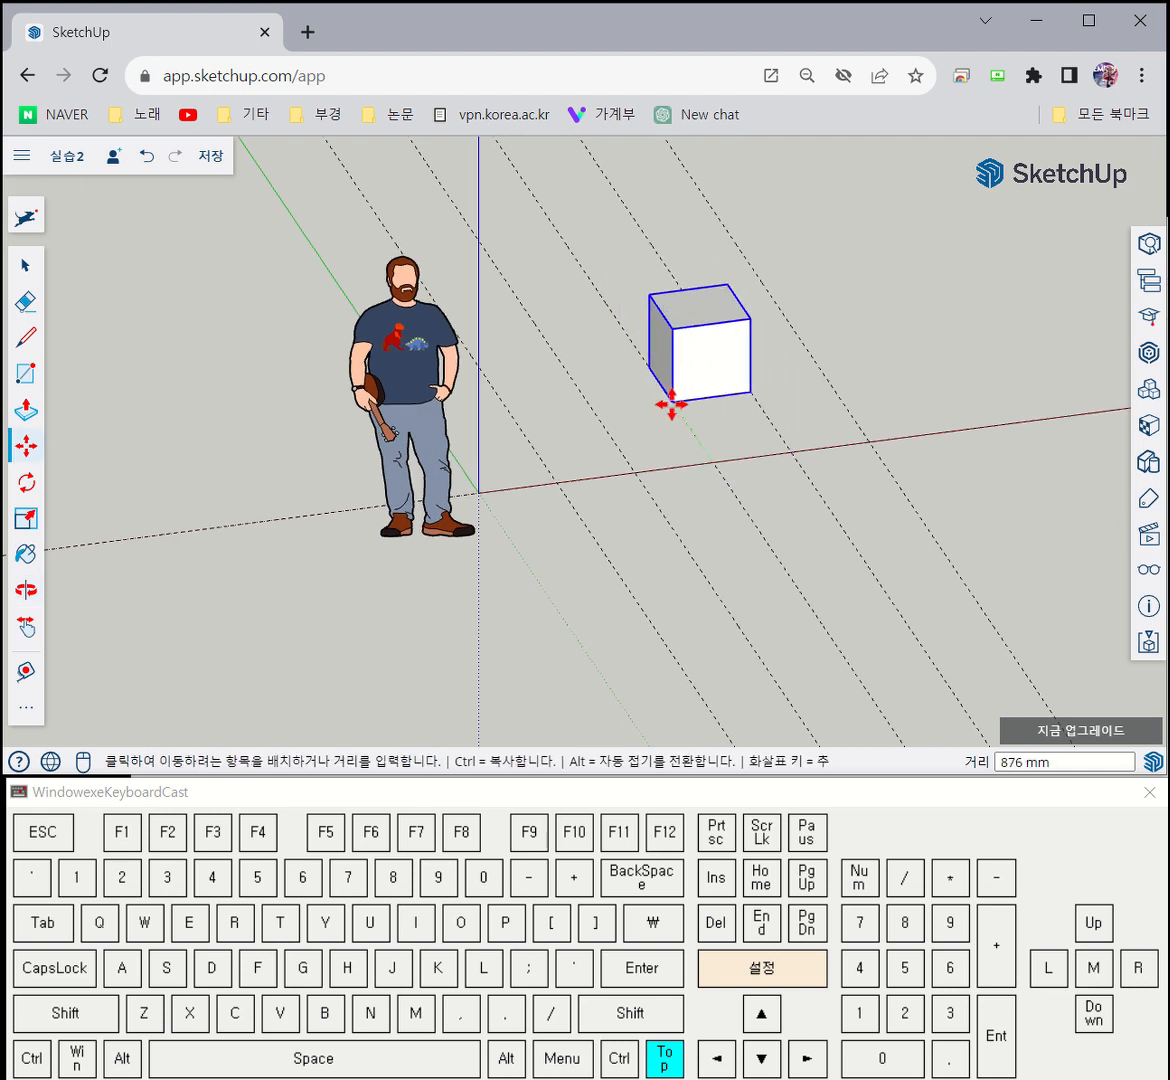
{"action": "type", "text": "1000"}
{"action": "key", "text": "Return"}
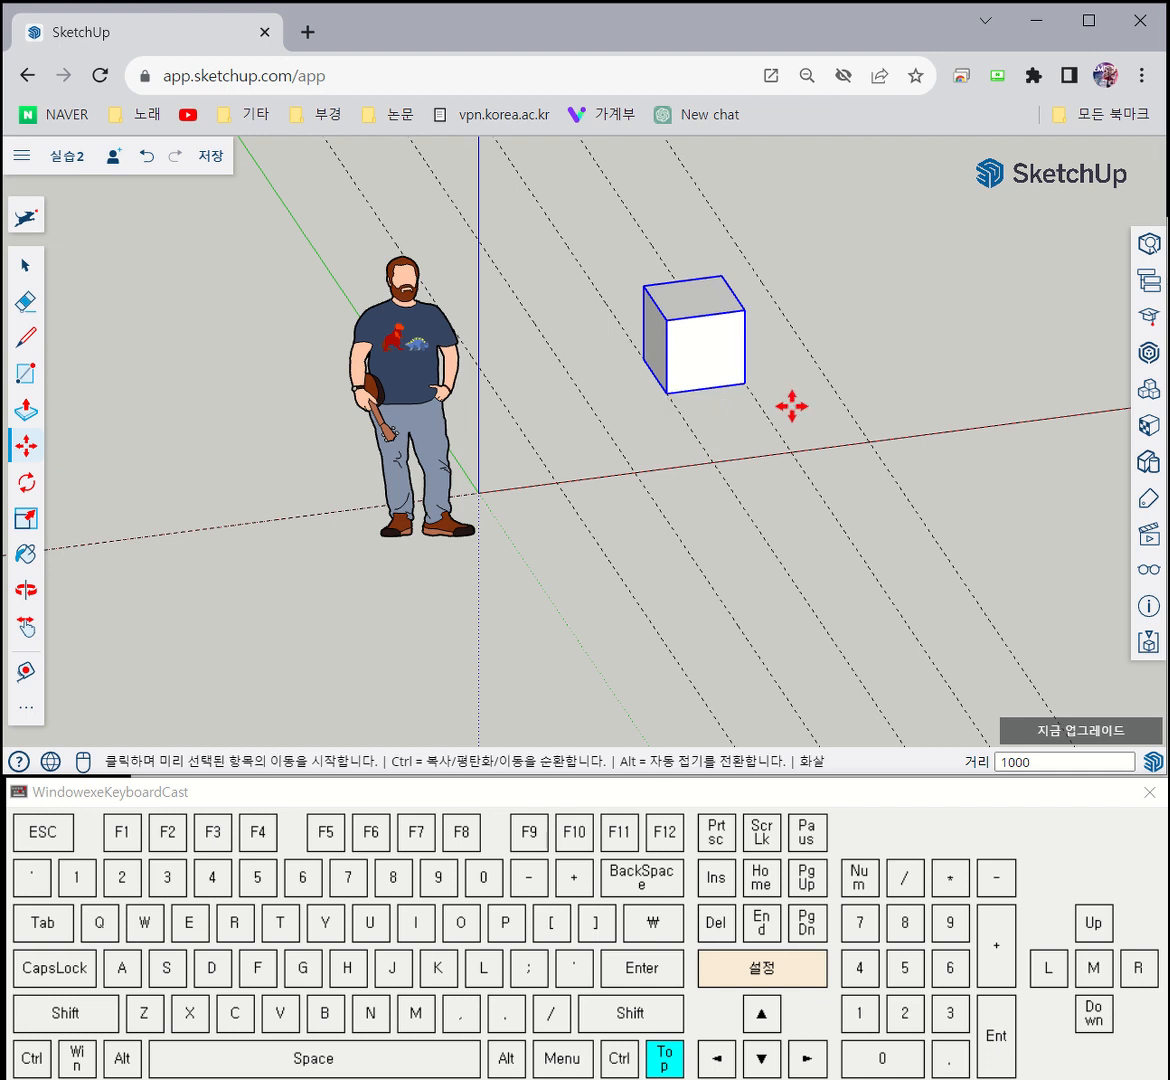
Move the cube group 1000 mm back along the green axis onto the red axis
{"action": "middle_click_drag", "start_coordinate": [791, 406], "coordinate": [721, 499]}
{"action": "middle_click_drag", "start_coordinate": [825, 412], "coordinate": [817, 486]}
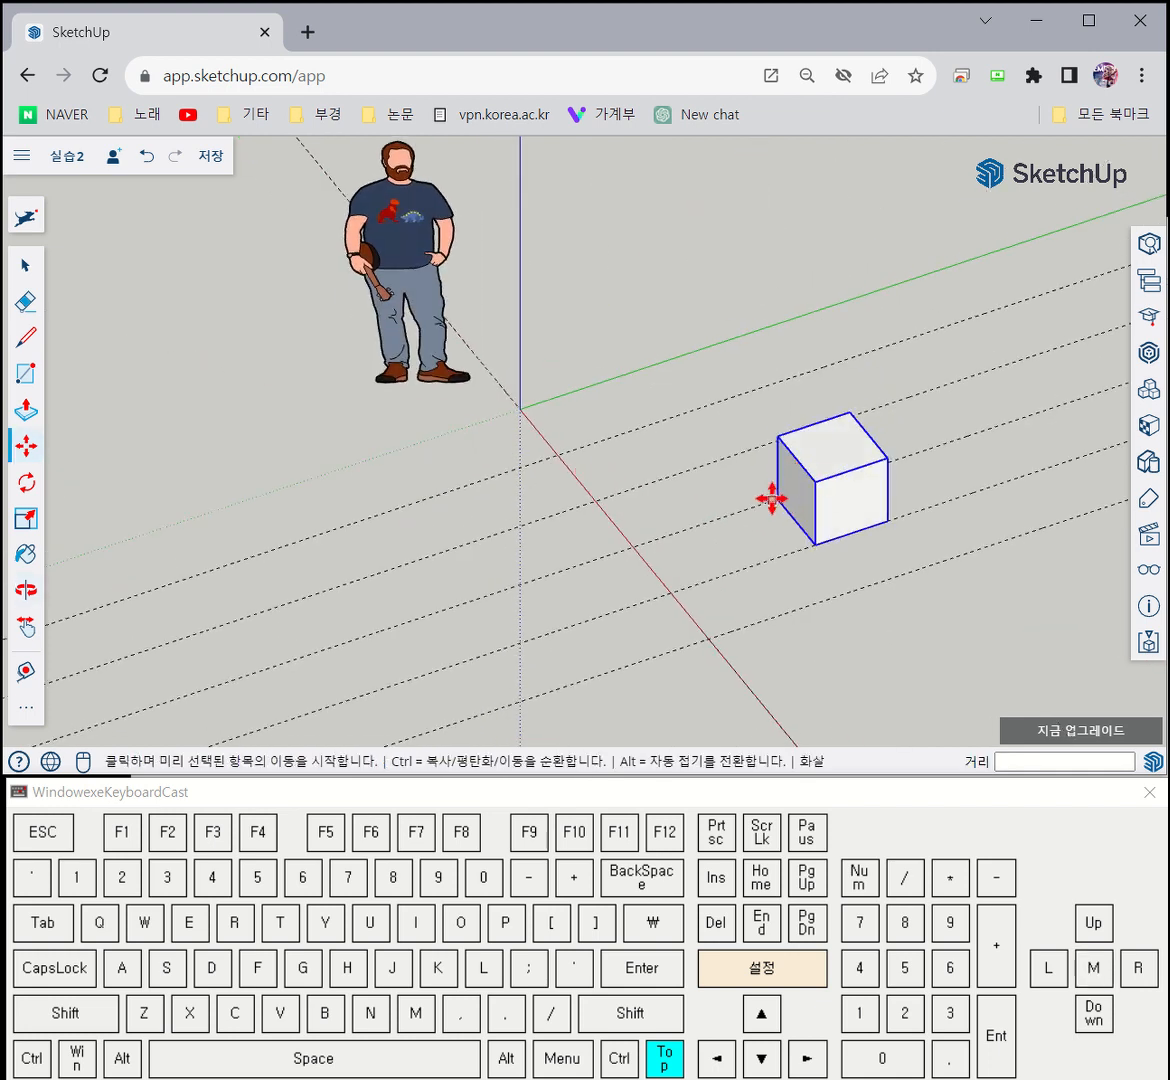
{"action": "left_click", "coordinate": [771, 498]}
{"action": "type", "text": "100"}
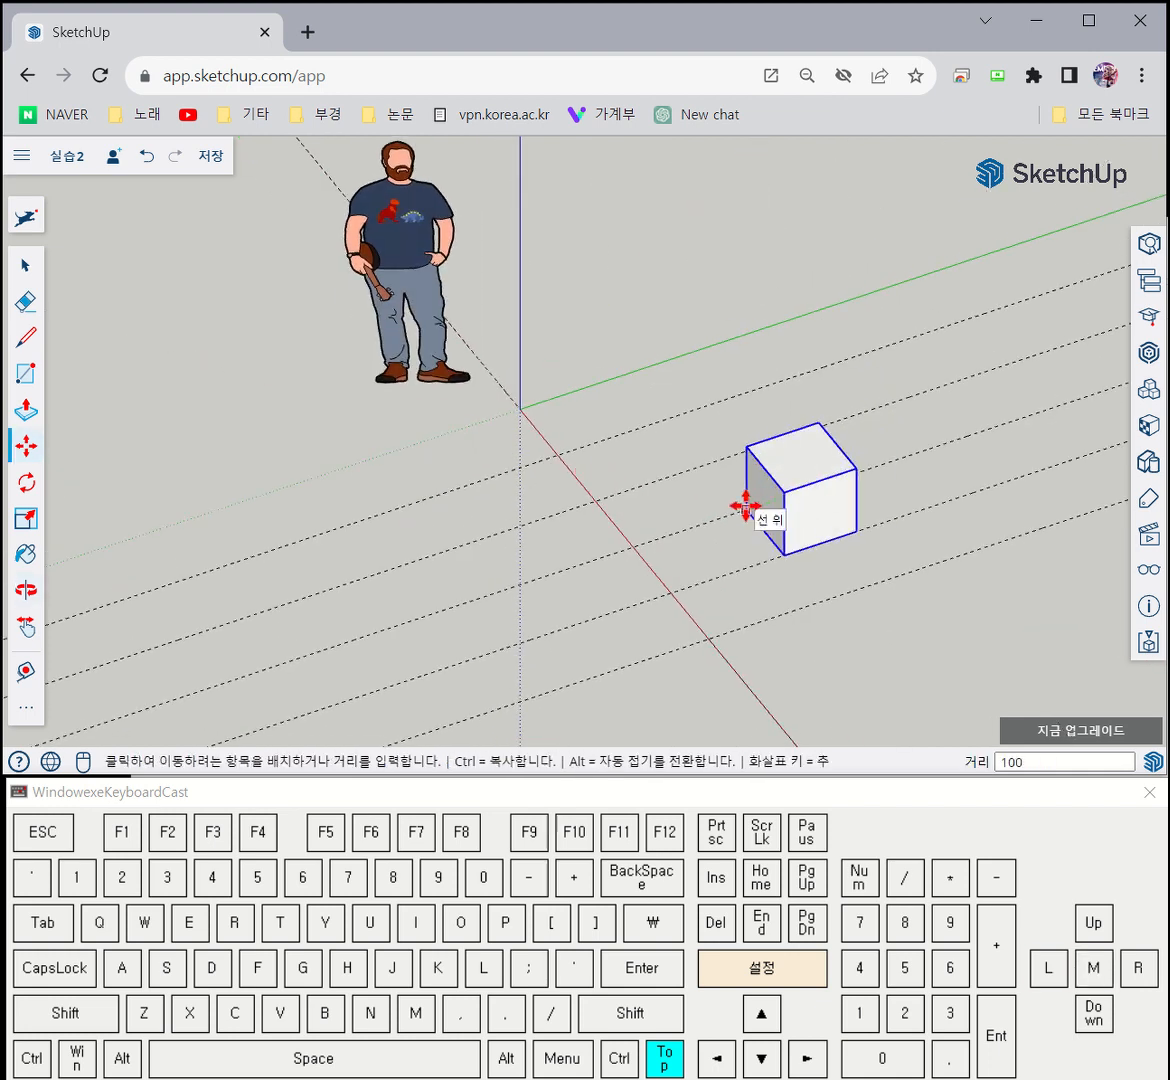
{"action": "type", "text": "0"}
{"action": "key", "text": "Return"}
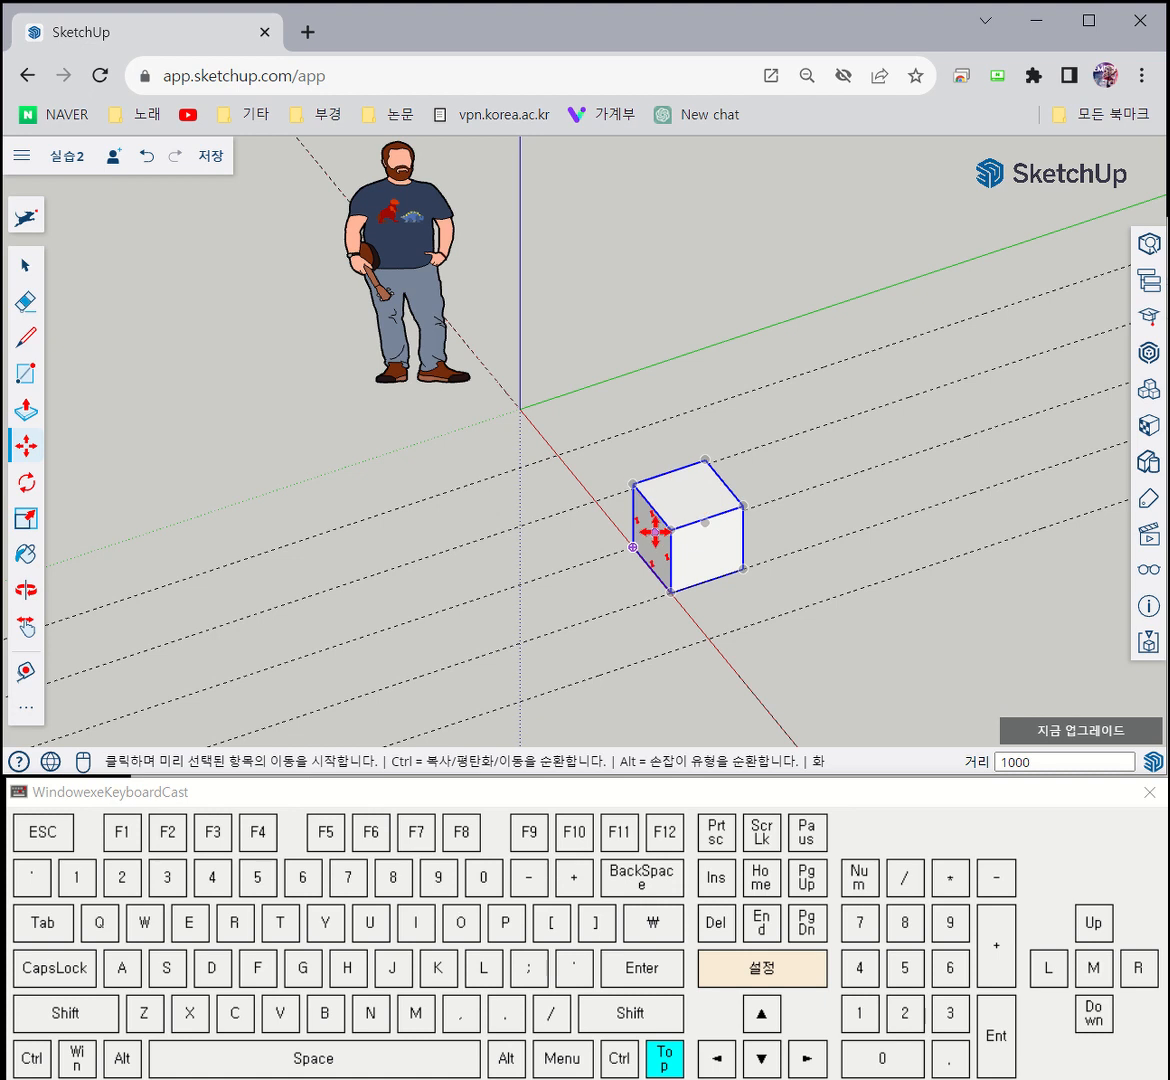
Copy the cube group along the red axis towards the origin, onto the guide nearest the origin
{"action": "middle_click_drag", "start_coordinate": [436, 410], "coordinate": [855, 343]}
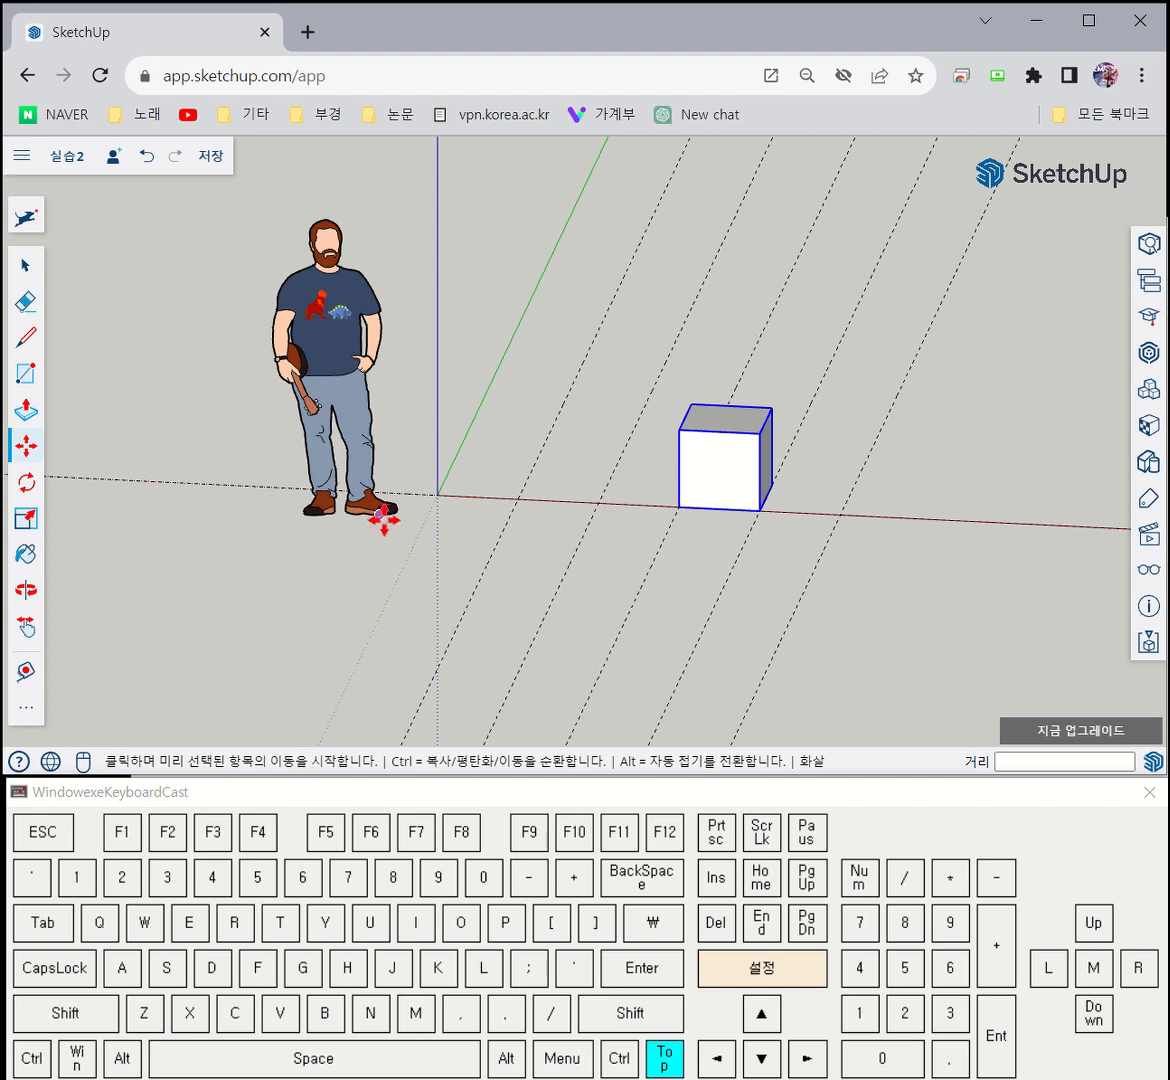
{"action": "middle_click_drag", "start_coordinate": [381, 520], "coordinate": [640, 512]}
{"action": "key", "text": "ctrl"}
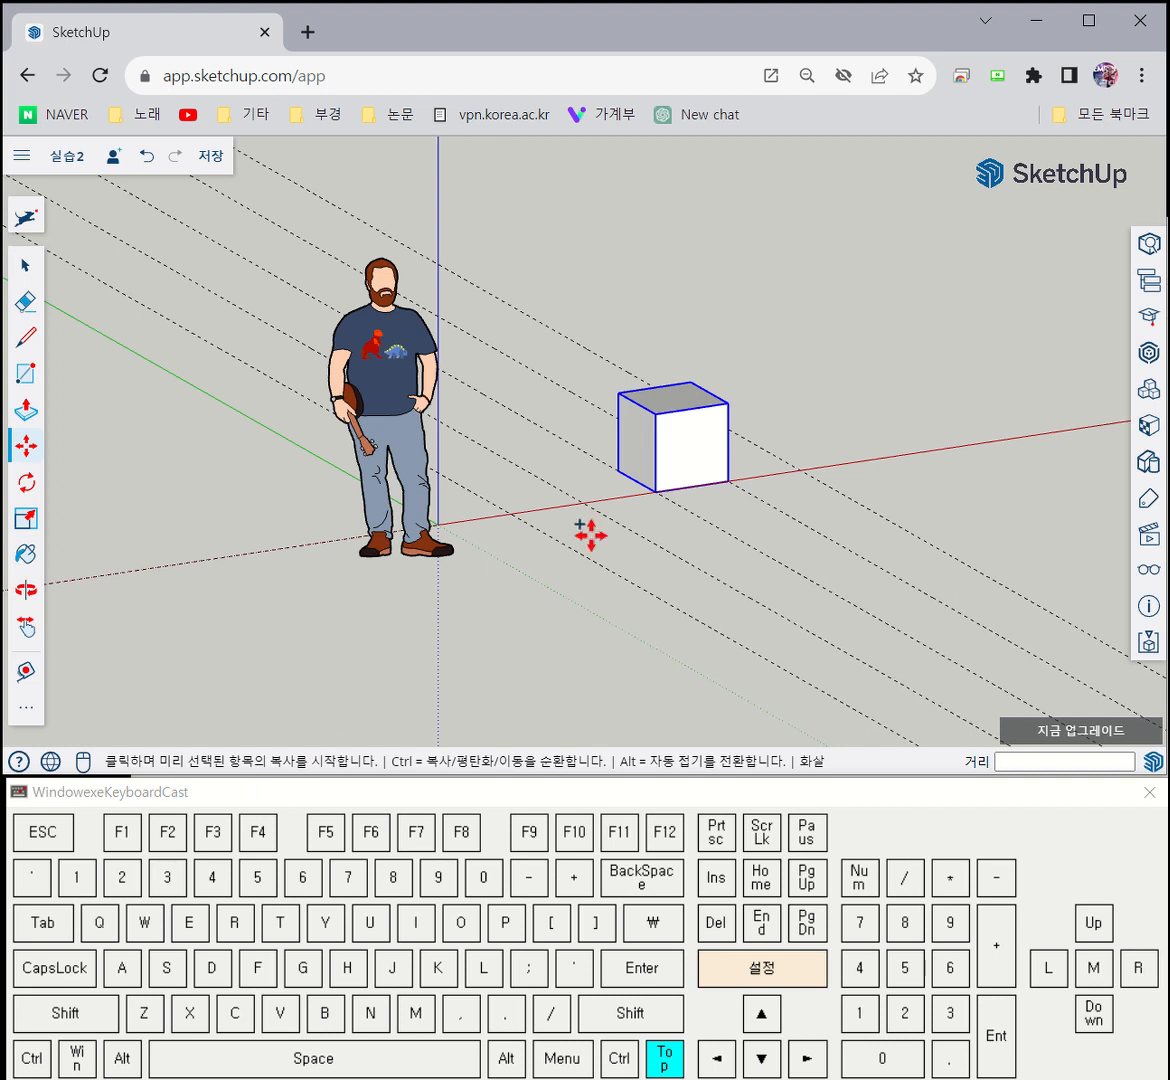
{"action": "left_click", "coordinate": [661, 494]}
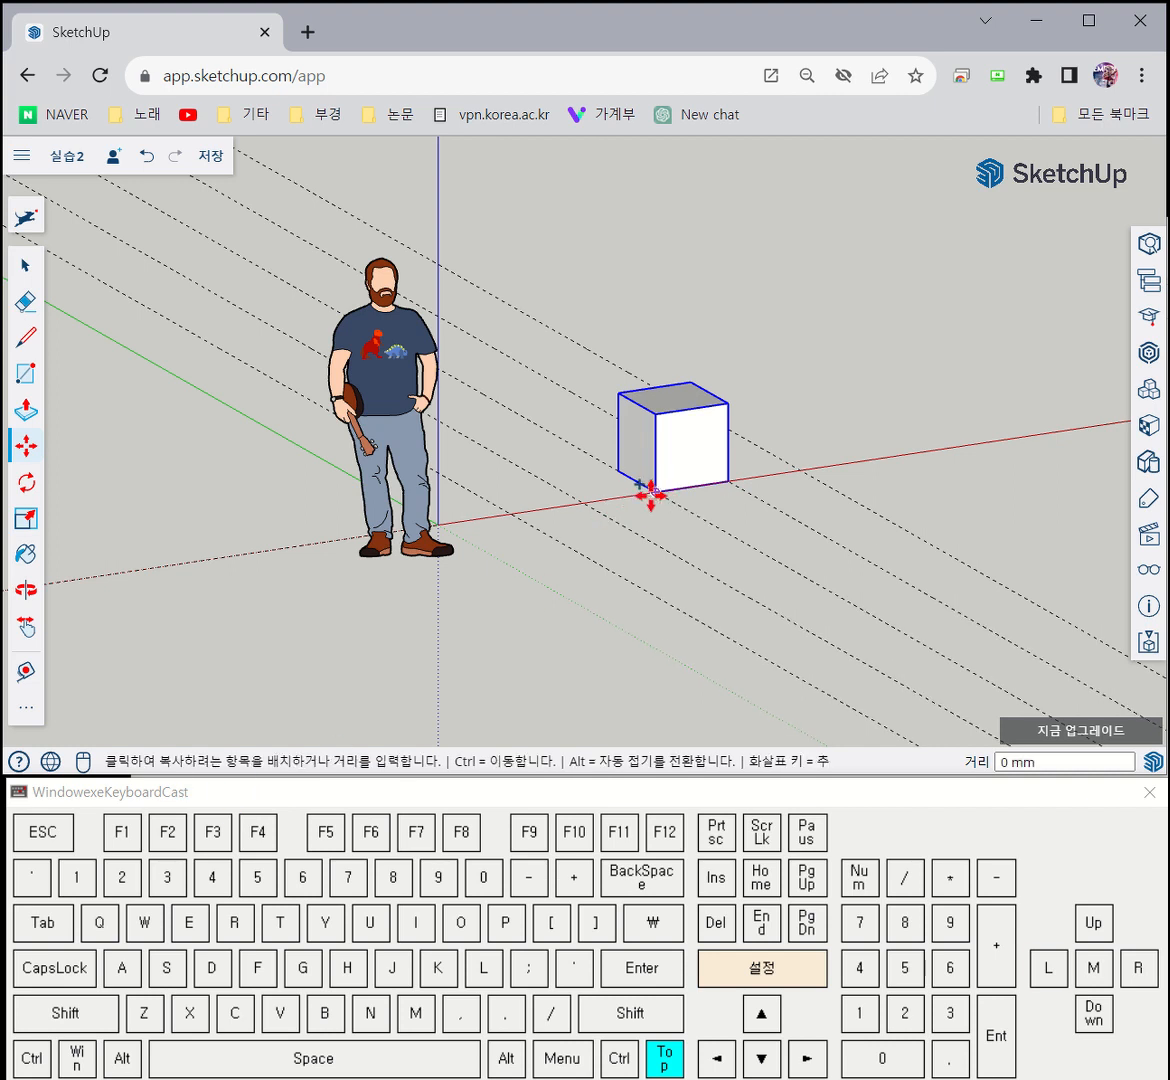
{"action": "left_click", "coordinate": [515, 519]}
Copy the cube nearest the origin 2000 mm along the red axis onto the farthest guide
{"action": "middle_click_drag", "start_coordinate": [777, 549], "coordinate": [520, 496]}
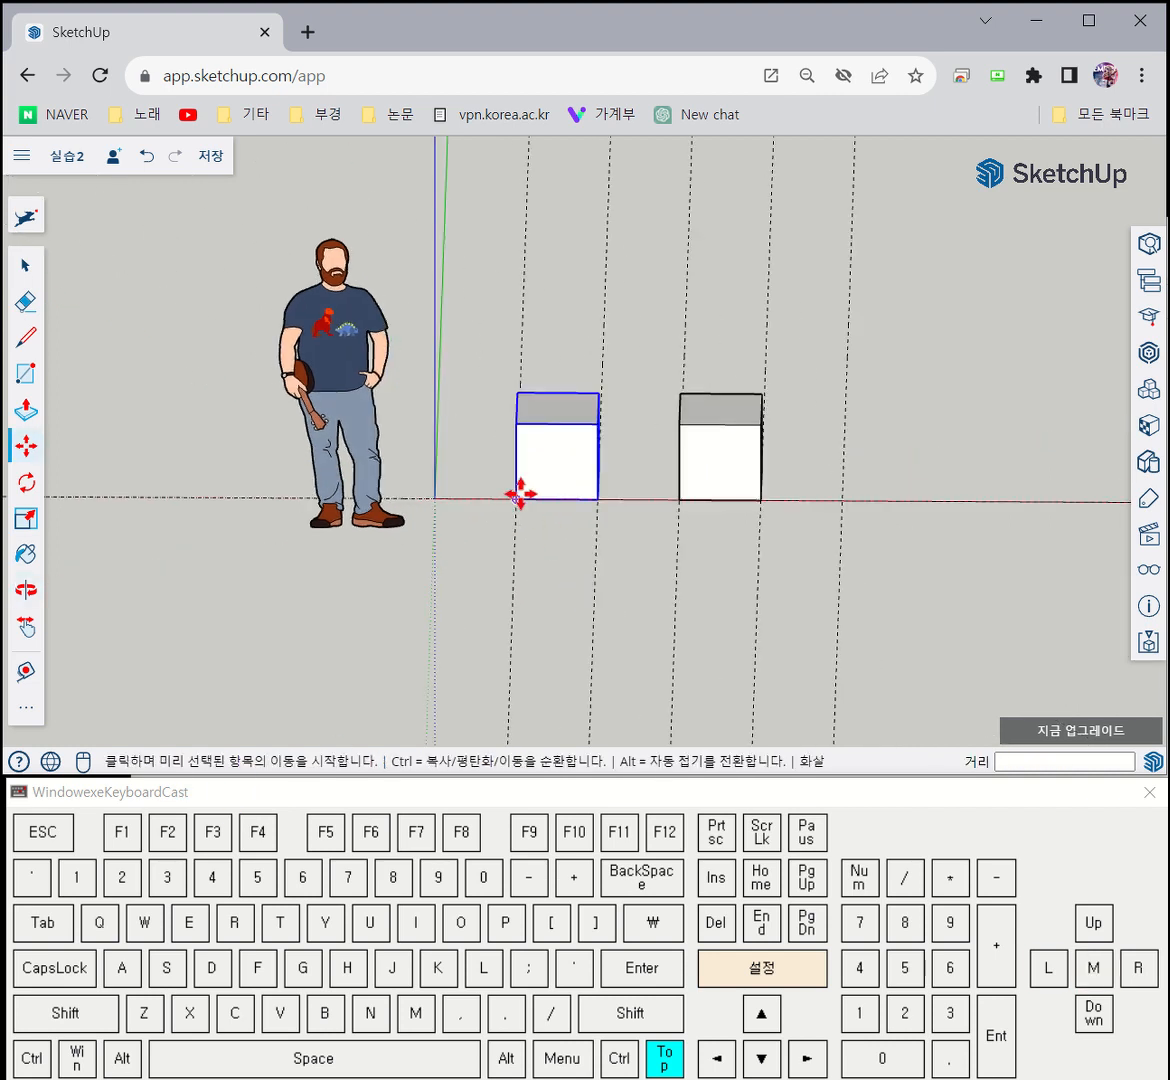
{"action": "left_click", "coordinate": [520, 496]}
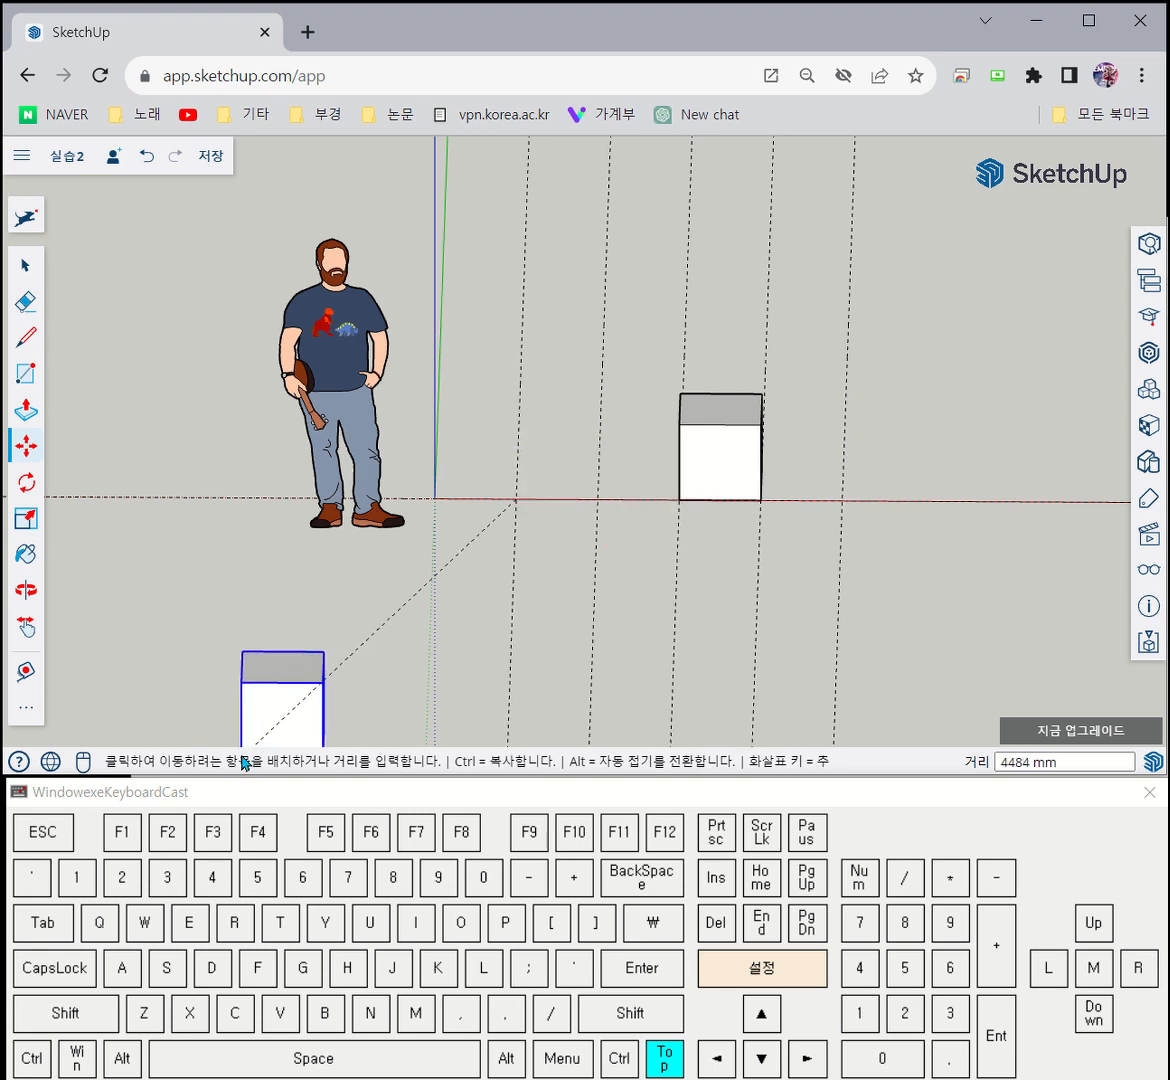
{"action": "key", "text": "ctrl"}
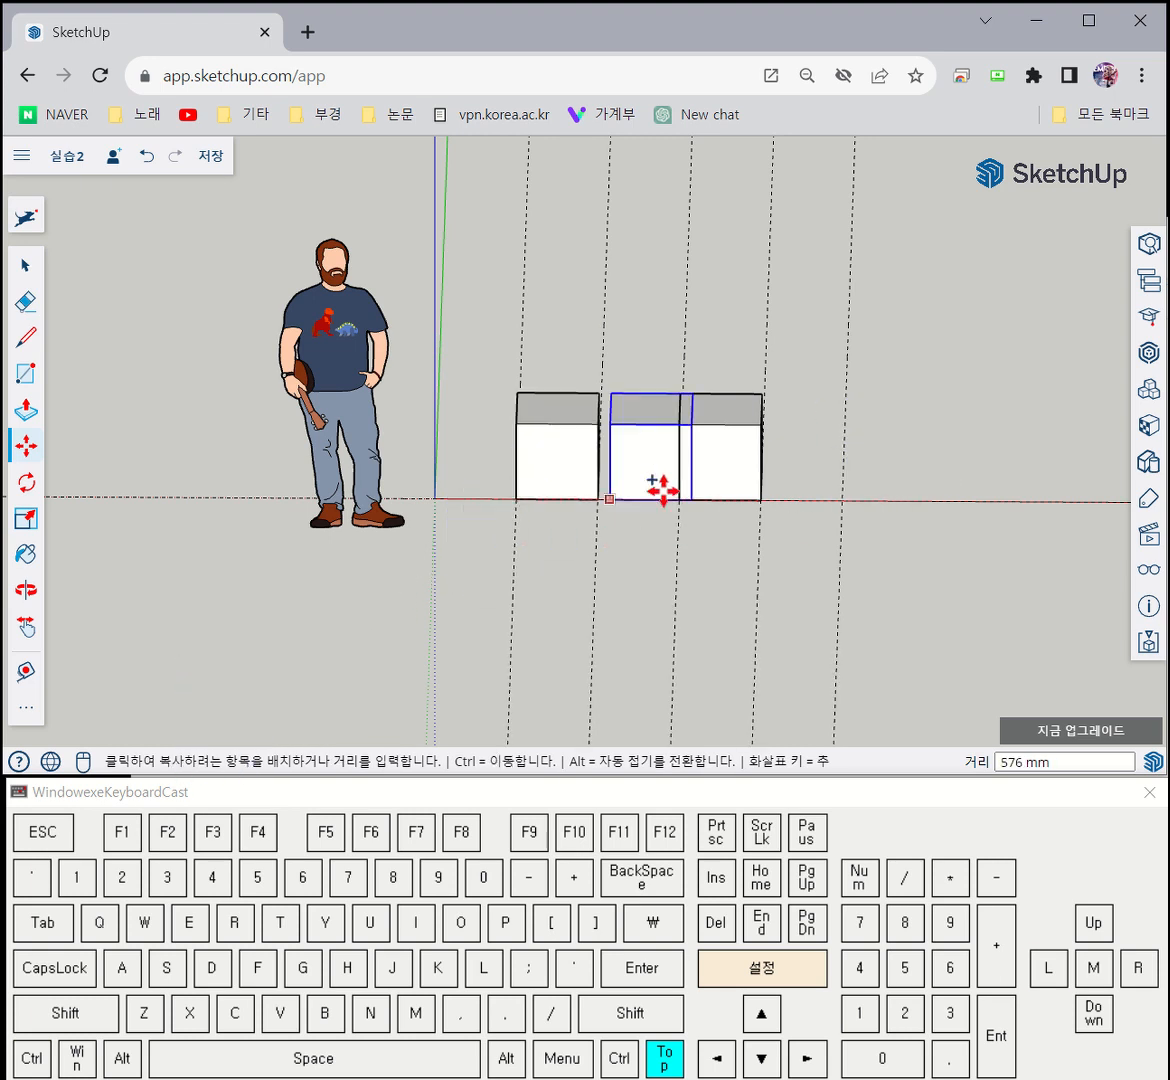
{"action": "left_click", "coordinate": [841, 499]}
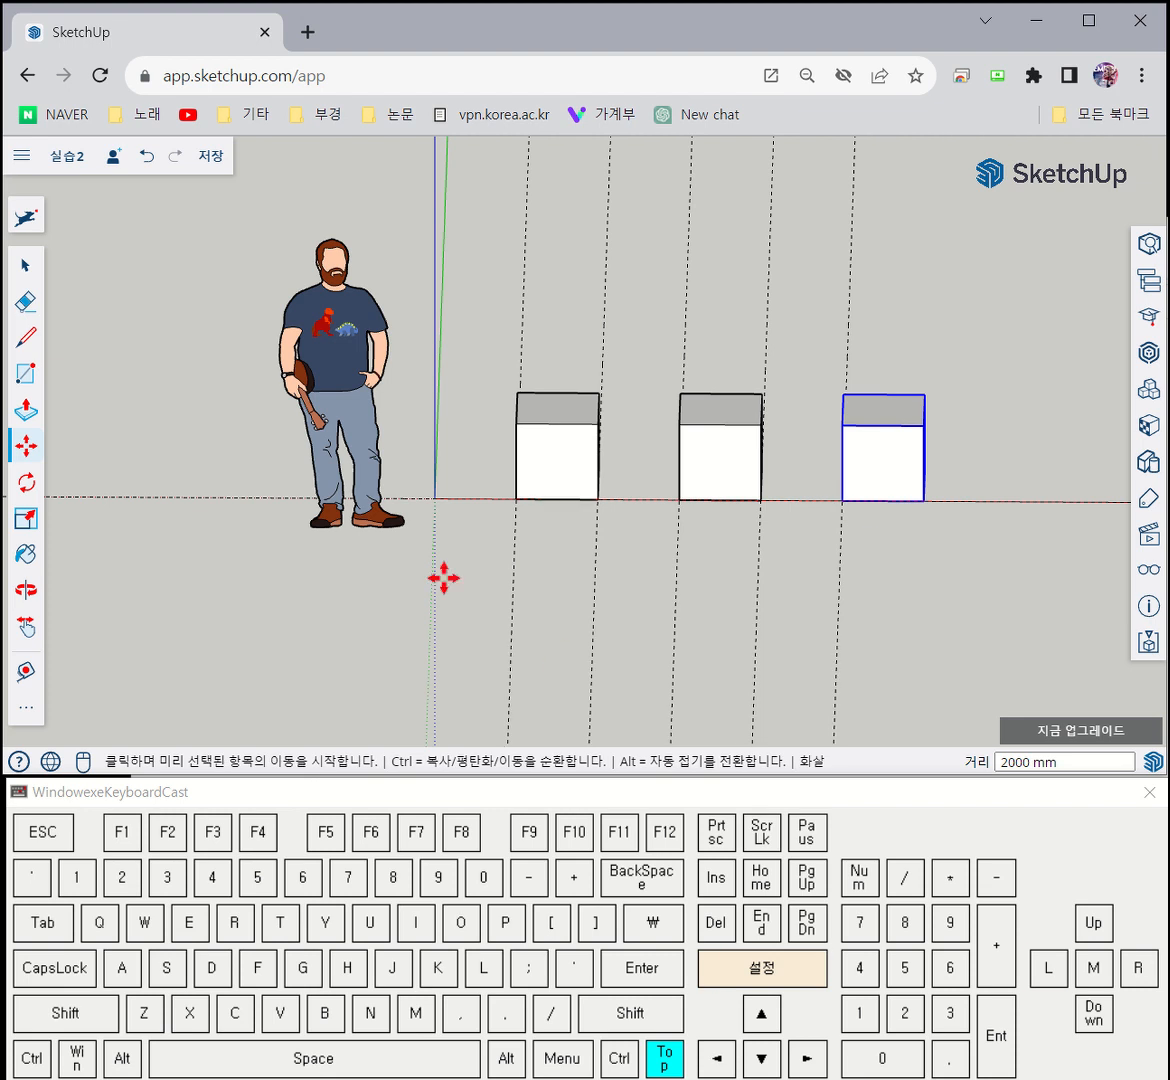
Delete the two cubes farther along the red axis, keeping only the one nearest the origin
{"action": "left_click", "coordinate": [26, 264]}
{"action": "left_click", "coordinate": [942, 571]}
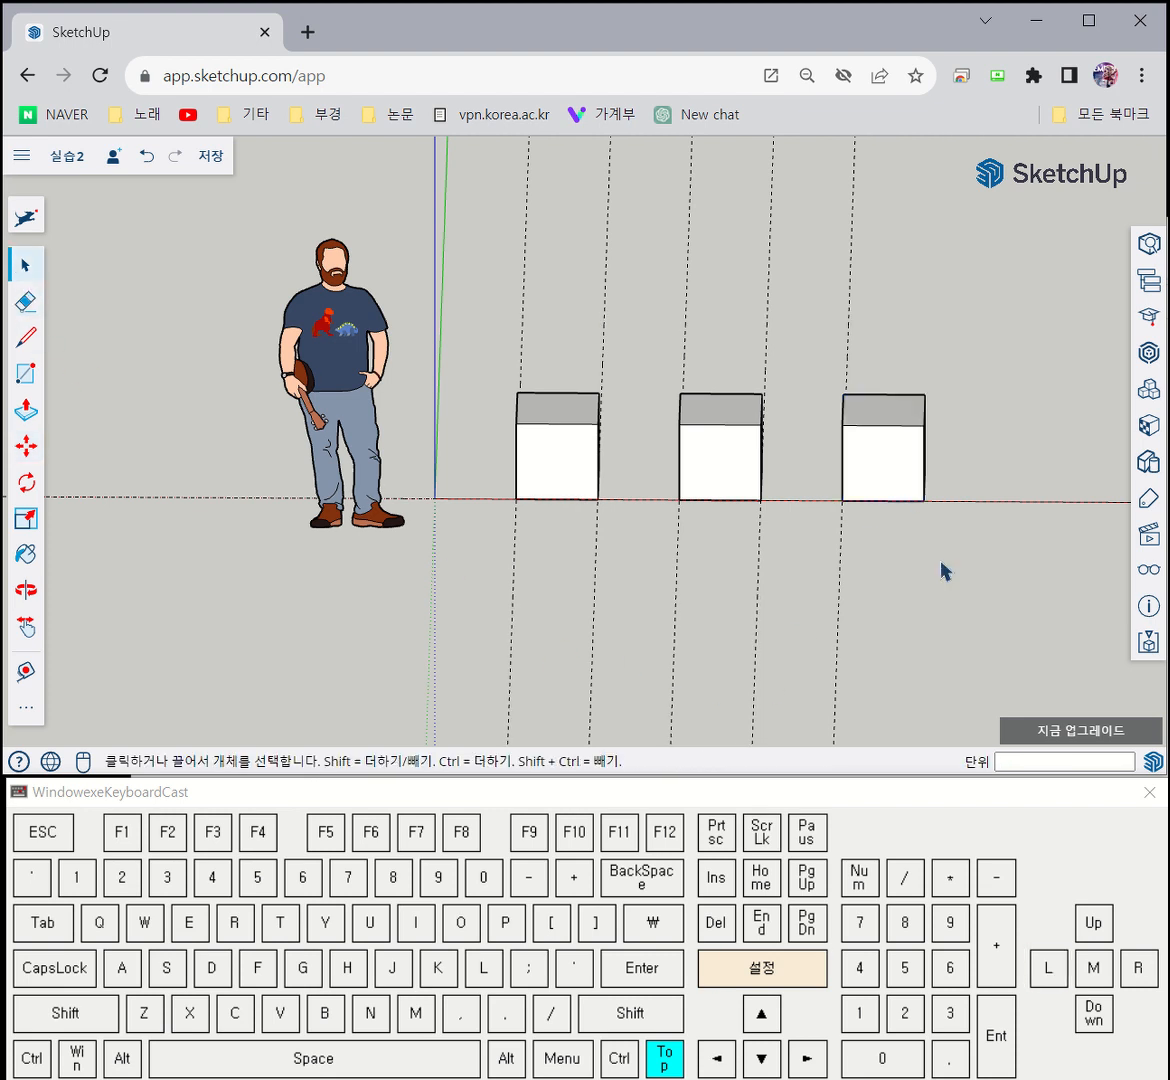
{"action": "left_click", "coordinate": [889, 461]}
{"action": "key", "text": "Delete"}
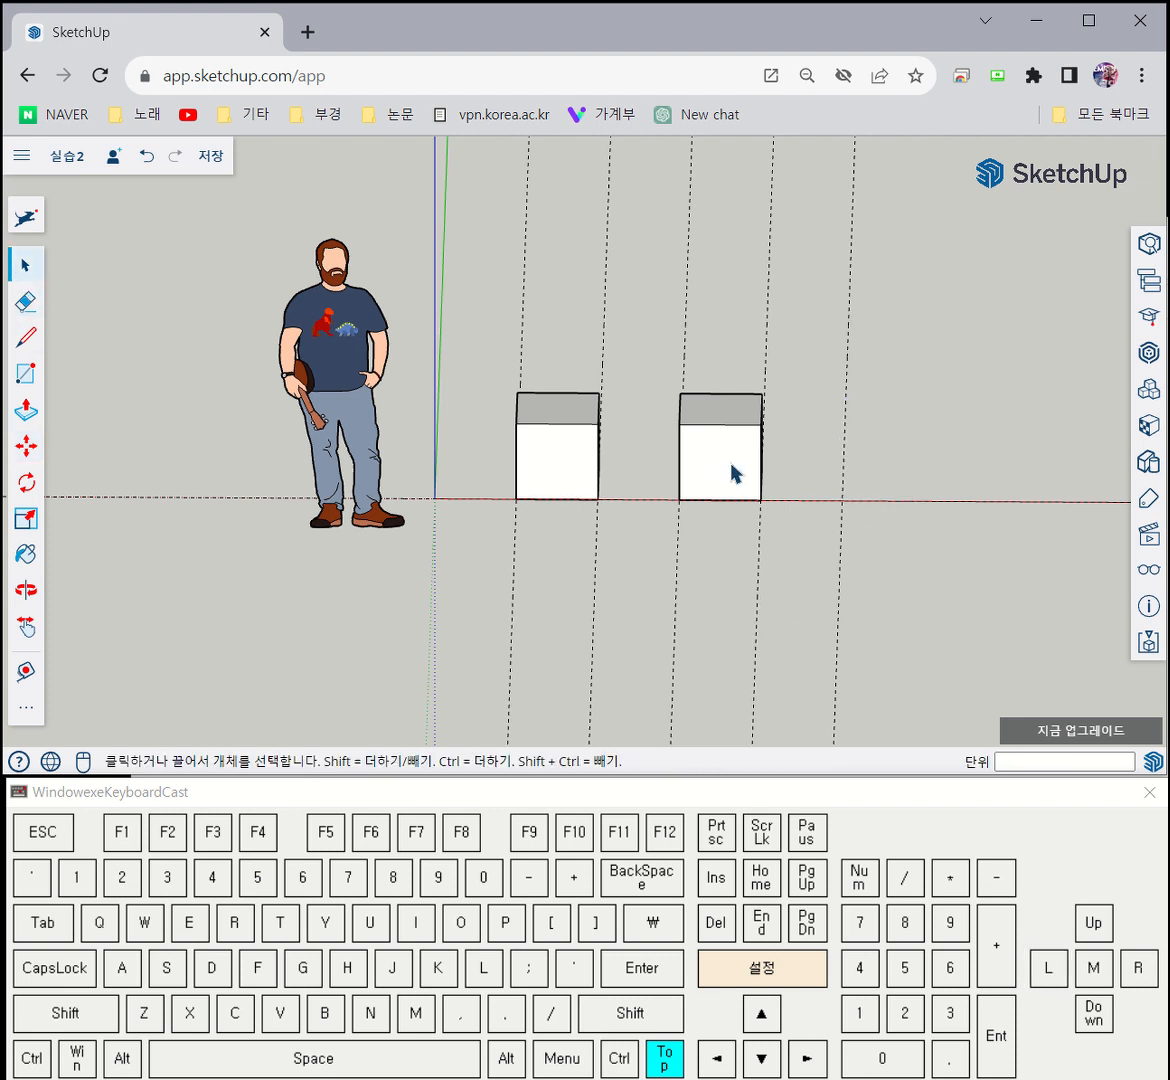
{"action": "left_click", "coordinate": [734, 473]}
{"action": "key", "text": "Delete"}
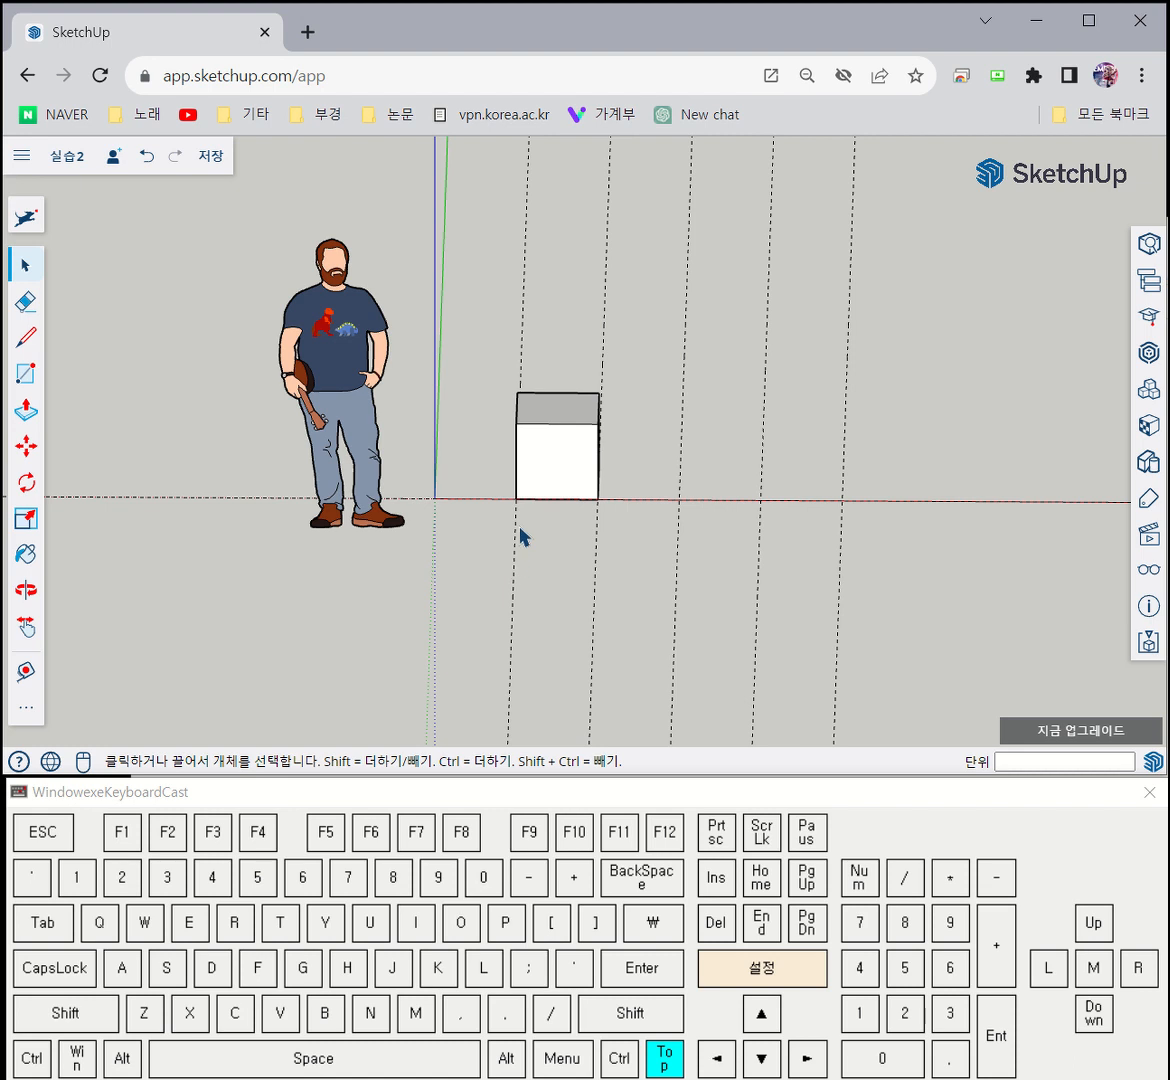
Stamp copies of the remaining cube along the red axis onto the third and fifth guides from the origin
{"action": "left_click", "coordinate": [553, 478]}
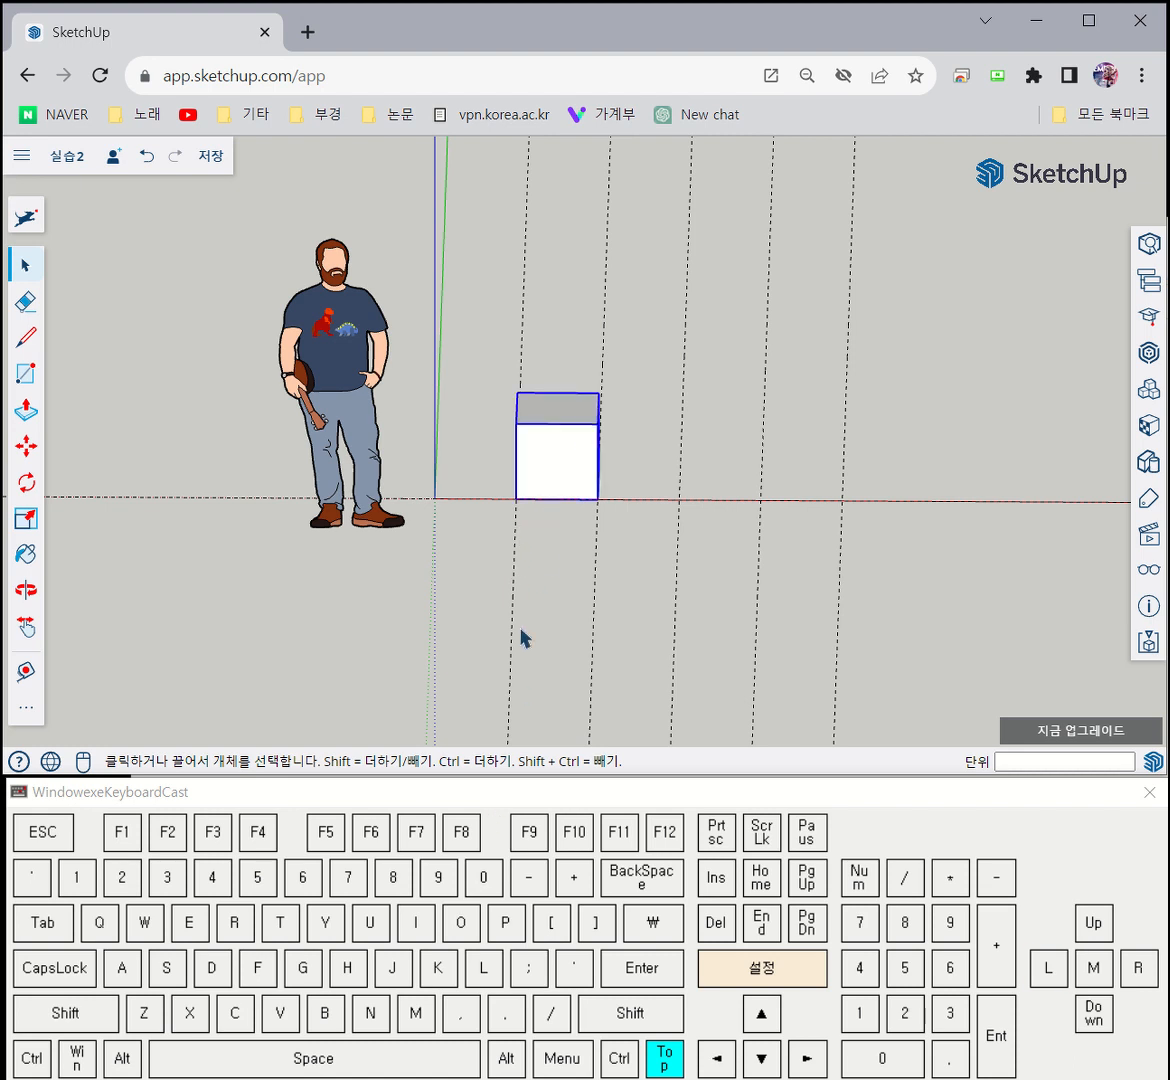
{"action": "left_click", "coordinate": [27, 450]}
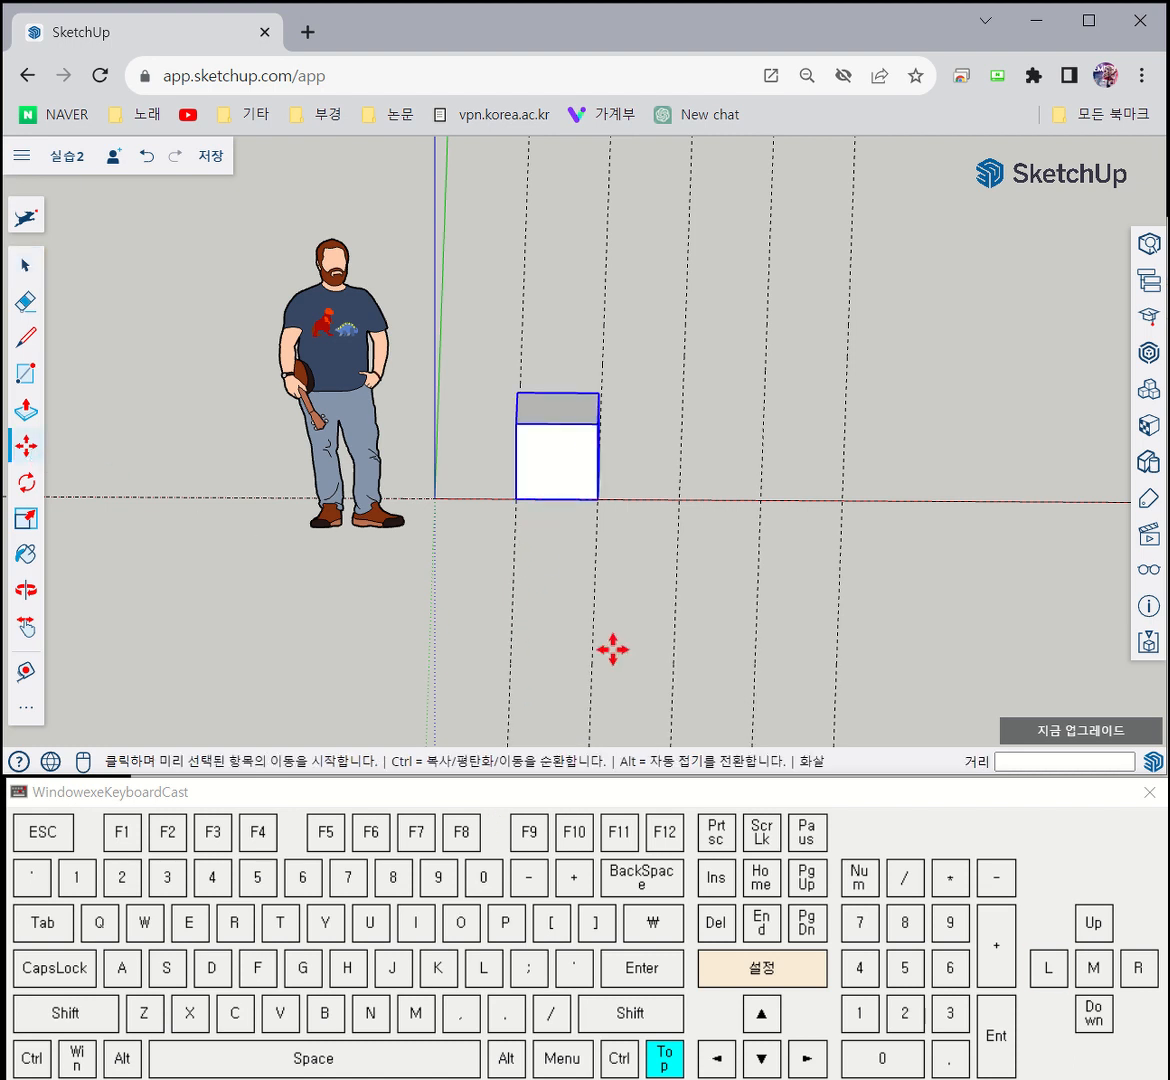
{"action": "key", "text": "ctrl"}
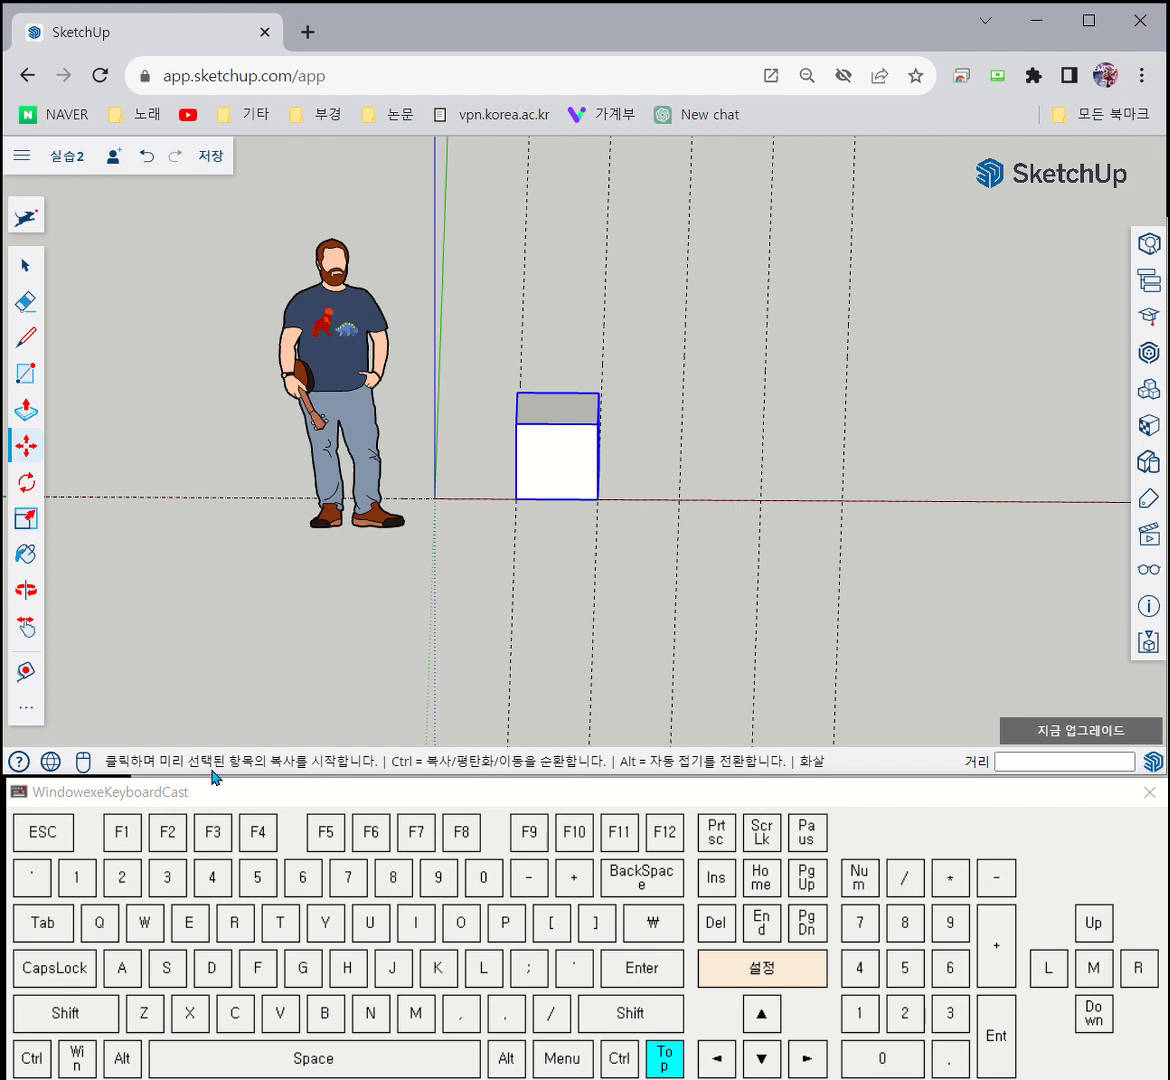
{"action": "key", "text": "ctrl"}
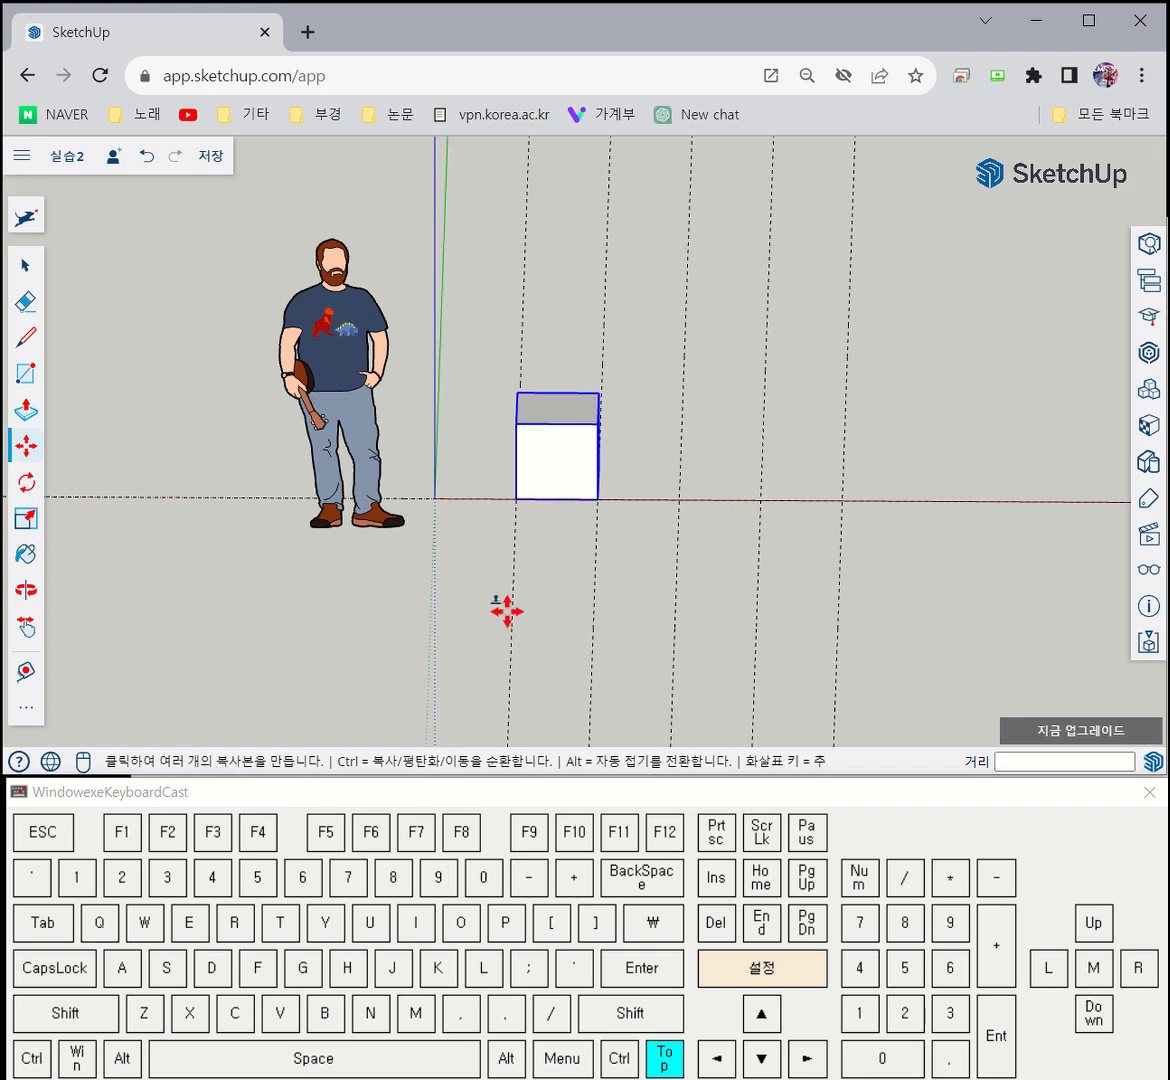
{"action": "middle_click_drag", "start_coordinate": [507, 611], "coordinate": [643, 609]}
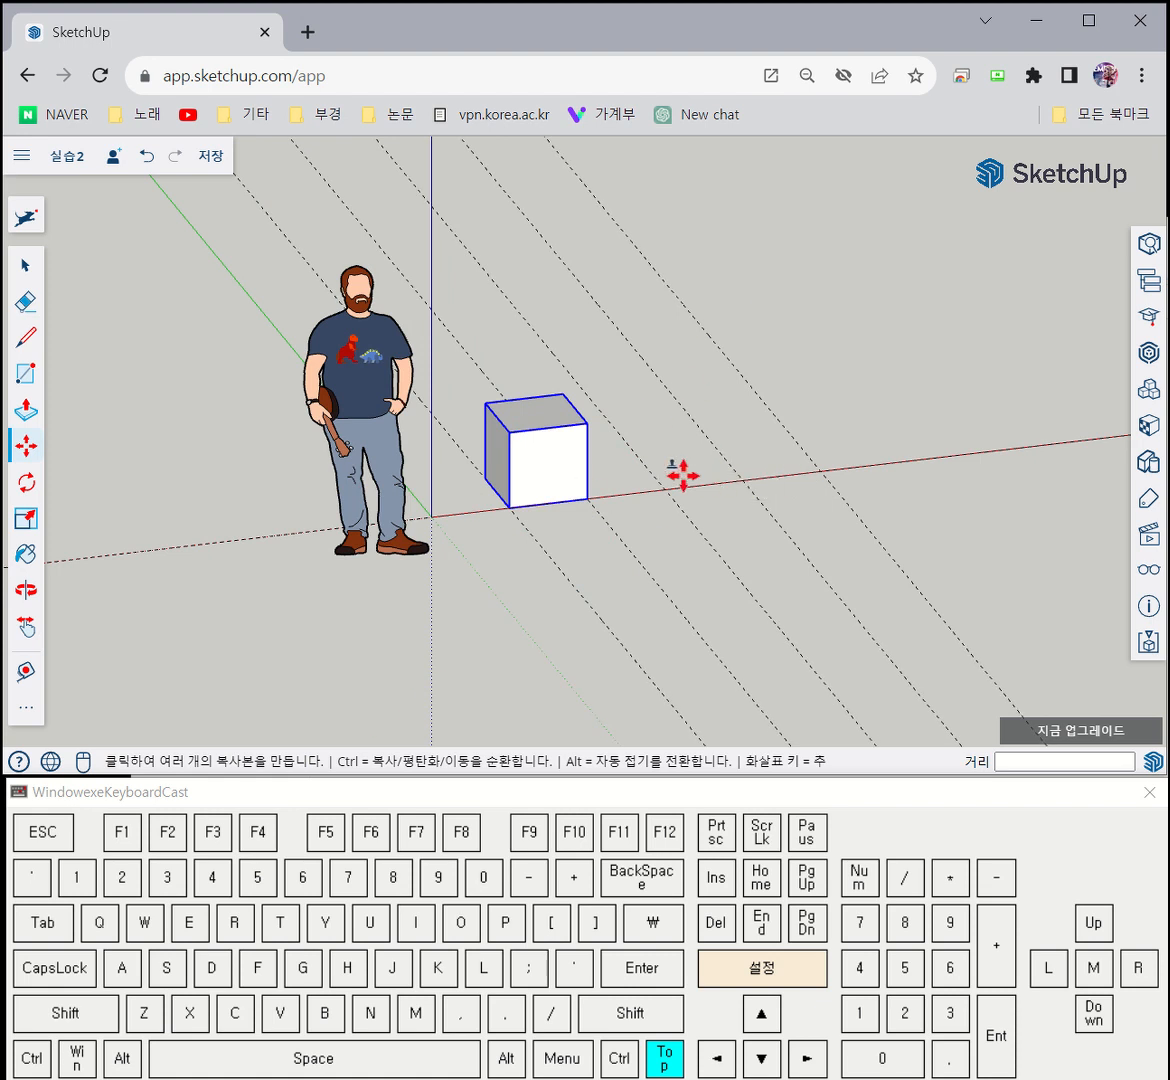
{"action": "left_click", "coordinate": [509, 509]}
{"action": "left_click", "coordinate": [665, 489]}
{"action": "left_click", "coordinate": [816, 468]}
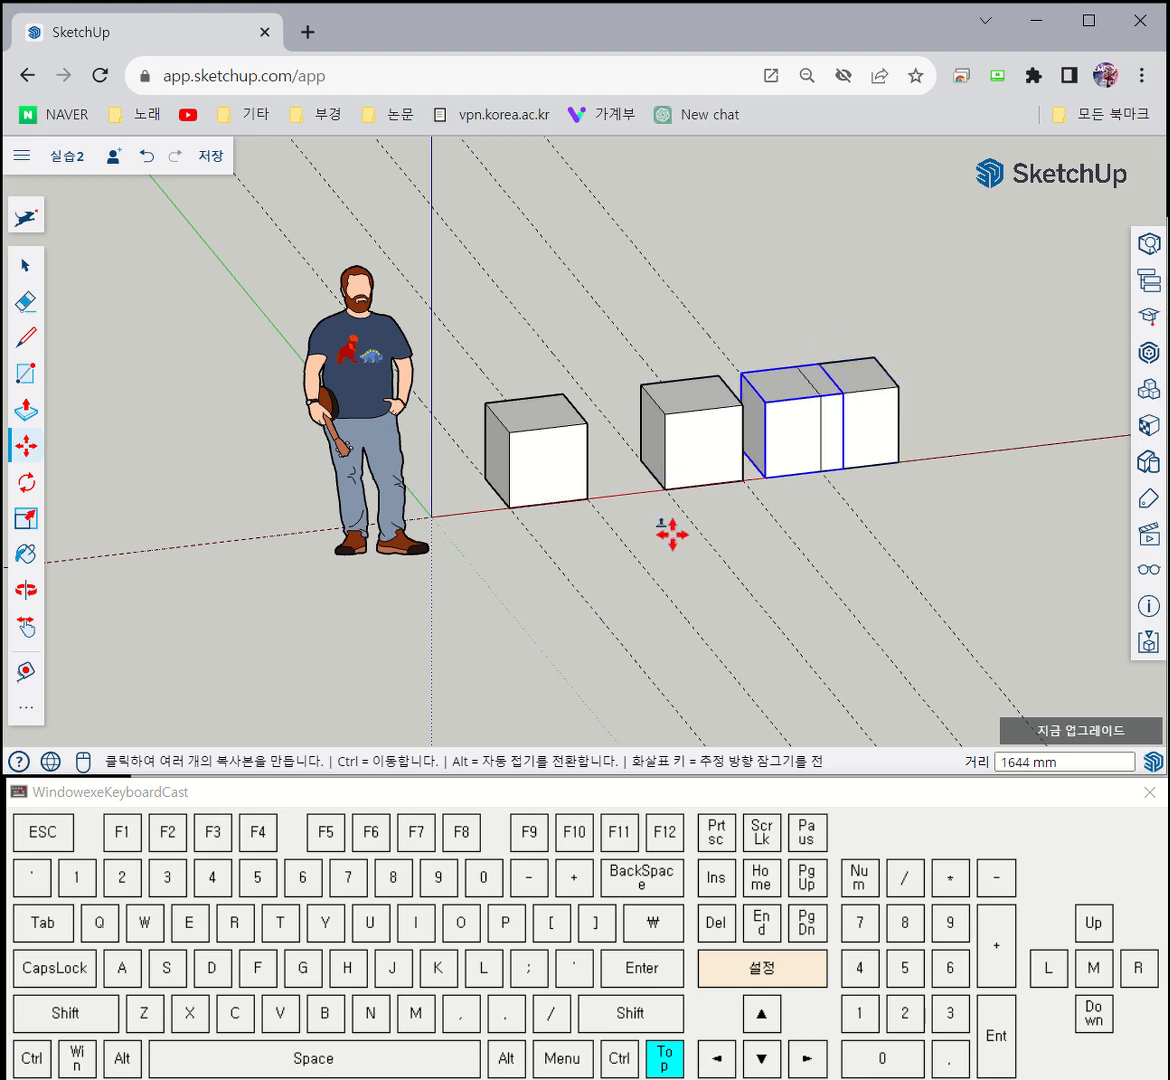
Stamp a second row of three cubes on the same guides, offset from the first row along the green axis
{"action": "middle_click_drag", "start_coordinate": [971, 501], "coordinate": [687, 378]}
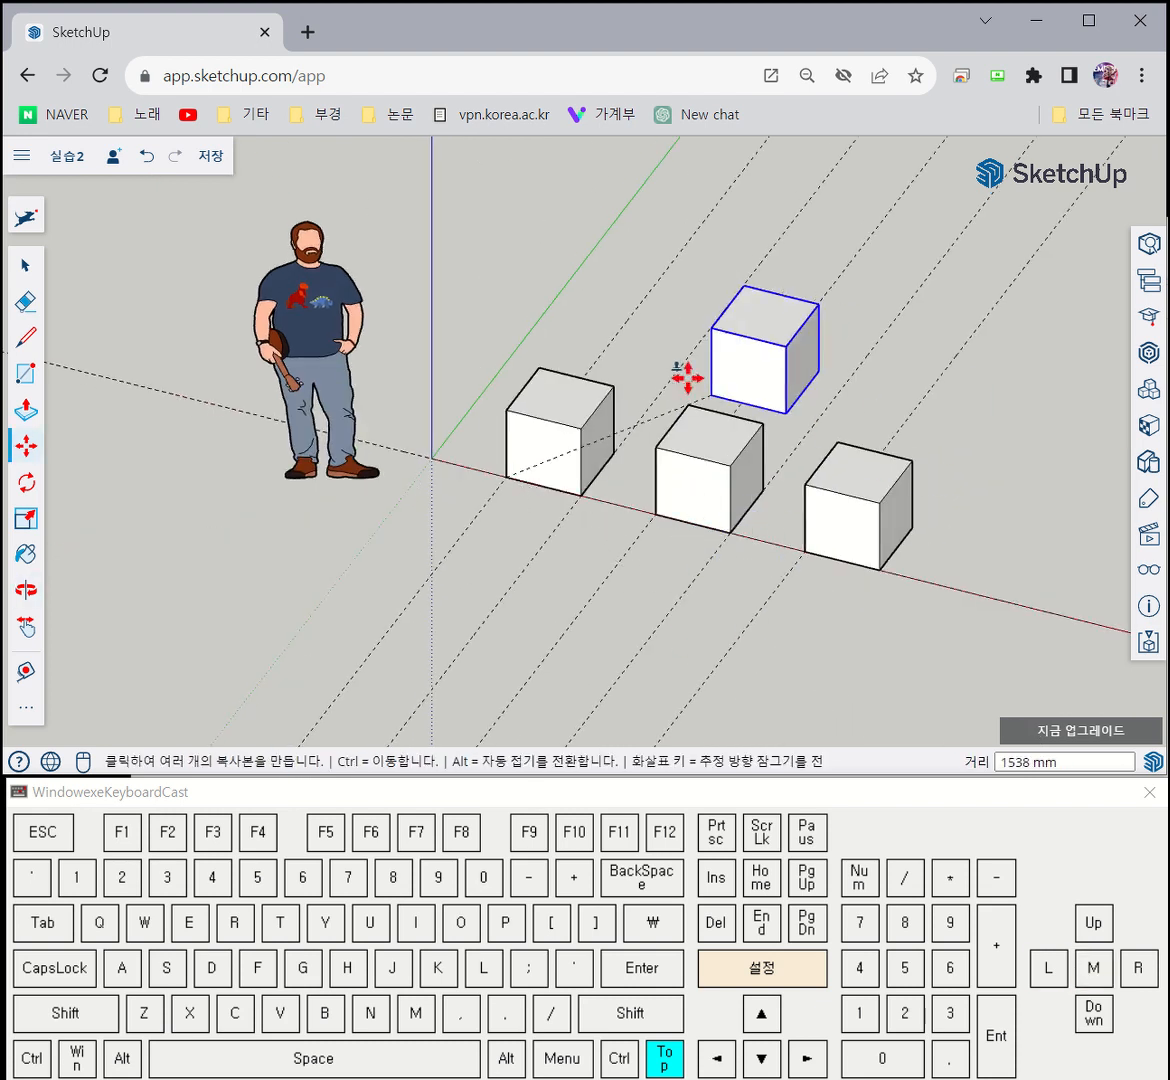
{"action": "left_click", "coordinate": [625, 333]}
{"action": "left_click", "coordinate": [767, 369]}
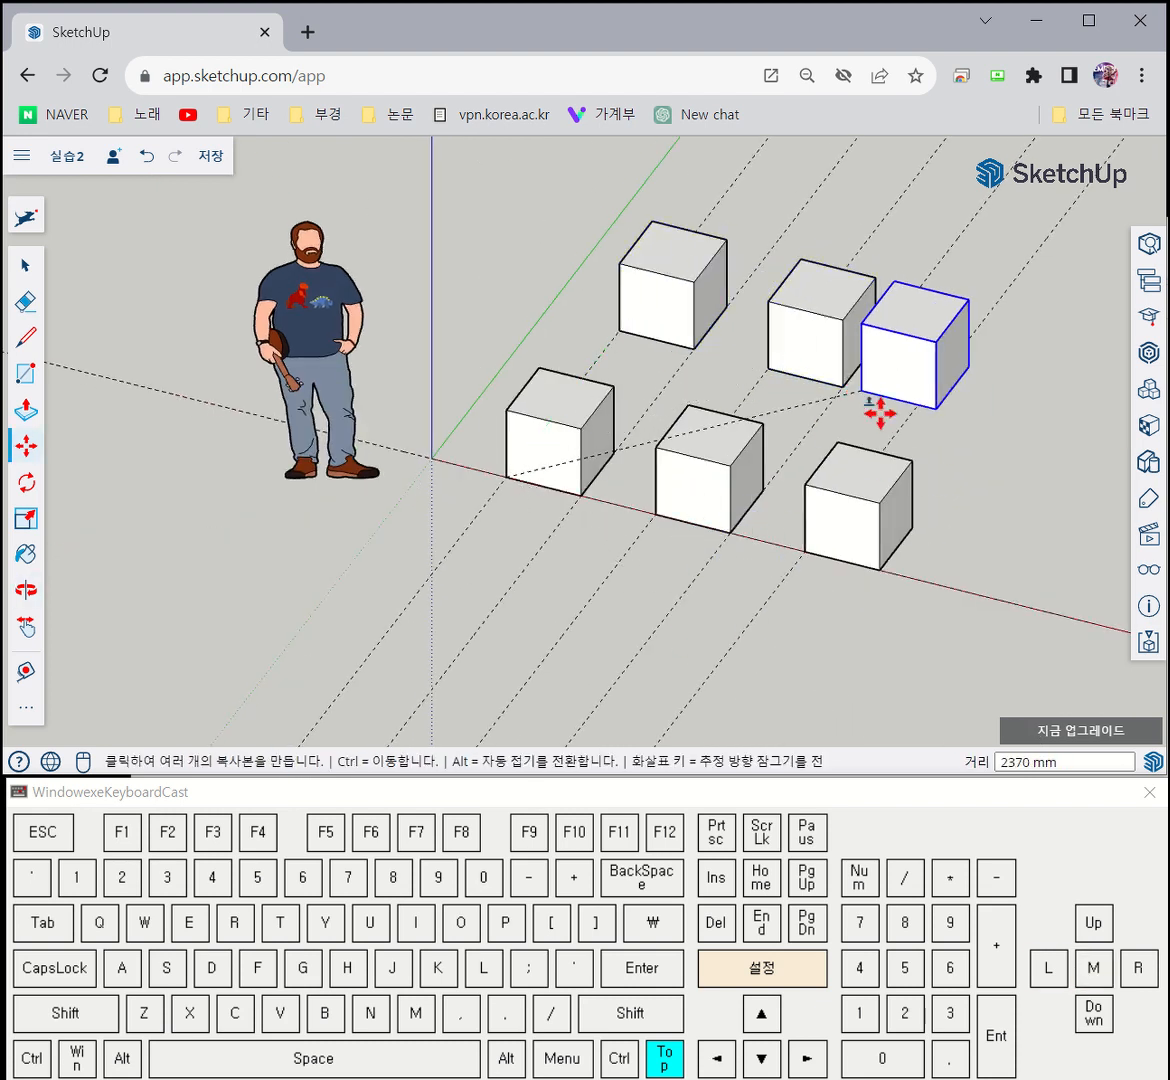
Stamp a third row of three cubes about 3070 mm along the green axis from the first row, finish copying and clear the selection
{"action": "middle_click_drag", "start_coordinate": [933, 426], "coordinate": [912, 338]}
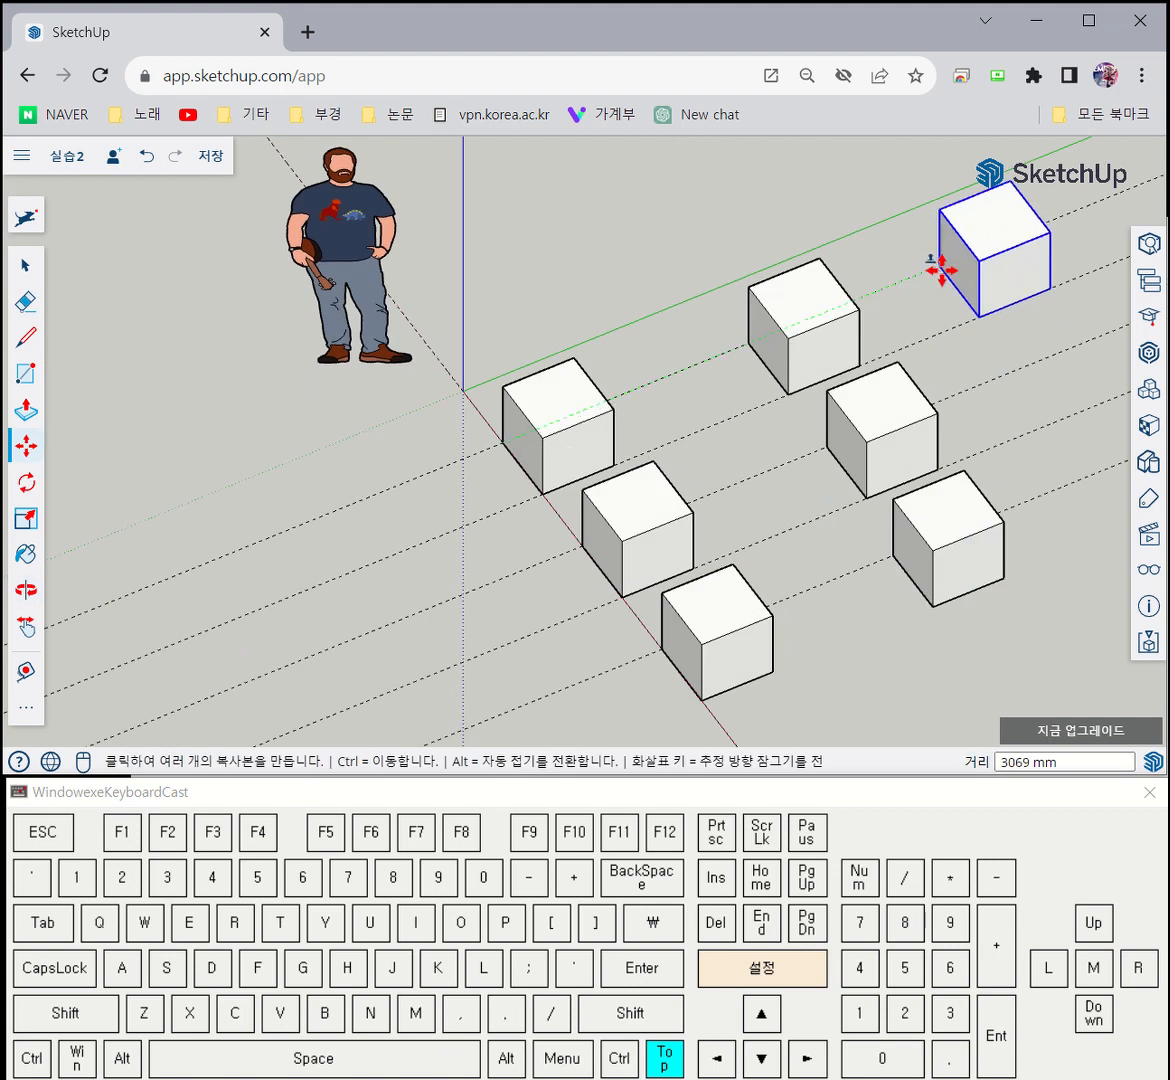
{"action": "left_click", "coordinate": [940, 269]}
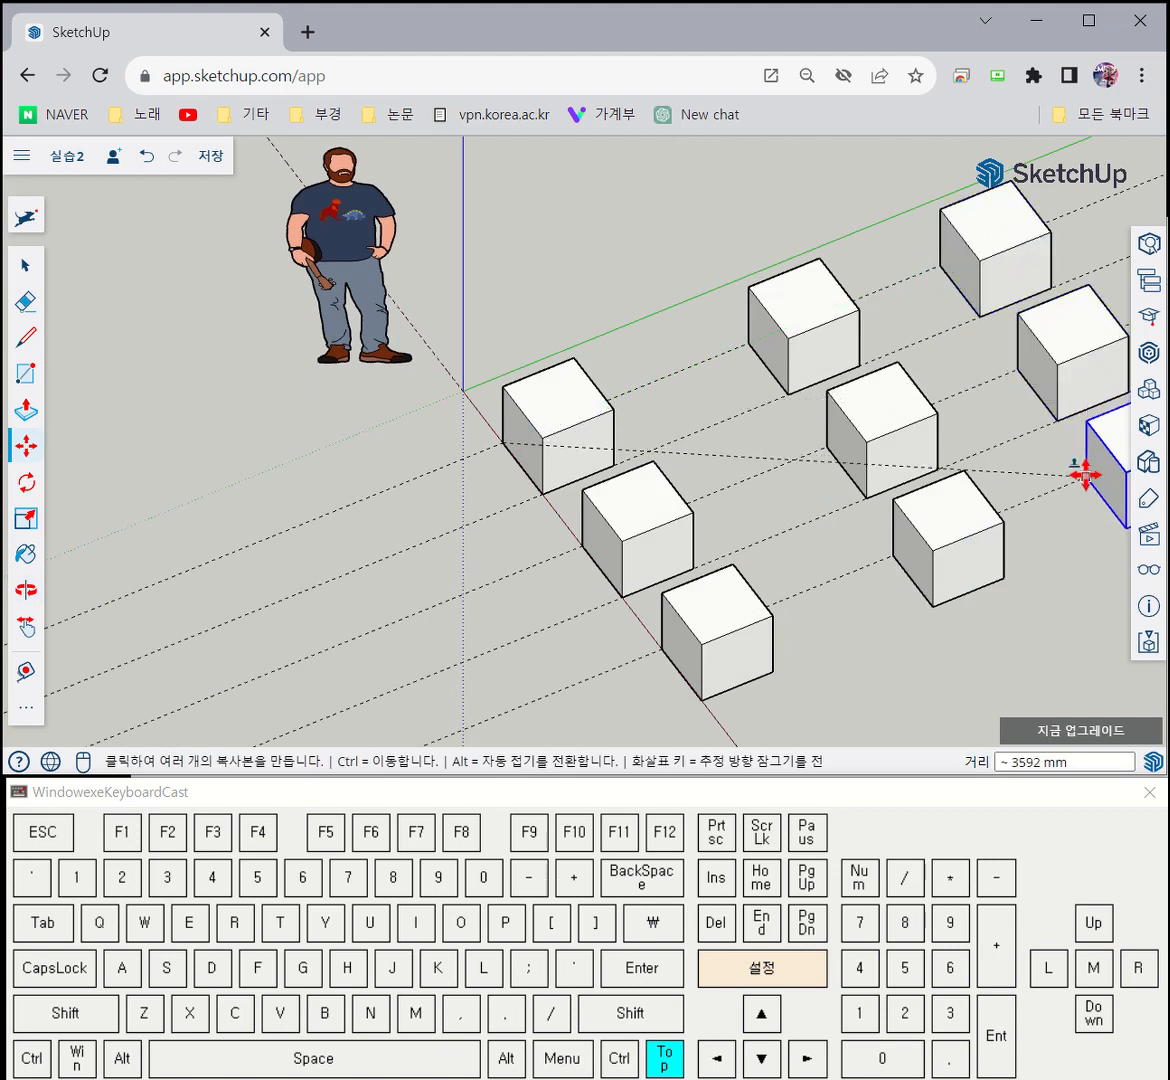
{"action": "middle_click_drag", "start_coordinate": [1092, 473], "coordinate": [880, 430]}
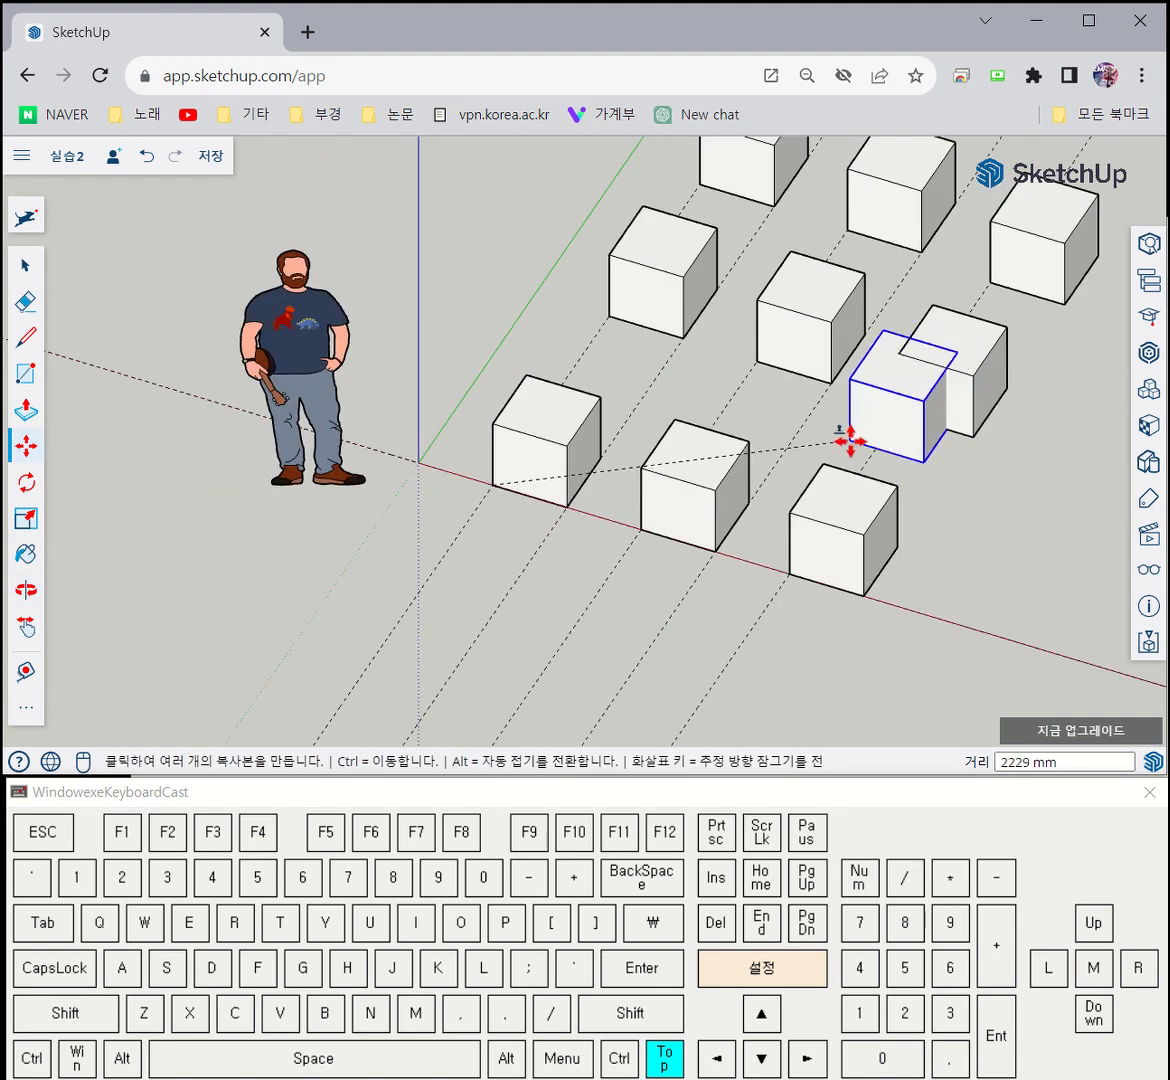
{"action": "key", "text": "Escape"}
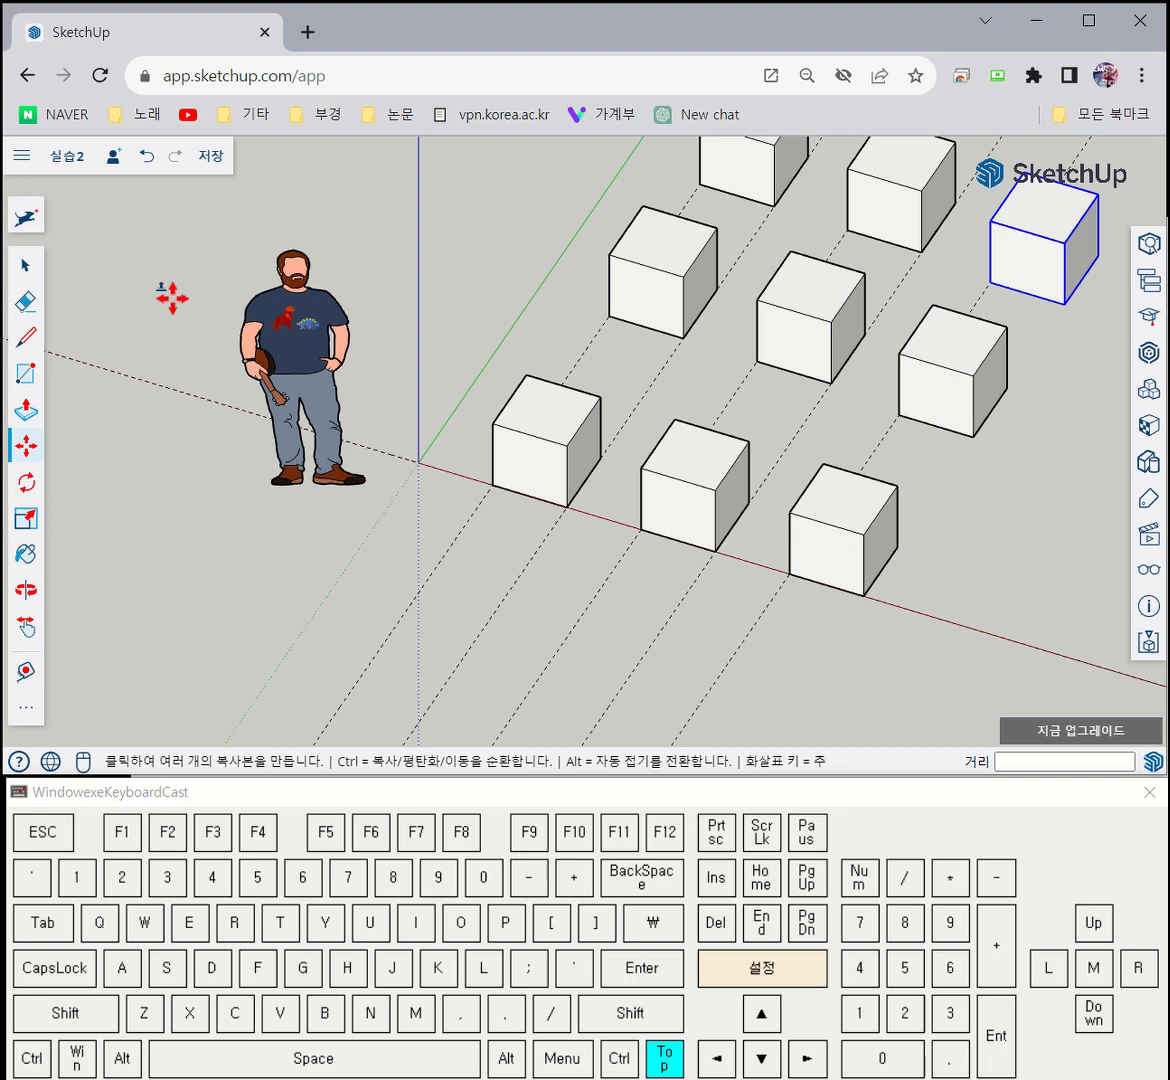
{"action": "left_click", "coordinate": [25, 264]}
{"action": "middle_click_drag", "start_coordinate": [775, 480], "coordinate": [836, 261]}
{"action": "left_click", "coordinate": [1023, 360]}
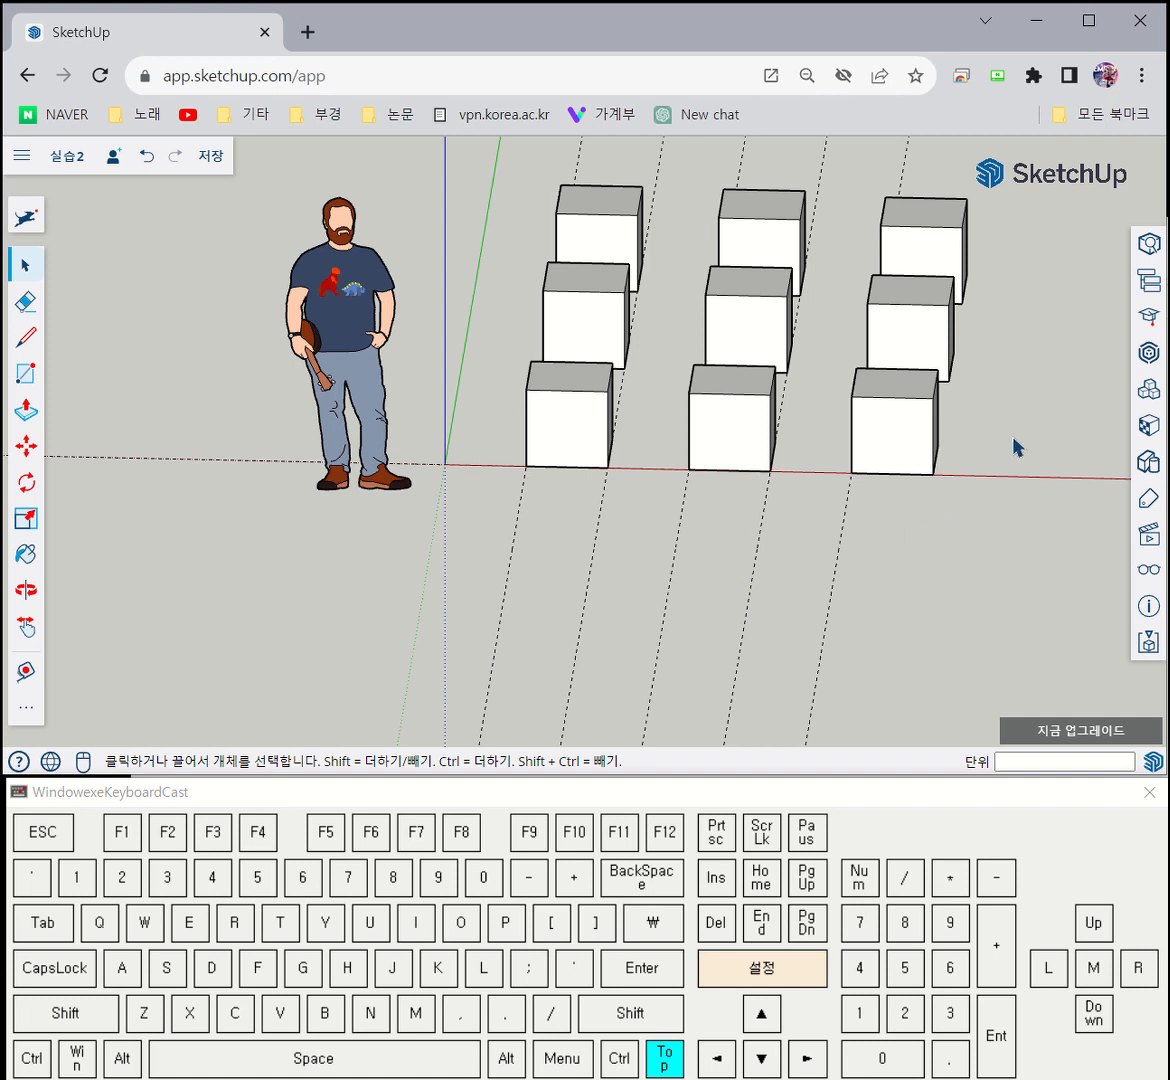
{"action": "middle_click_drag", "start_coordinate": [1017, 447], "coordinate": [913, 292]}
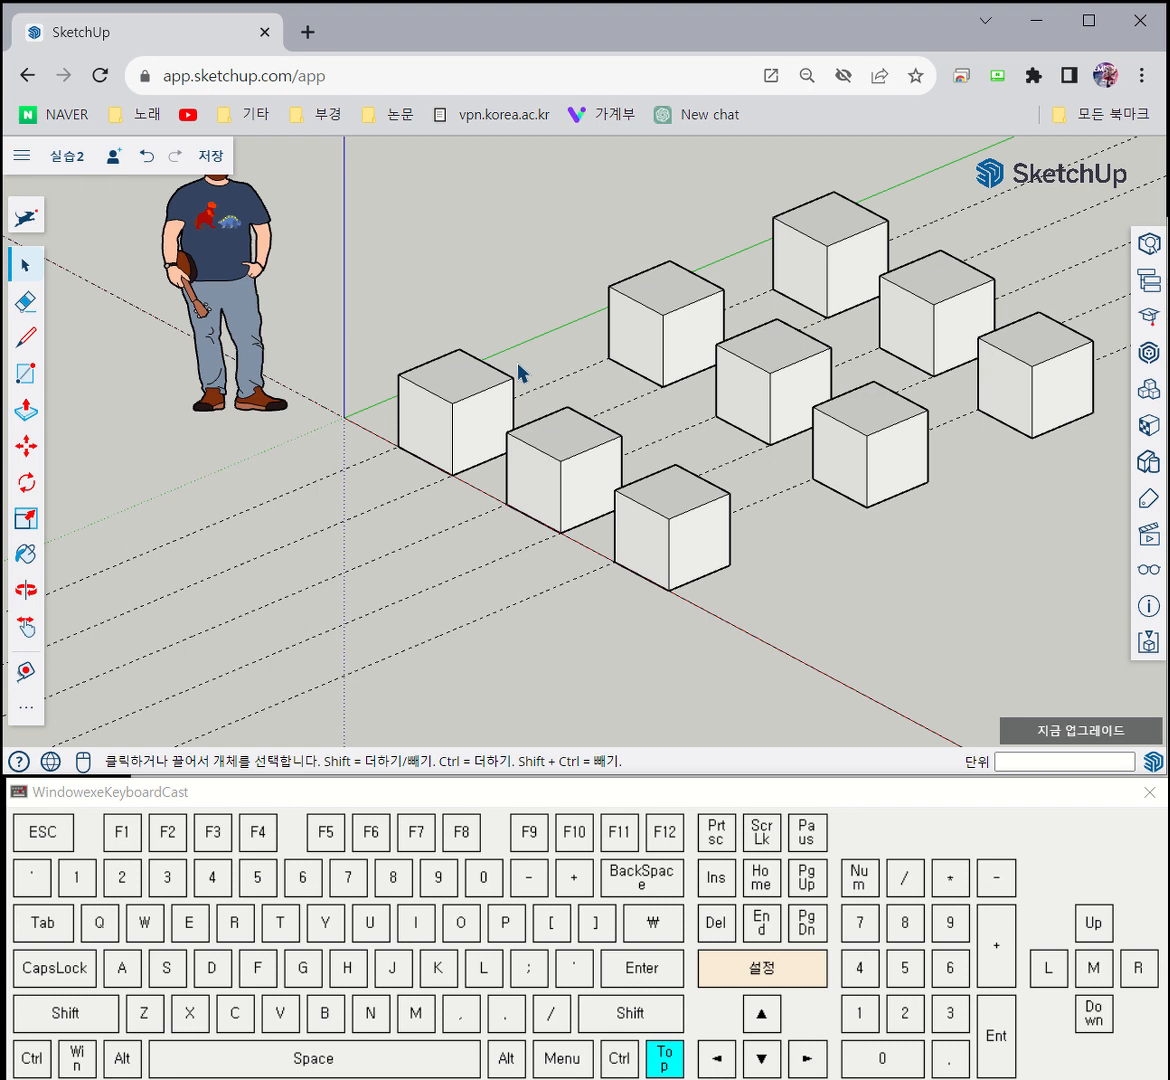
{"action": "middle_click_drag", "start_coordinate": [550, 462], "coordinate": [757, 510]}
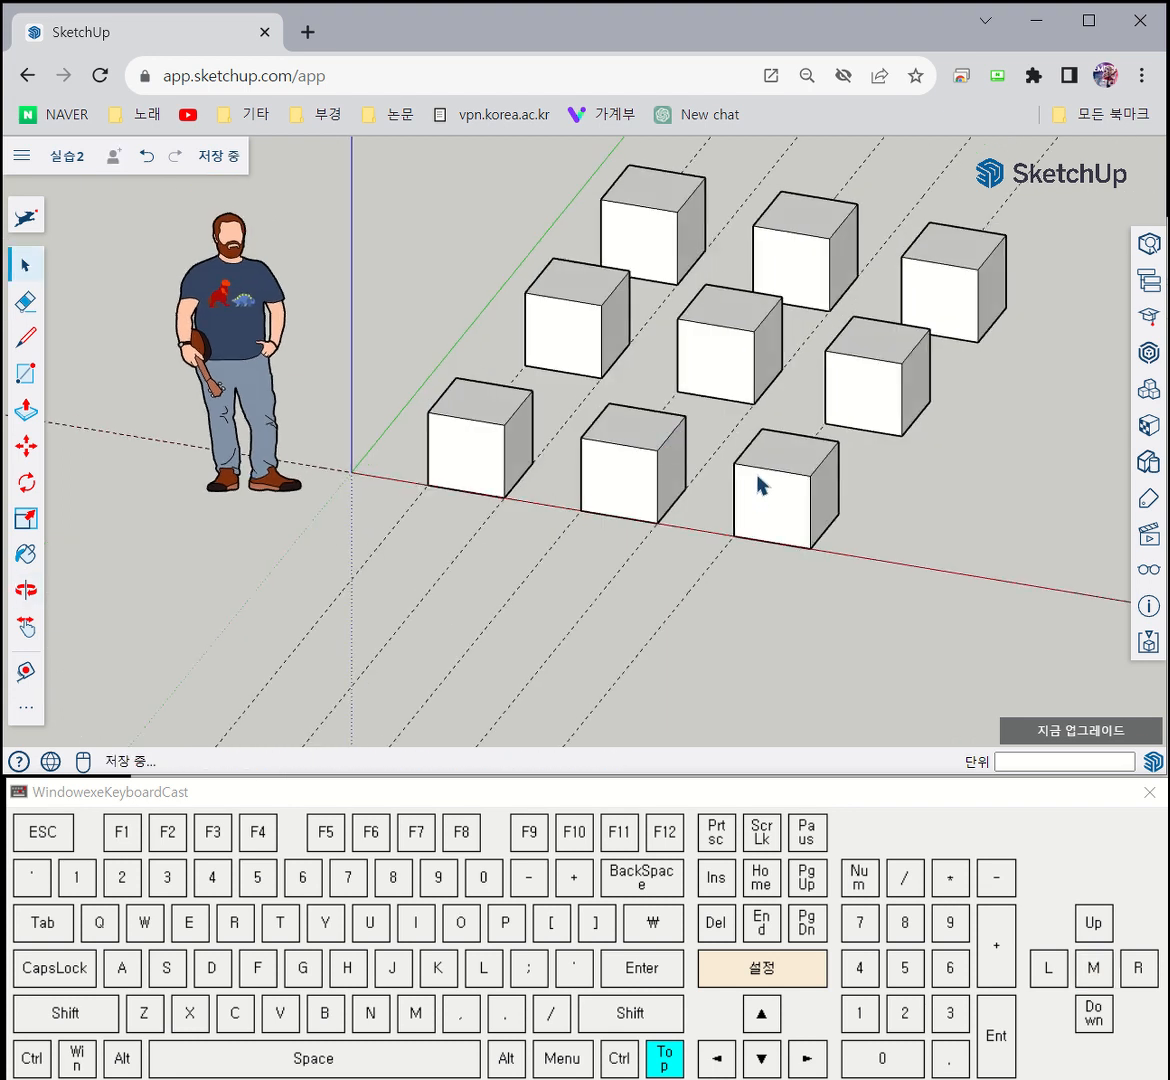
{"action": "mouse_move", "coordinate": [543, 6]}
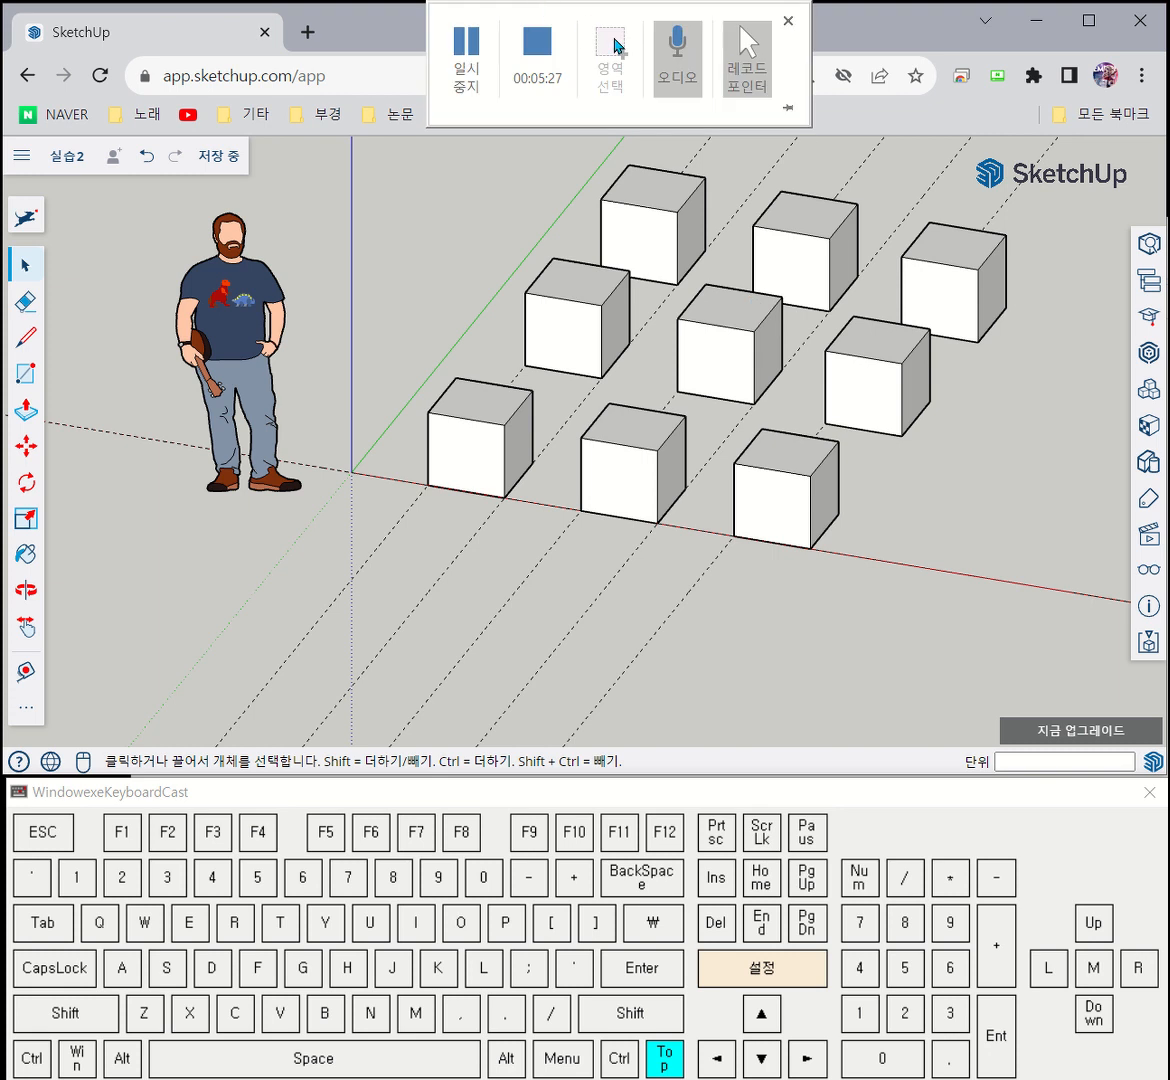
{"action": "left_click", "coordinate": [486, 70]}
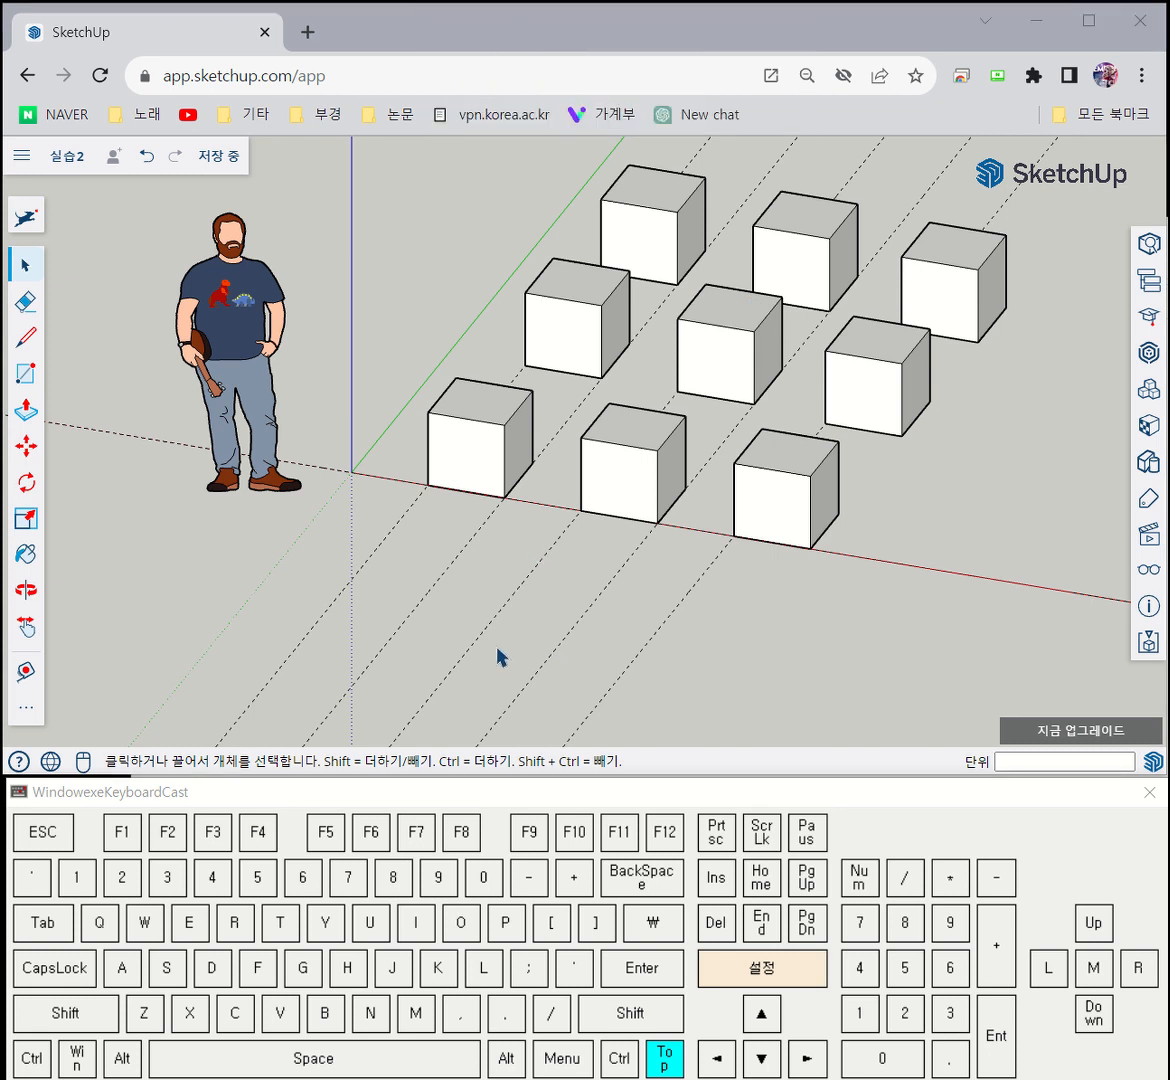
Copy the first-row cube nearest the origin 4000 mm along the red axis, to the far side of the origin
{"action": "middle_click_drag", "start_coordinate": [392, 606], "coordinate": [320, 697]}
{"action": "left_click", "coordinate": [26, 447]}
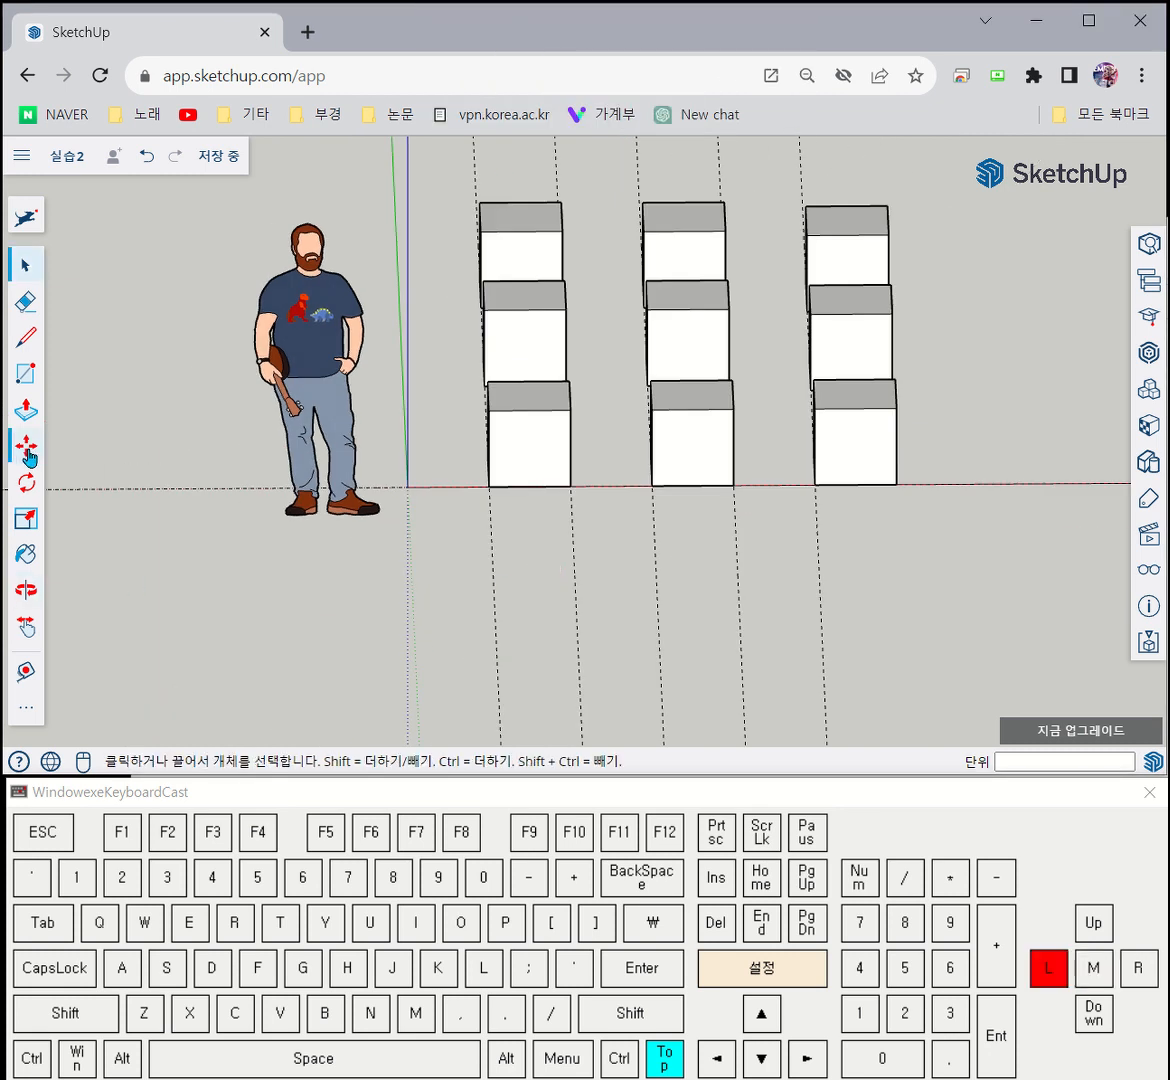
{"action": "left_click", "coordinate": [487, 486]}
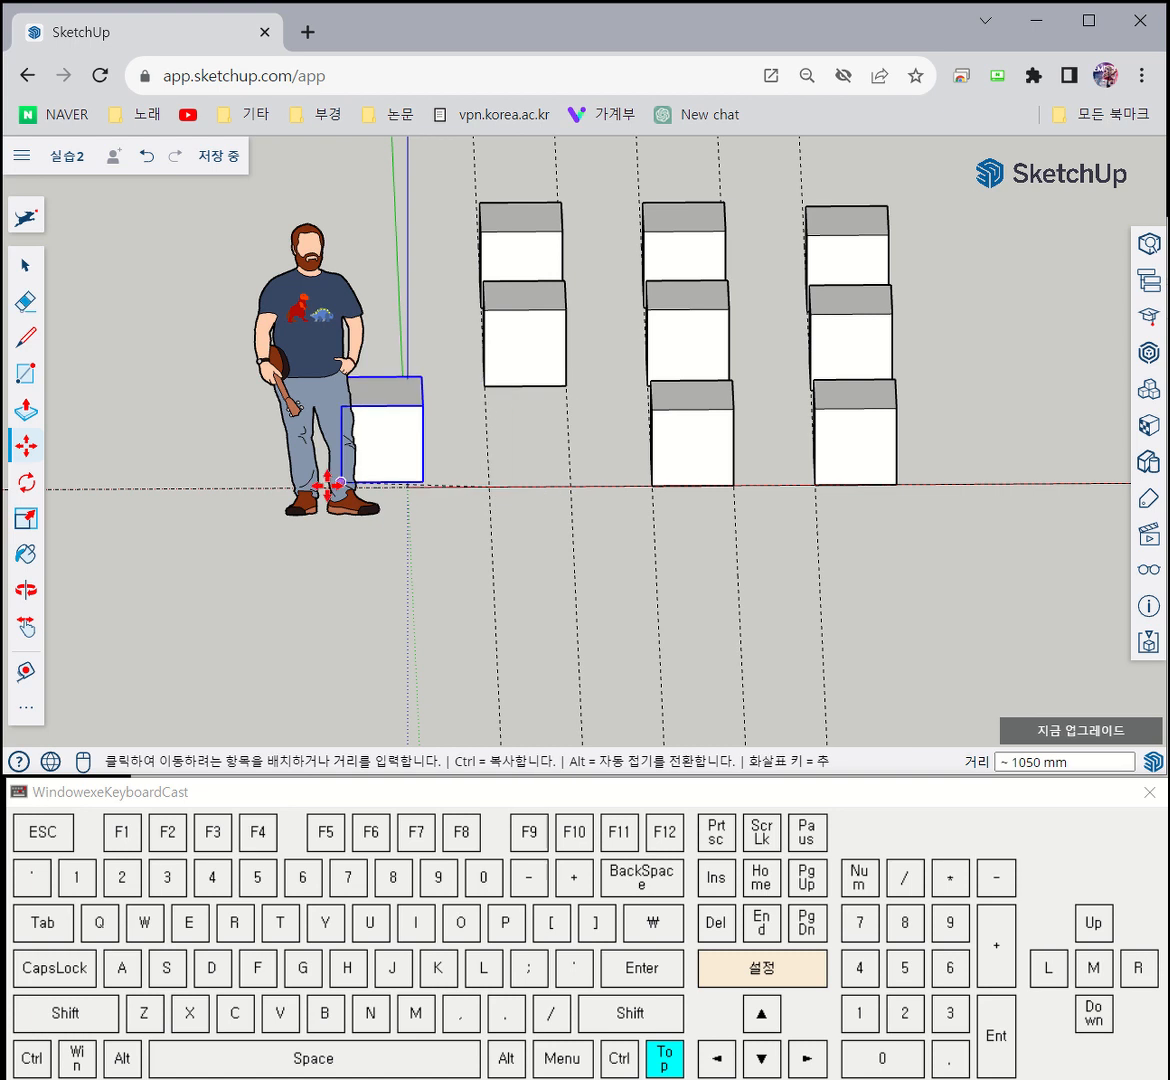
{"action": "key", "text": "ctrl"}
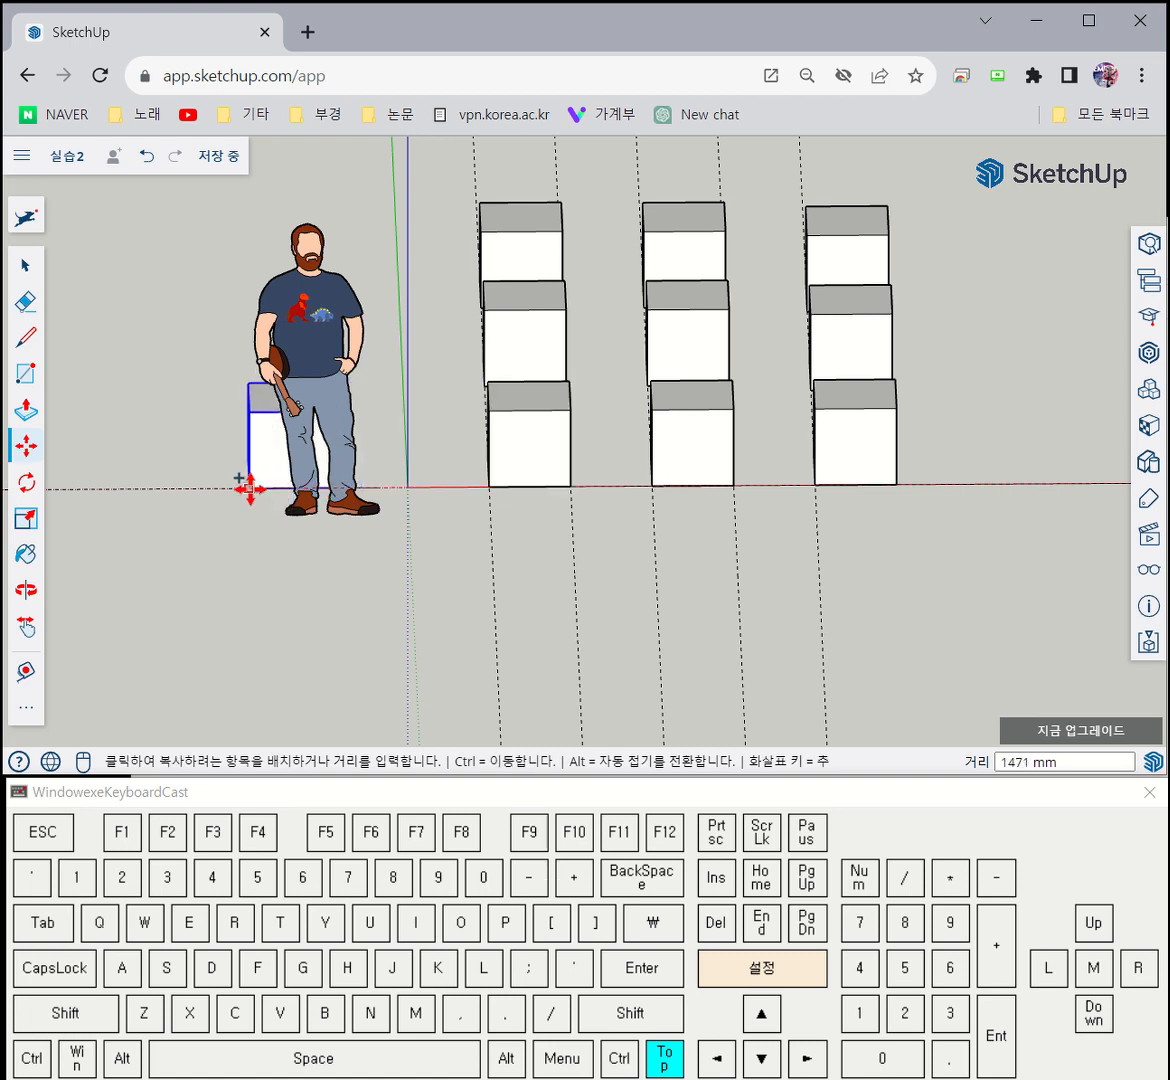
{"action": "type", "text": "4000"}
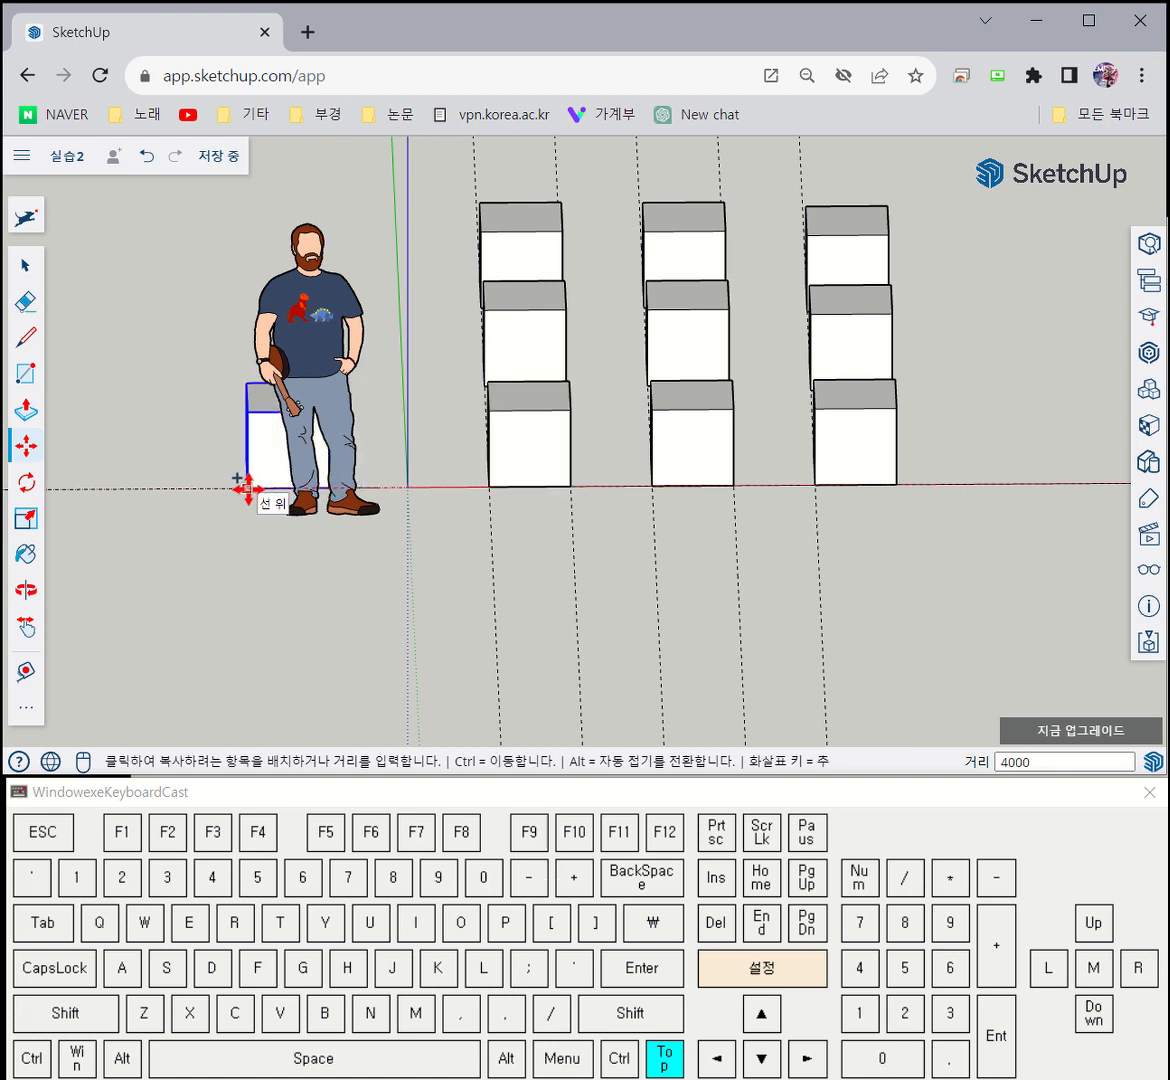
{"action": "key", "text": "Return"}
{"action": "scroll", "coordinate": [668, 603], "scroll_direction": "down", "scroll_amount": 5}
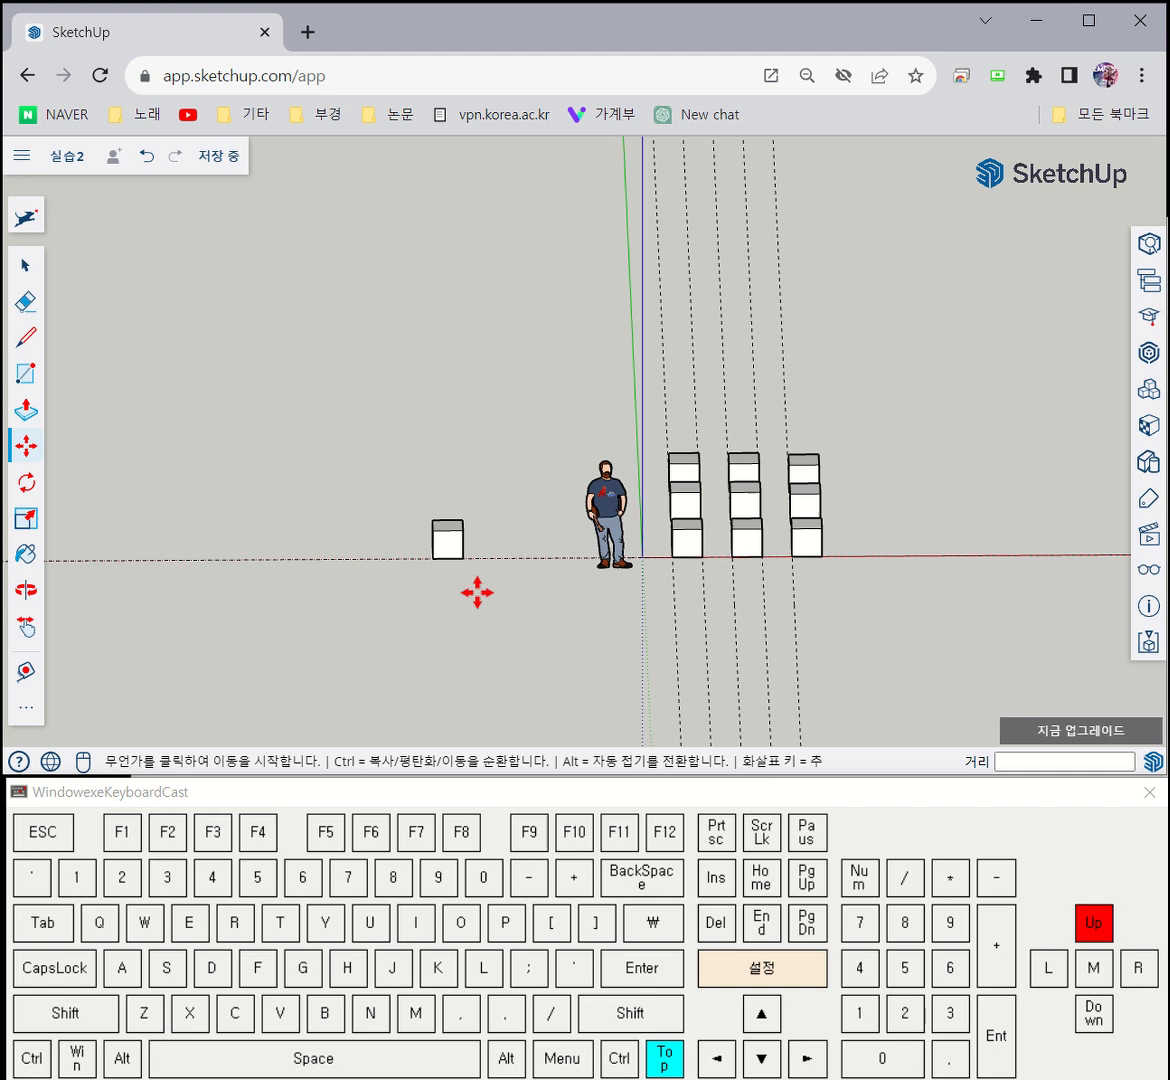
{"action": "scroll", "coordinate": [477, 592], "scroll_direction": "up", "scroll_amount": 3}
{"action": "key", "text": "space"}
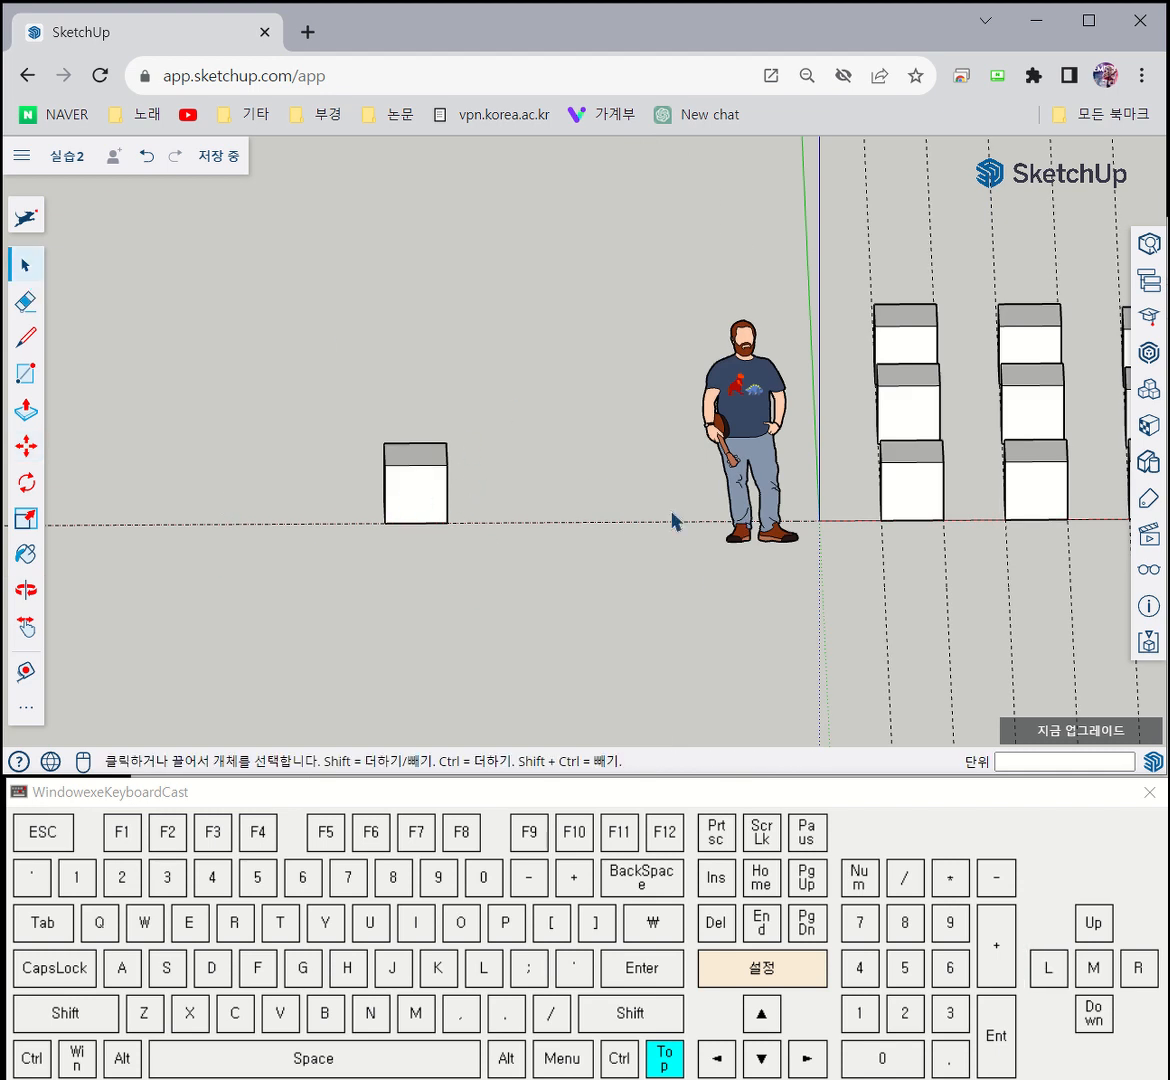
Select the separate cube on the far side of the origin with the Scale tool so its scaling handles show
{"action": "left_click", "coordinate": [27, 518]}
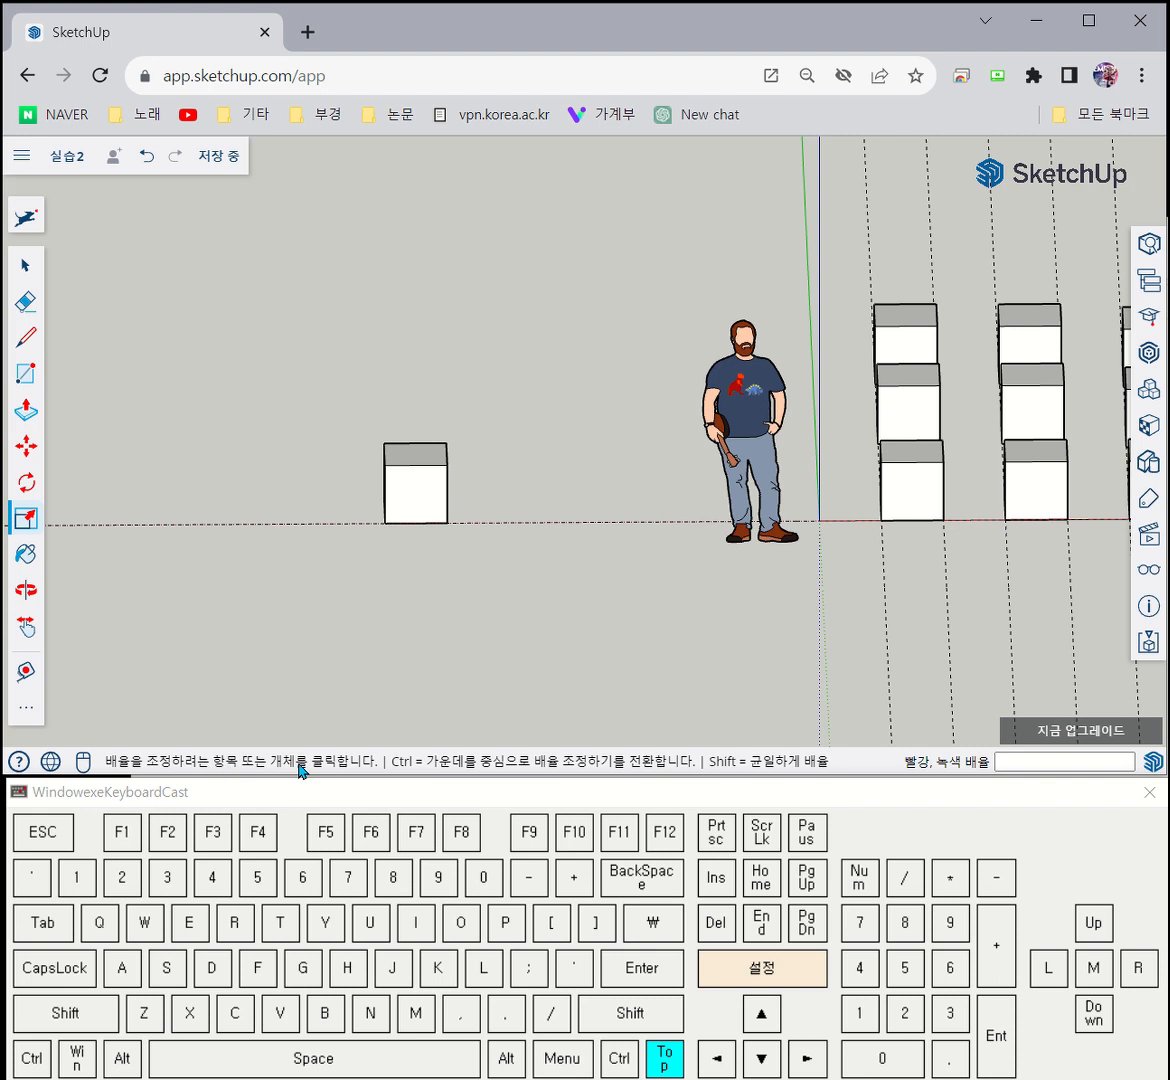
{"action": "left_click", "coordinate": [410, 490]}
{"action": "middle_click_drag", "start_coordinate": [561, 567], "coordinate": [379, 418]}
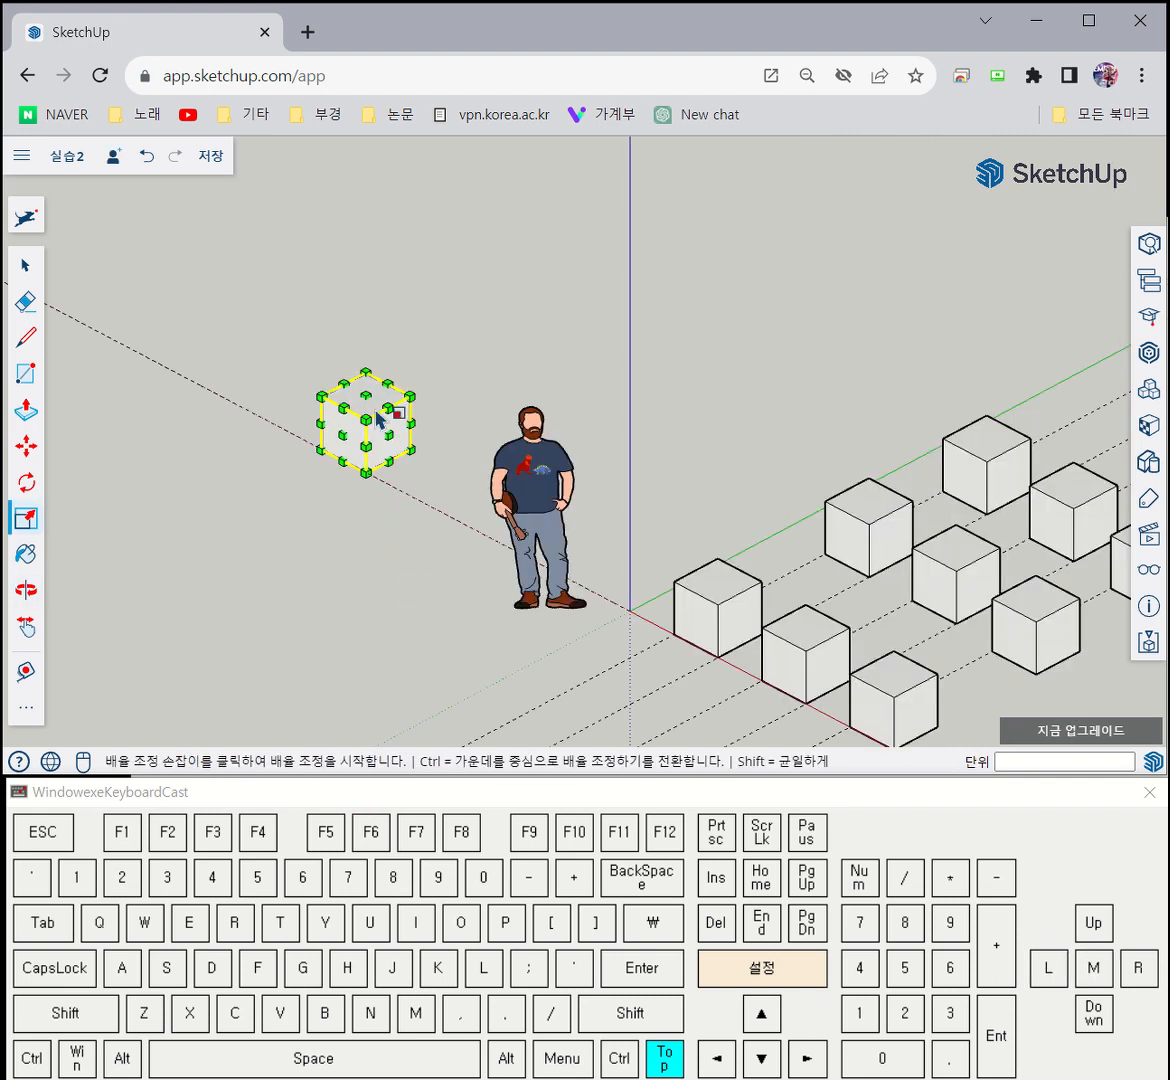
{"action": "scroll", "coordinate": [390, 453], "scroll_direction": "up", "scroll_amount": 3}
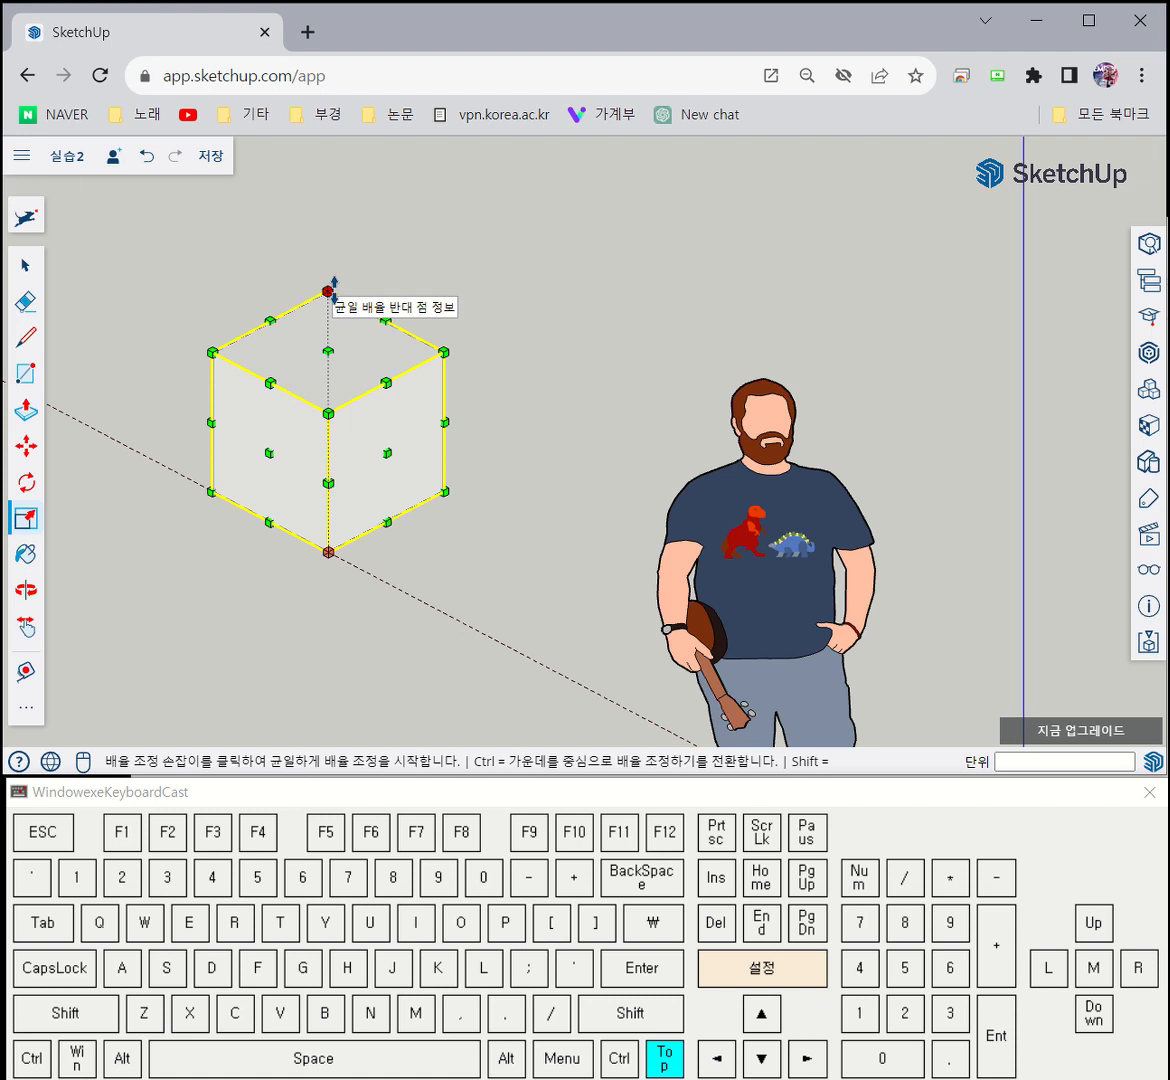
{"action": "left_click", "coordinate": [387, 453]}
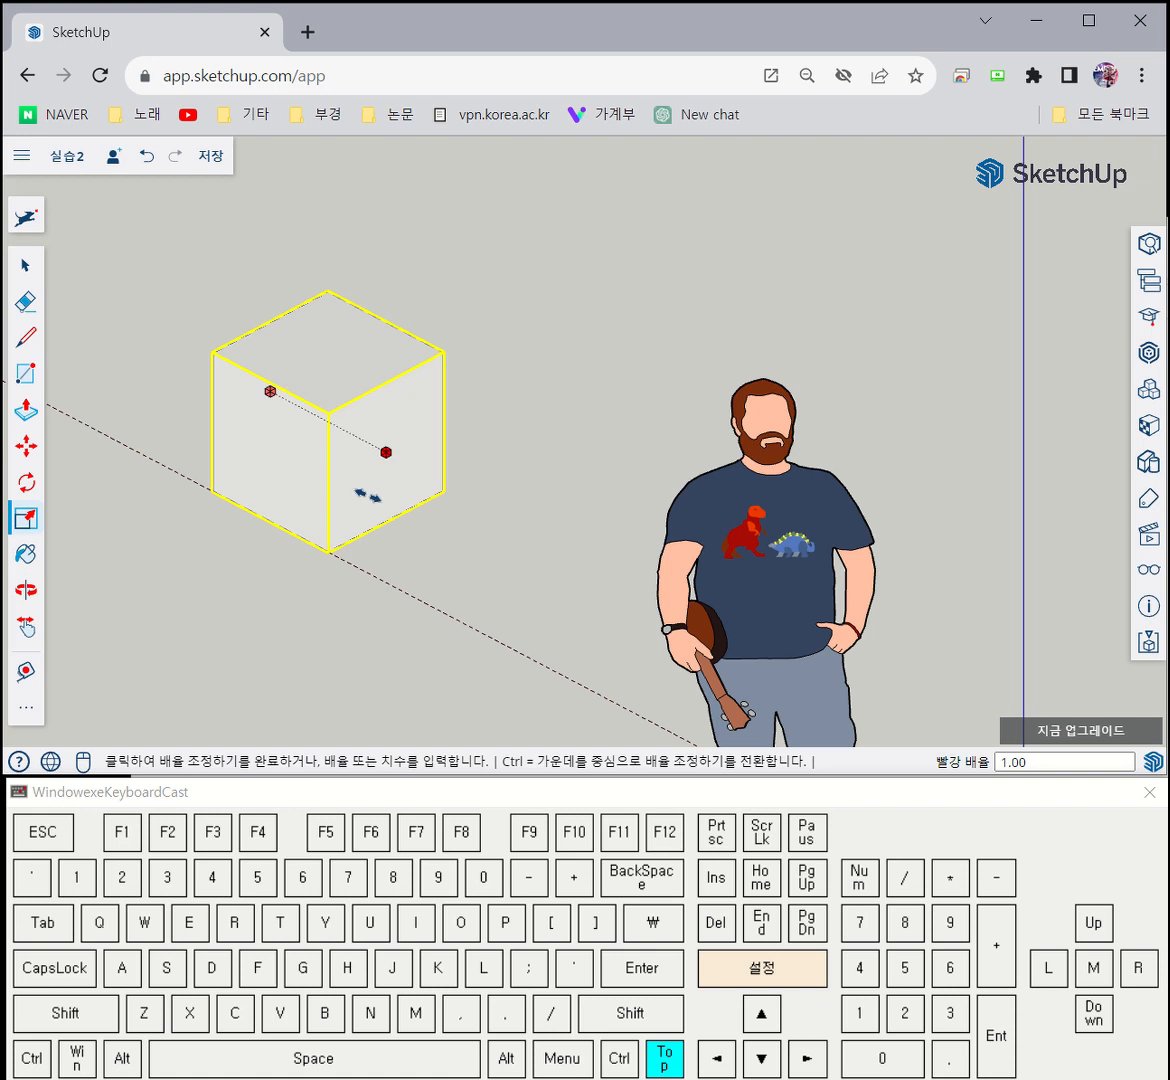
{"action": "key", "text": "Escape"}
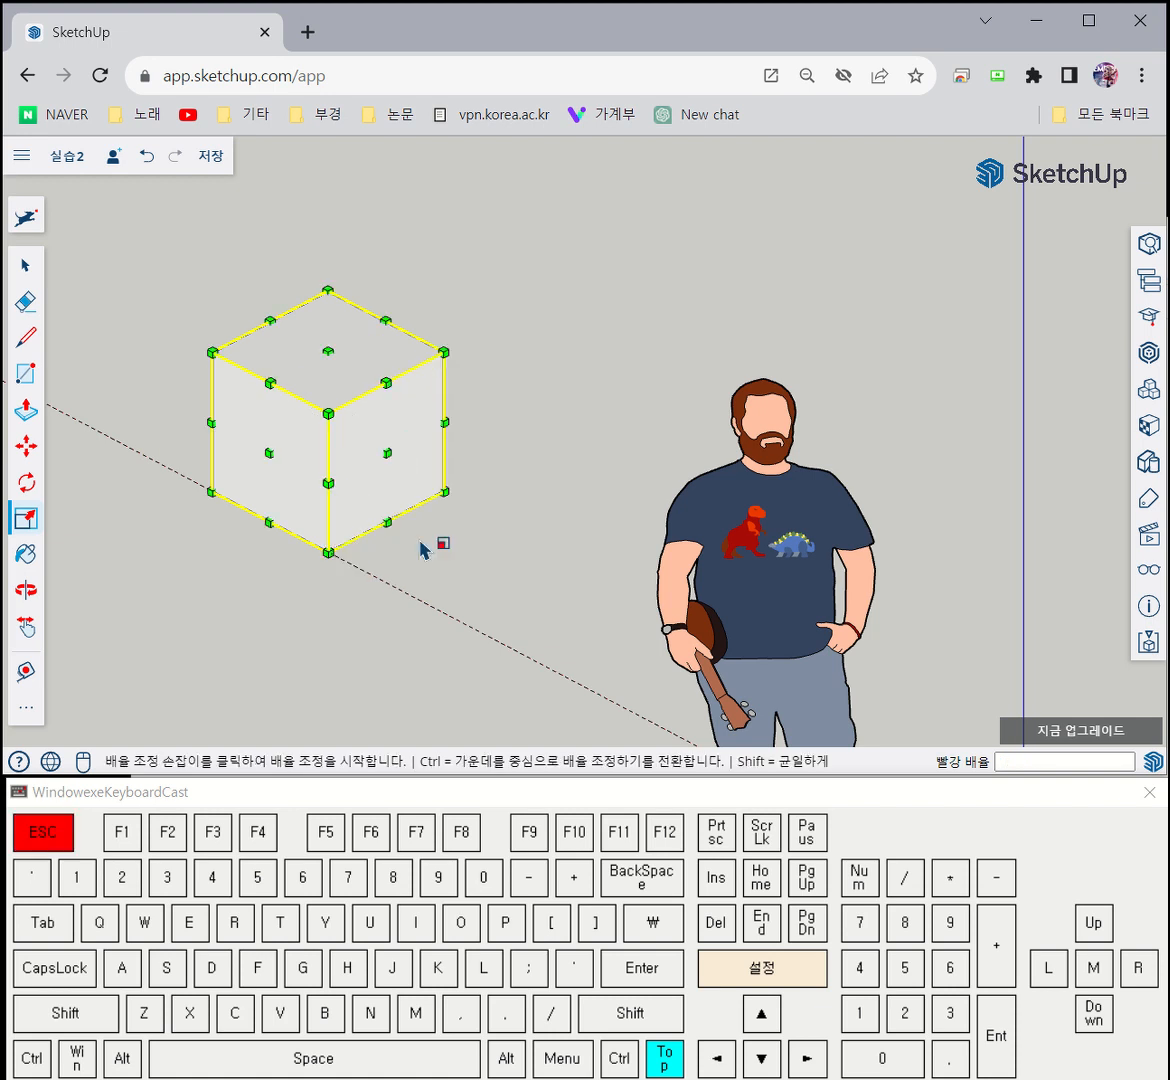
{"action": "left_click", "coordinate": [268, 455]}
{"action": "key", "text": "Escape"}
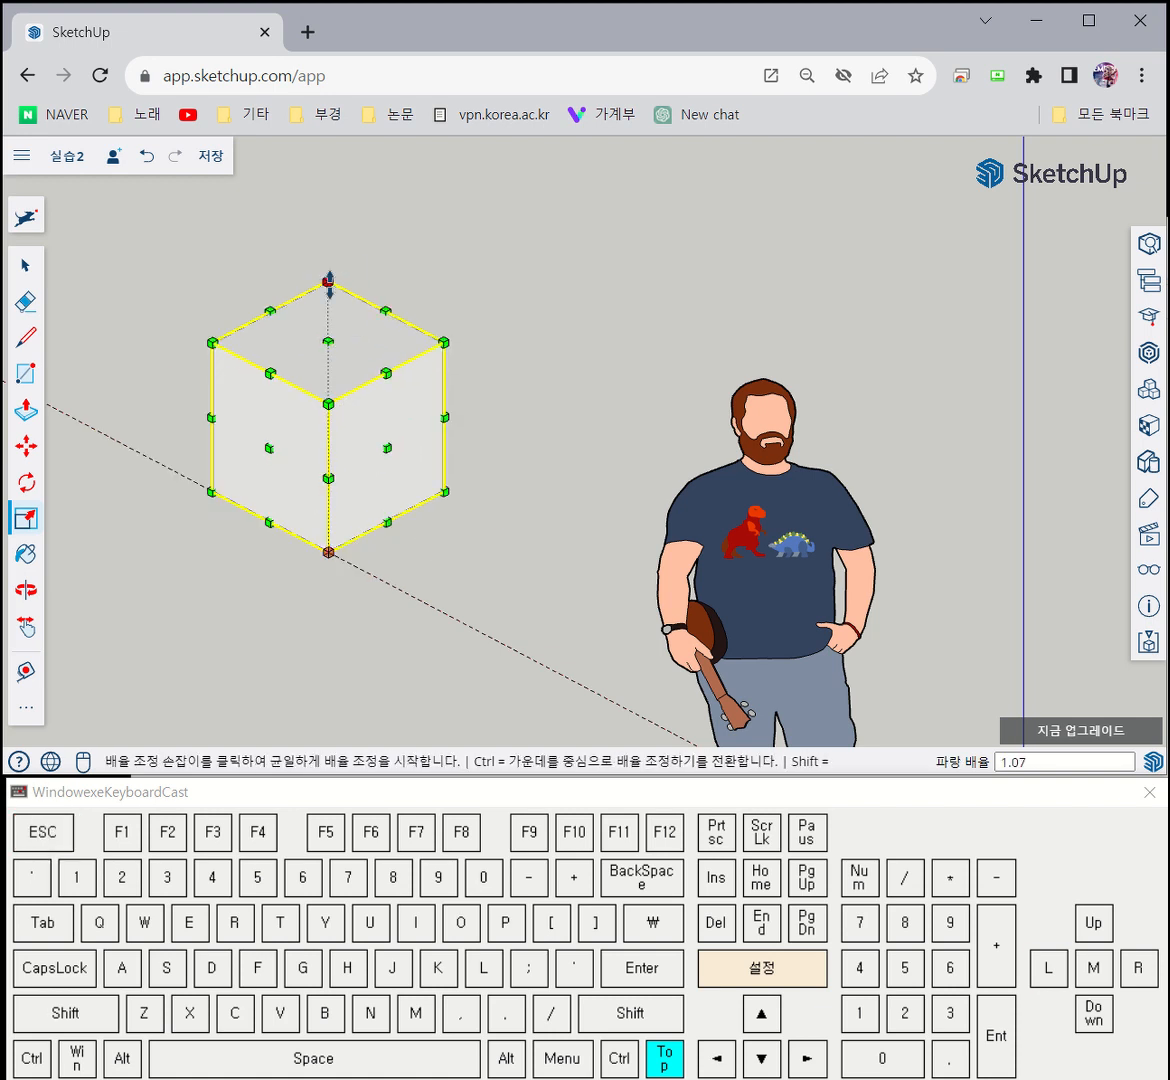
{"action": "key", "text": "Escape"}
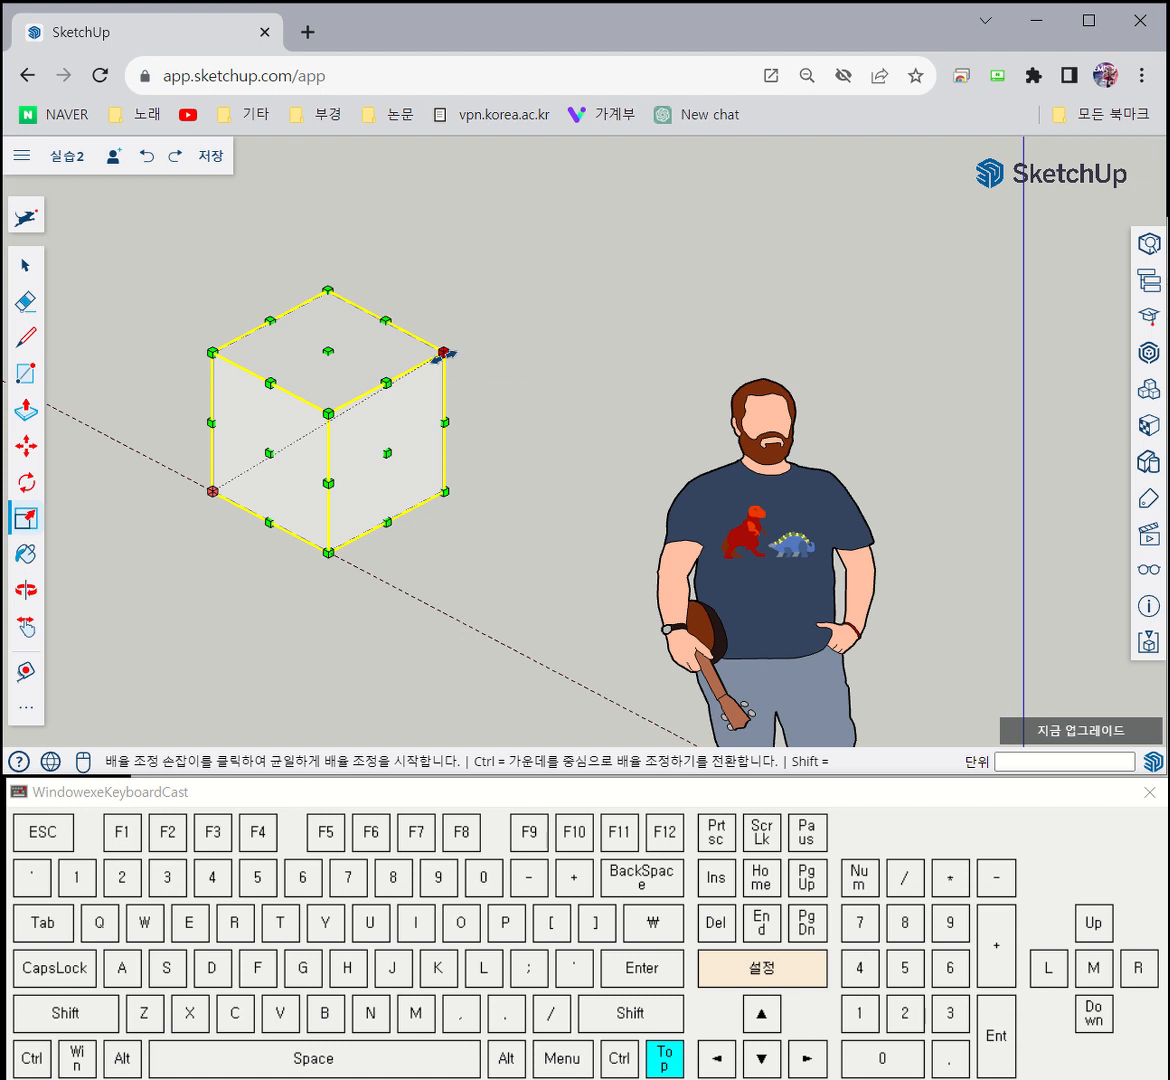
{"action": "left_click", "coordinate": [444, 351]}
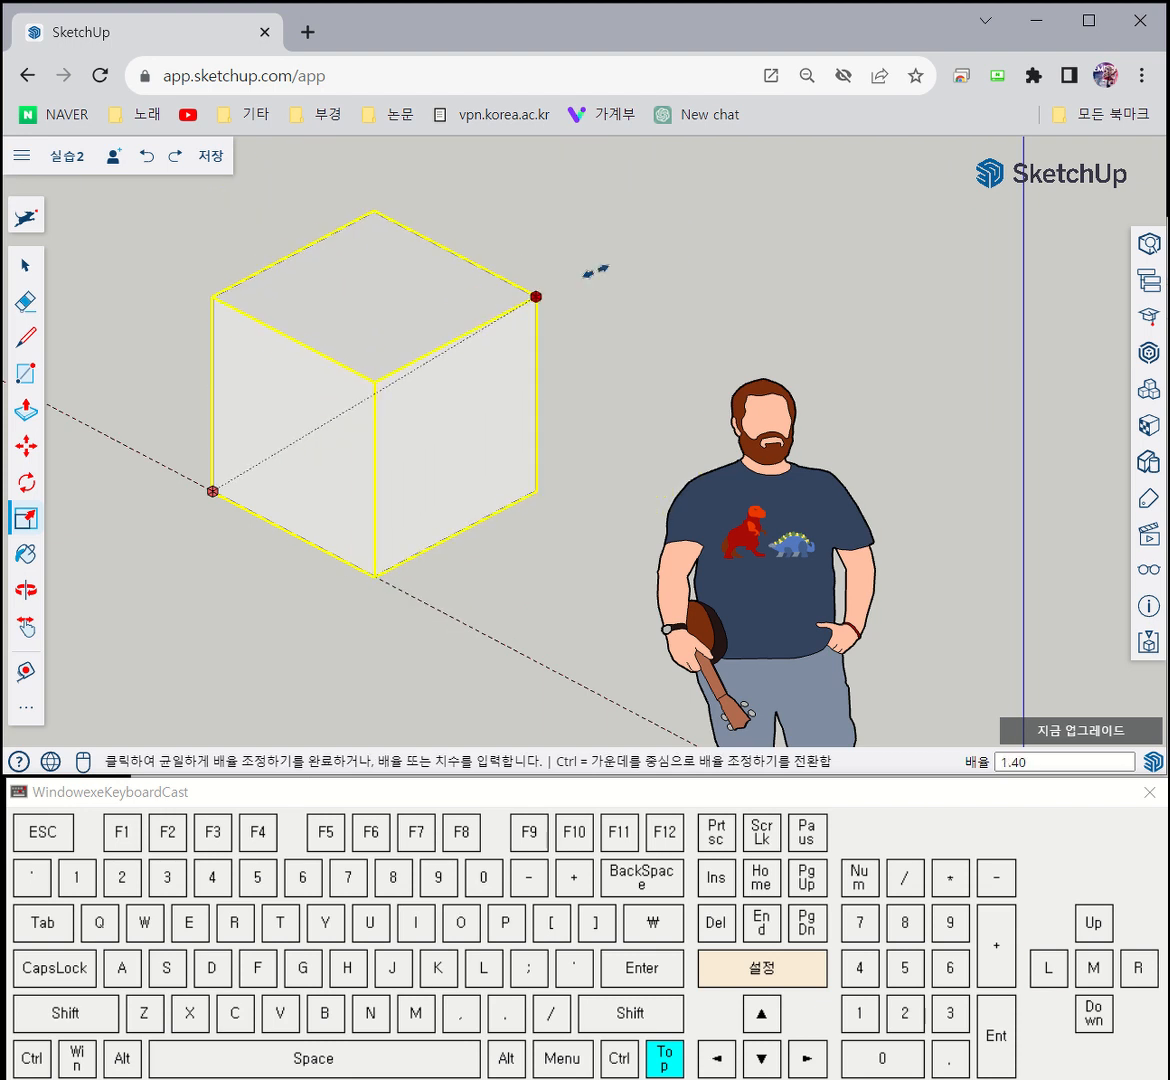
{"action": "key", "text": "Escape"}
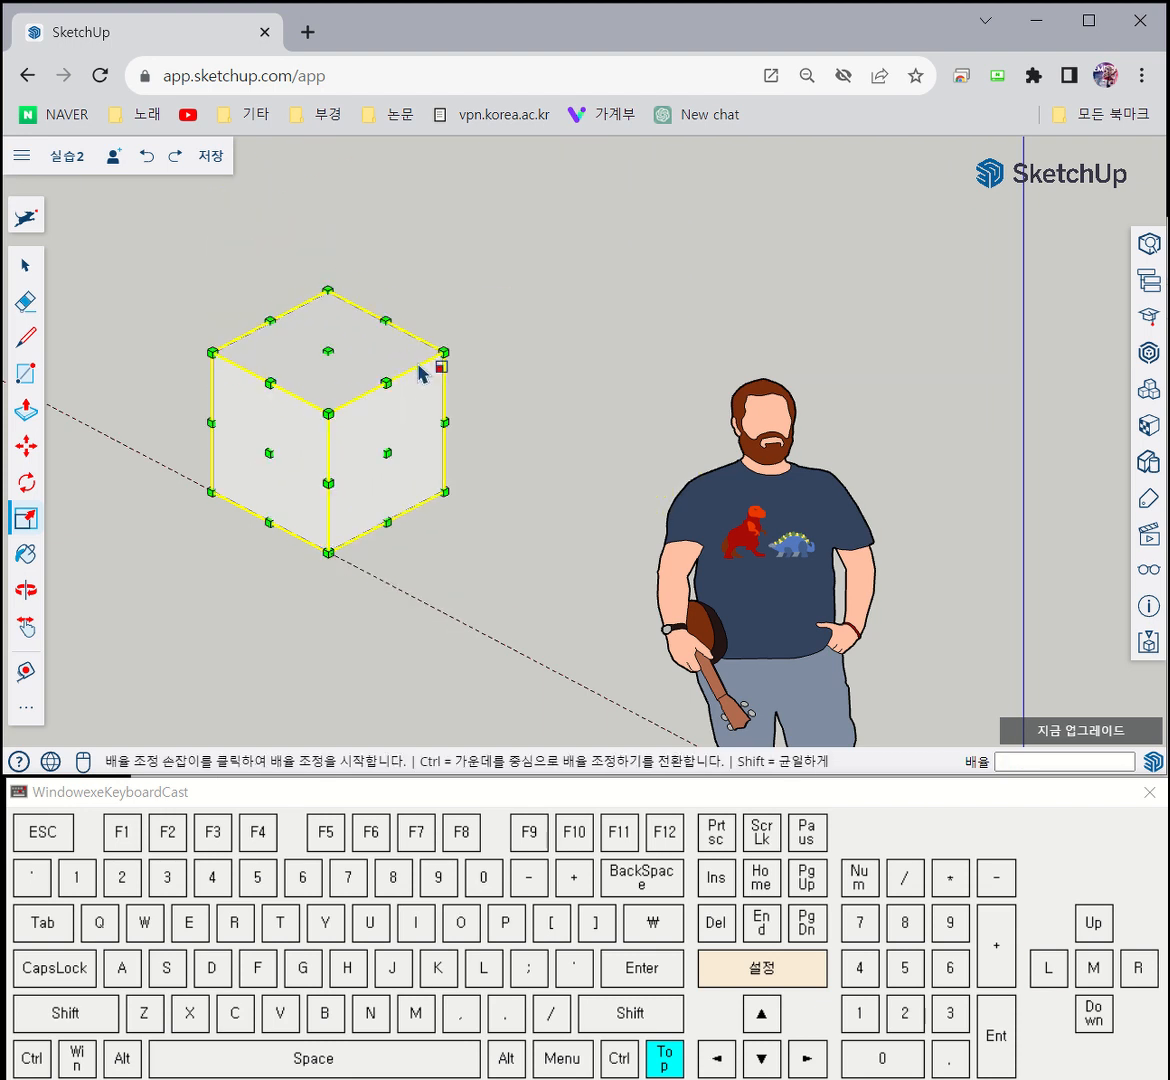
Scale the separate cube uniformly by a factor of 2 from an upper corner, anchored at the opposite corner, and finish scaling
{"action": "key", "text": "ctrl"}
{"action": "key", "text": "ctrl"}
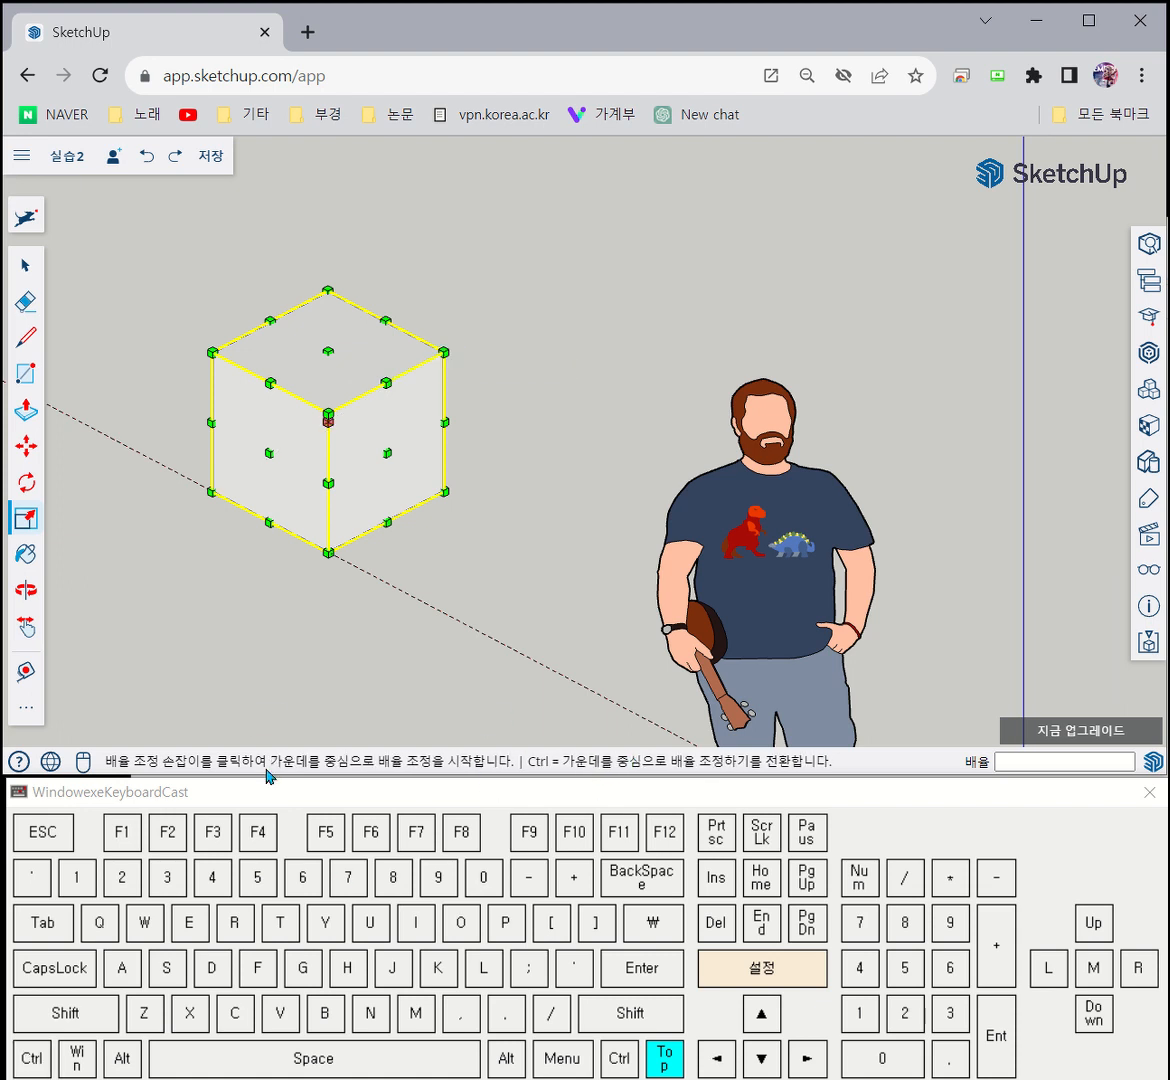
{"action": "left_click", "coordinate": [444, 352]}
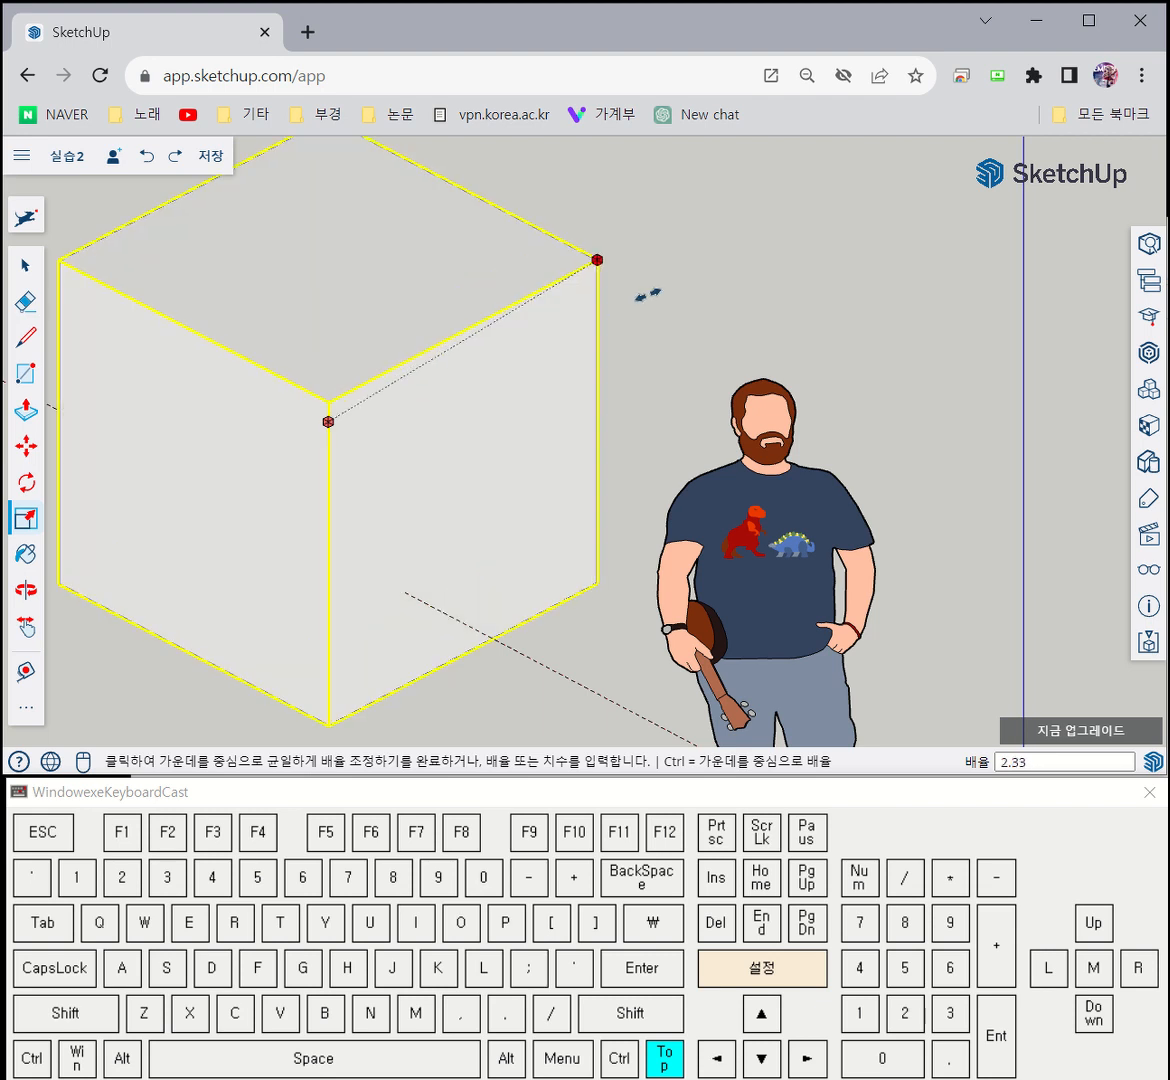
{"action": "middle_click_drag", "start_coordinate": [548, 280], "coordinate": [452, 446]}
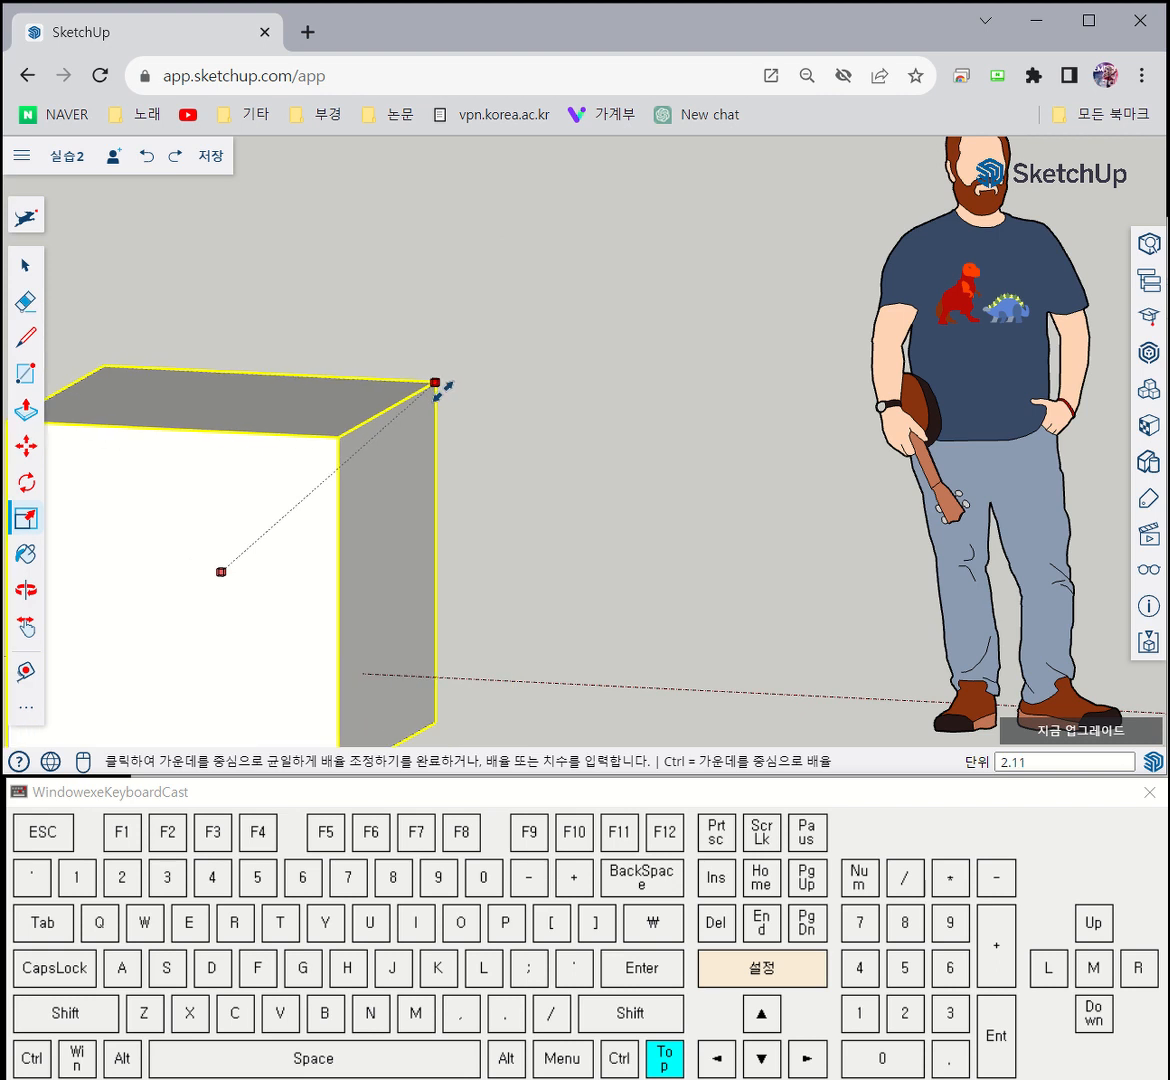
{"action": "type", "text": "2"}
{"action": "key", "text": "ctrl"}
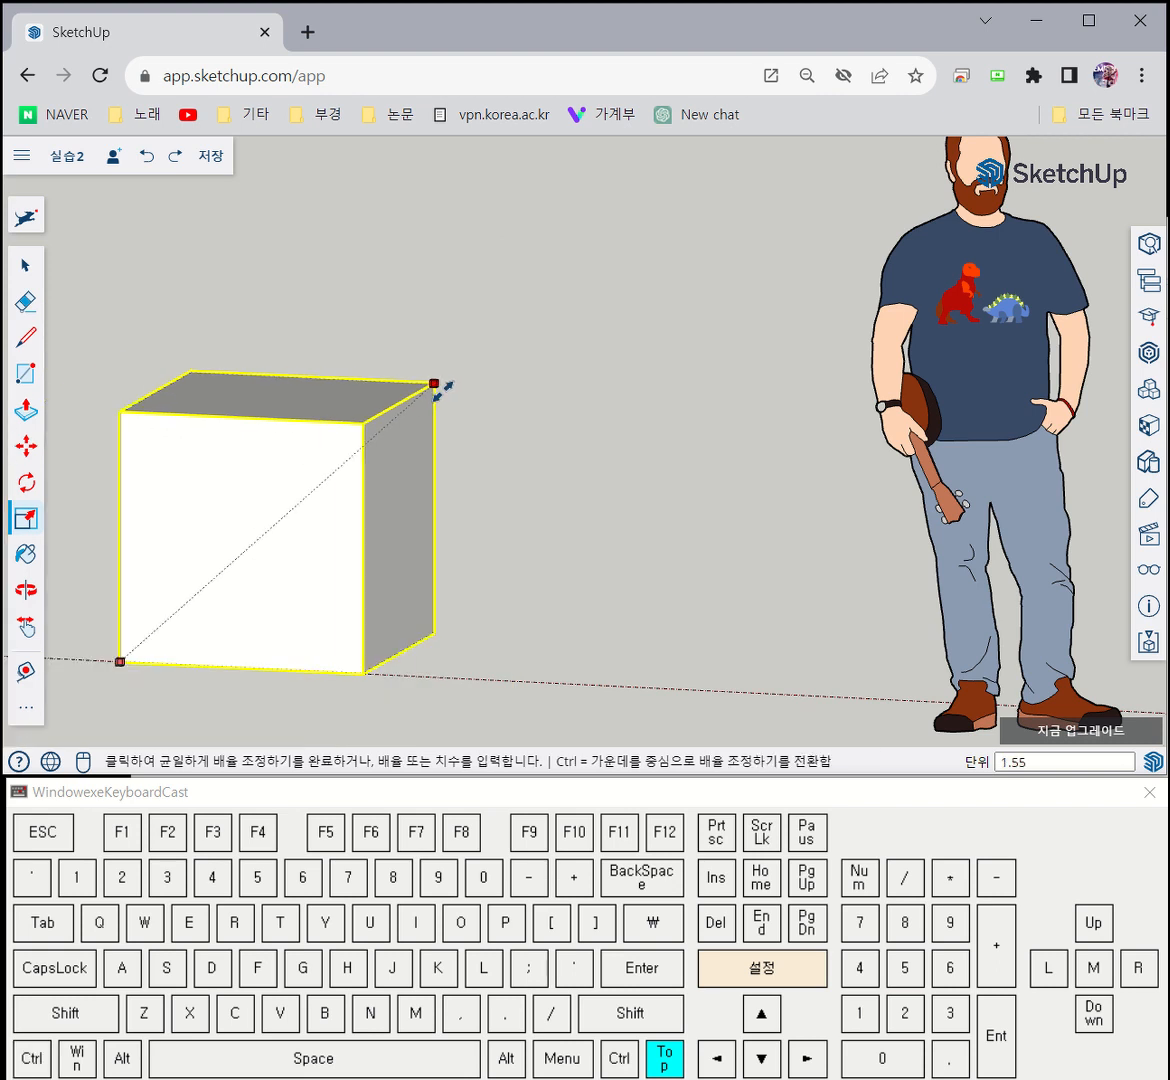
{"action": "left_click", "coordinate": [444, 396]}
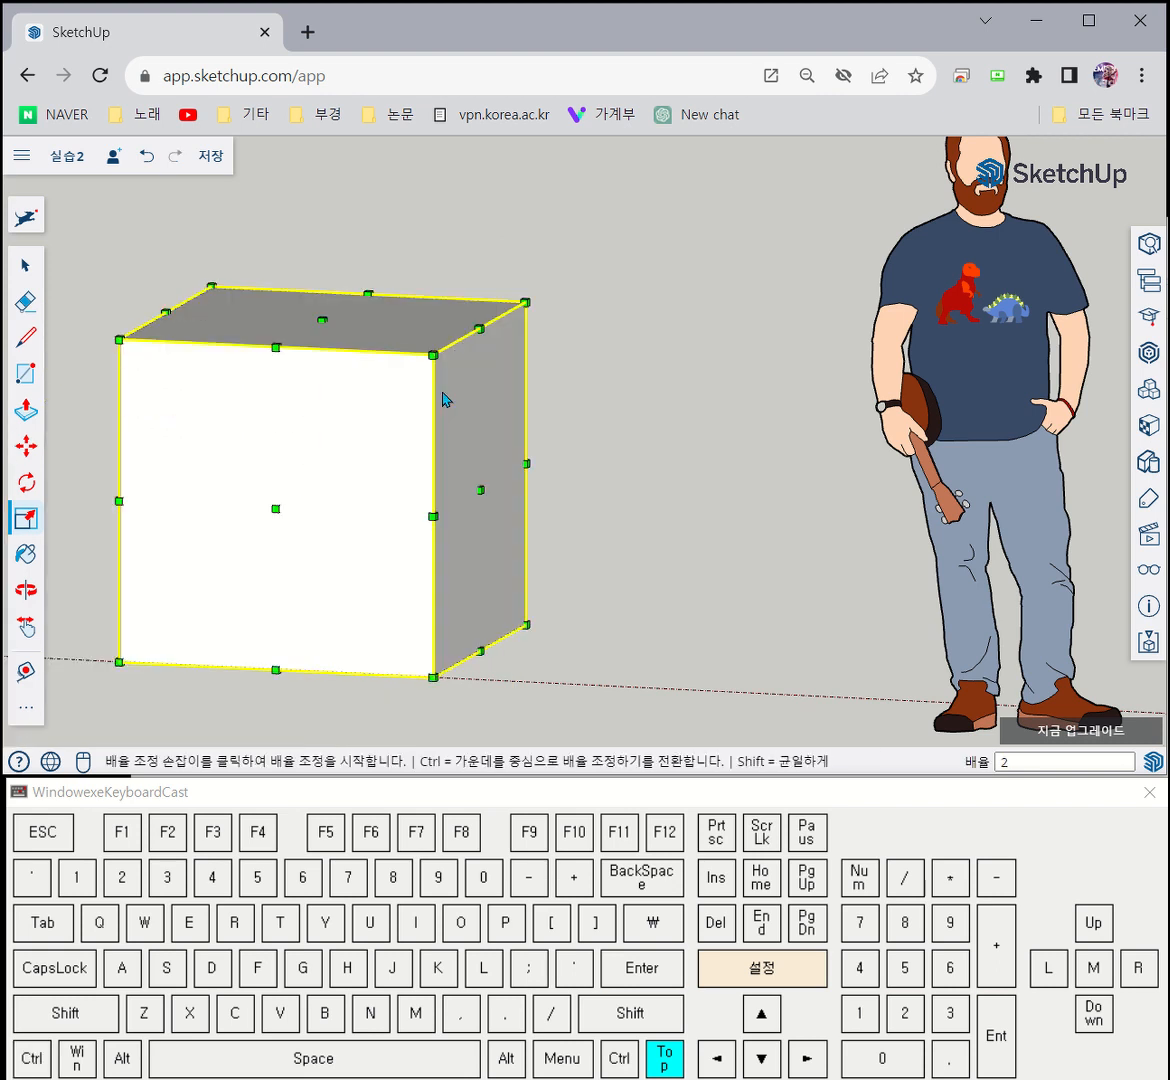
{"action": "left_click", "coordinate": [26, 268]}
Dimension the enlarged cube's bottom front edge from corner to corner, placing the dimension on the ground in front of it
{"action": "scroll", "coordinate": [679, 509], "scroll_direction": "down", "scroll_amount": 3}
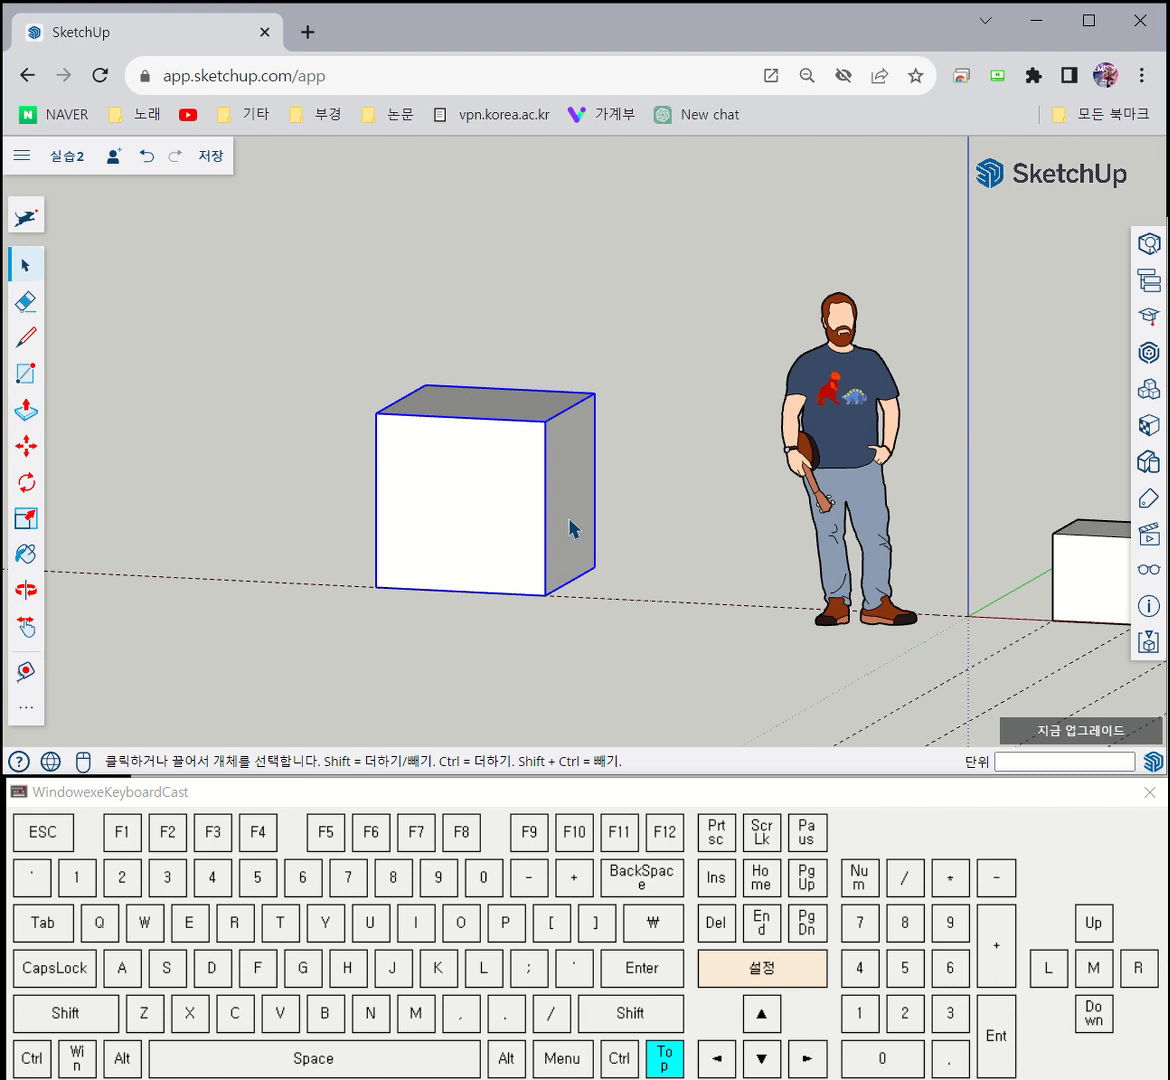
{"action": "left_click", "coordinate": [27, 707]}
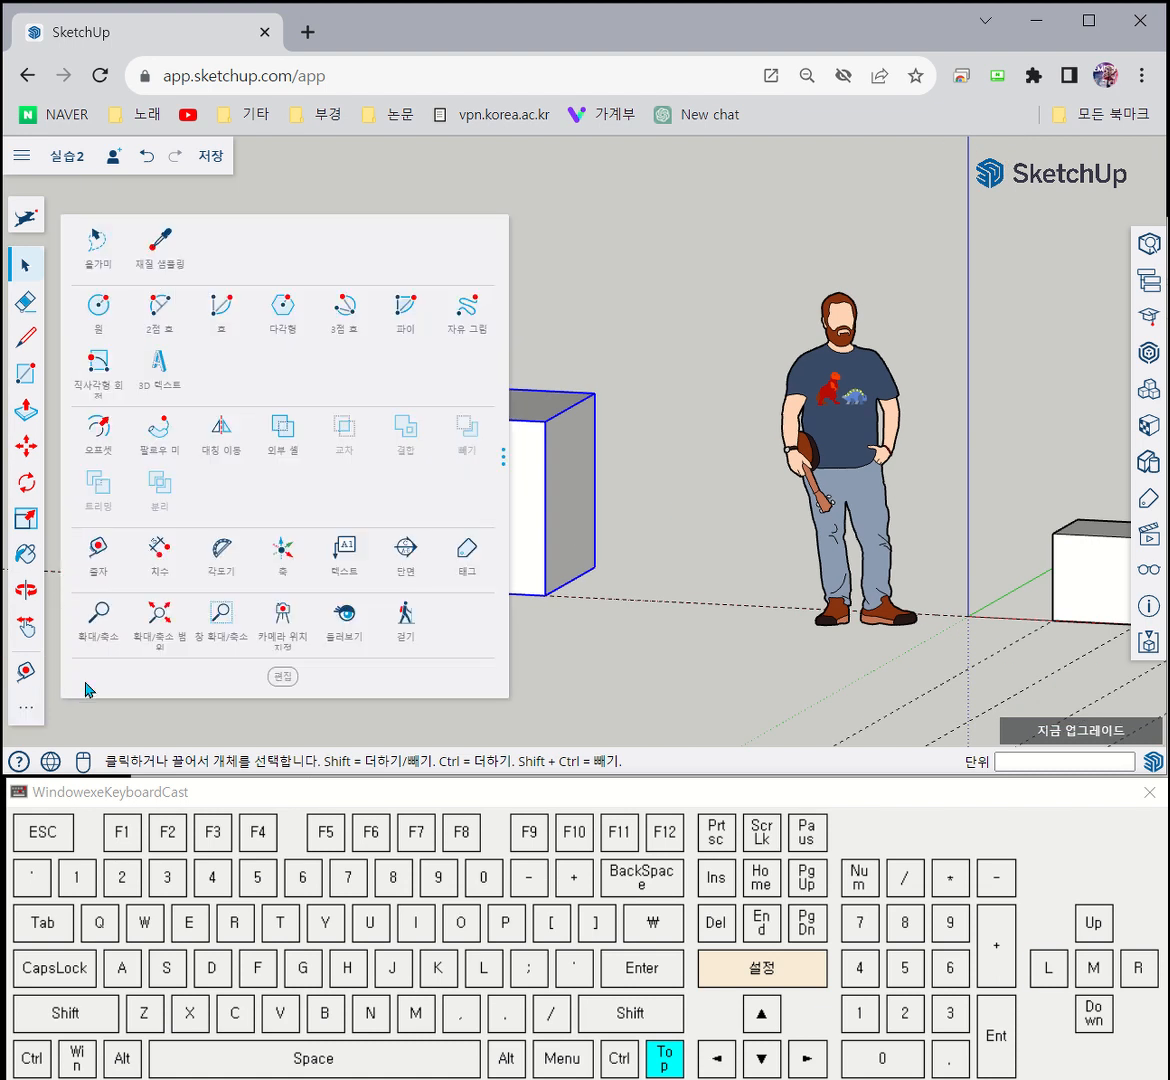
{"action": "left_click", "coordinate": [159, 566]}
{"action": "left_click", "coordinate": [450, 590]}
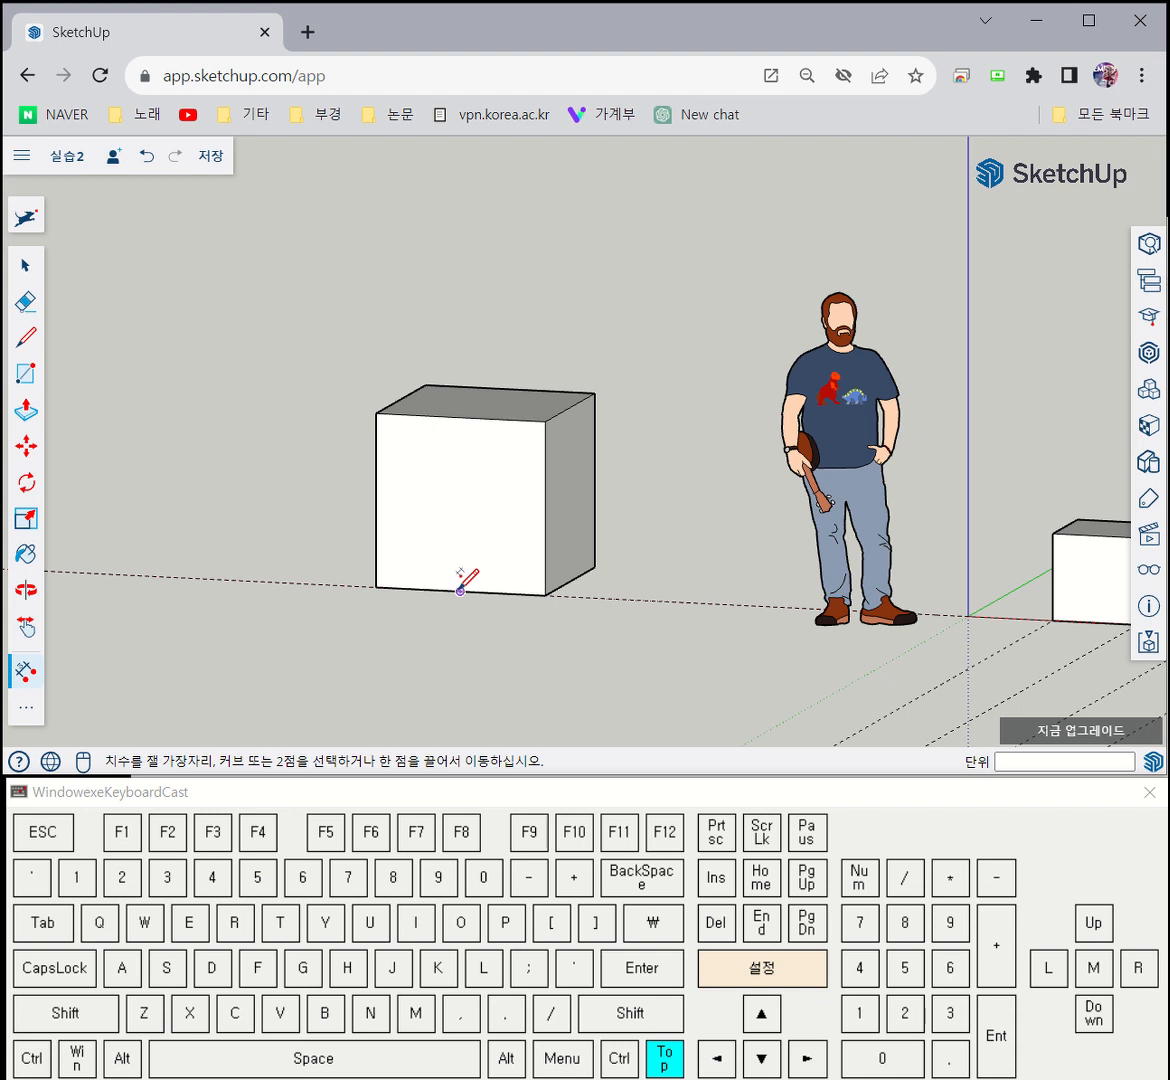
{"action": "left_click", "coordinate": [460, 591]}
{"action": "key", "text": "Escape"}
{"action": "left_click", "coordinate": [375, 587]}
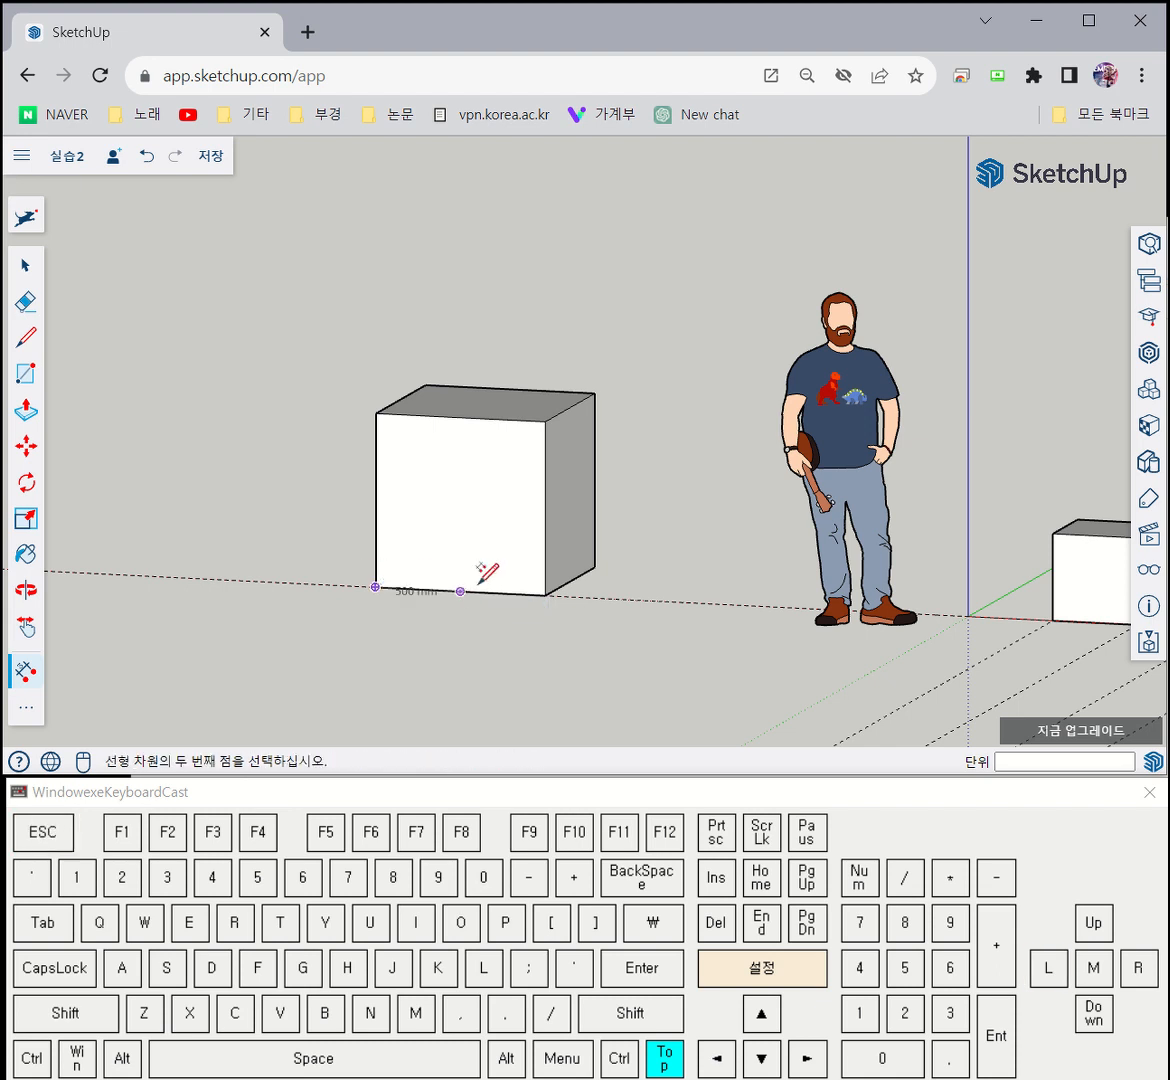
{"action": "left_click", "coordinate": [545, 596]}
{"action": "left_click", "coordinate": [476, 645]}
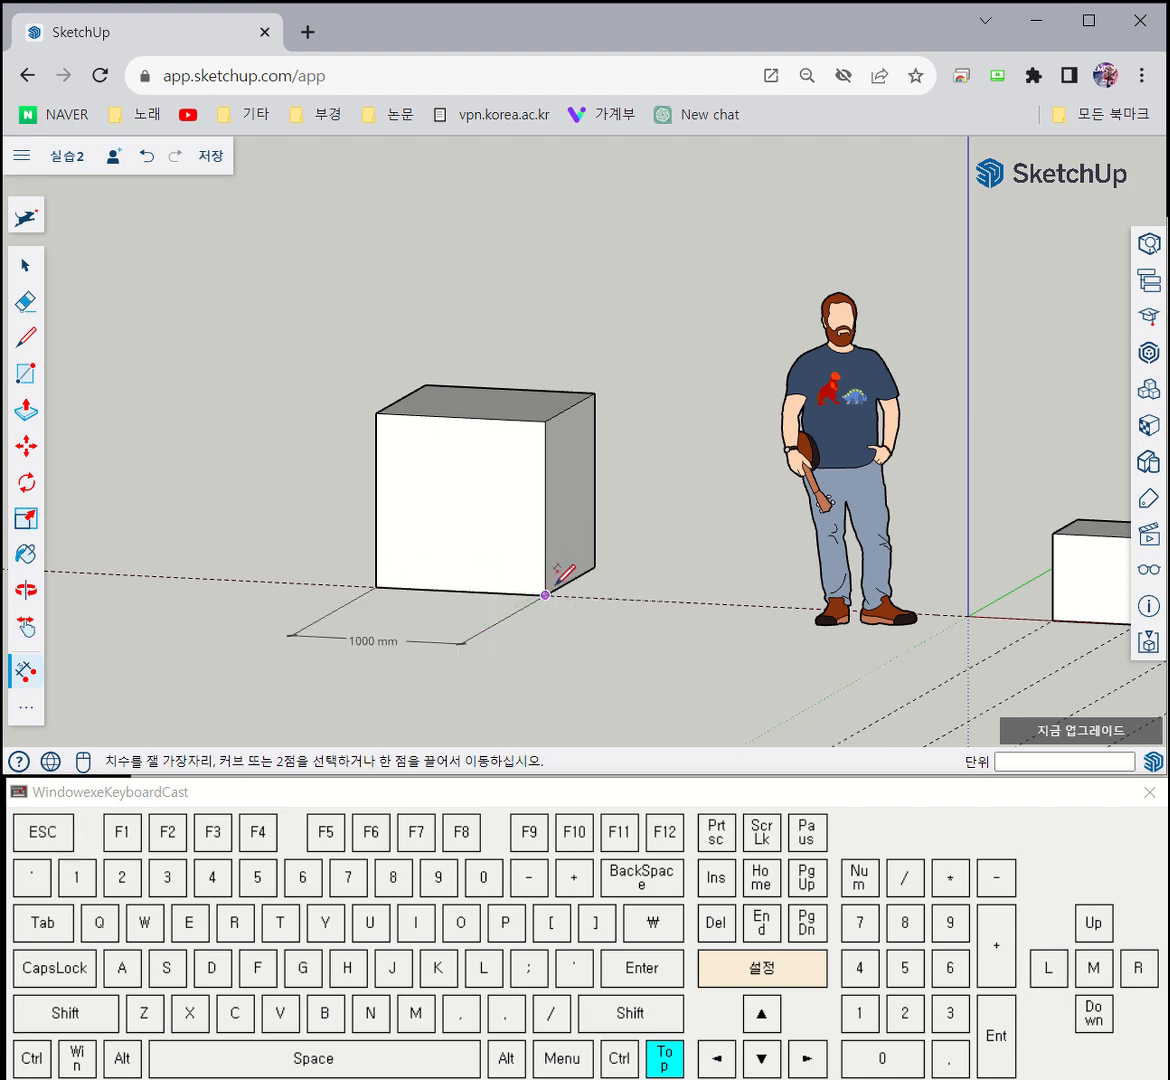
Dimension the enlarged cube's height beside its front vertical edge and its depth along the opposite side's bottom edge
{"action": "left_click", "coordinate": [545, 596]}
{"action": "left_click", "coordinate": [545, 421]}
{"action": "left_click", "coordinate": [690, 480]}
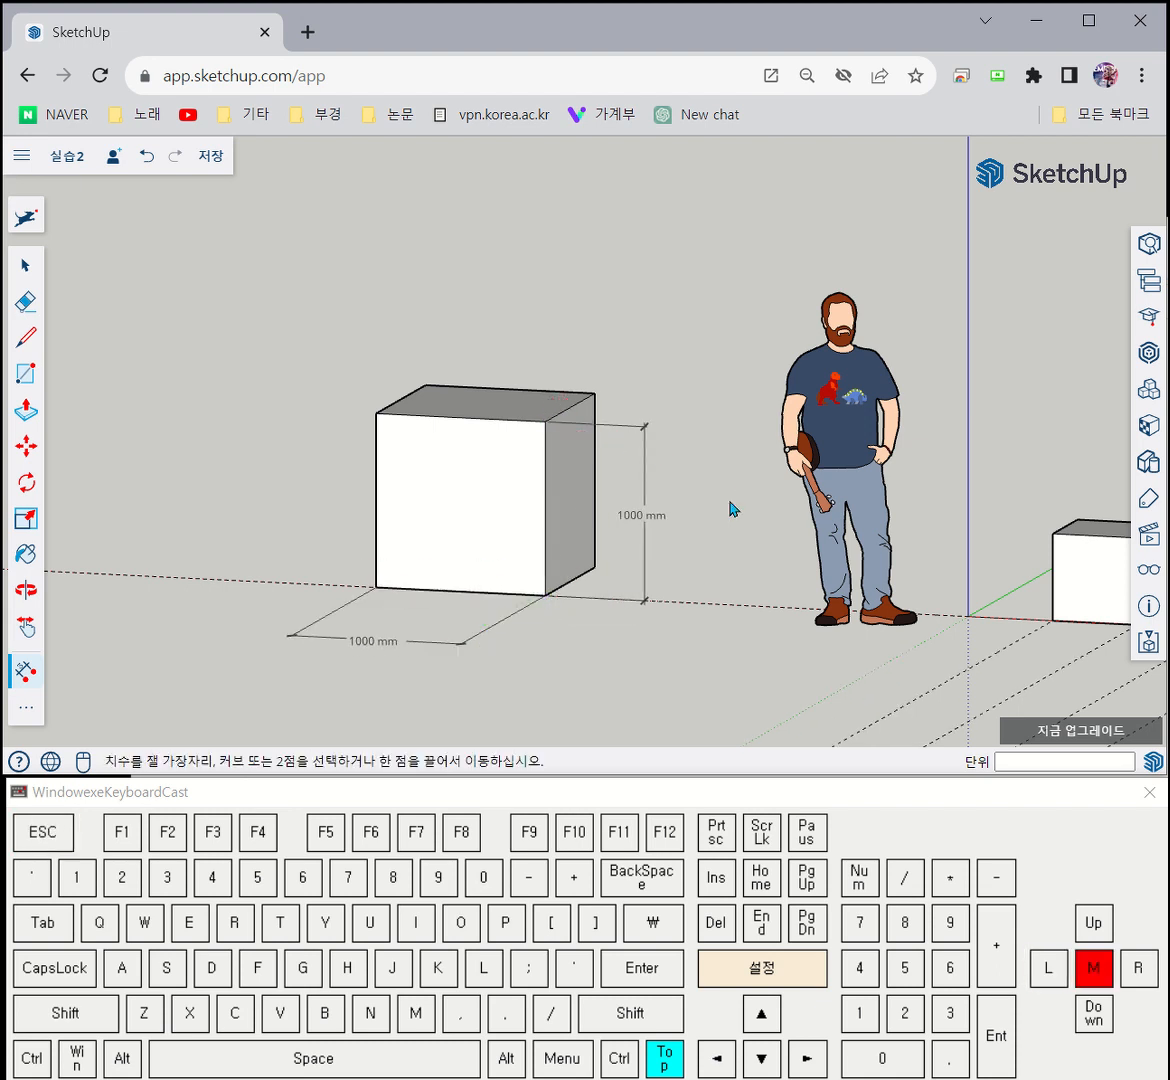
{"action": "middle_click_drag", "start_coordinate": [731, 509], "coordinate": [697, 546]}
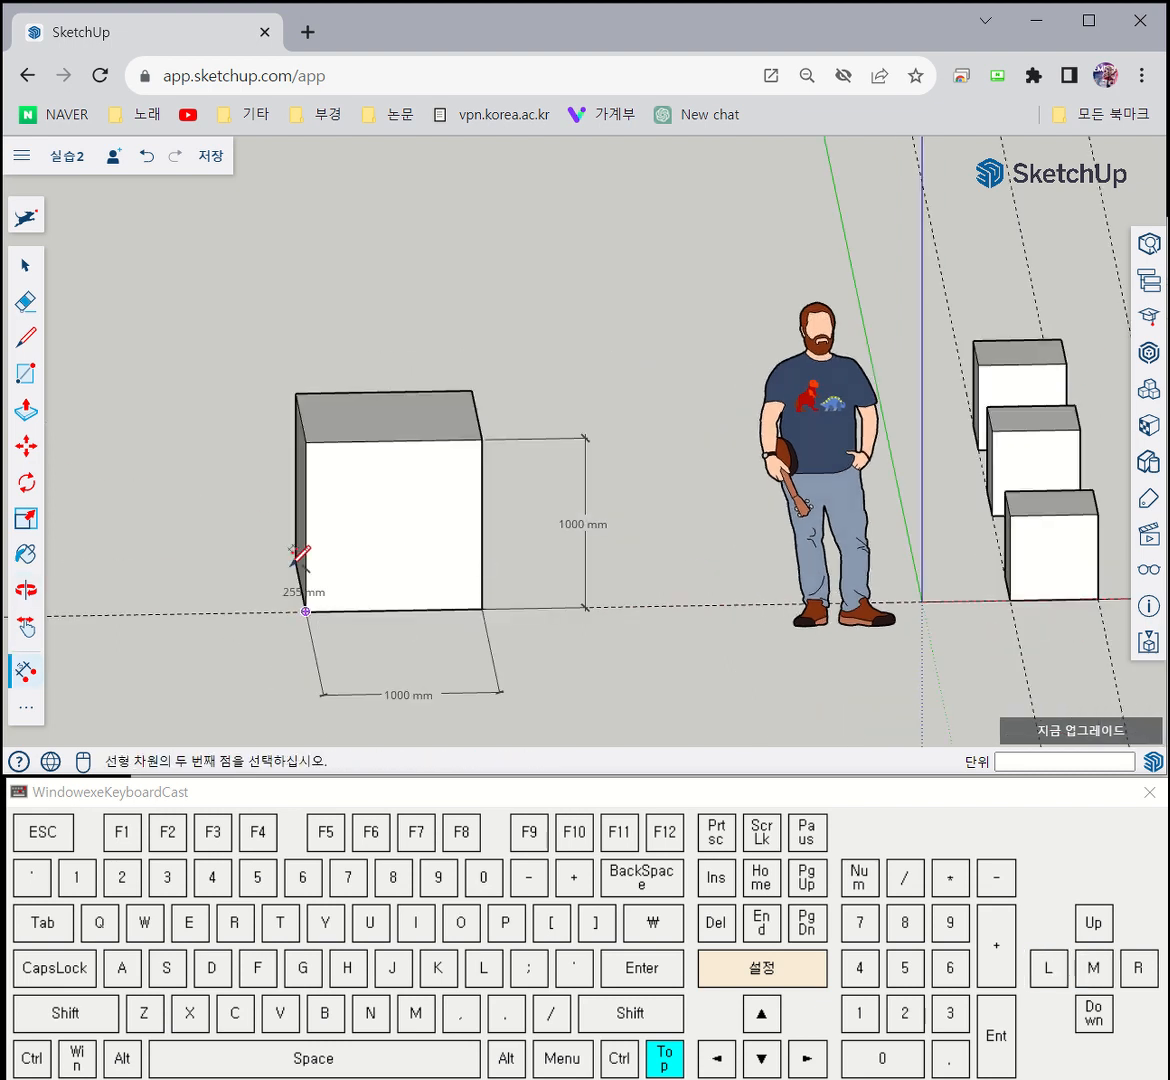
{"action": "middle_click_drag", "start_coordinate": [300, 560], "coordinate": [340, 588]}
{"action": "left_click", "coordinate": [335, 594]}
{"action": "left_click", "coordinate": [285, 617]}
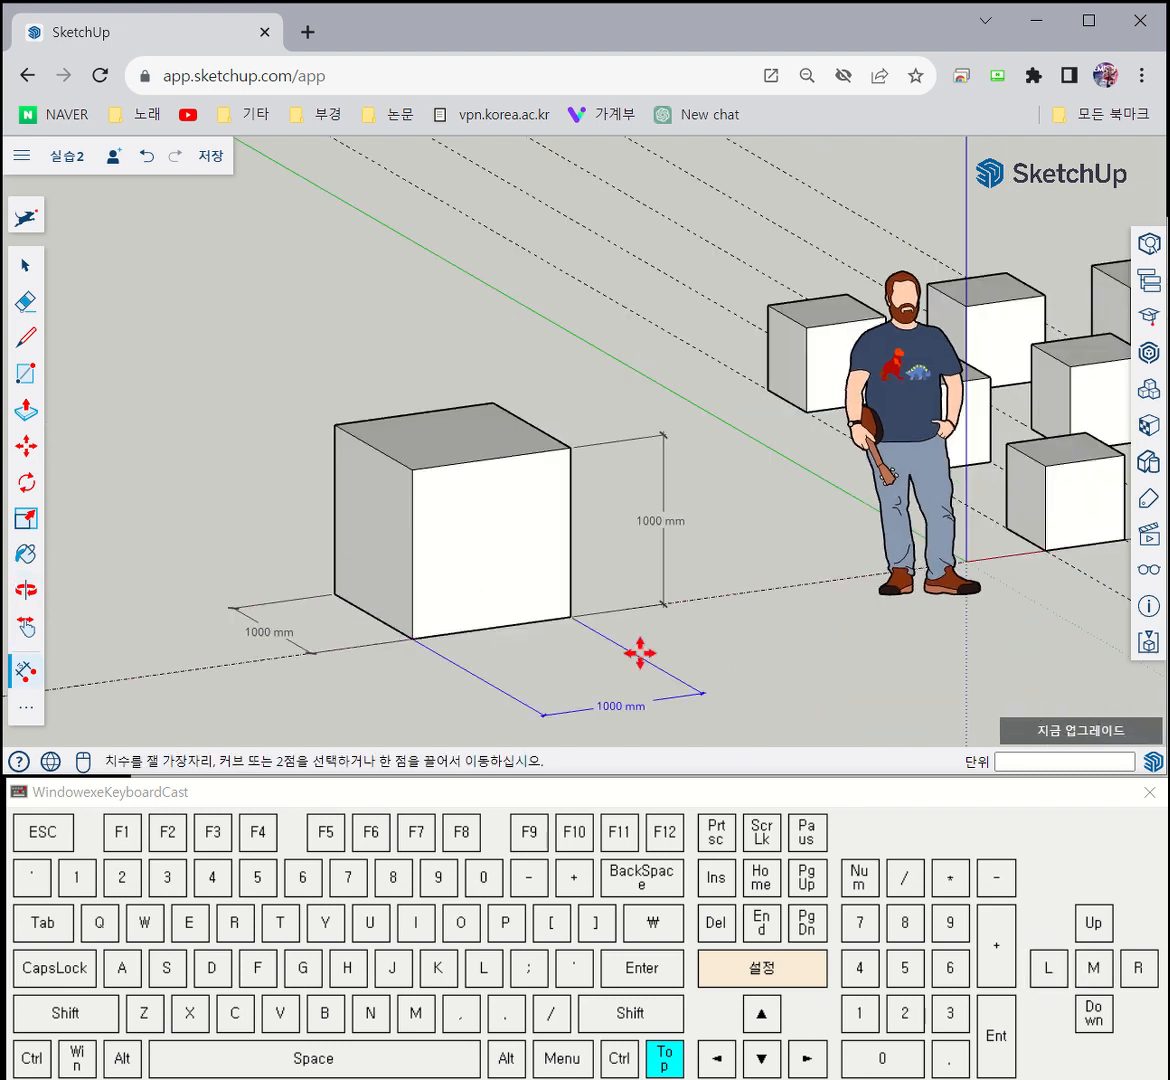
Open the enlarged cube's group for editing so its top face can be pushed or pulled
{"action": "middle_click_drag", "start_coordinate": [635, 653], "coordinate": [382, 710]}
{"action": "mouse_move", "coordinate": [414, 652]}
{"action": "middle_mouse_down", "text": "shift"}
{"action": "mouse_move", "coordinate": [478, 486]}
{"action": "mouse_move", "coordinate": [365, 405]}
{"action": "middle_mouse_up", "text": "shift"}
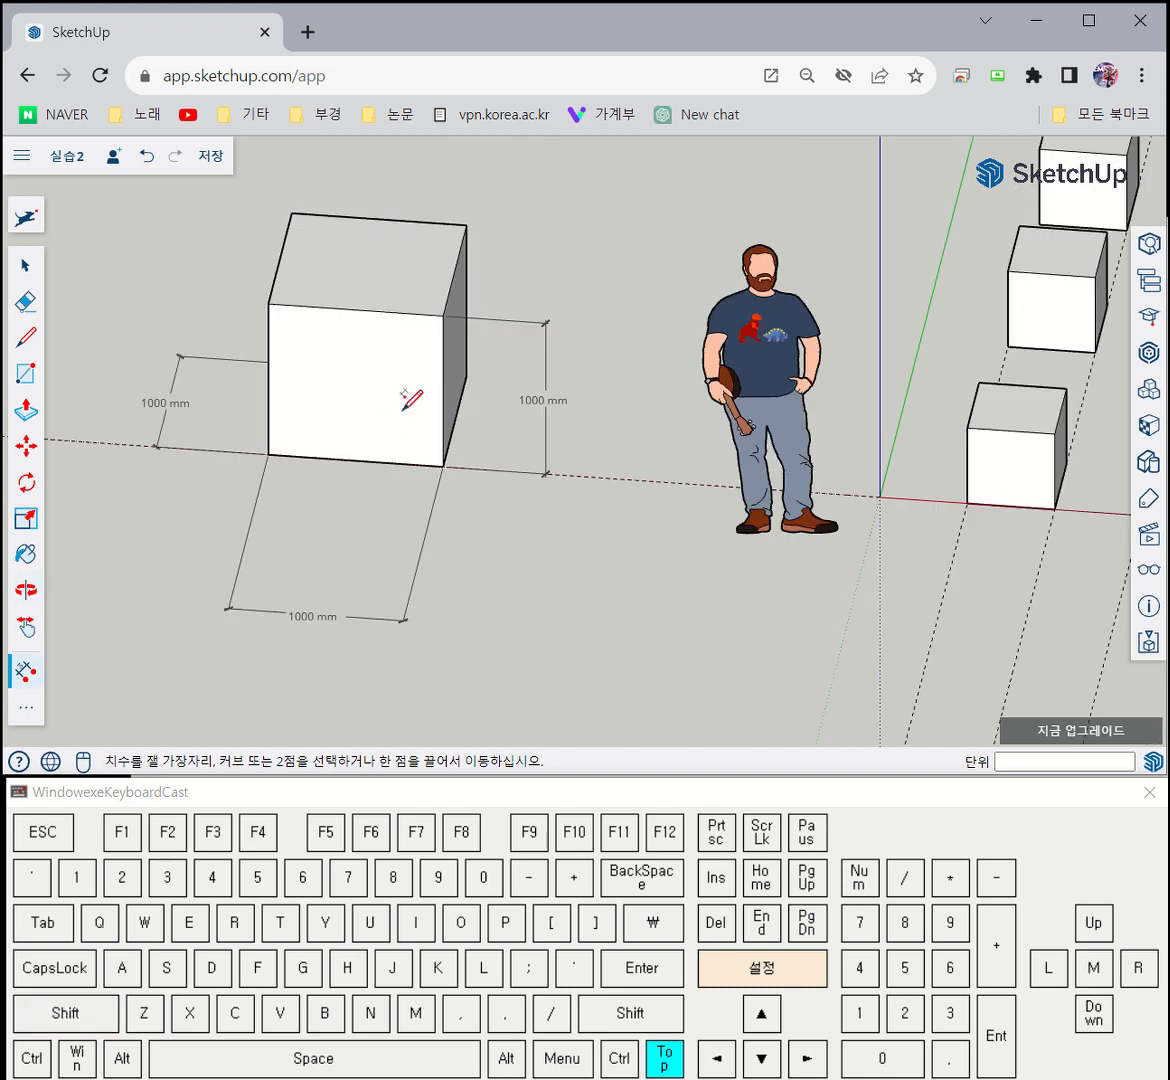
{"action": "left_click", "coordinate": [33, 419]}
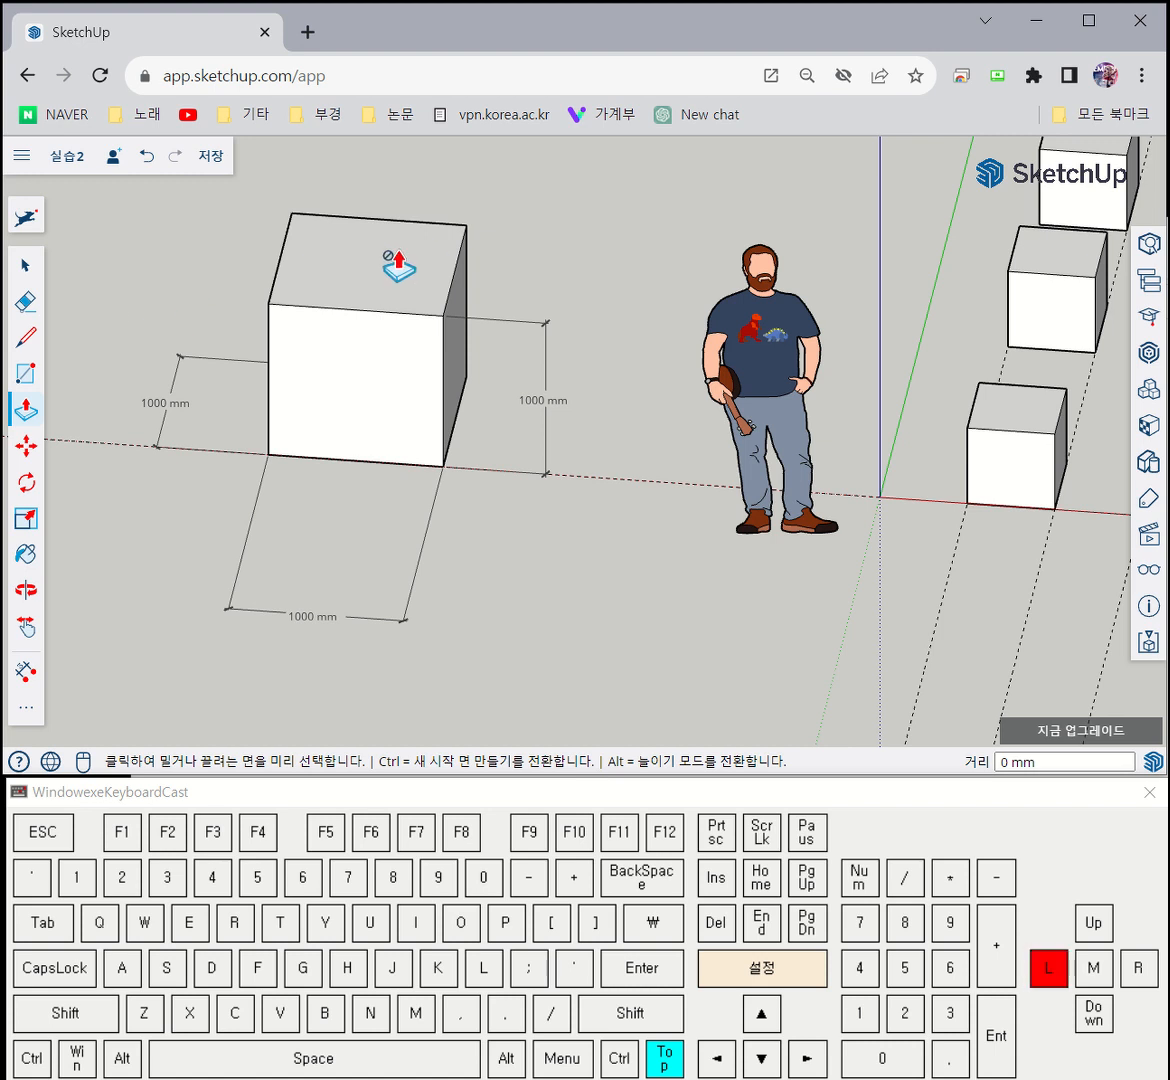
{"action": "left_click", "coordinate": [25, 265]}
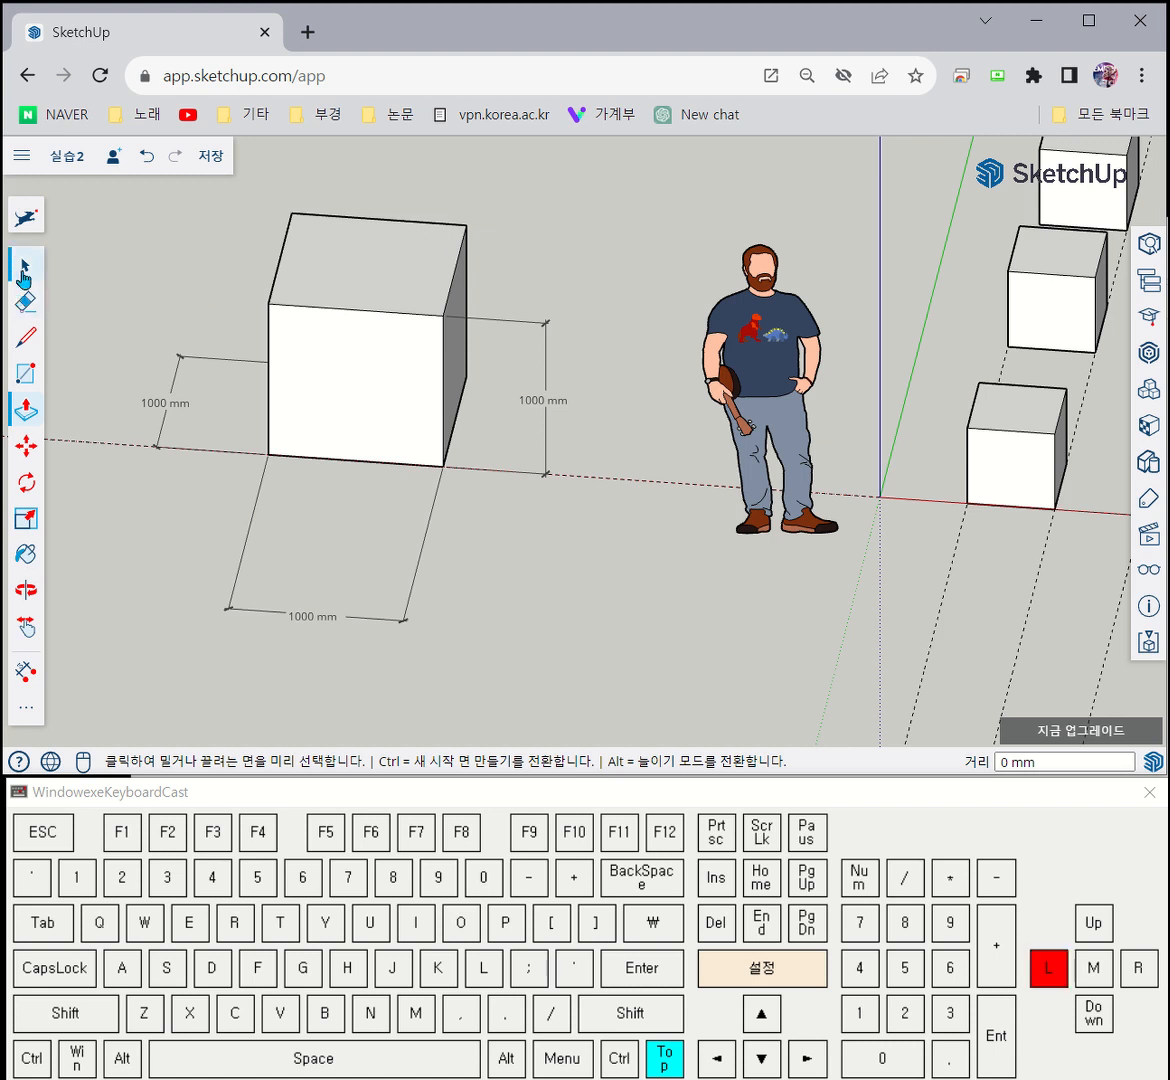
{"action": "double_click", "coordinate": [399, 282]}
Pull the cube's top face up 1000 mm as a new starting face that keeps the original edges, and exit group editing
{"action": "left_click", "coordinate": [34, 406]}
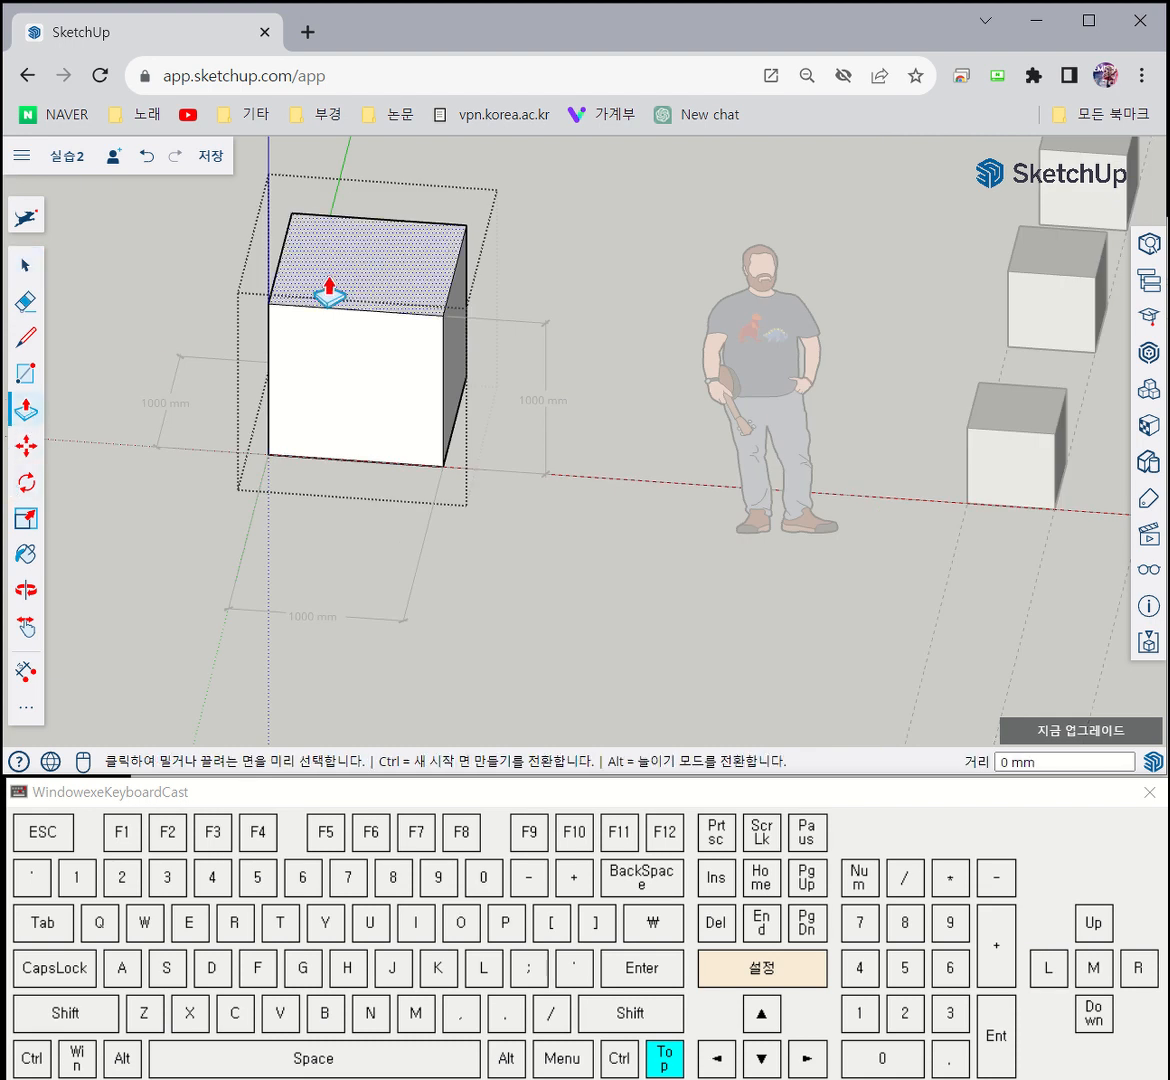
{"action": "left_click", "coordinate": [324, 291]}
{"action": "type", "text": "1000"}
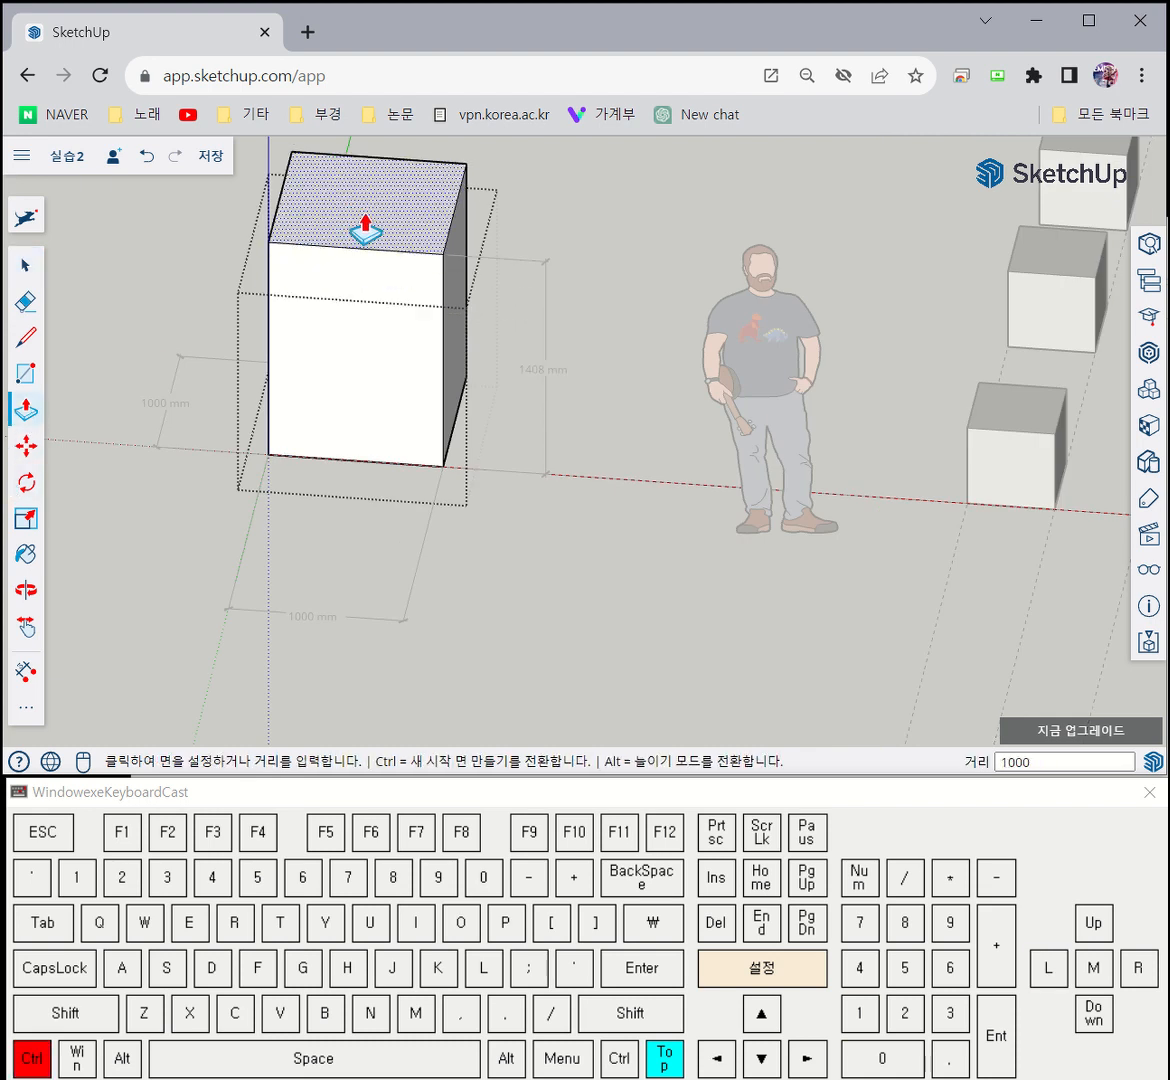
{"action": "key", "text": "ctrl"}
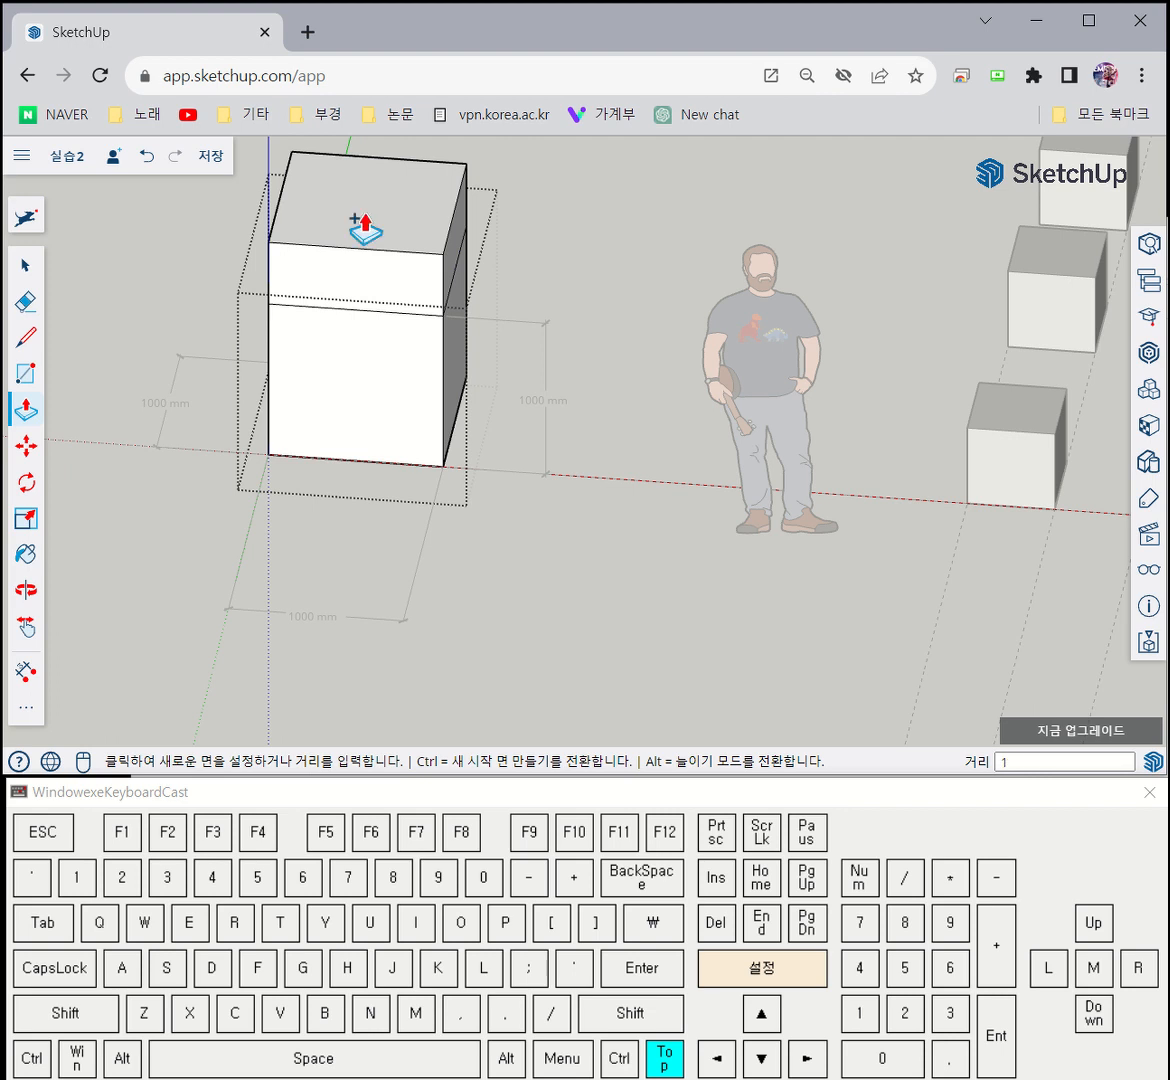
{"action": "type", "text": "1000"}
{"action": "key", "text": "Return"}
{"action": "middle_click_drag", "start_coordinate": [410, 282], "coordinate": [178, 385]}
{"action": "left_click", "coordinate": [26, 263]}
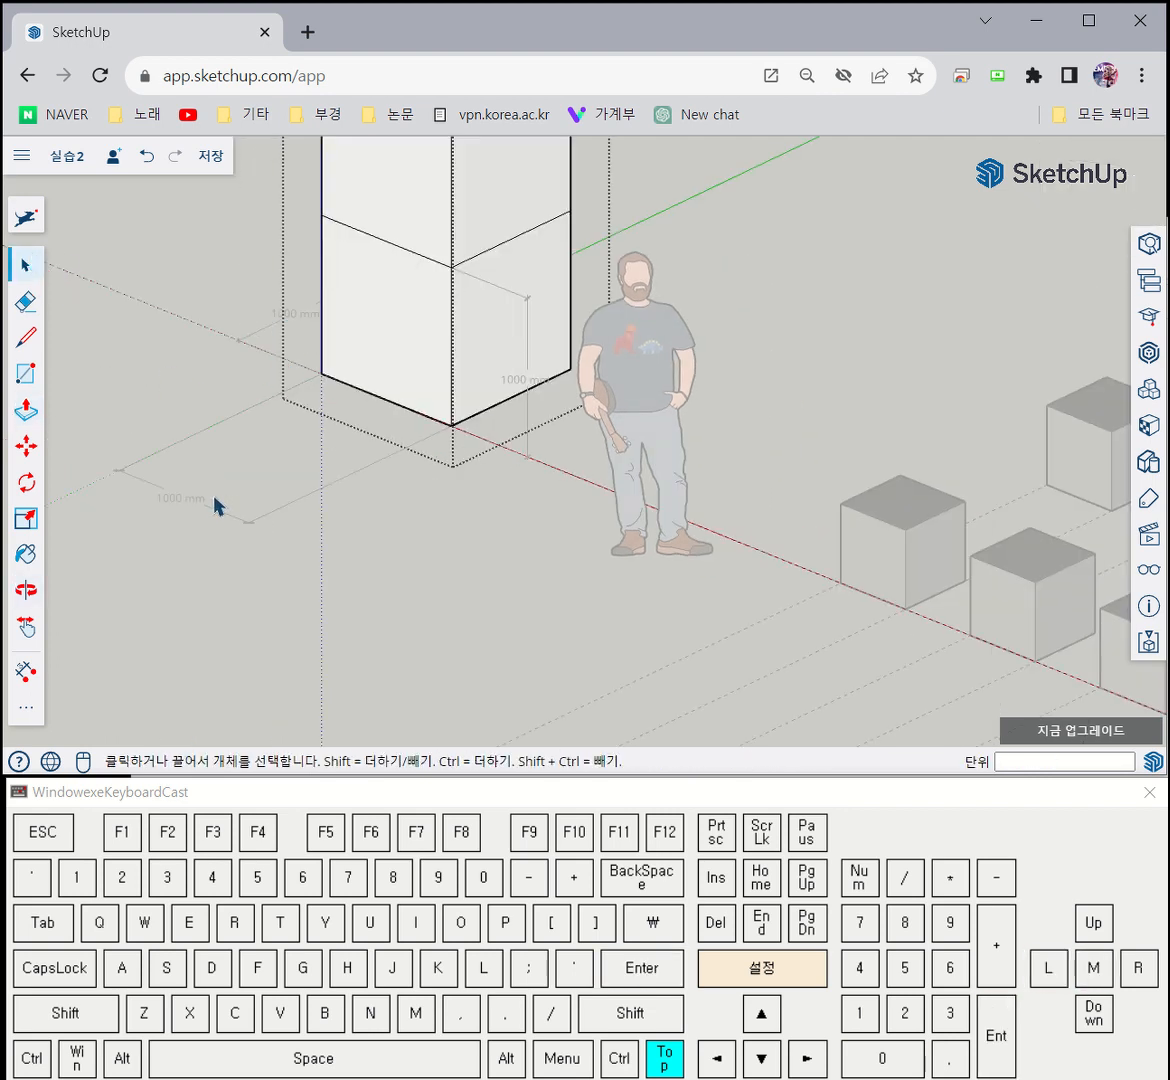
{"action": "scroll", "coordinate": [350, 512], "scroll_direction": "down", "scroll_amount": 6}
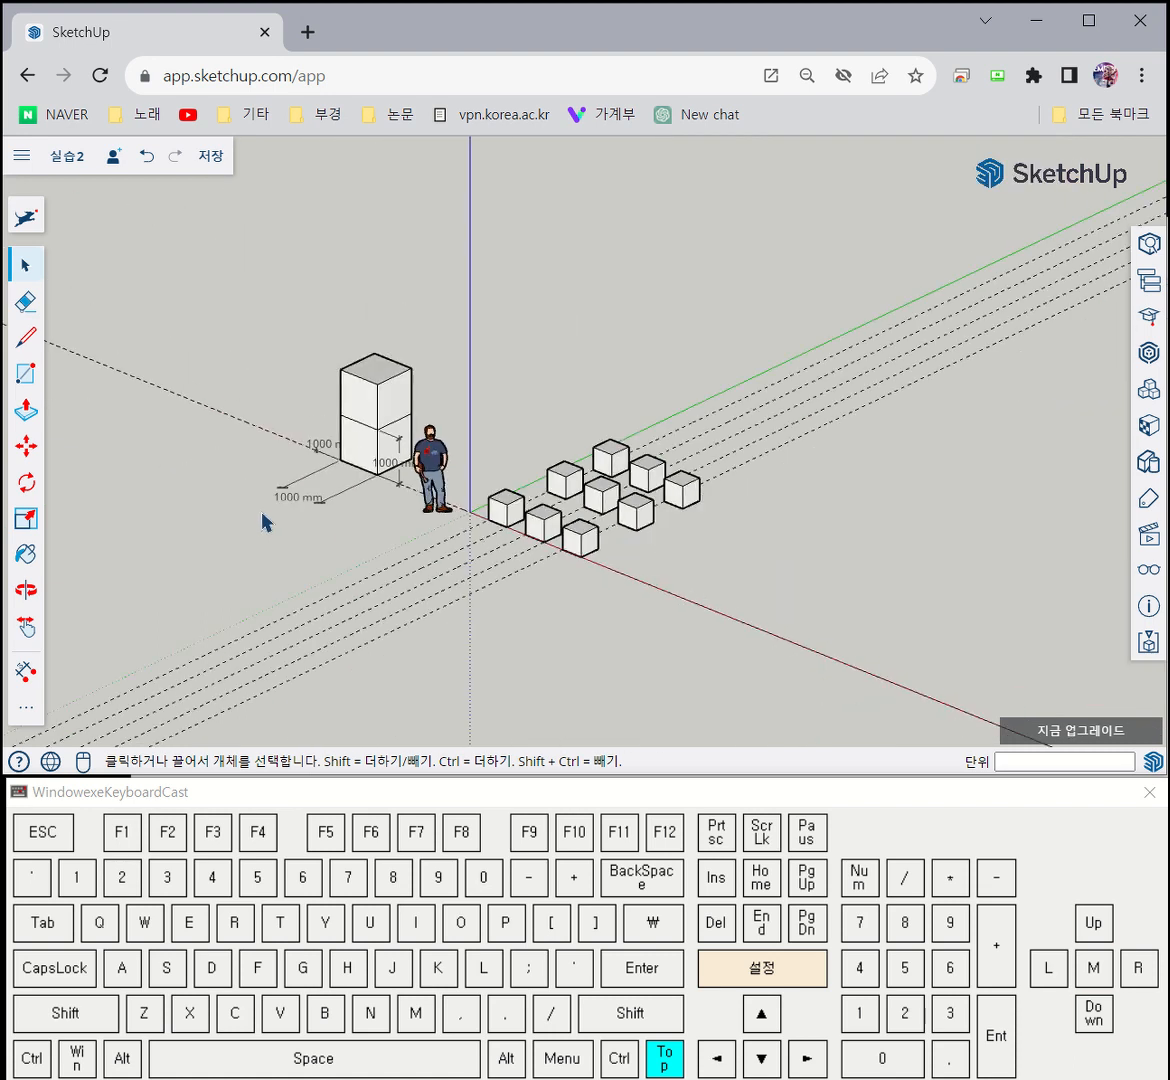
{"action": "middle_click_drag", "start_coordinate": [264, 520], "coordinate": [445, 592]}
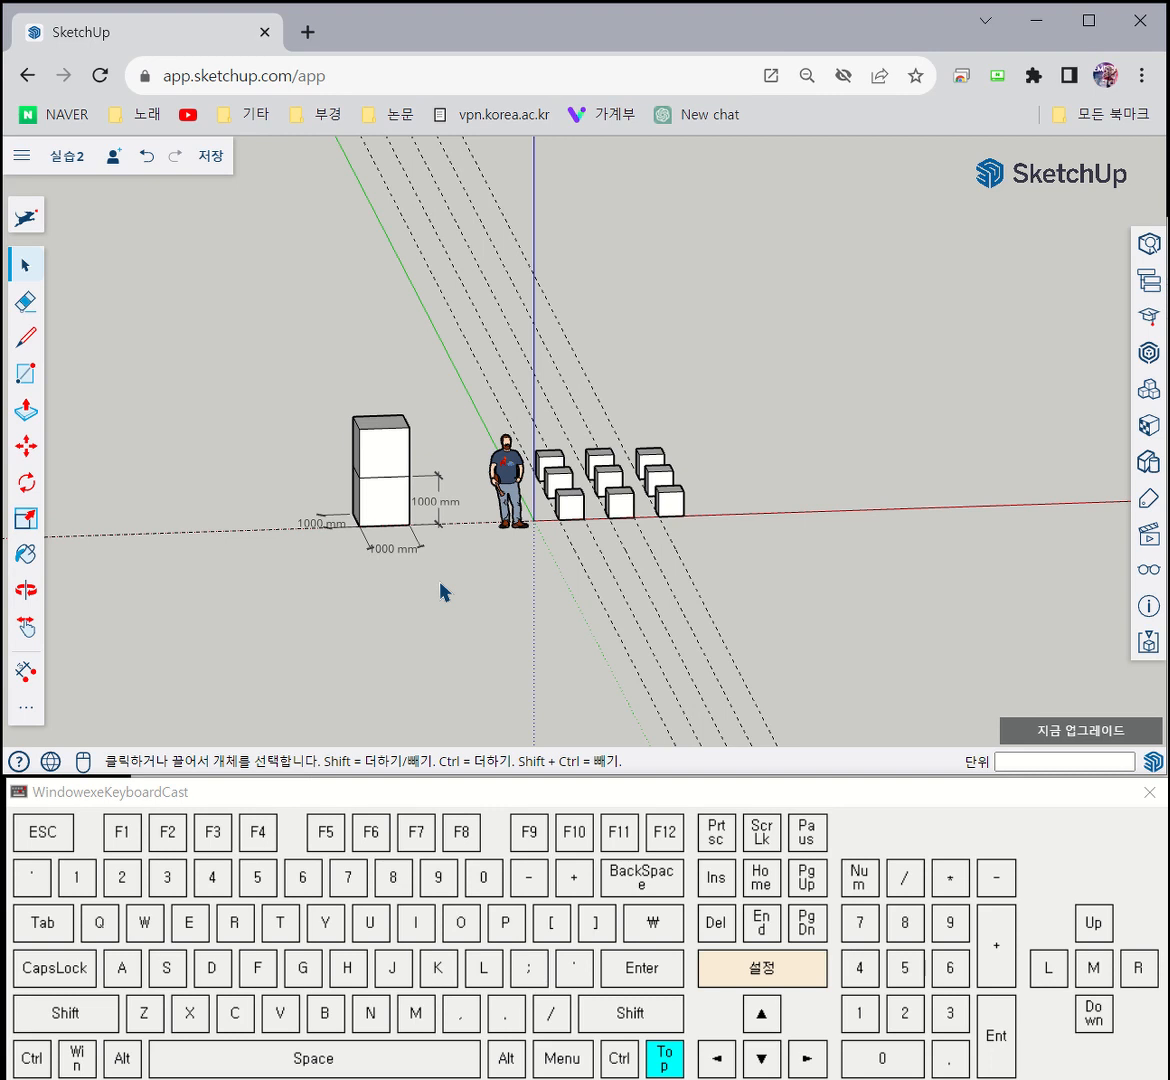
{"action": "left_click", "coordinate": [27, 484]}
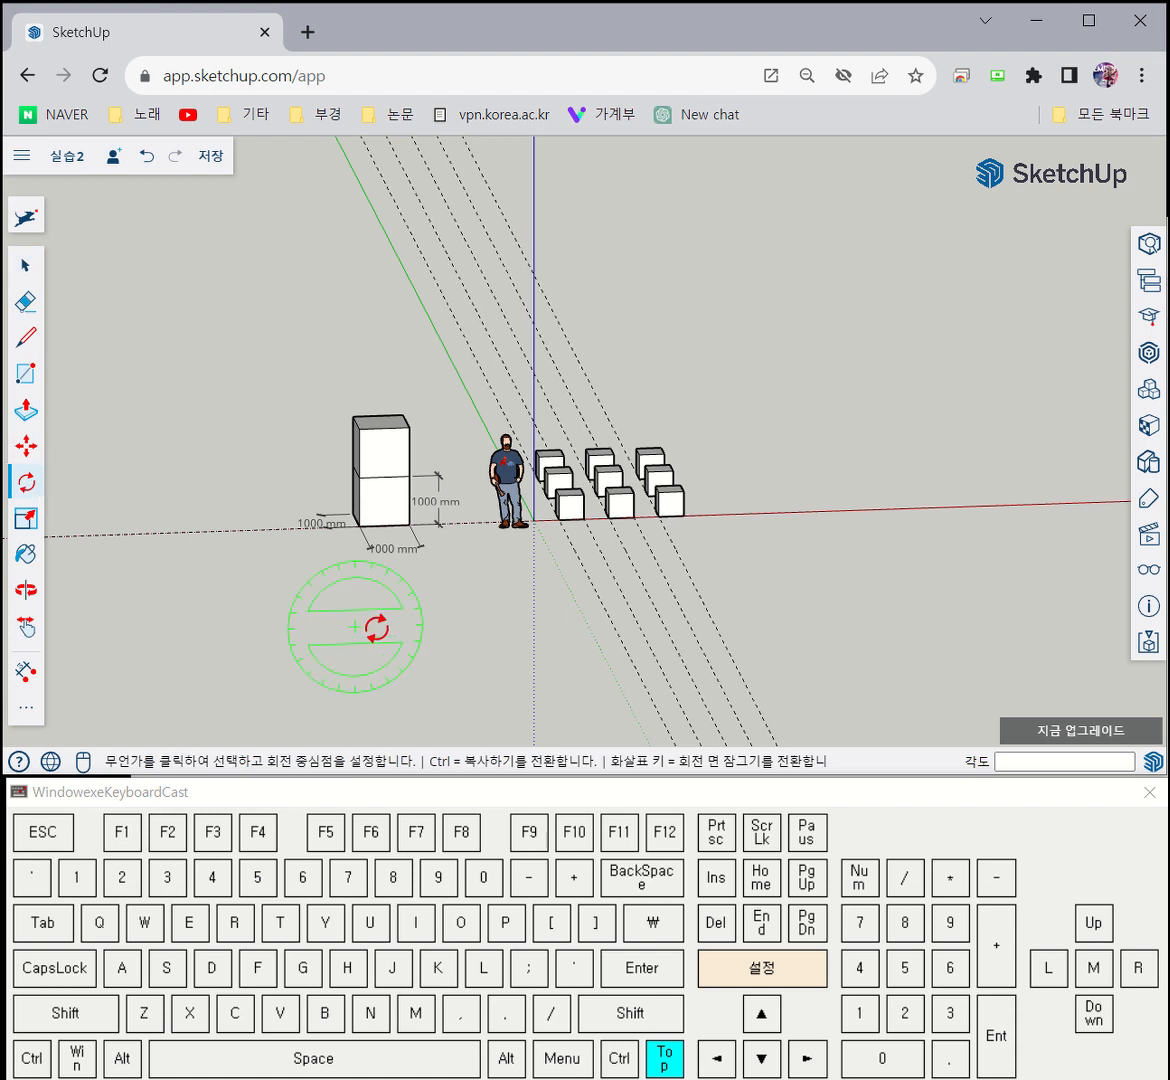
{"action": "scroll", "coordinate": [343, 607], "scroll_direction": "up", "scroll_amount": 5}
{"action": "scroll", "coordinate": [343, 607], "scroll_direction": "down", "scroll_amount": 5}
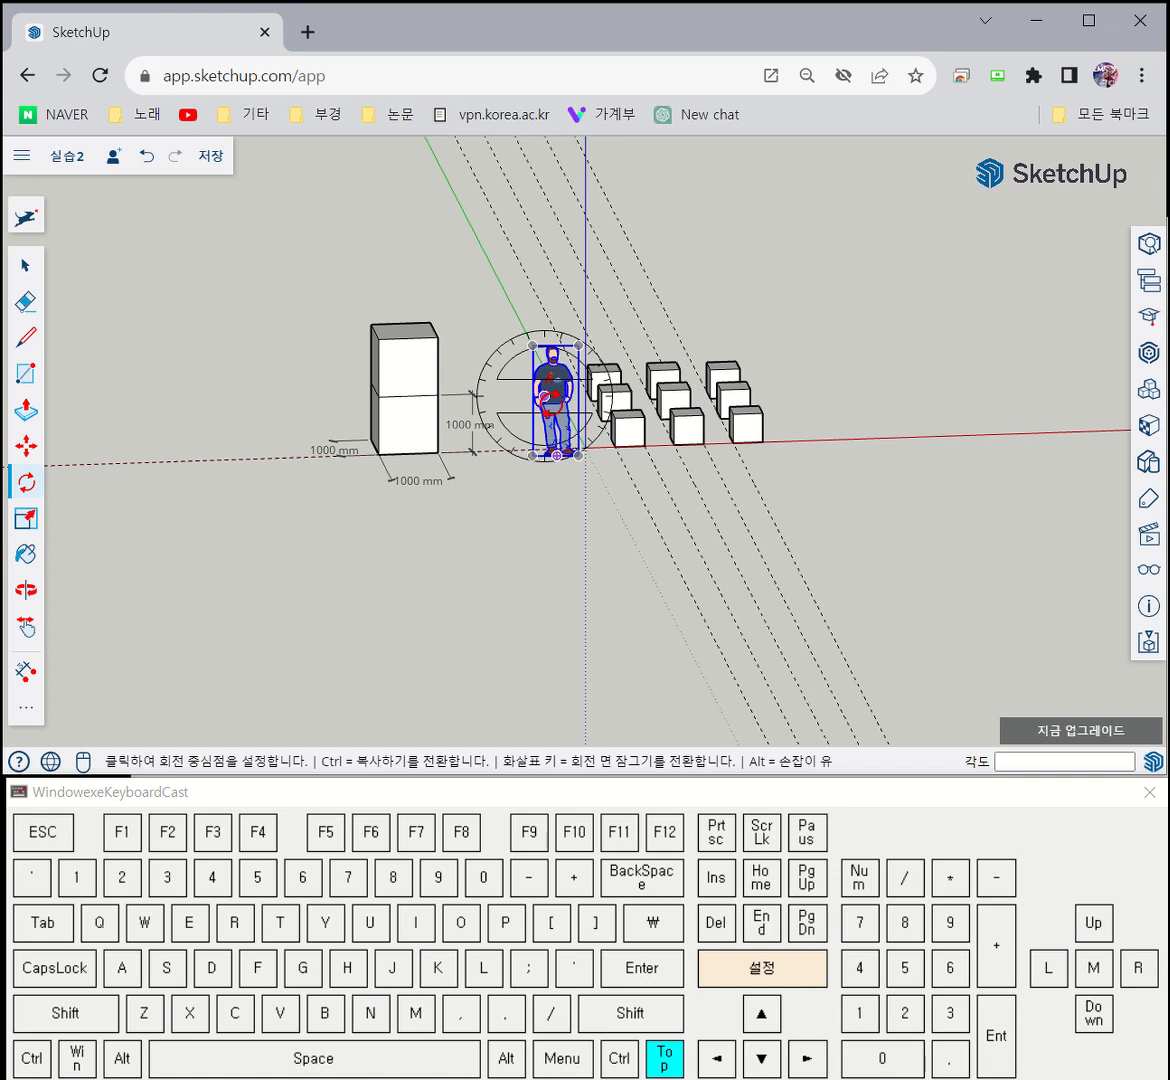
{"action": "middle_click_drag", "start_coordinate": [390, 458], "coordinate": [558, 457]}
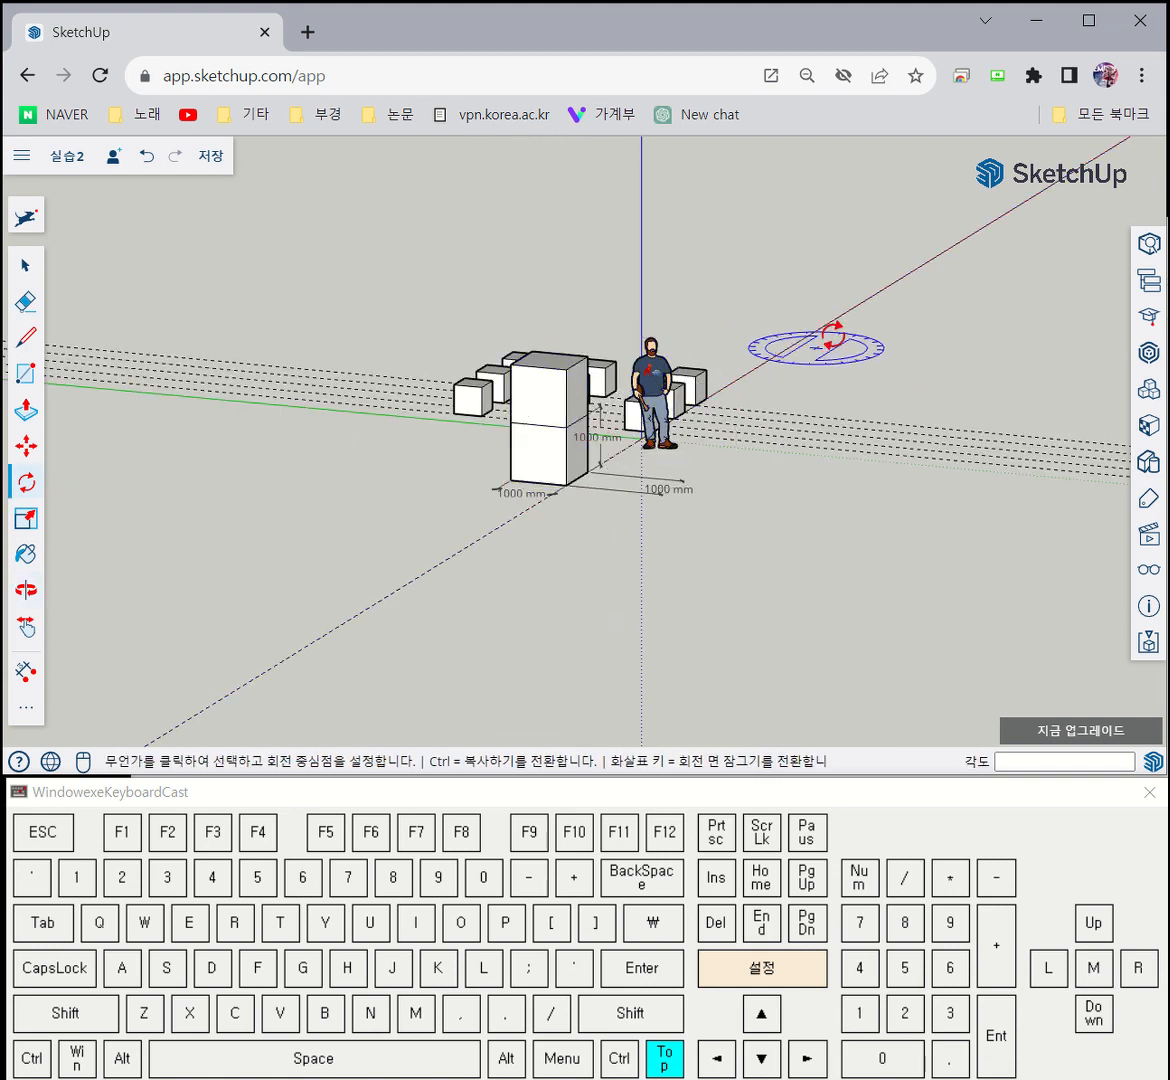
{"action": "middle_click_drag", "start_coordinate": [653, 392], "coordinate": [287, 522]}
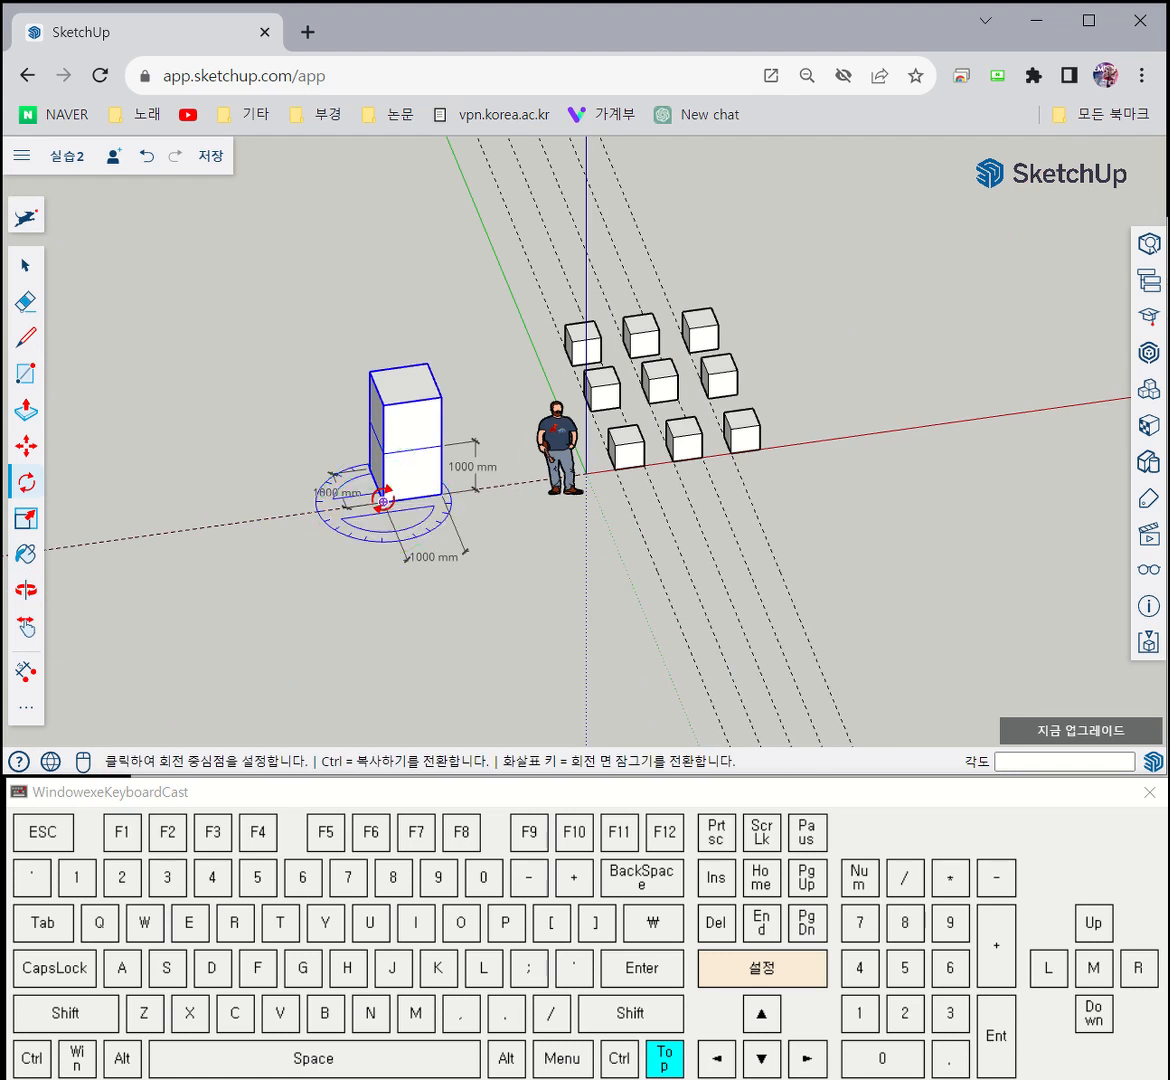
{"action": "scroll", "coordinate": [383, 500], "scroll_direction": "up", "scroll_amount": 2}
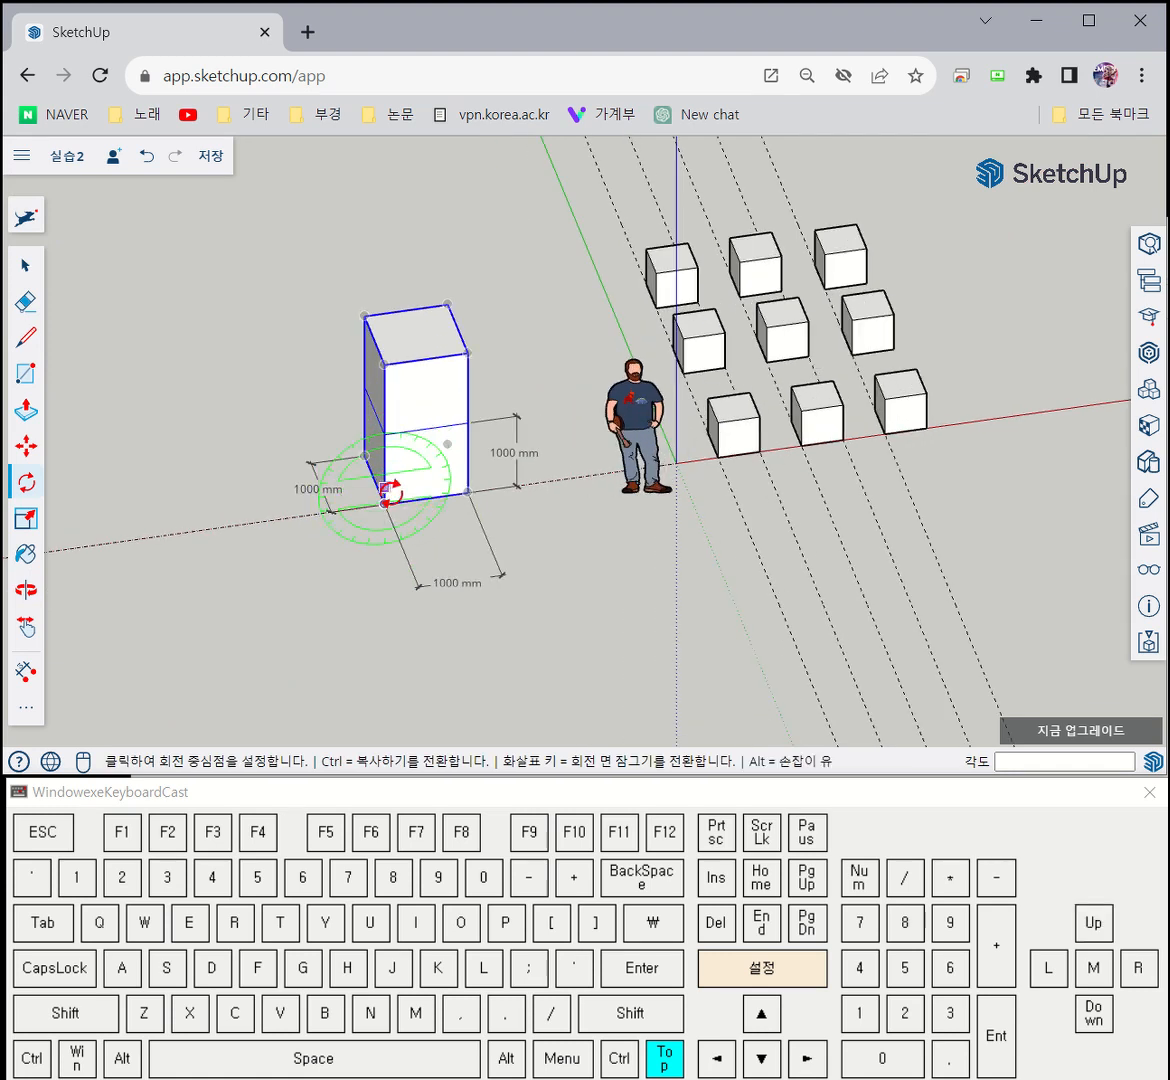
{"action": "scroll", "coordinate": [383, 498], "scroll_direction": "up", "scroll_amount": 4}
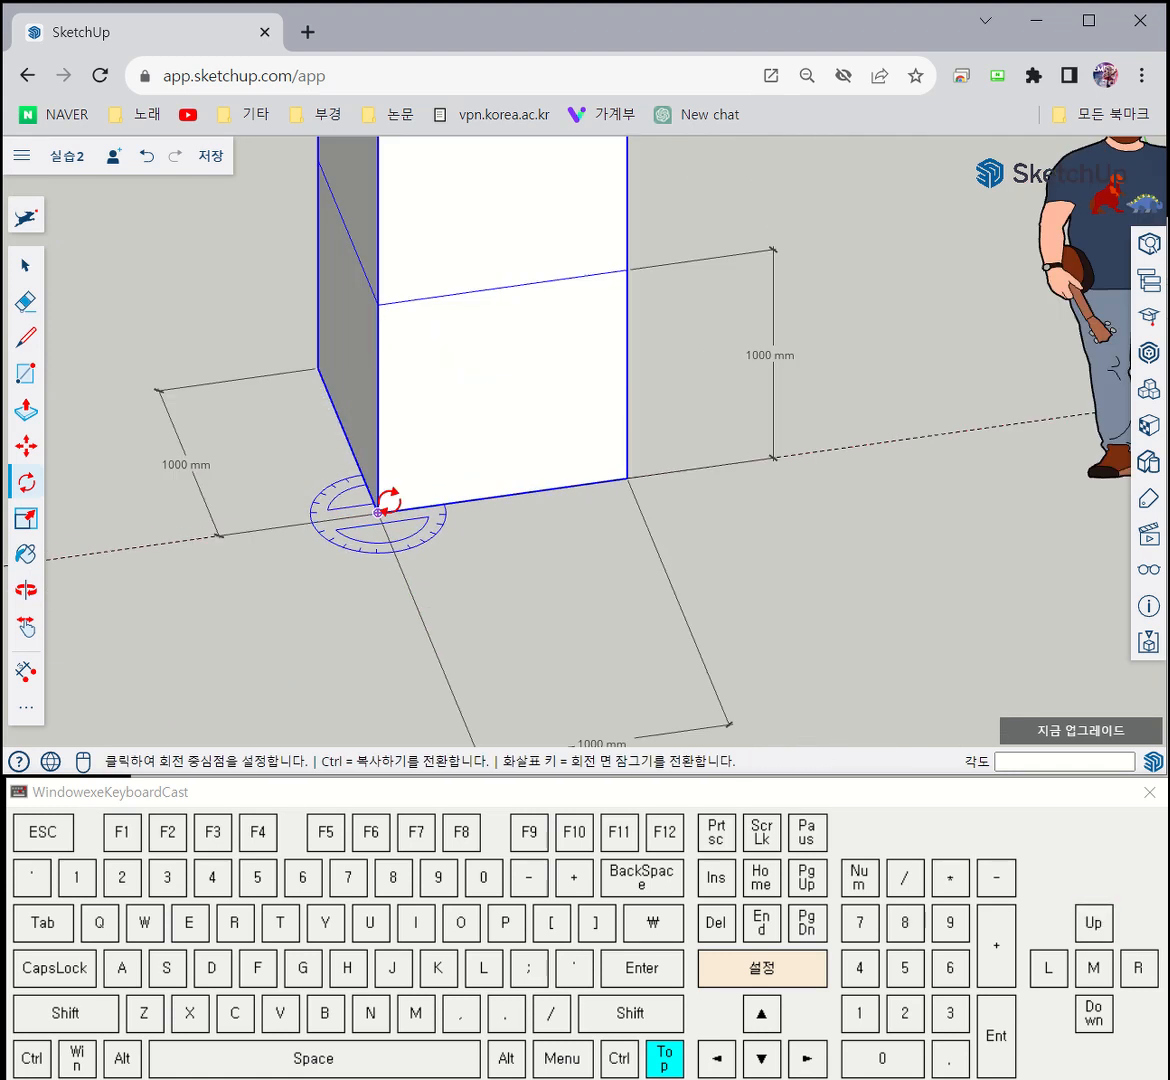
{"action": "scroll", "coordinate": [383, 496], "scroll_direction": "down", "scroll_amount": 3}
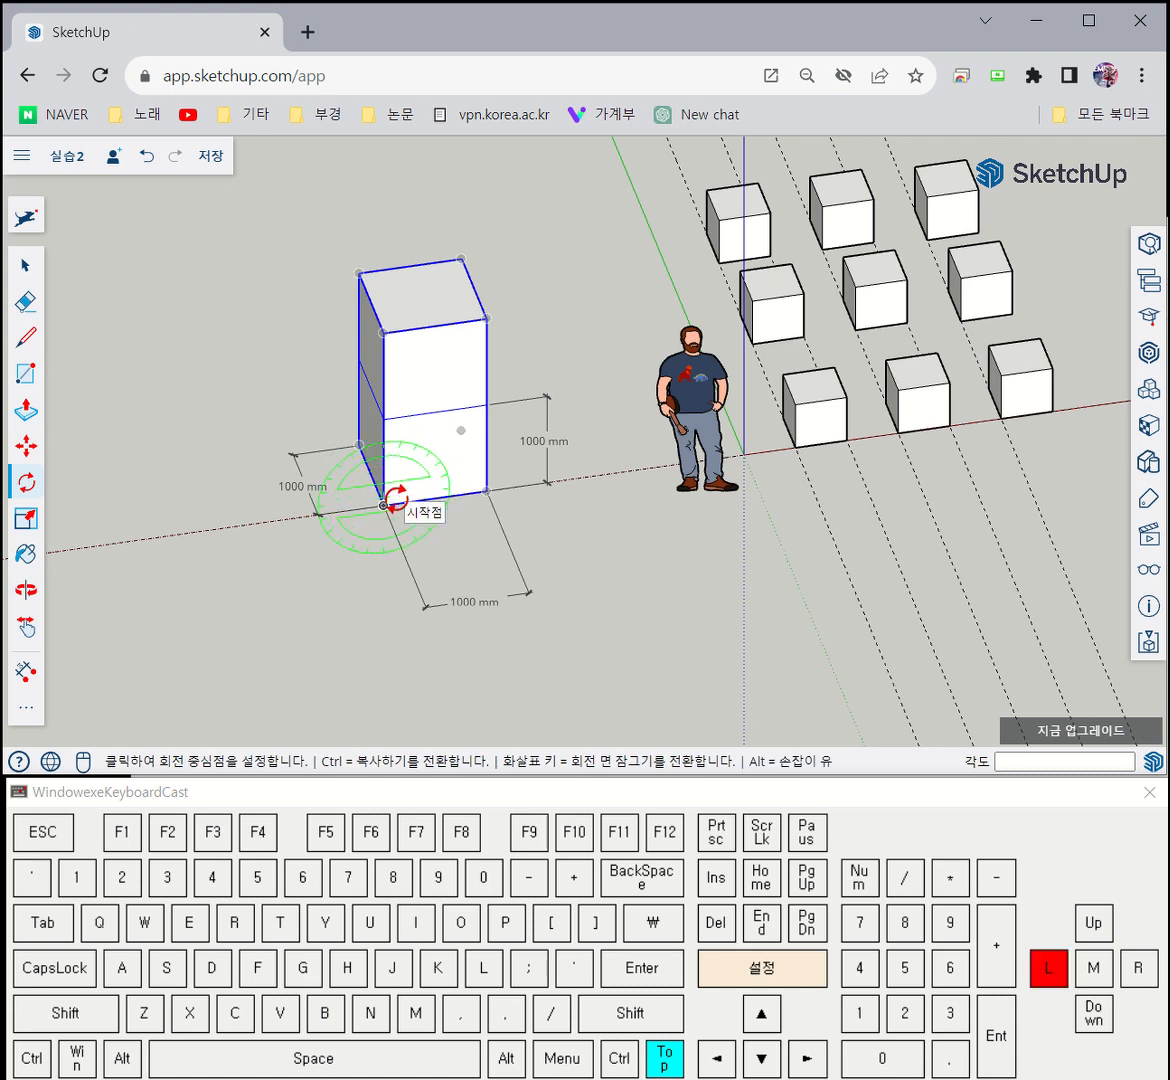
{"action": "left_click", "coordinate": [385, 504]}
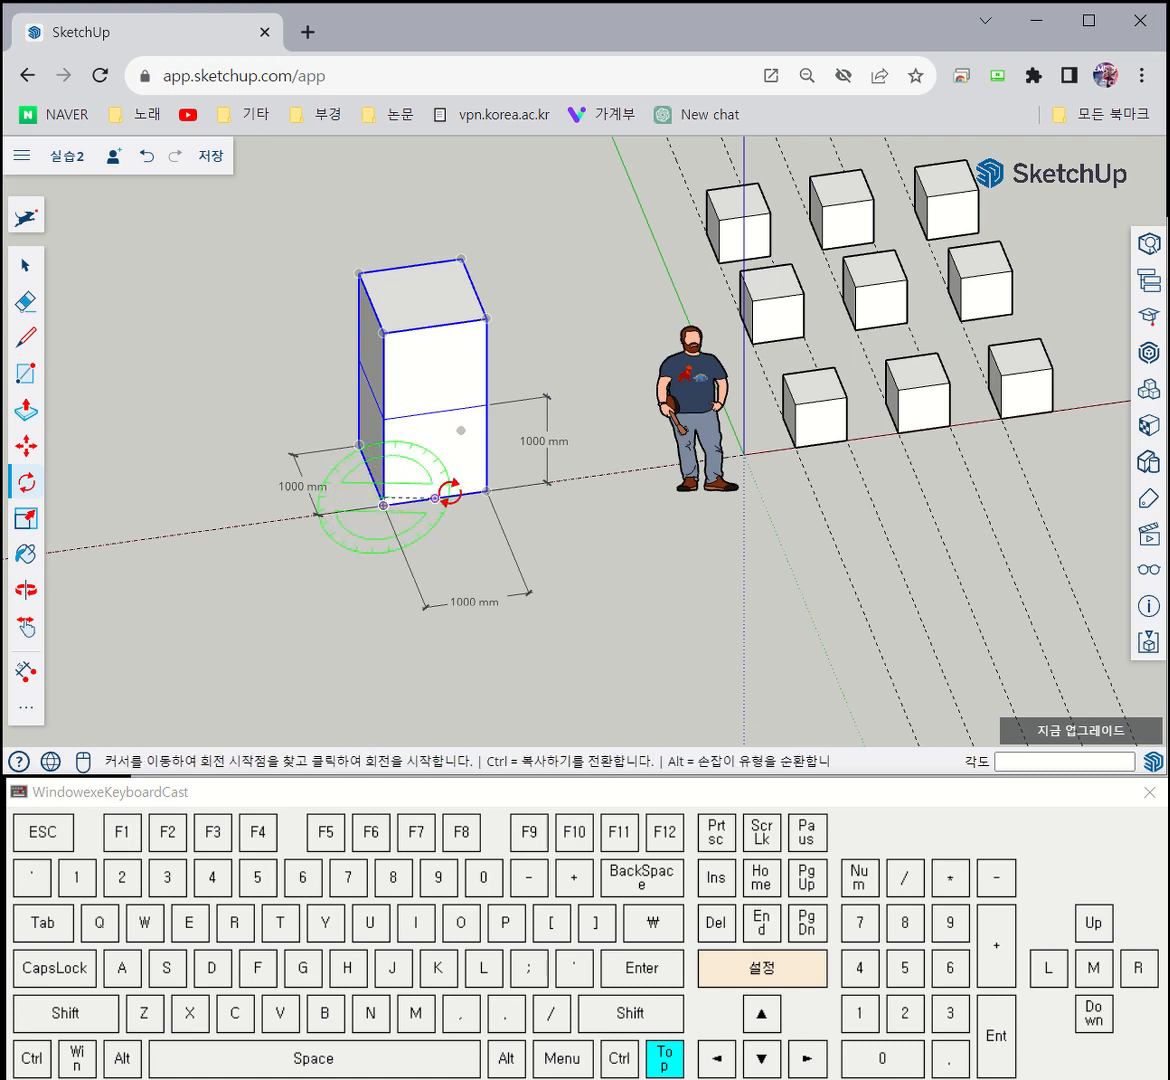
{"action": "left_click", "coordinate": [486, 481]}
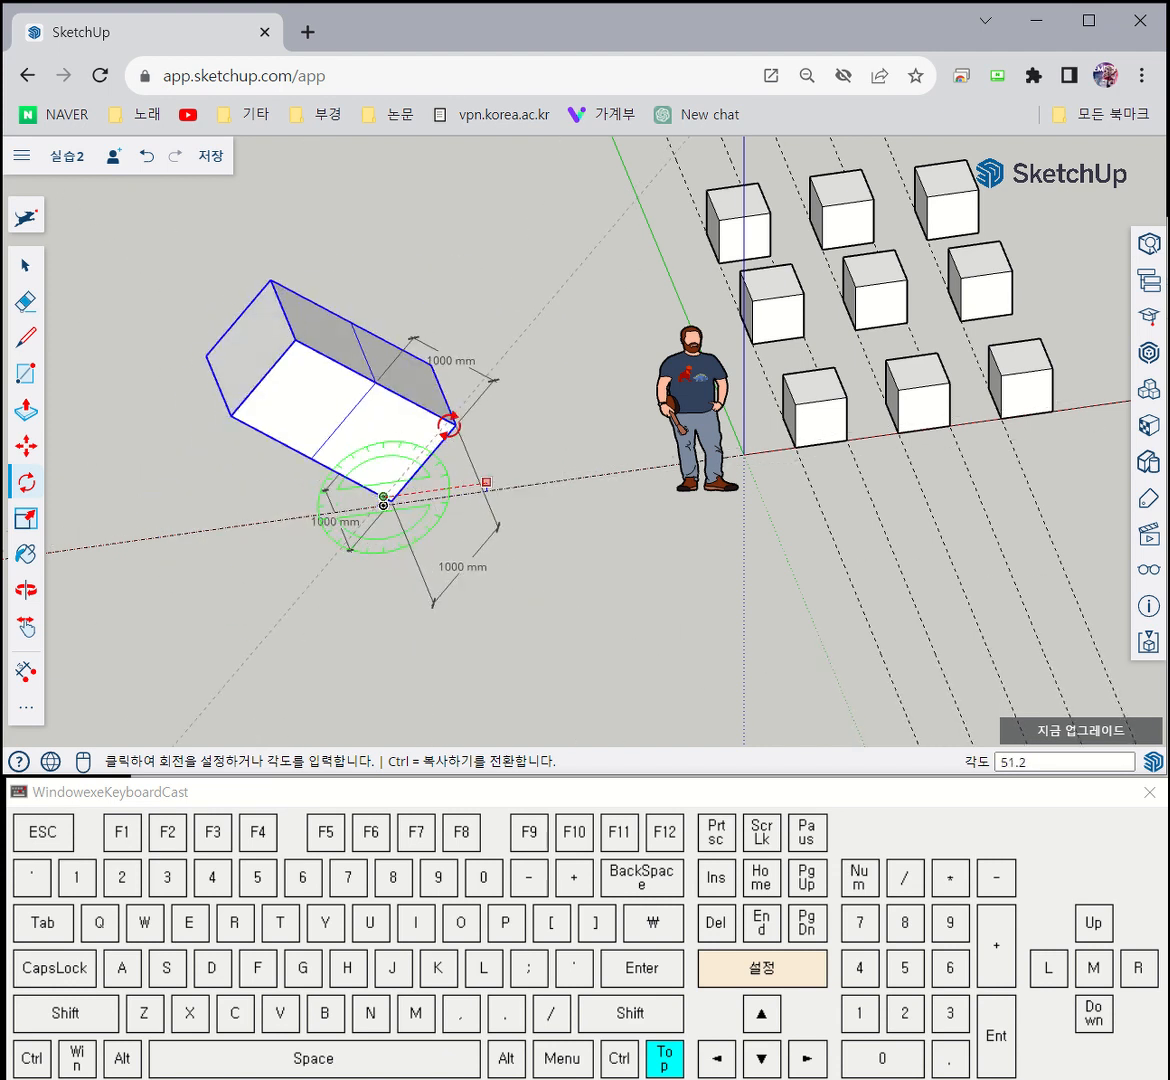
{"action": "key", "text": "Escape"}
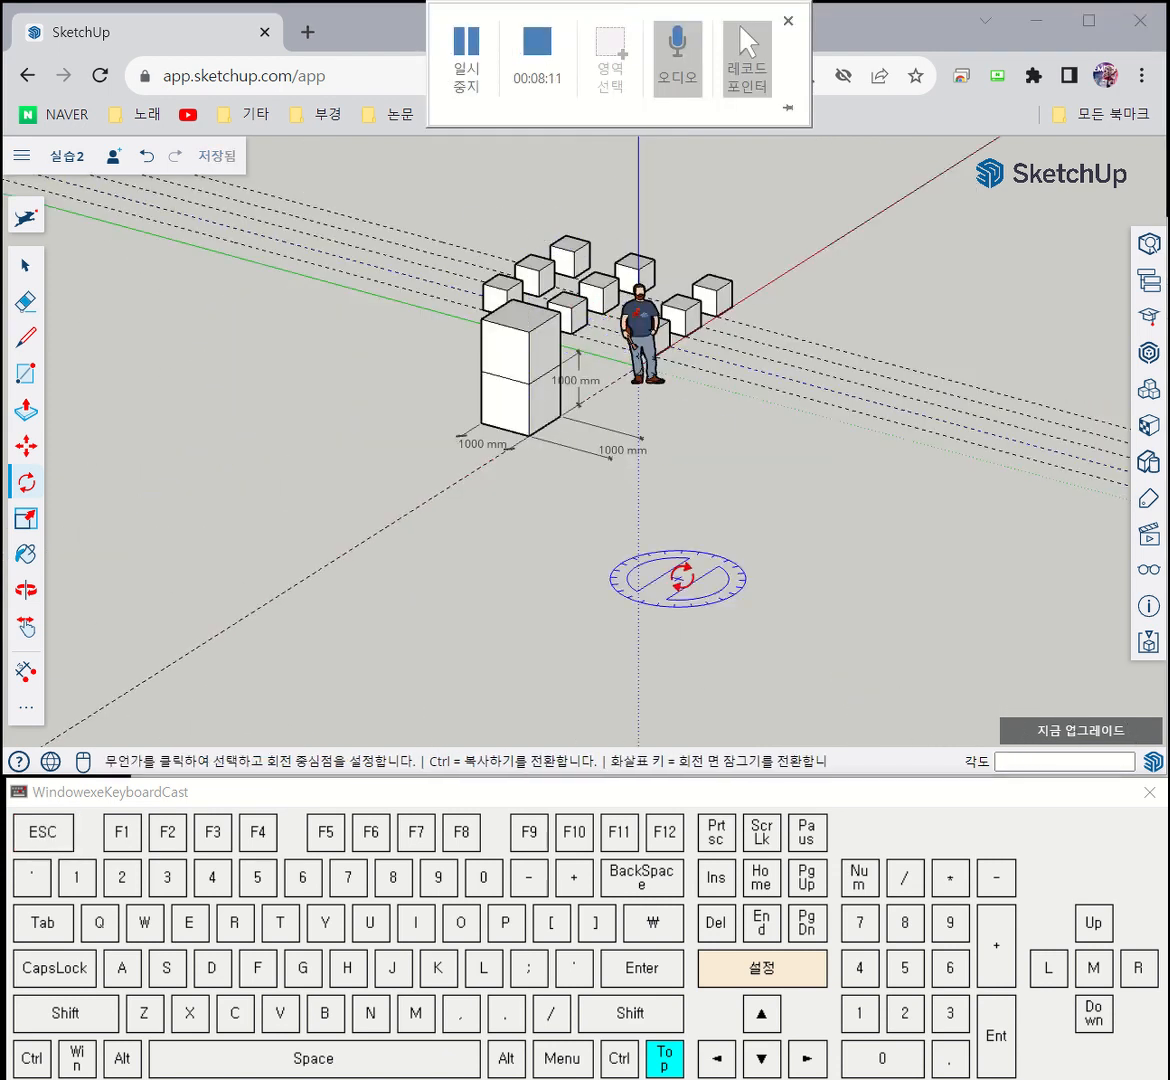
Rotate the tall two-tier block 90 degrees about the vertical blue axis, centred on its bottom corner and starting along its bottom edge
{"action": "scroll", "coordinate": [522, 548], "scroll_direction": "up", "scroll_amount": 6}
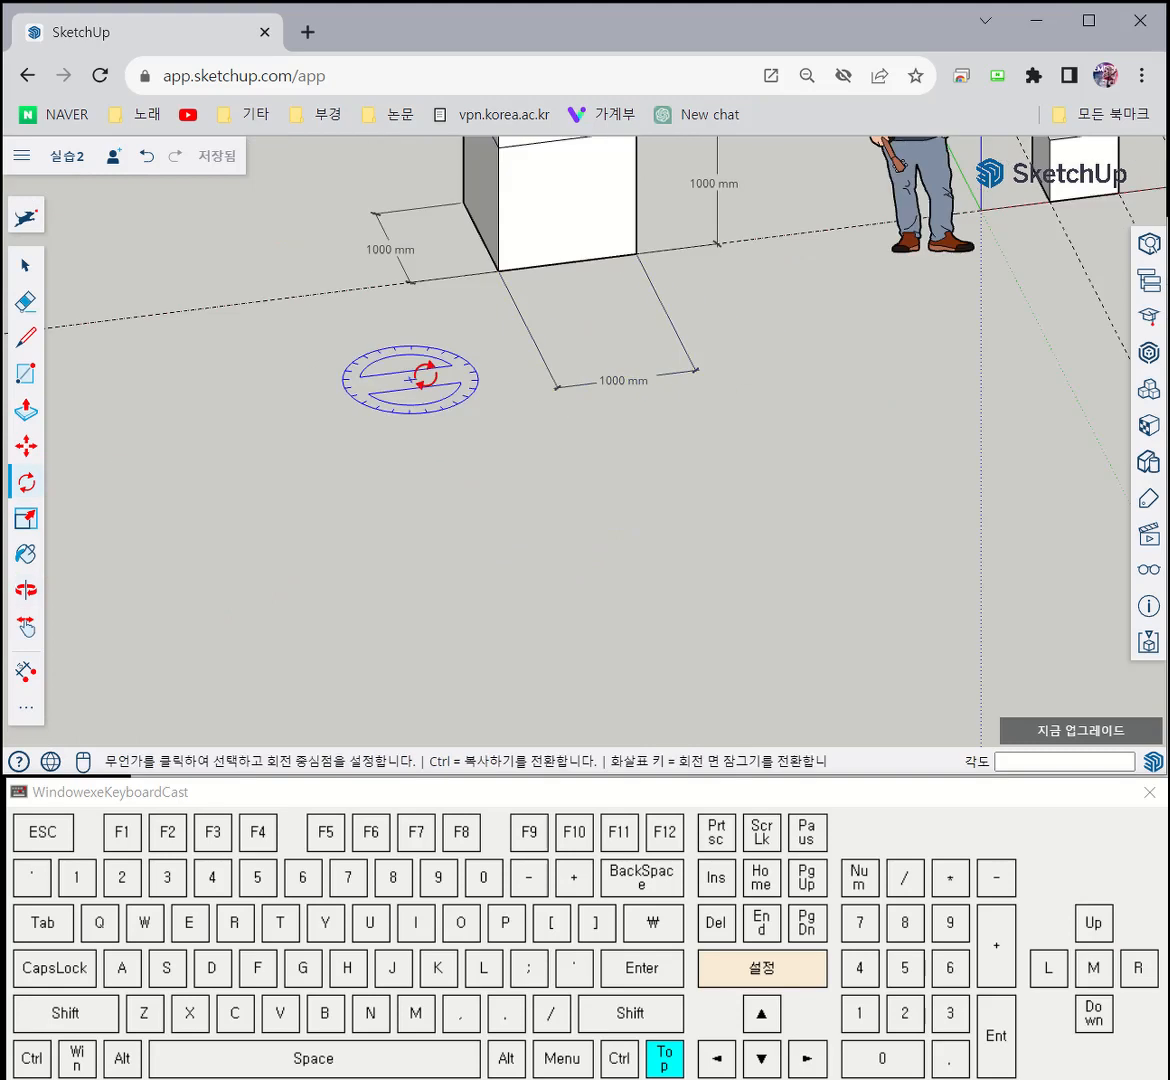
{"action": "middle_click_drag", "start_coordinate": [534, 325], "coordinate": [552, 488], "text": "ctrl"}
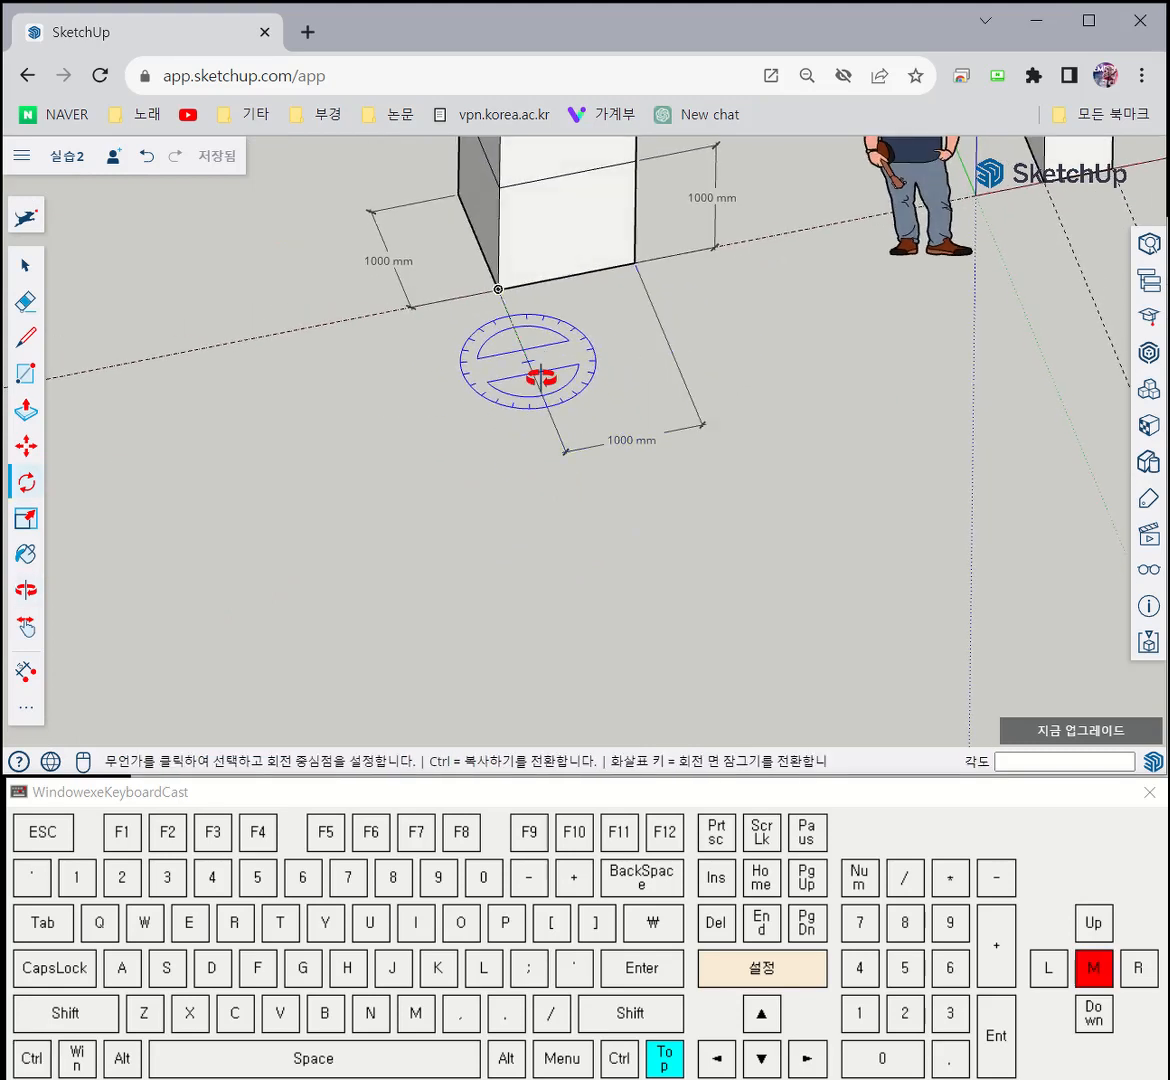
{"action": "middle_click_drag", "start_coordinate": [540, 376], "coordinate": [566, 546], "text": "shift"}
{"action": "scroll", "coordinate": [543, 450], "scroll_direction": "up", "scroll_amount": 5}
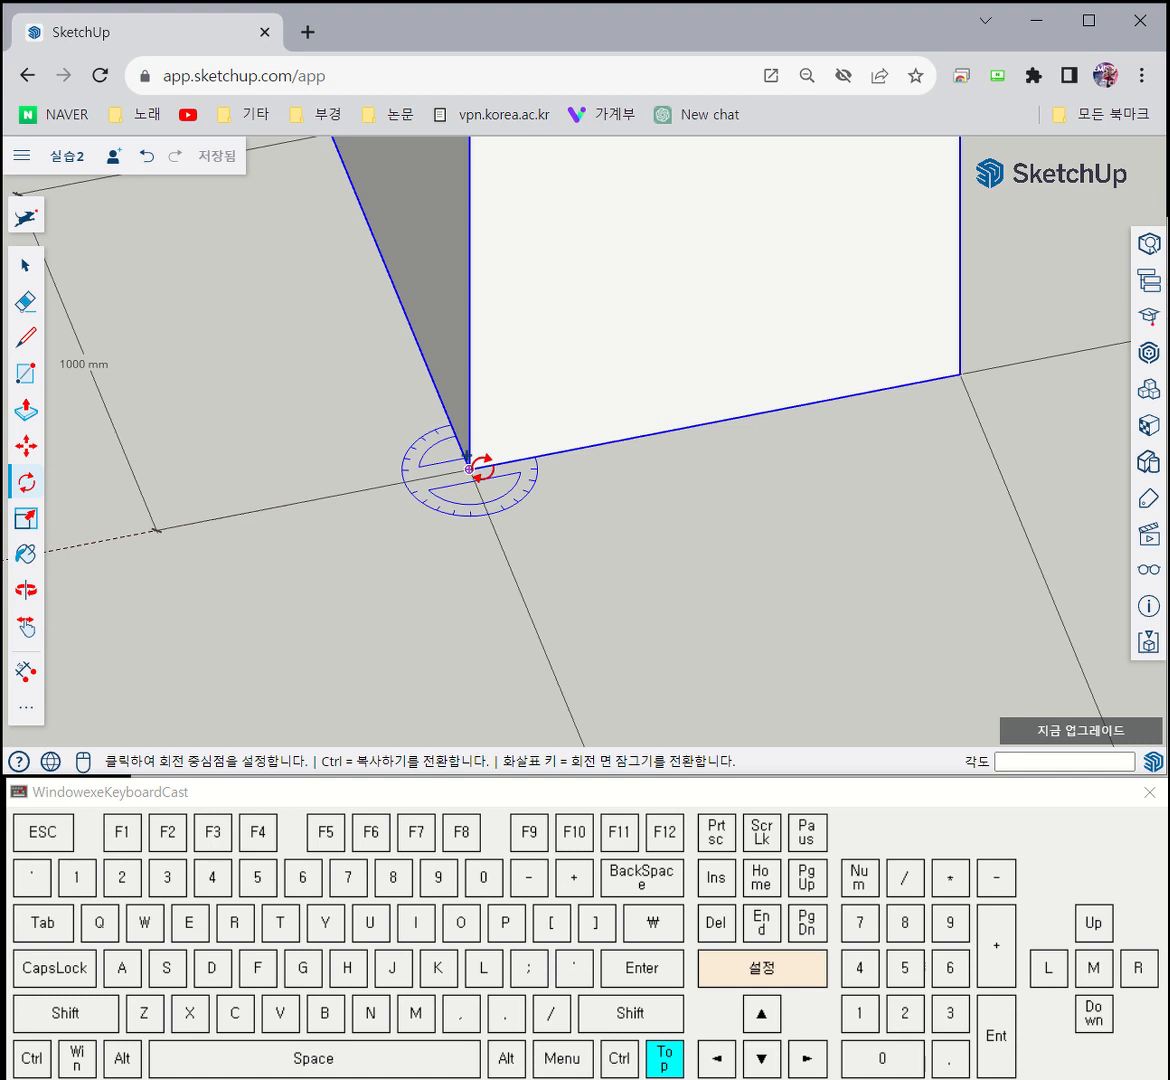
{"action": "scroll", "coordinate": [469, 468], "scroll_direction": "up", "scroll_amount": 3}
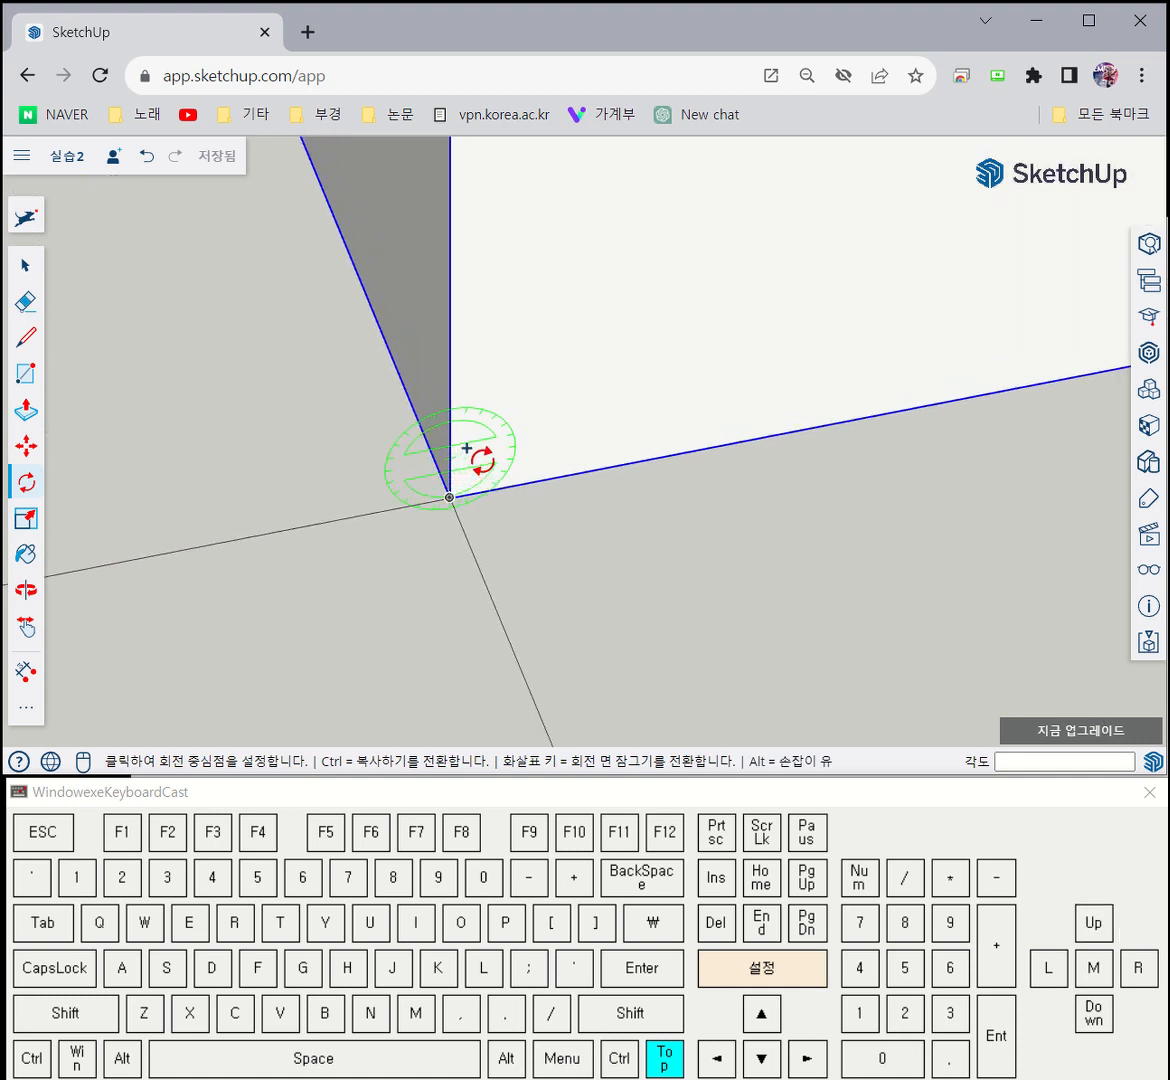
{"action": "middle_click_drag", "start_coordinate": [450, 496], "coordinate": [765, 483]}
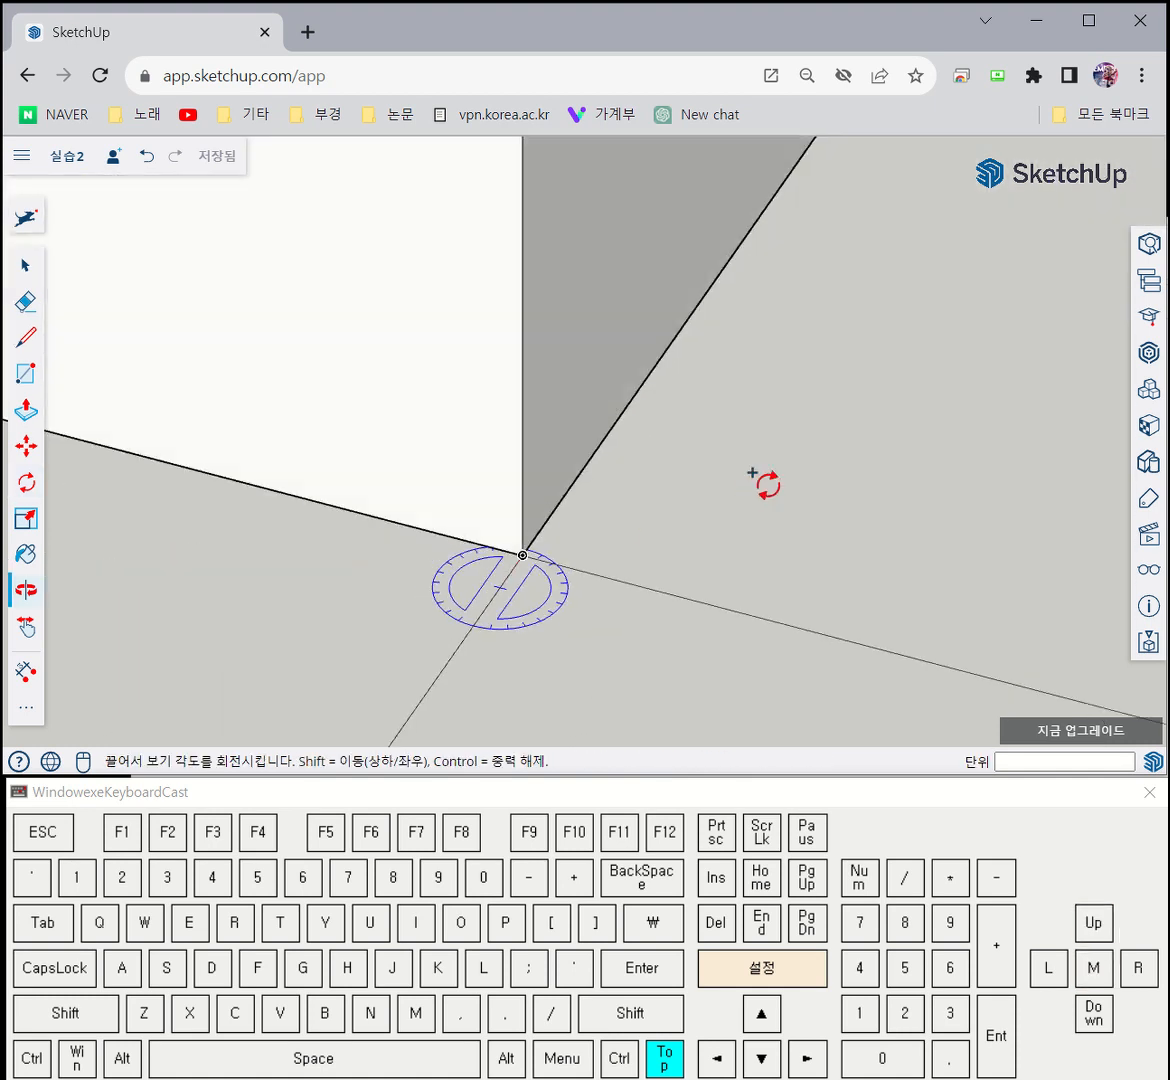
{"action": "left_click", "coordinate": [522, 552]}
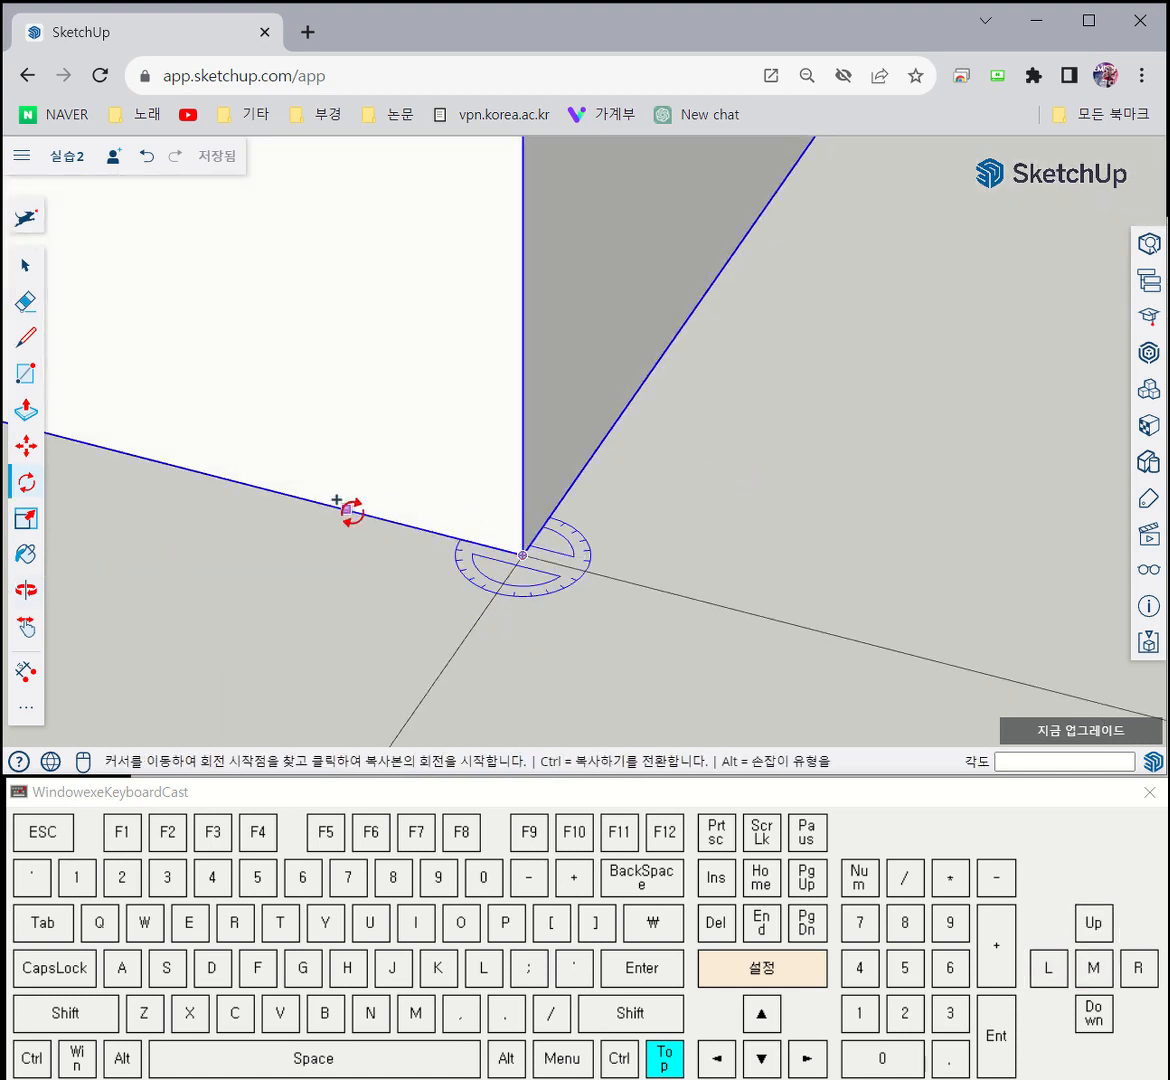
{"action": "key", "text": "Escape"}
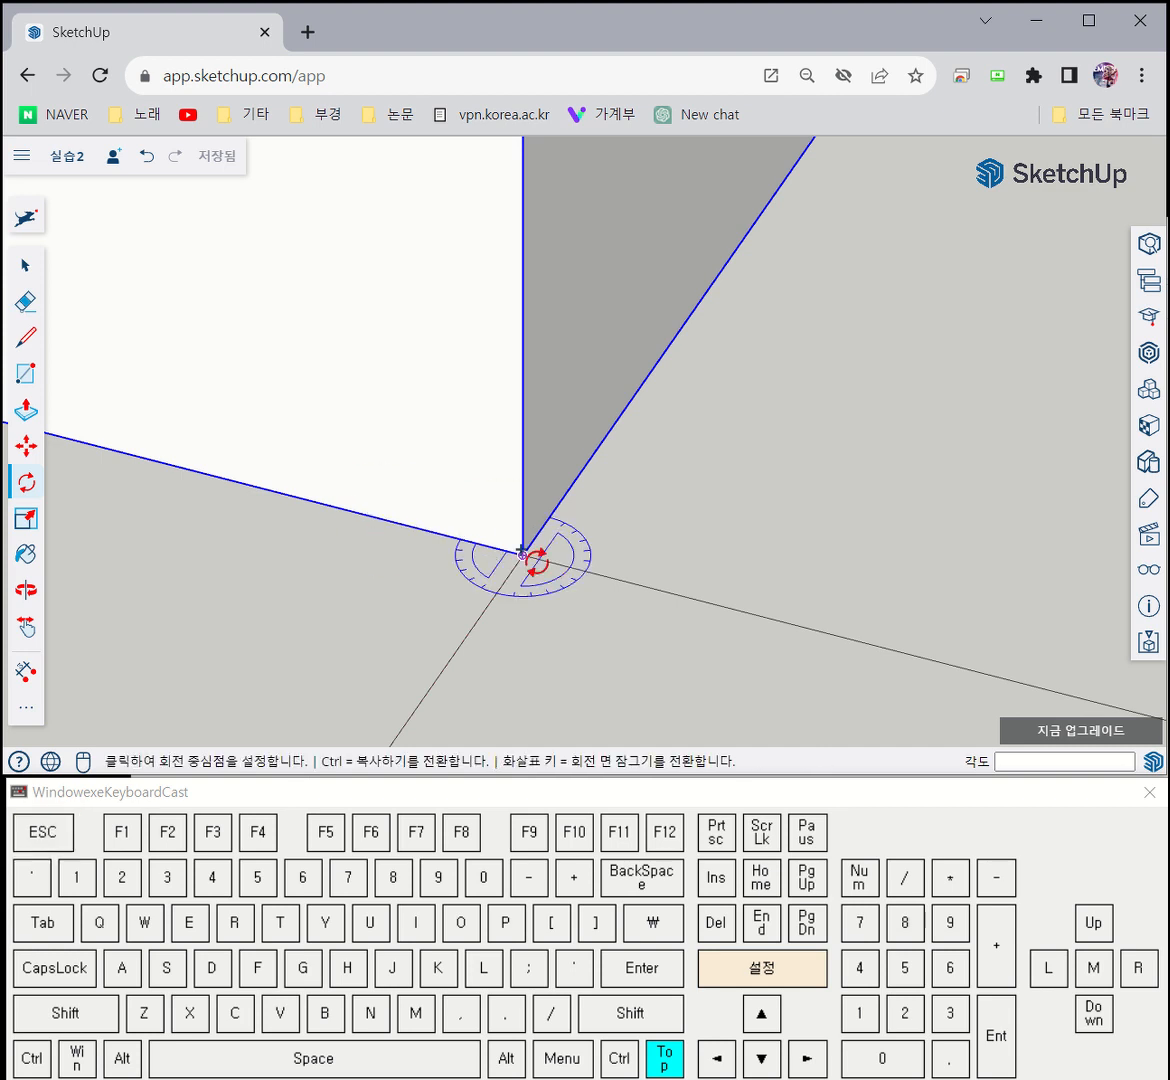
{"action": "key", "text": "Escape"}
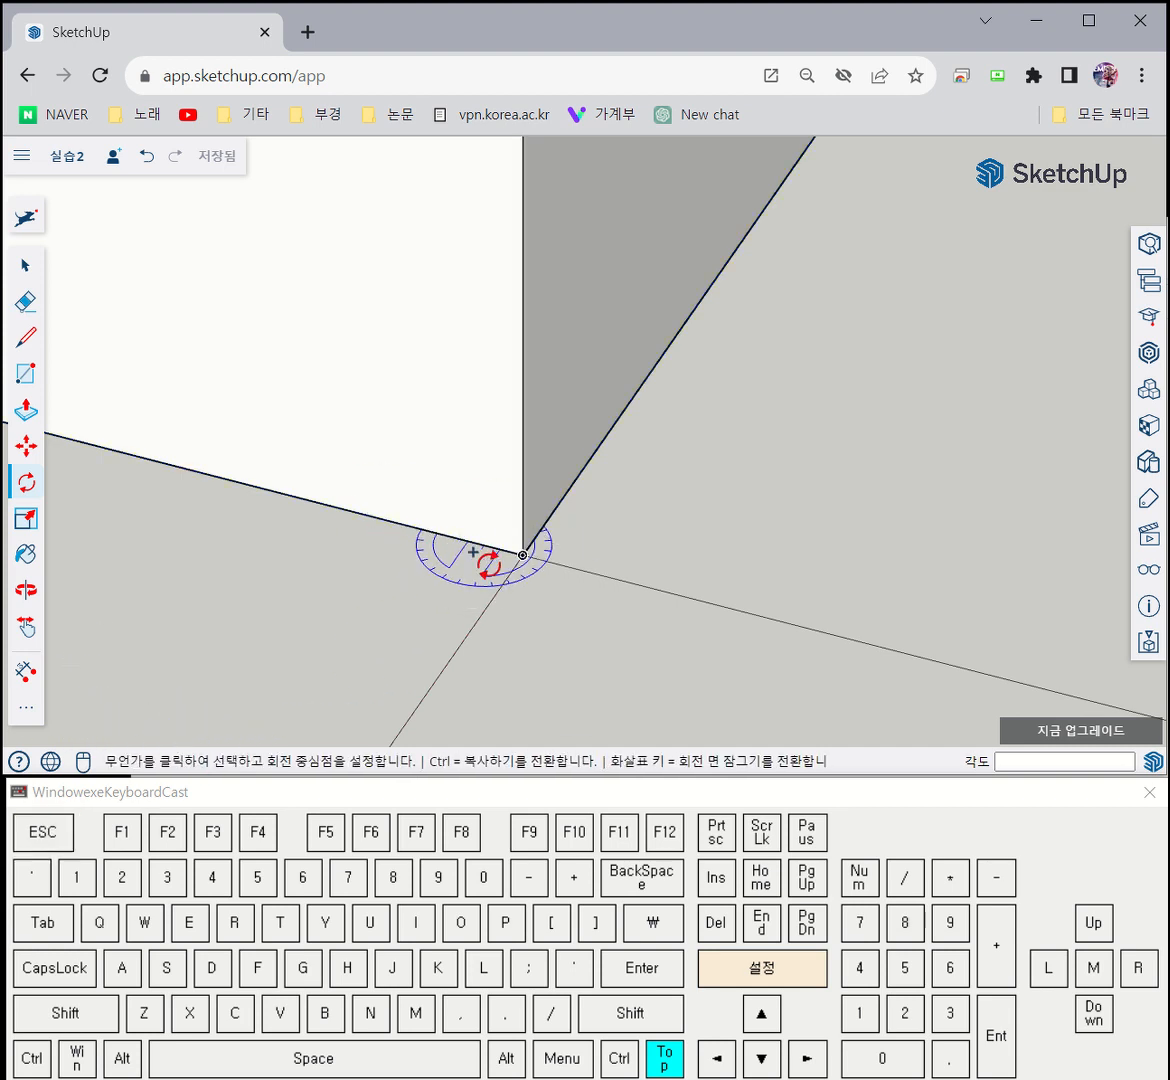
{"action": "left_click", "coordinate": [522, 553]}
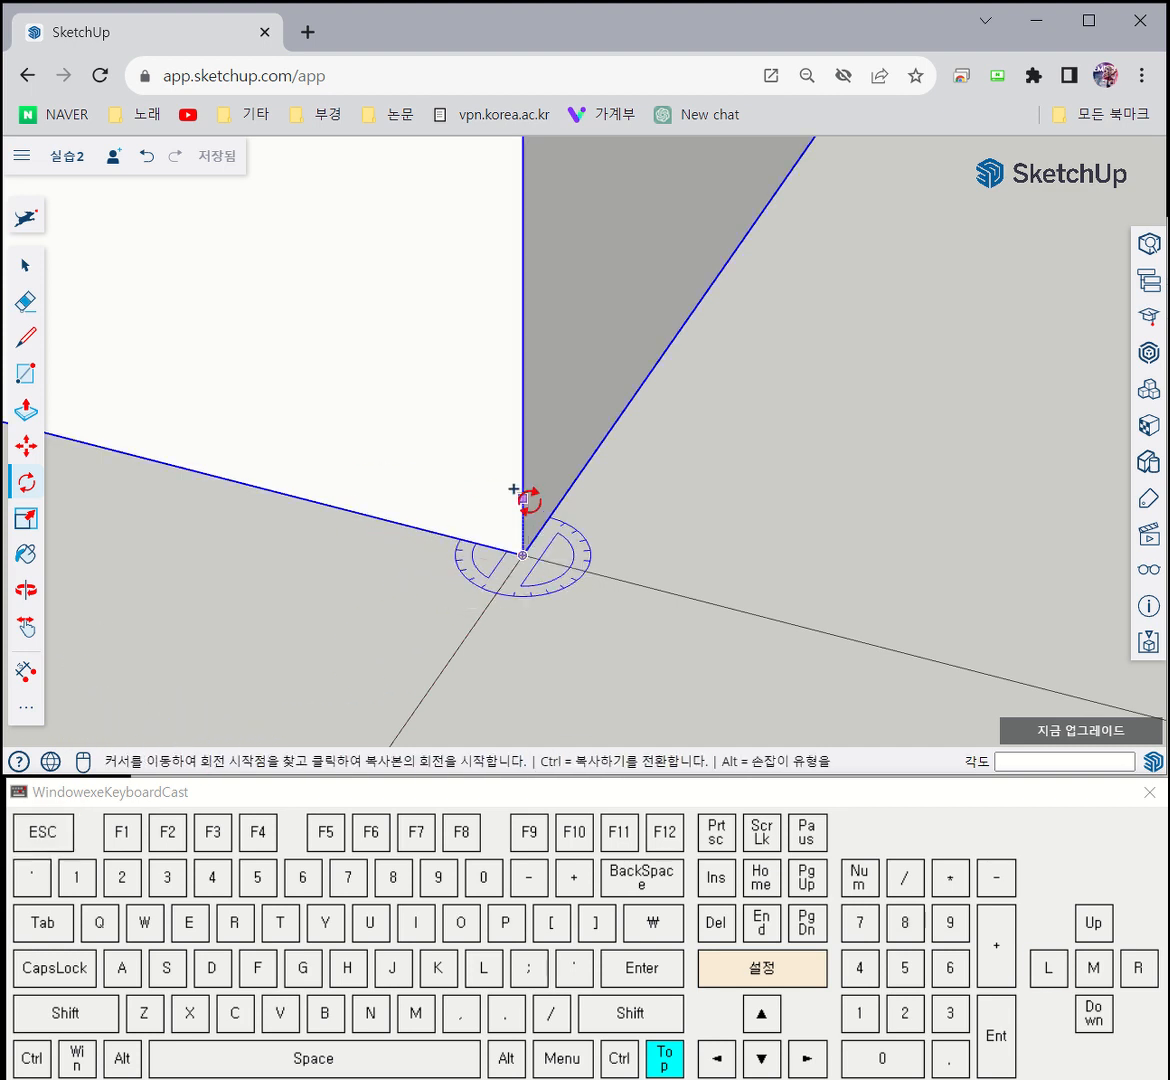
{"action": "left_click", "coordinate": [366, 515]}
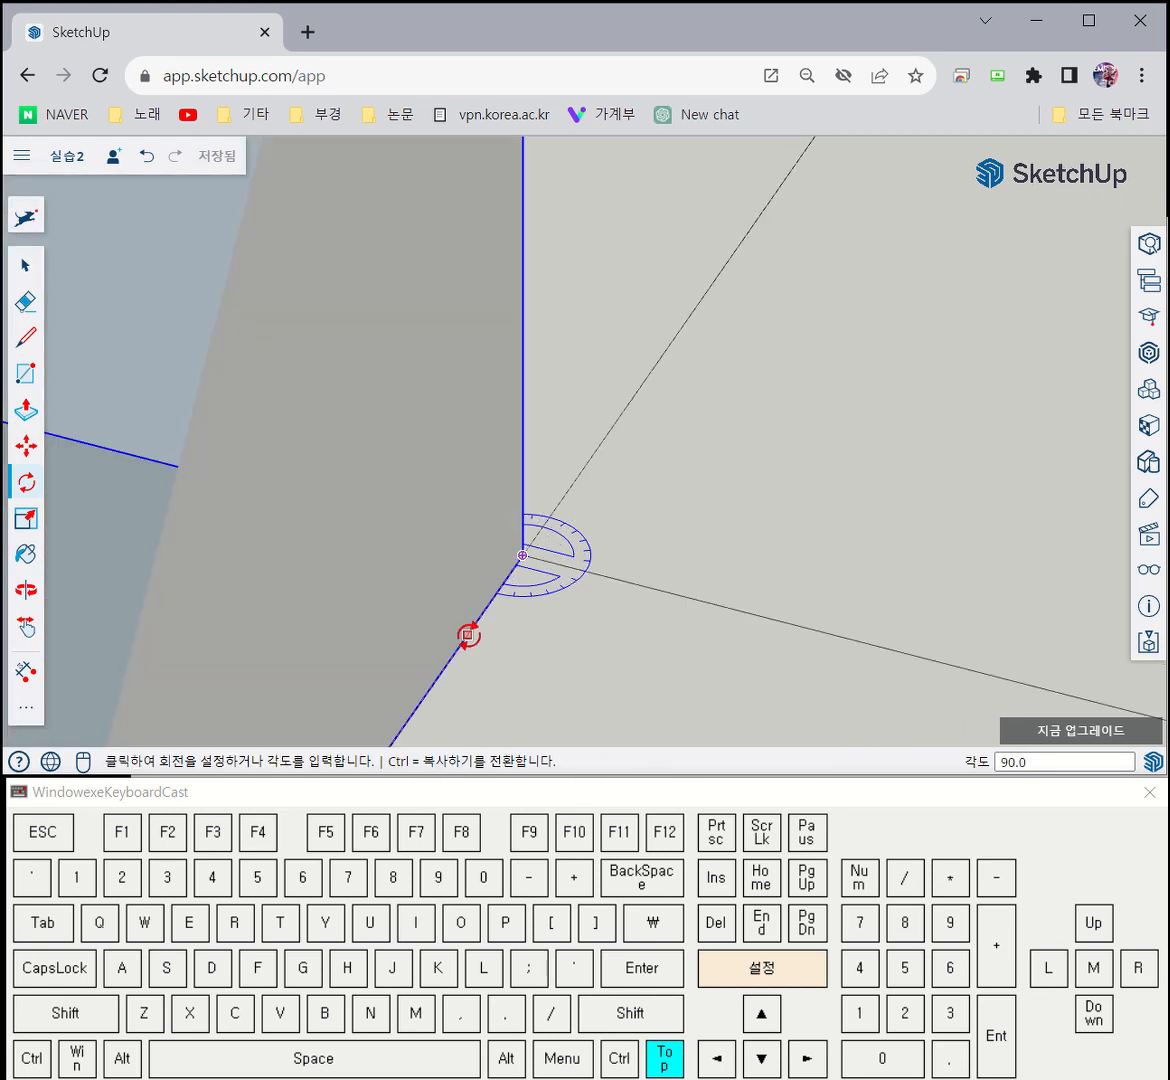
{"action": "scroll", "coordinate": [468, 635], "scroll_direction": "down", "scroll_amount": 8}
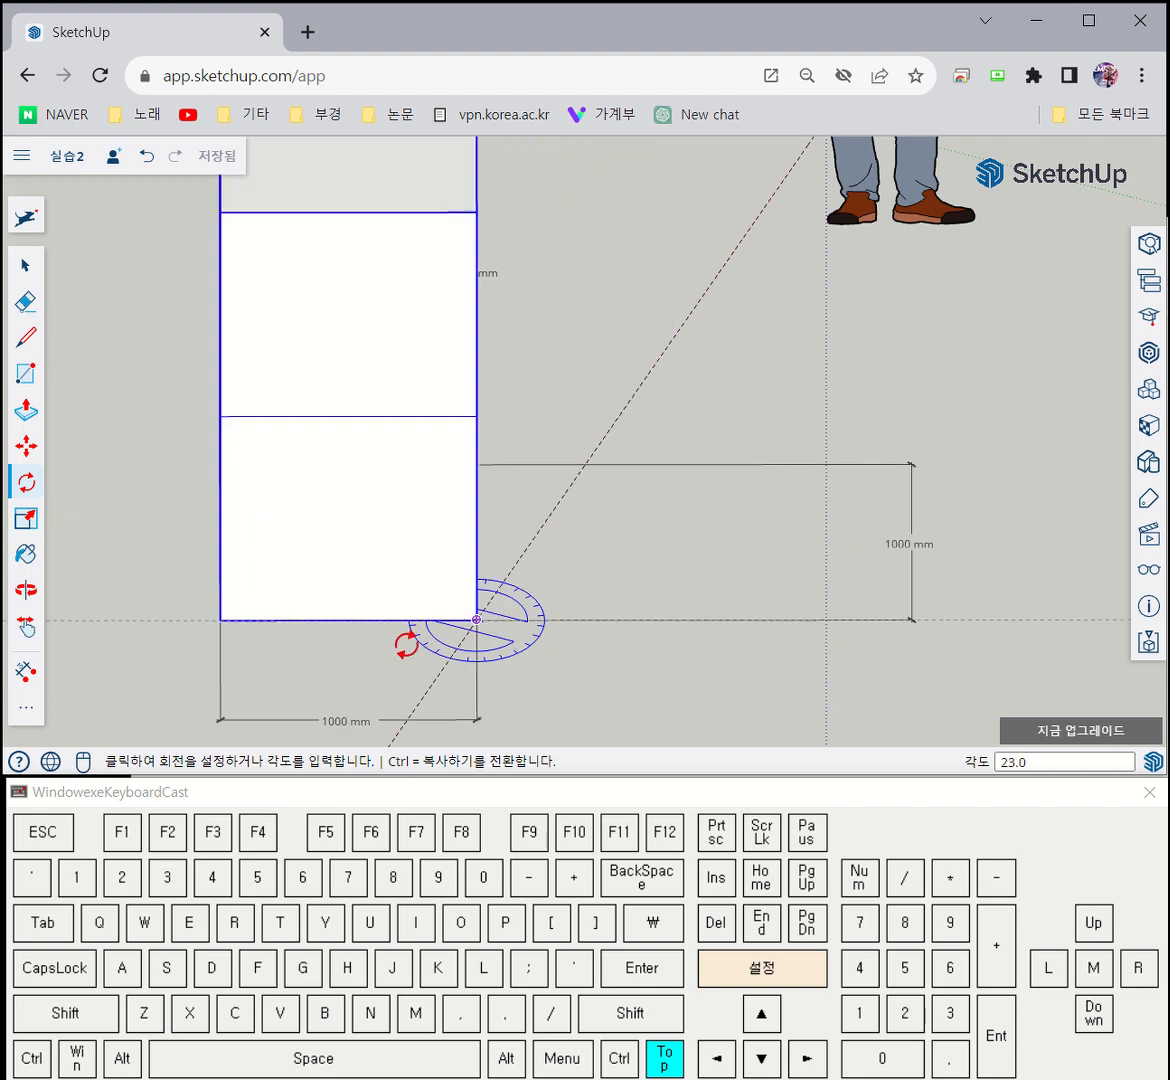
{"action": "middle_click_drag", "start_coordinate": [406, 645], "coordinate": [404, 597]}
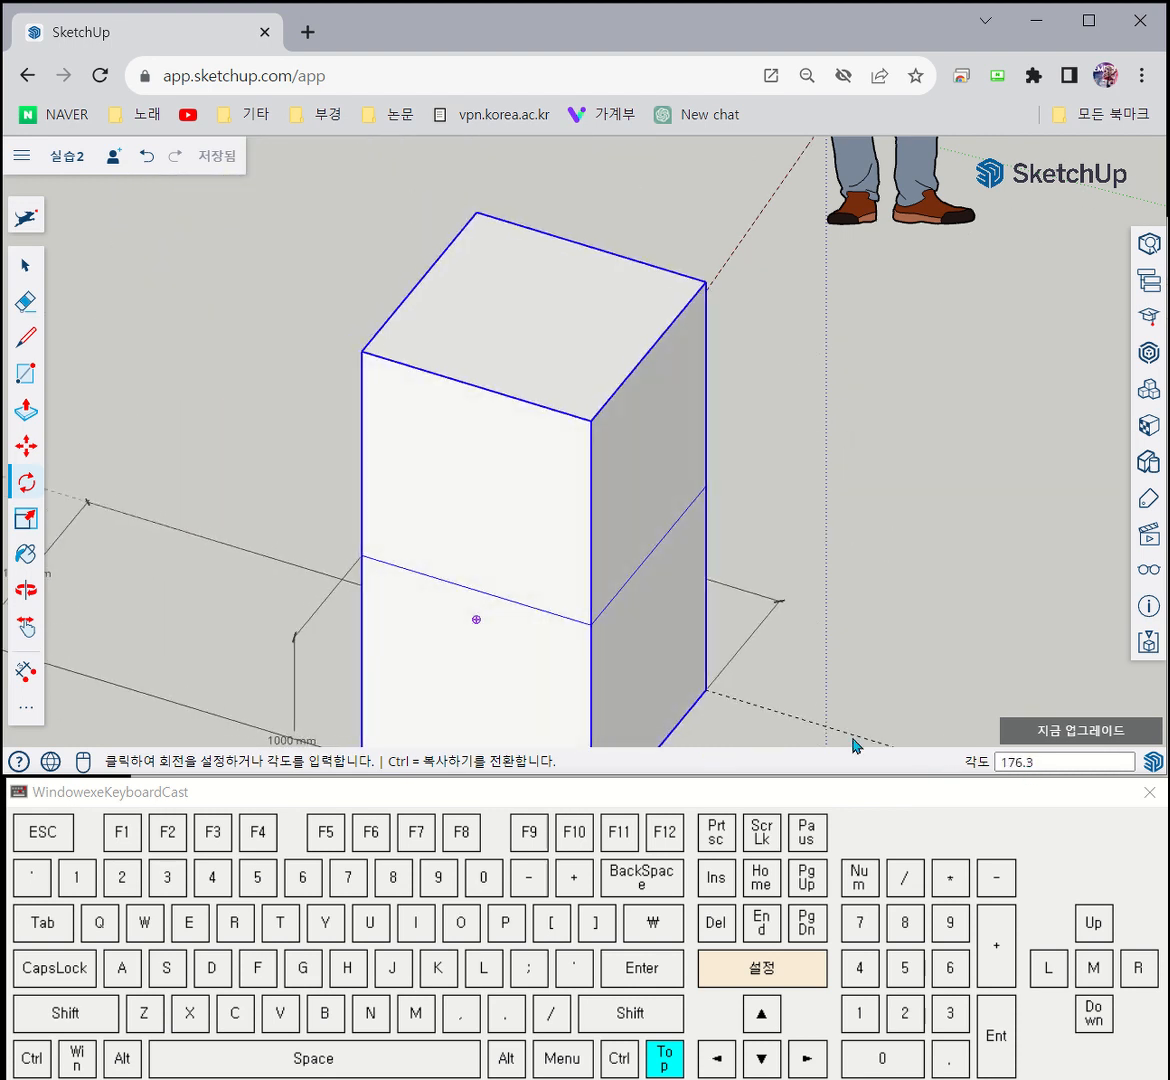
{"action": "type", "text": "0"}
{"action": "key", "text": "Return"}
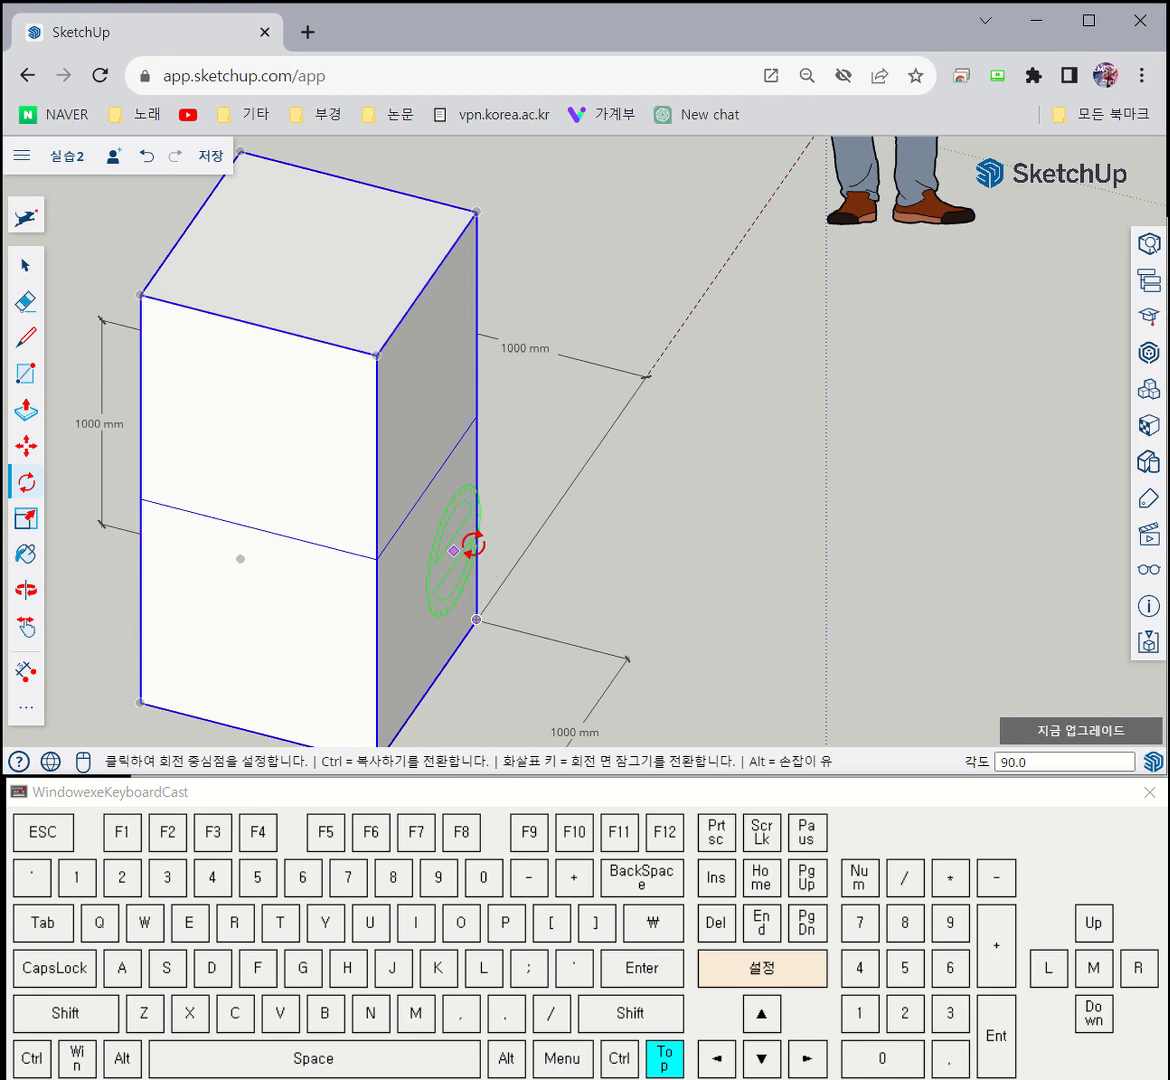
Rotate the tall block 90 degrees about the red axis, centred on its bottom corner and starting along the bottom edge parallel to green
{"action": "middle_click_drag", "start_coordinate": [473, 543], "coordinate": [104, 512]}
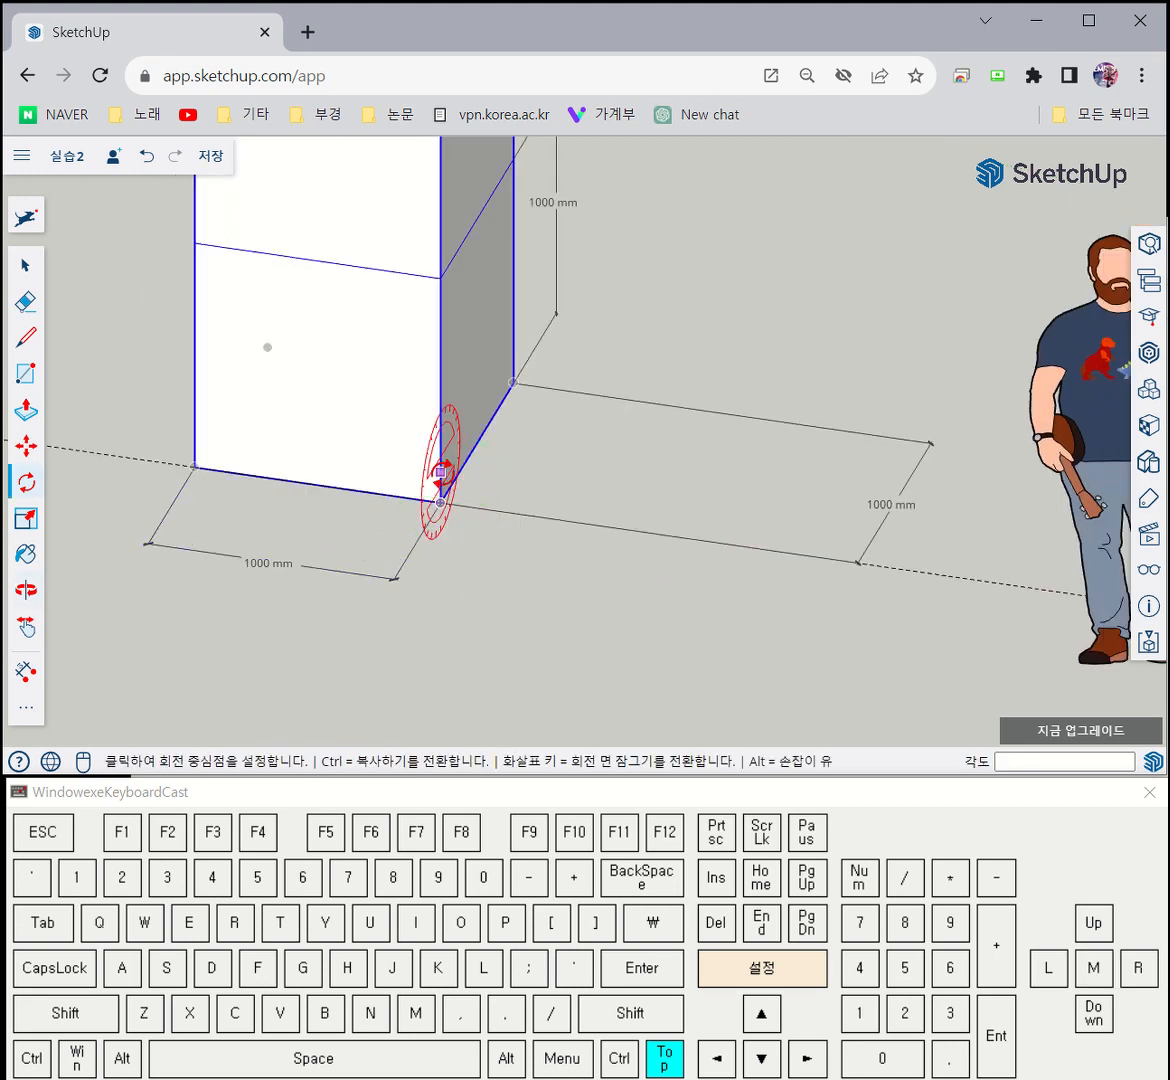
{"action": "middle_click_drag", "start_coordinate": [457, 483], "coordinate": [514, 496]}
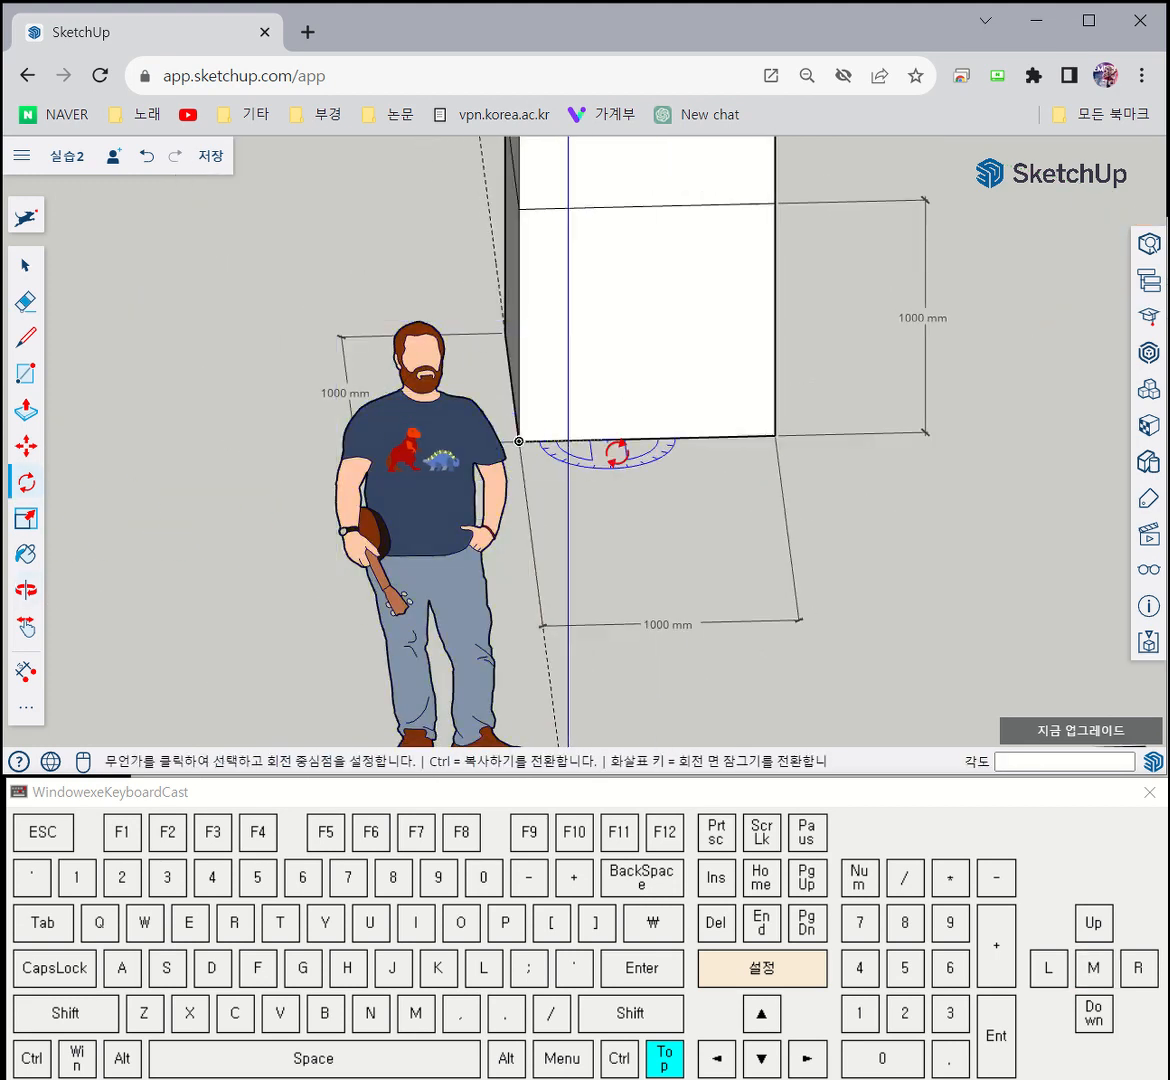
{"action": "middle_click_drag", "start_coordinate": [616, 452], "coordinate": [726, 438]}
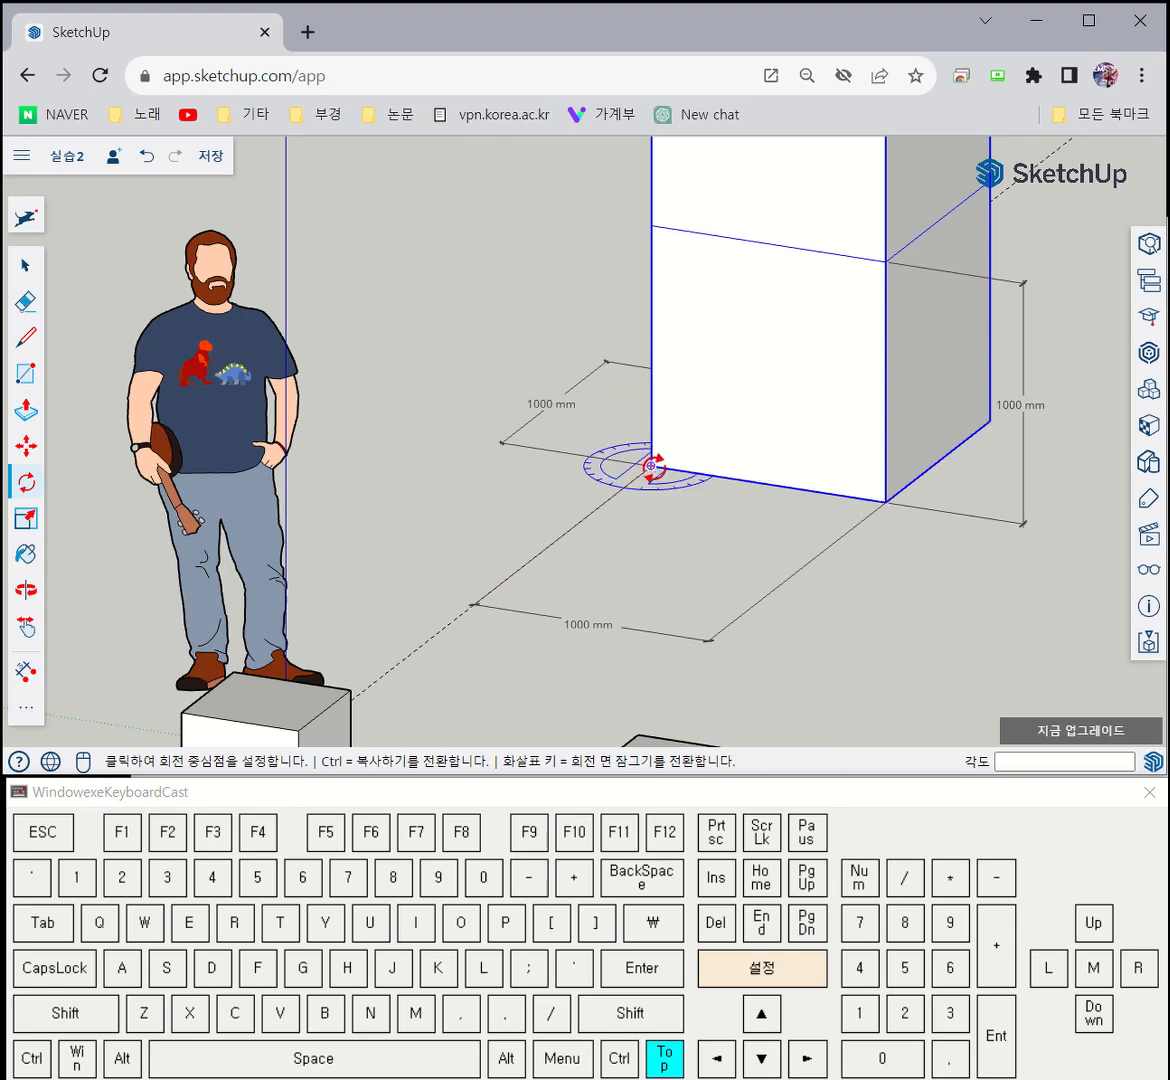
{"action": "scroll", "coordinate": [651, 465], "scroll_direction": "up", "scroll_amount": 6}
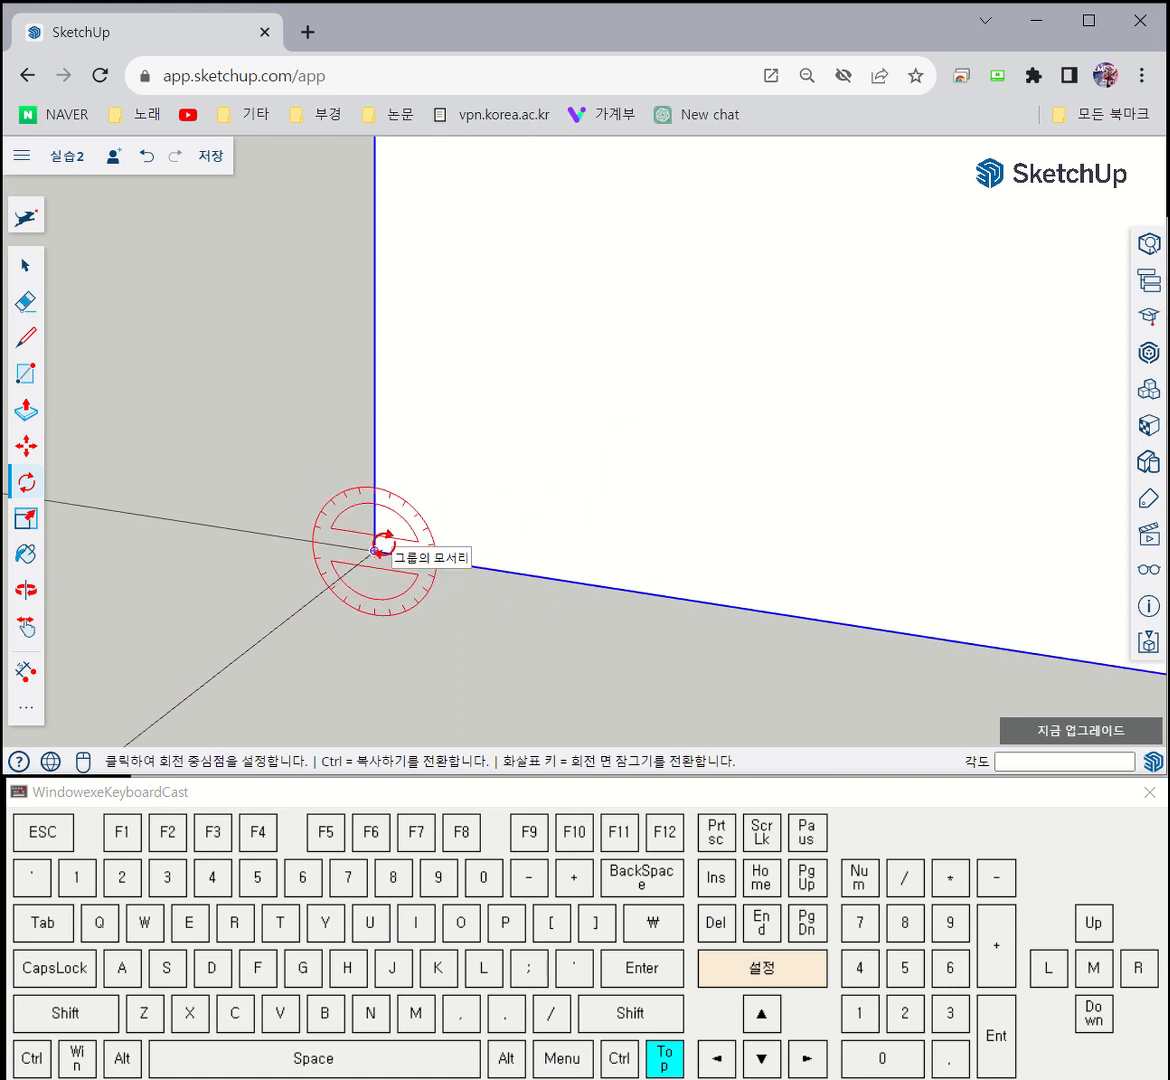
{"action": "left_click", "coordinate": [376, 549]}
{"action": "left_click", "coordinate": [469, 564]}
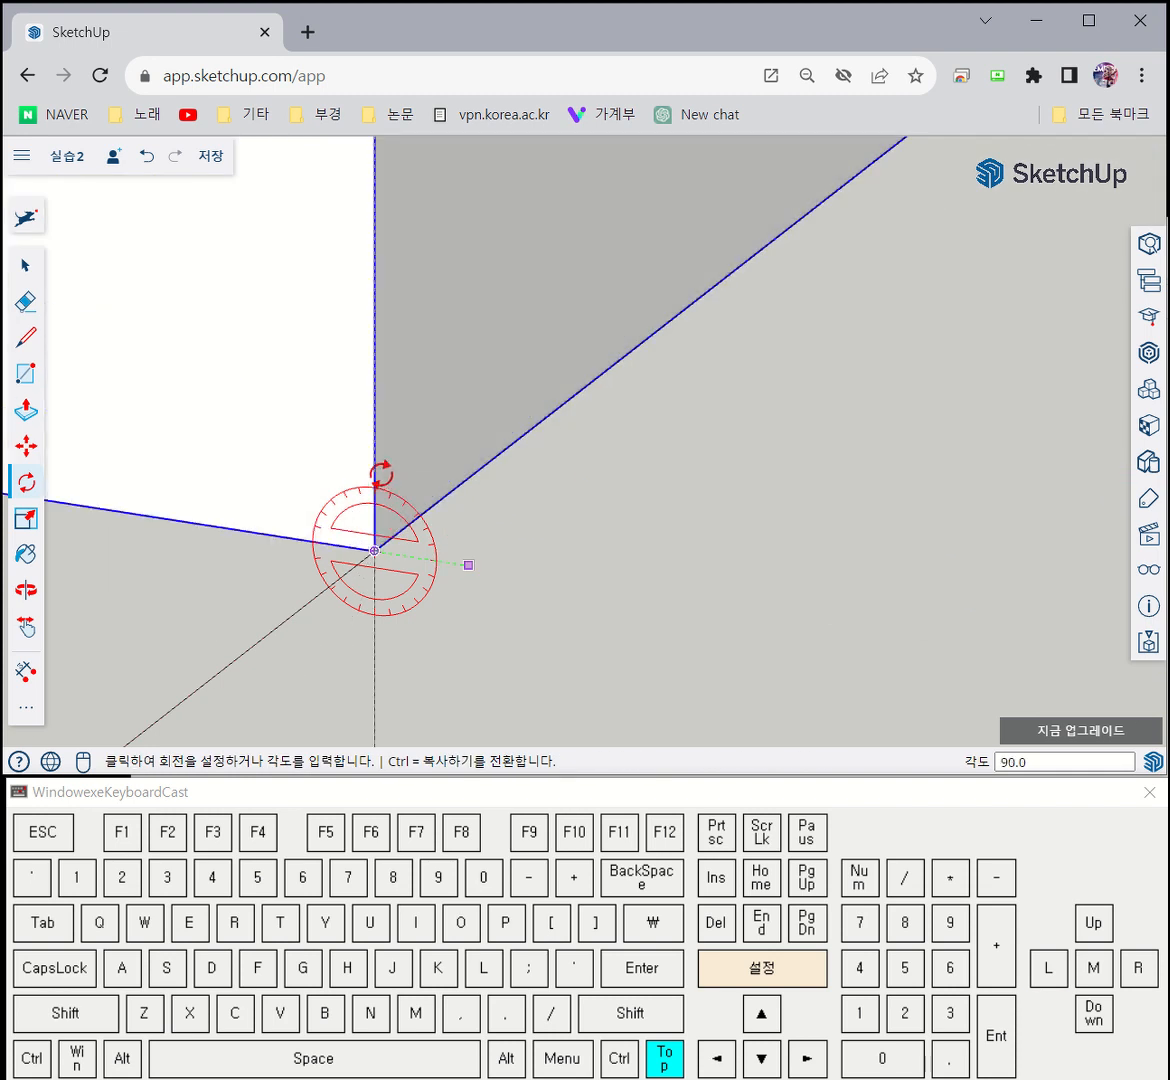
{"action": "left_click", "coordinate": [377, 487]}
Rotate the block a quarter turn about the green axis at its bottom corner, starting along the bottom edge parallel to red
{"action": "middle_click_drag", "start_coordinate": [548, 525], "coordinate": [465, 486]}
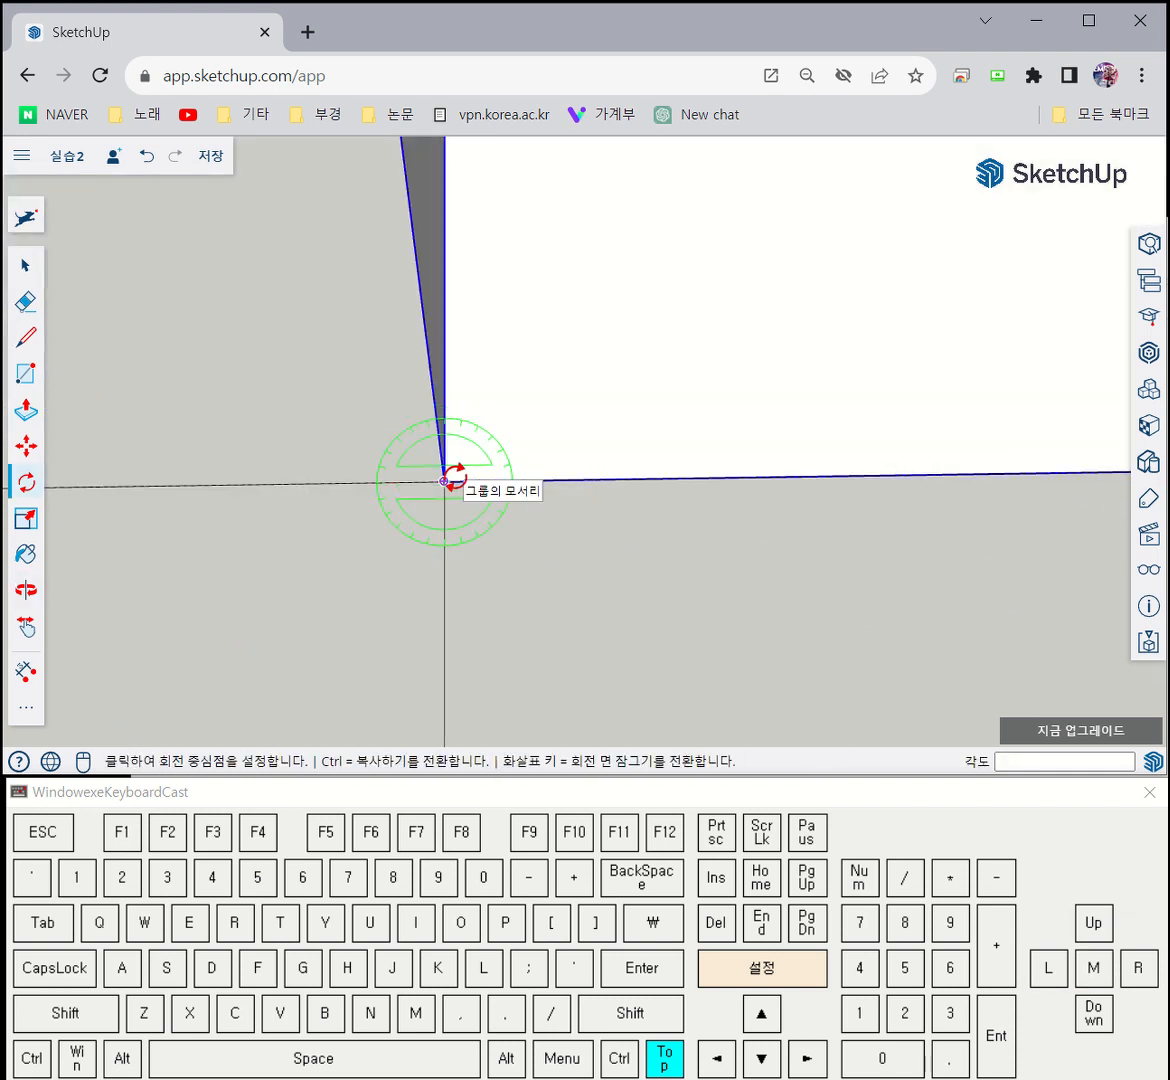
{"action": "left_click", "coordinate": [445, 481]}
{"action": "left_click", "coordinate": [510, 481]}
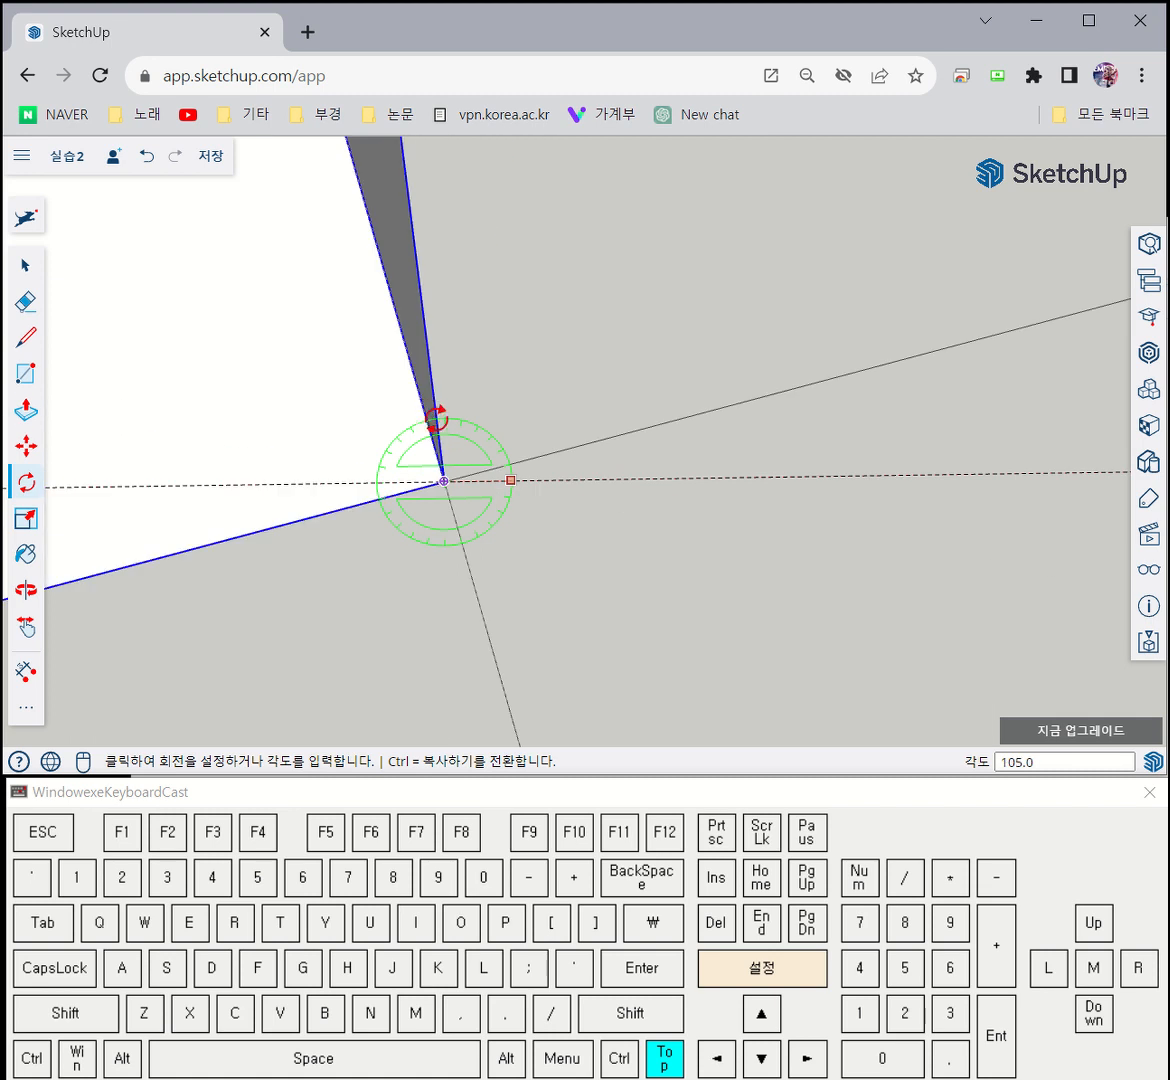
{"action": "left_click", "coordinate": [452, 422]}
Rotate the block another 90 degrees about the red axis, using its bottom corner as centre and its bottom edge as start direction
{"action": "middle_click_drag", "start_coordinate": [462, 423], "coordinate": [535, 392]}
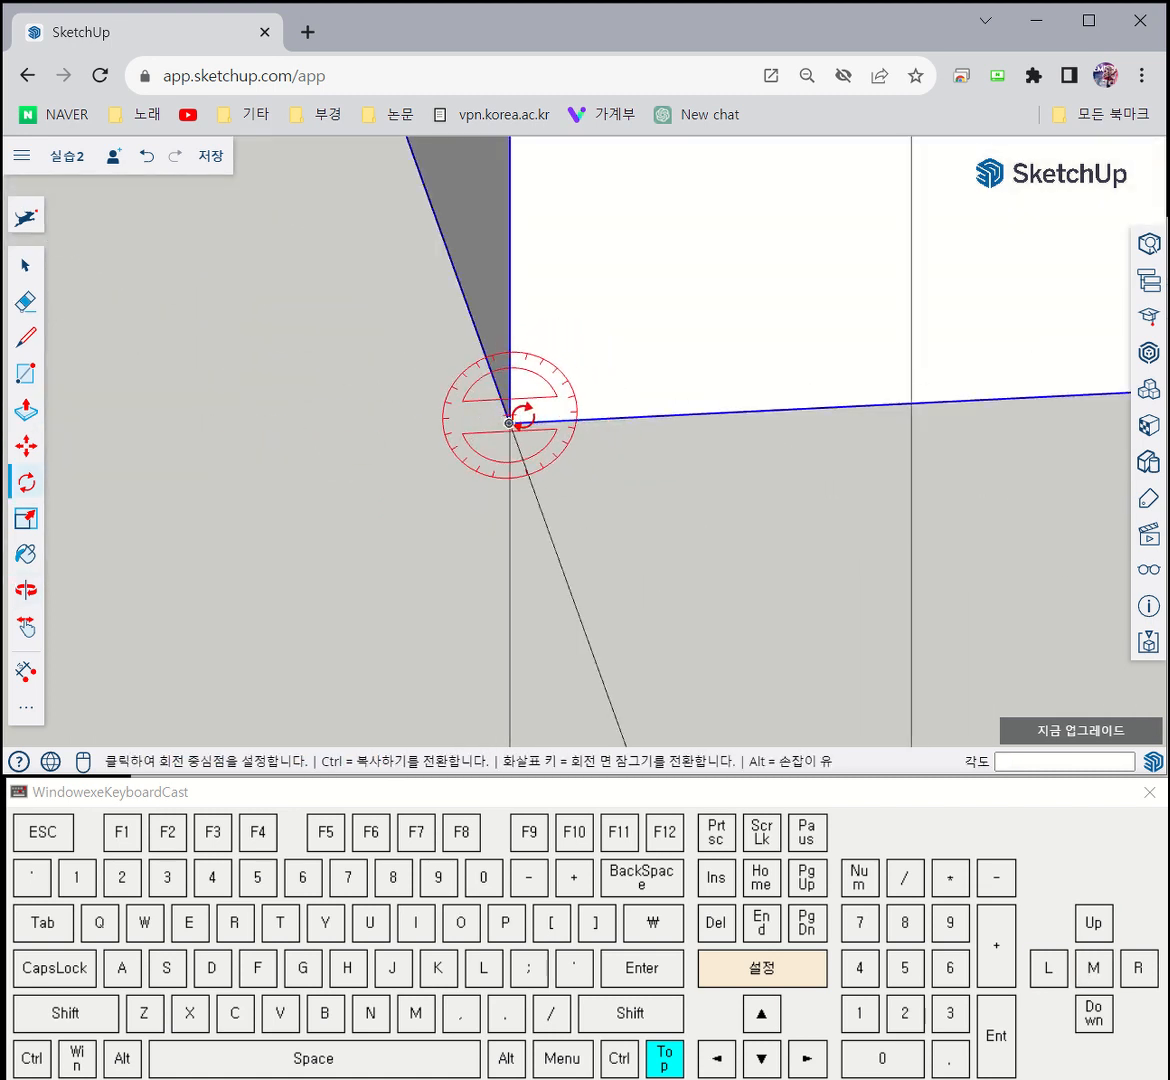
{"action": "left_click", "coordinate": [509, 423]}
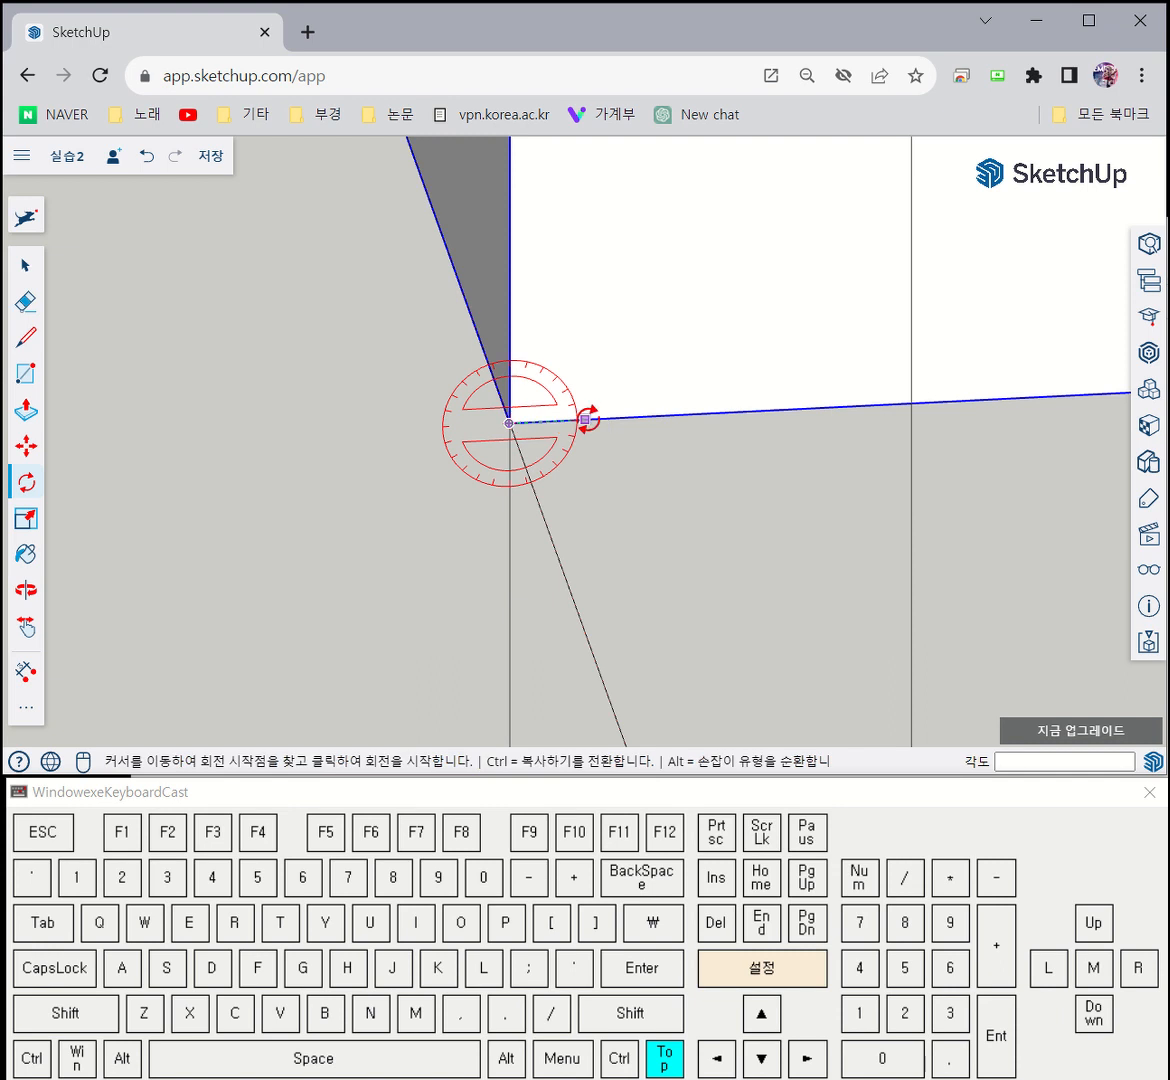
{"action": "left_click", "coordinate": [589, 419]}
{"action": "left_click", "coordinate": [460, 346]}
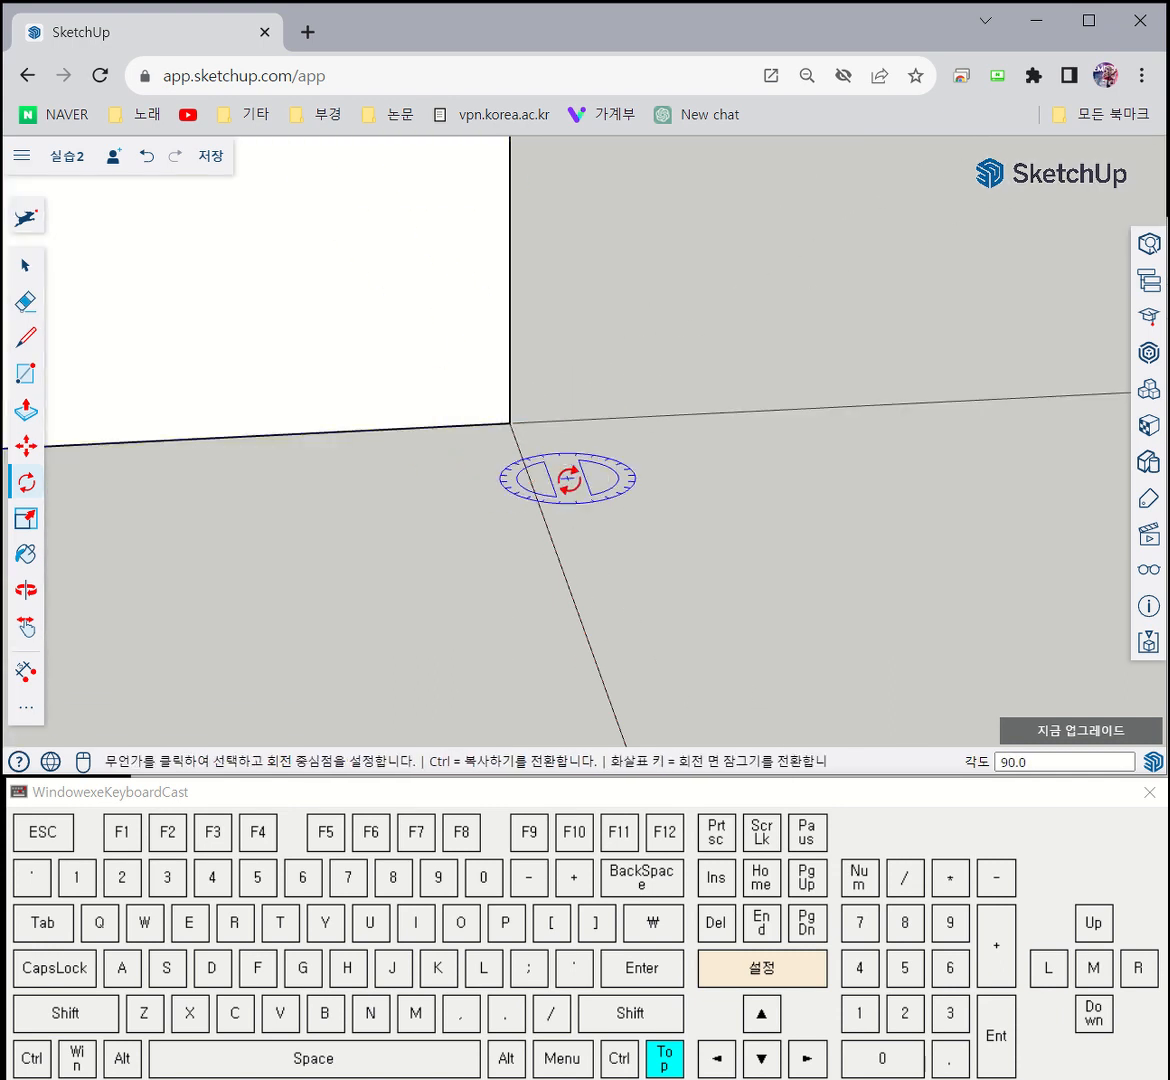
Rotate the block 75 degrees about the green axis, centred on its bottom corner and starting along the bottom edge parallel to red
{"action": "middle_click_drag", "start_coordinate": [568, 478], "coordinate": [543, 413]}
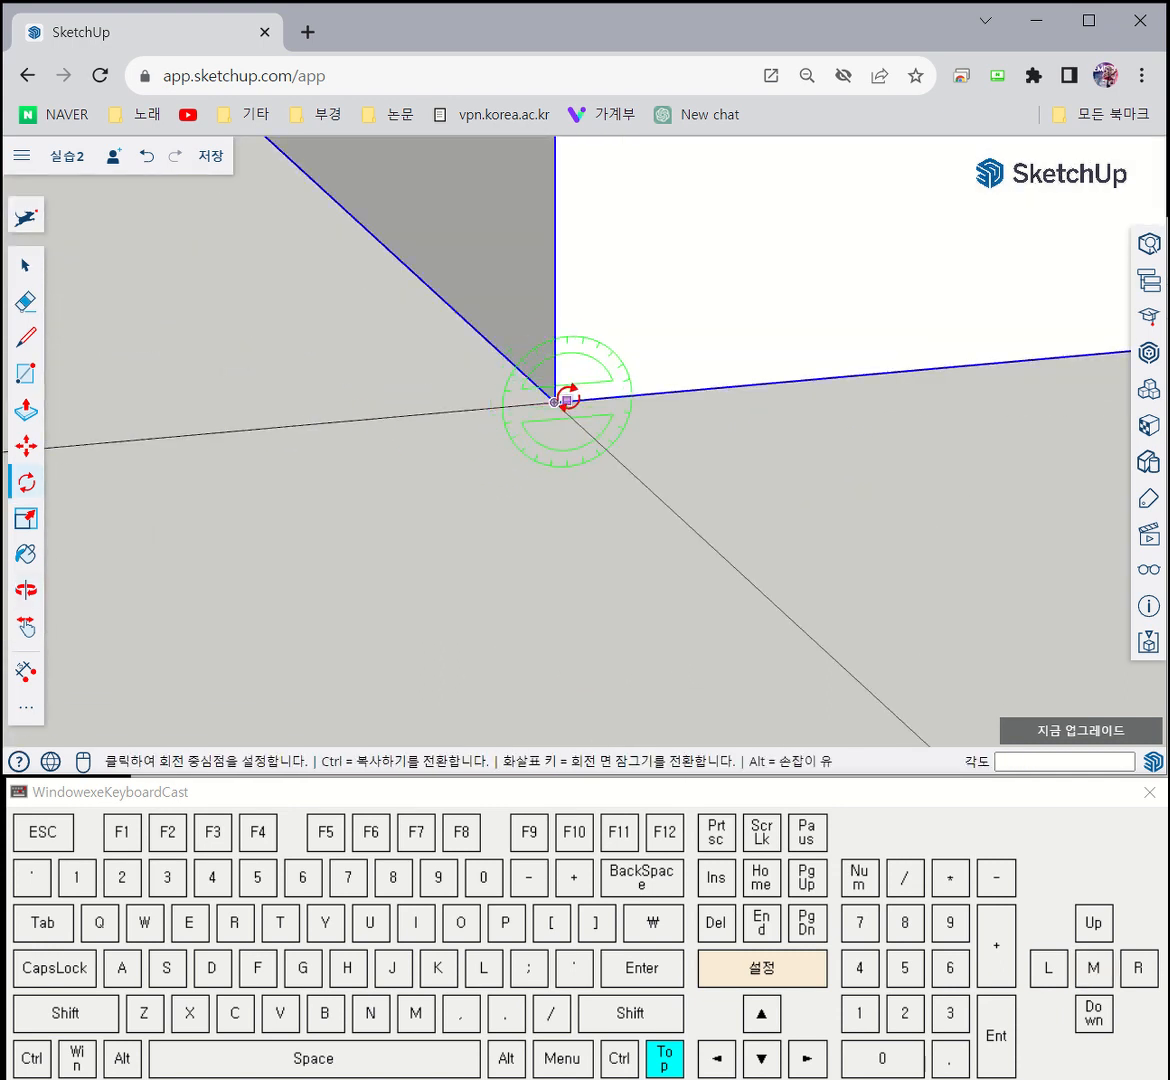
{"action": "left_click", "coordinate": [555, 402]}
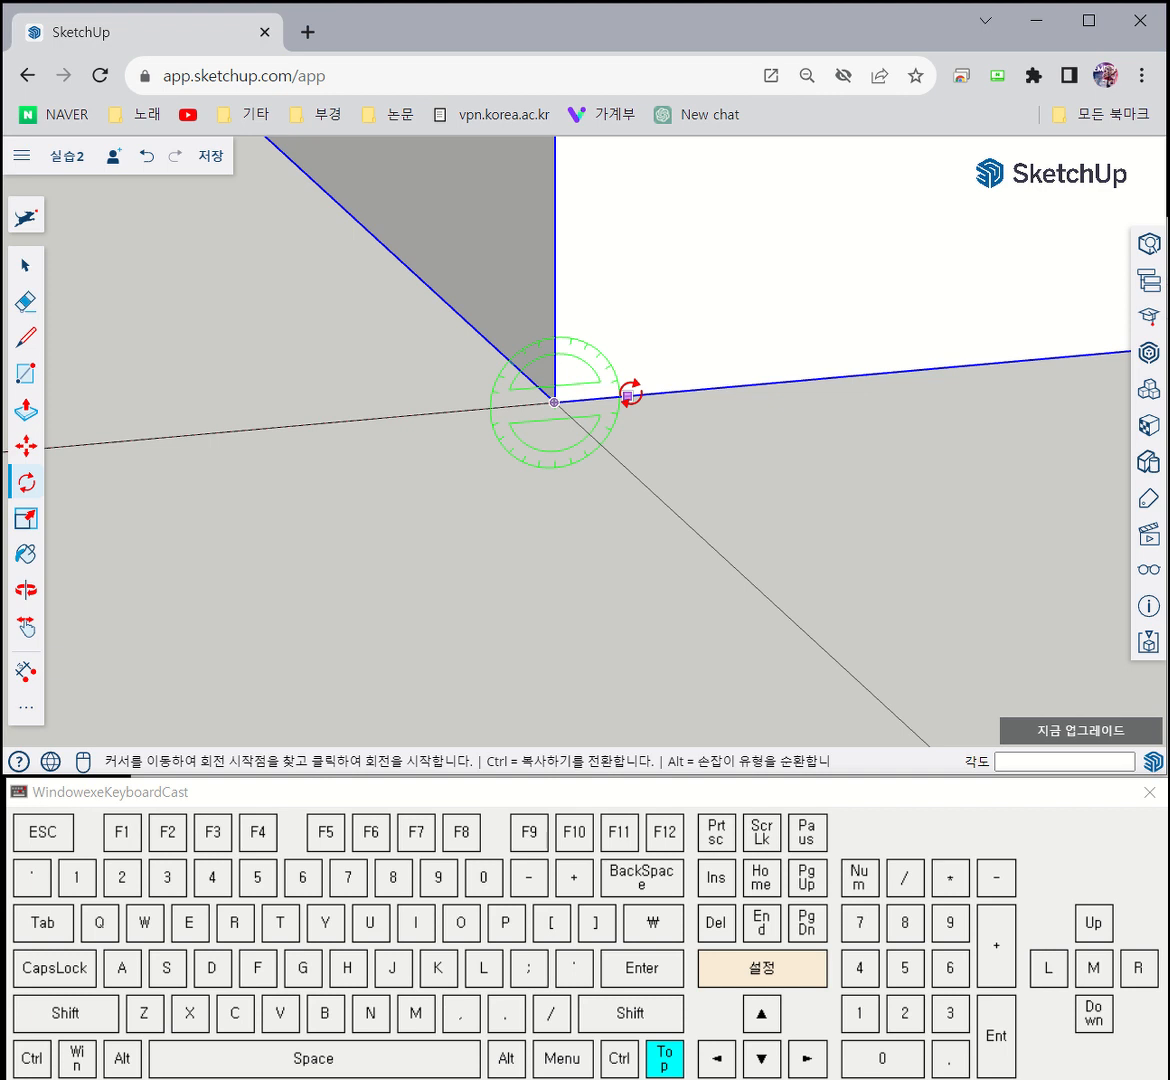
{"action": "left_click", "coordinate": [627, 396]}
{"action": "left_click", "coordinate": [569, 341]}
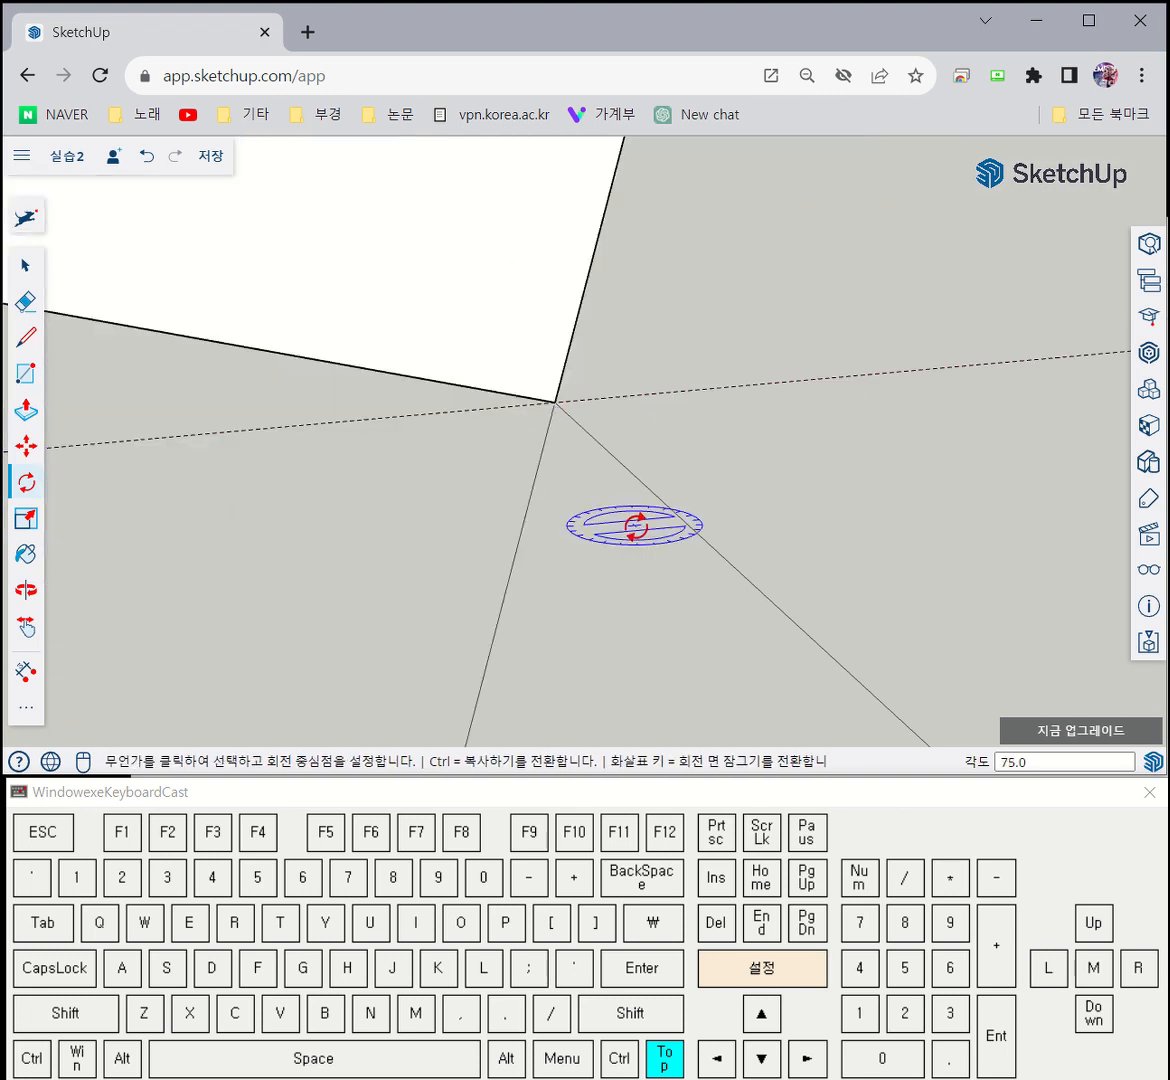
Undo the last rotation of the tall block
{"action": "scroll", "coordinate": [635, 523], "scroll_direction": "down", "scroll_amount": 4}
{"action": "scroll", "coordinate": [638, 517], "scroll_direction": "up", "scroll_amount": 3}
{"action": "key", "text": "ctrl+z"}
{"action": "scroll", "coordinate": [656, 517], "scroll_direction": "down", "scroll_amount": 4}
{"action": "scroll", "coordinate": [656, 517], "scroll_direction": "down", "scroll_amount": 6}
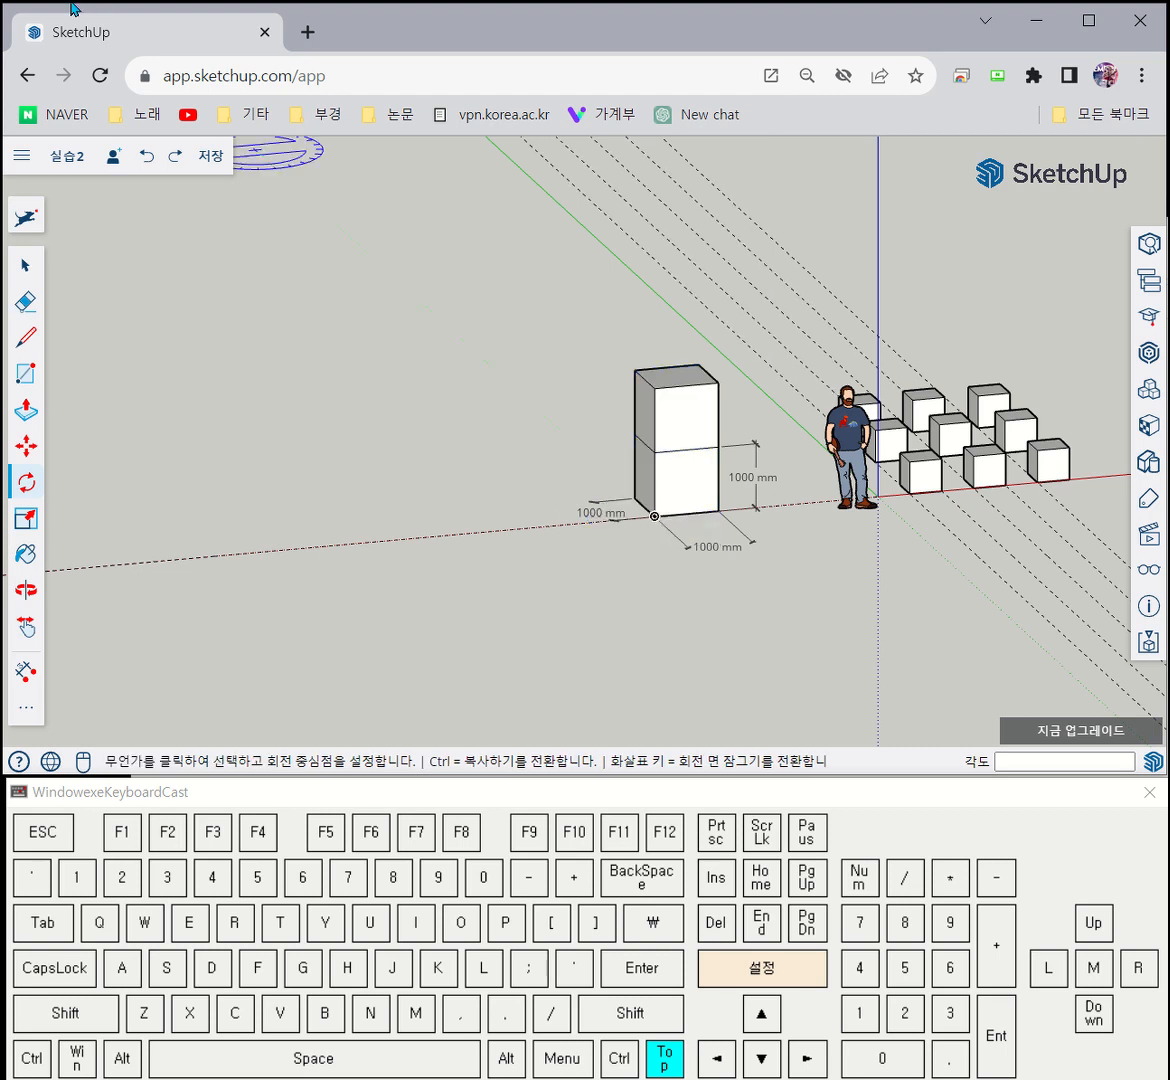
View the tall block's entity information and close it again
{"action": "left_click", "coordinate": [26, 264]}
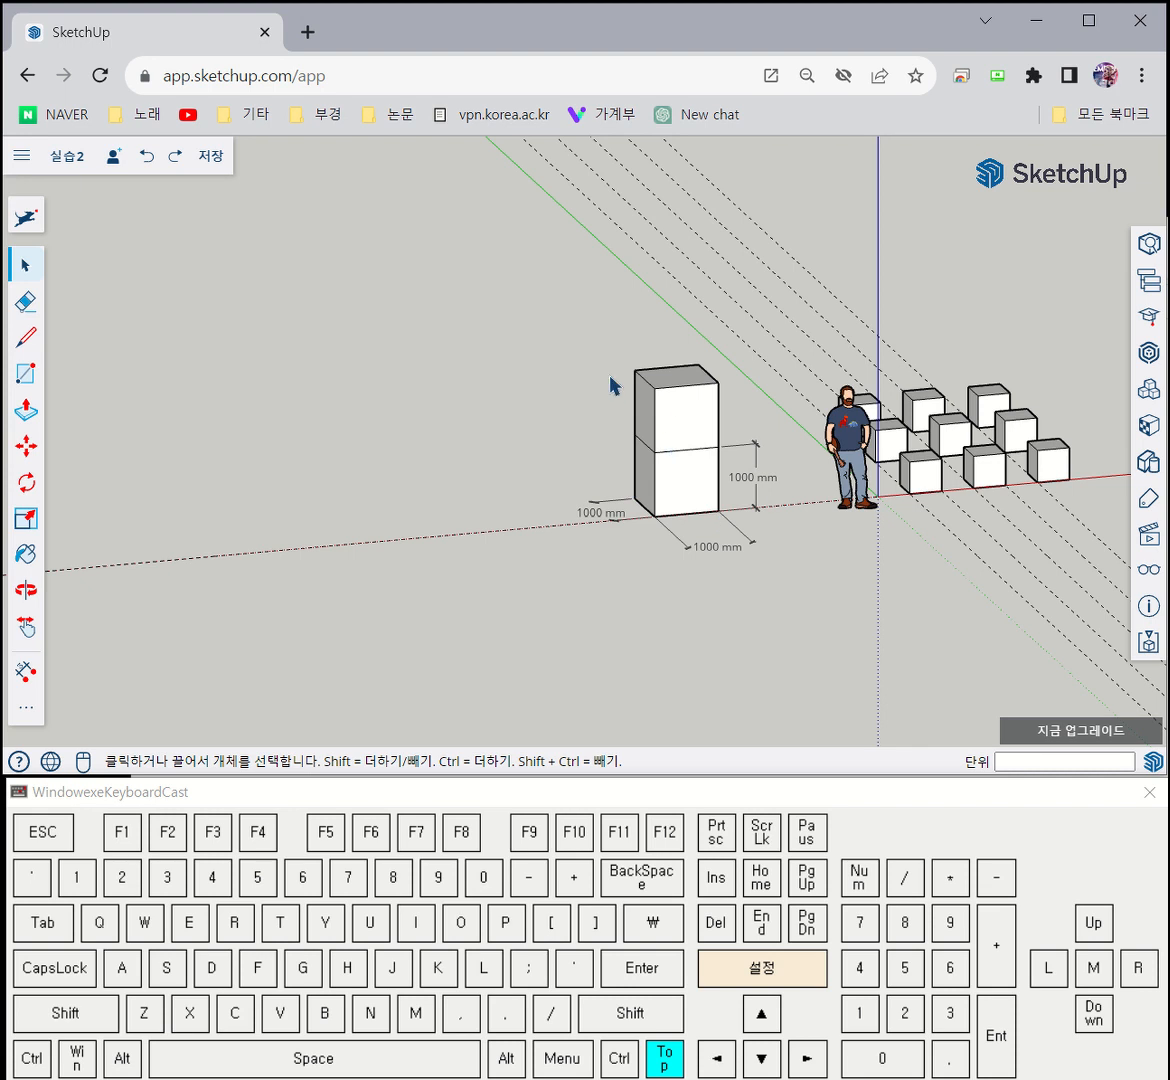
{"action": "scroll", "coordinate": [483, 436], "scroll_direction": "up", "scroll_amount": 3}
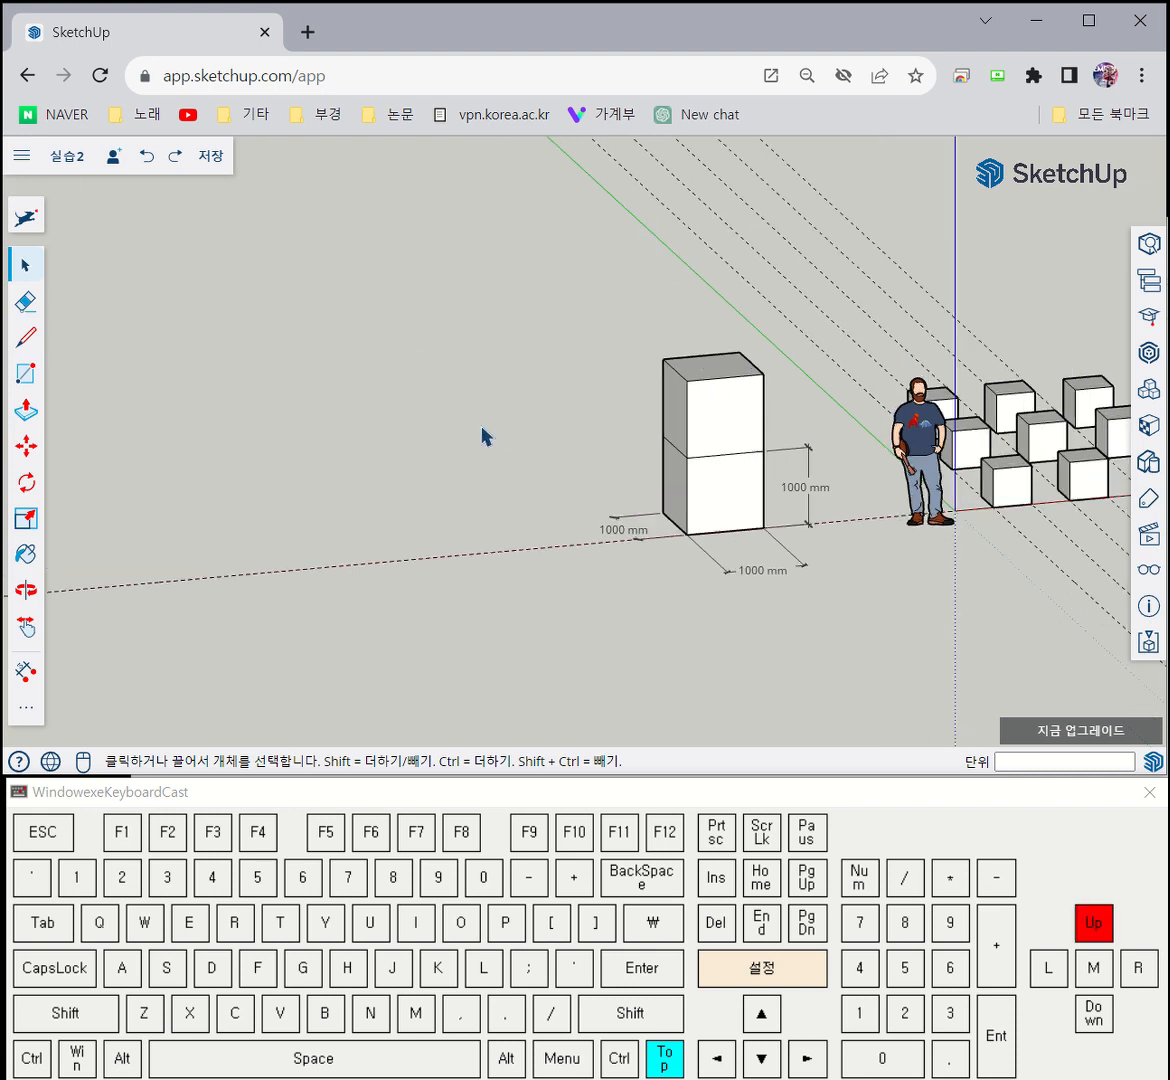
{"action": "right_click", "coordinate": [752, 425]}
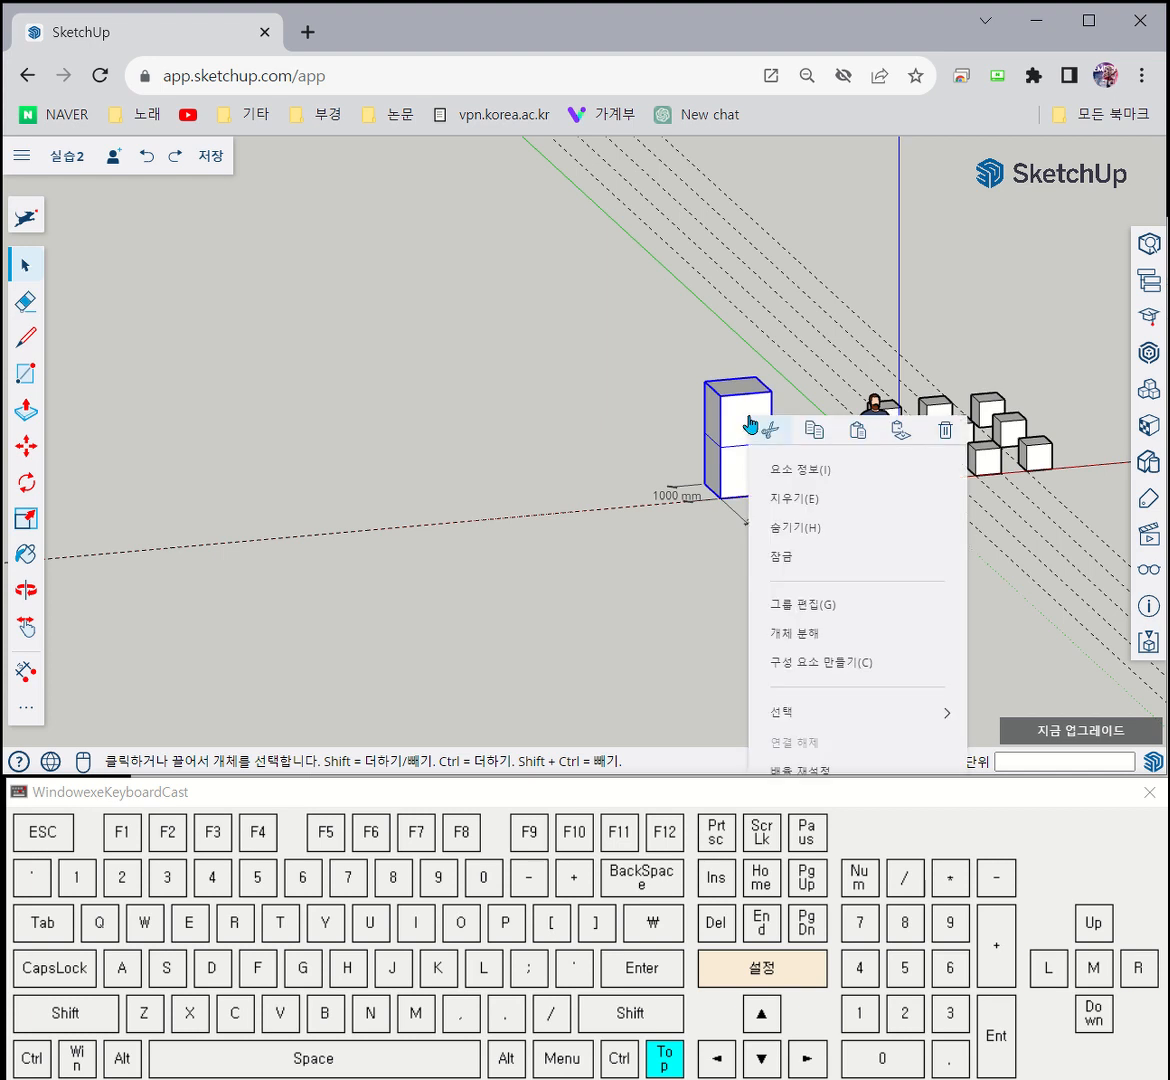
{"action": "left_click", "coordinate": [812, 476]}
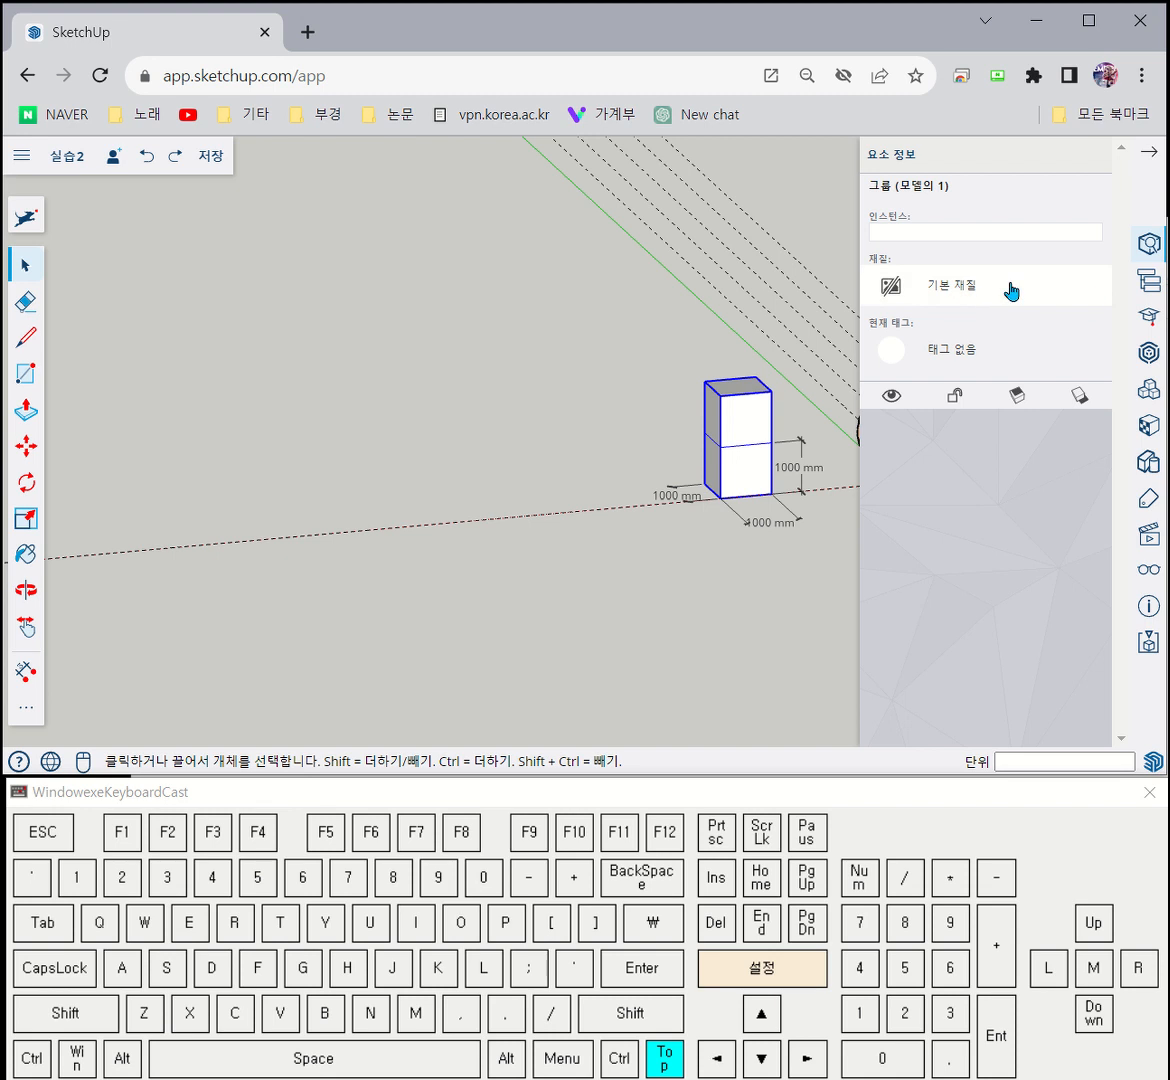
{"action": "left_click", "coordinate": [1149, 155]}
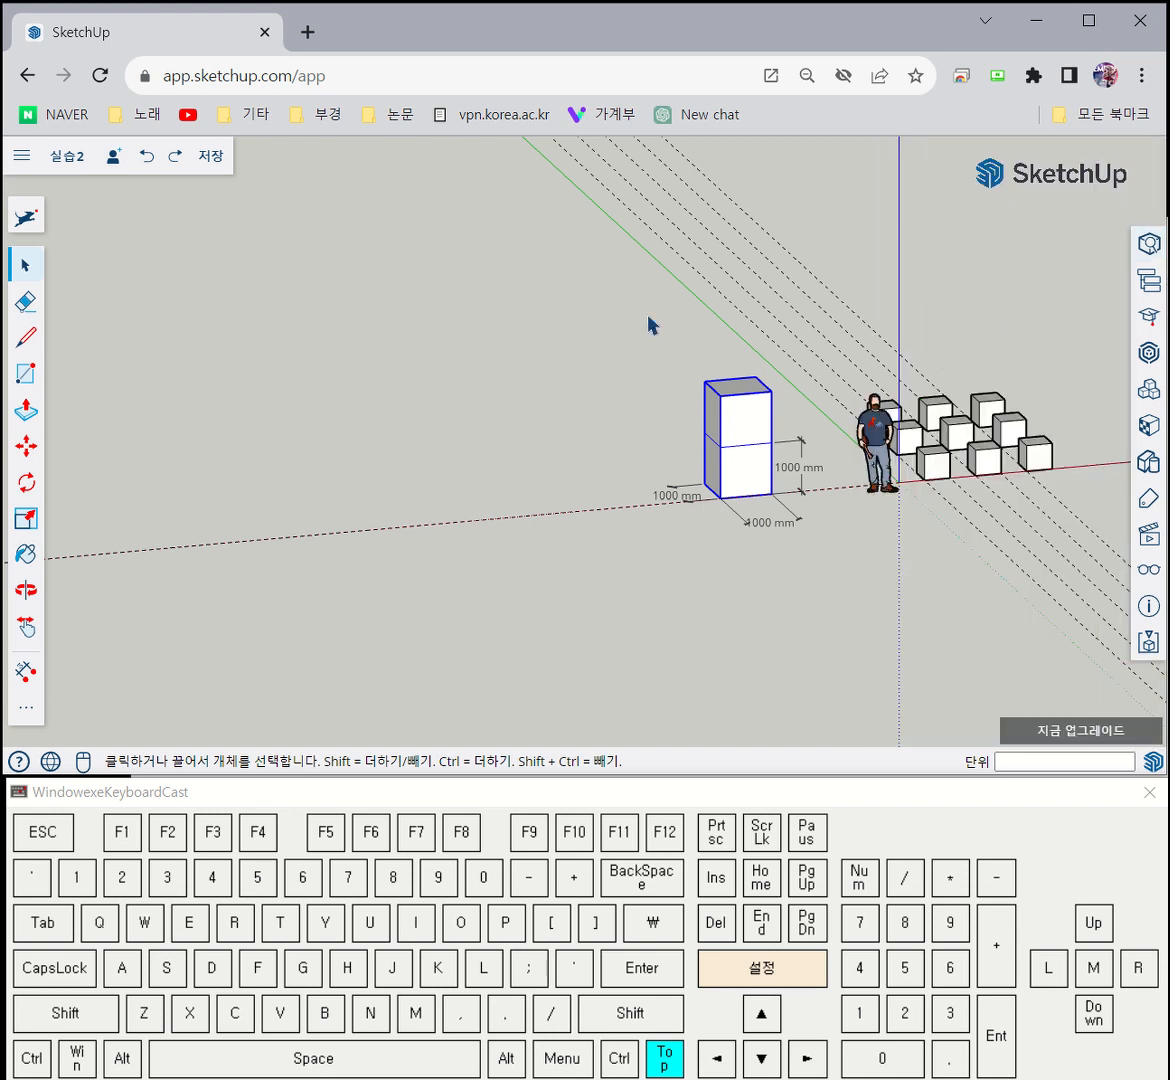
Show the materials with the entity information collapsed, and switch to browsing the material library
{"action": "left_click", "coordinate": [1149, 430]}
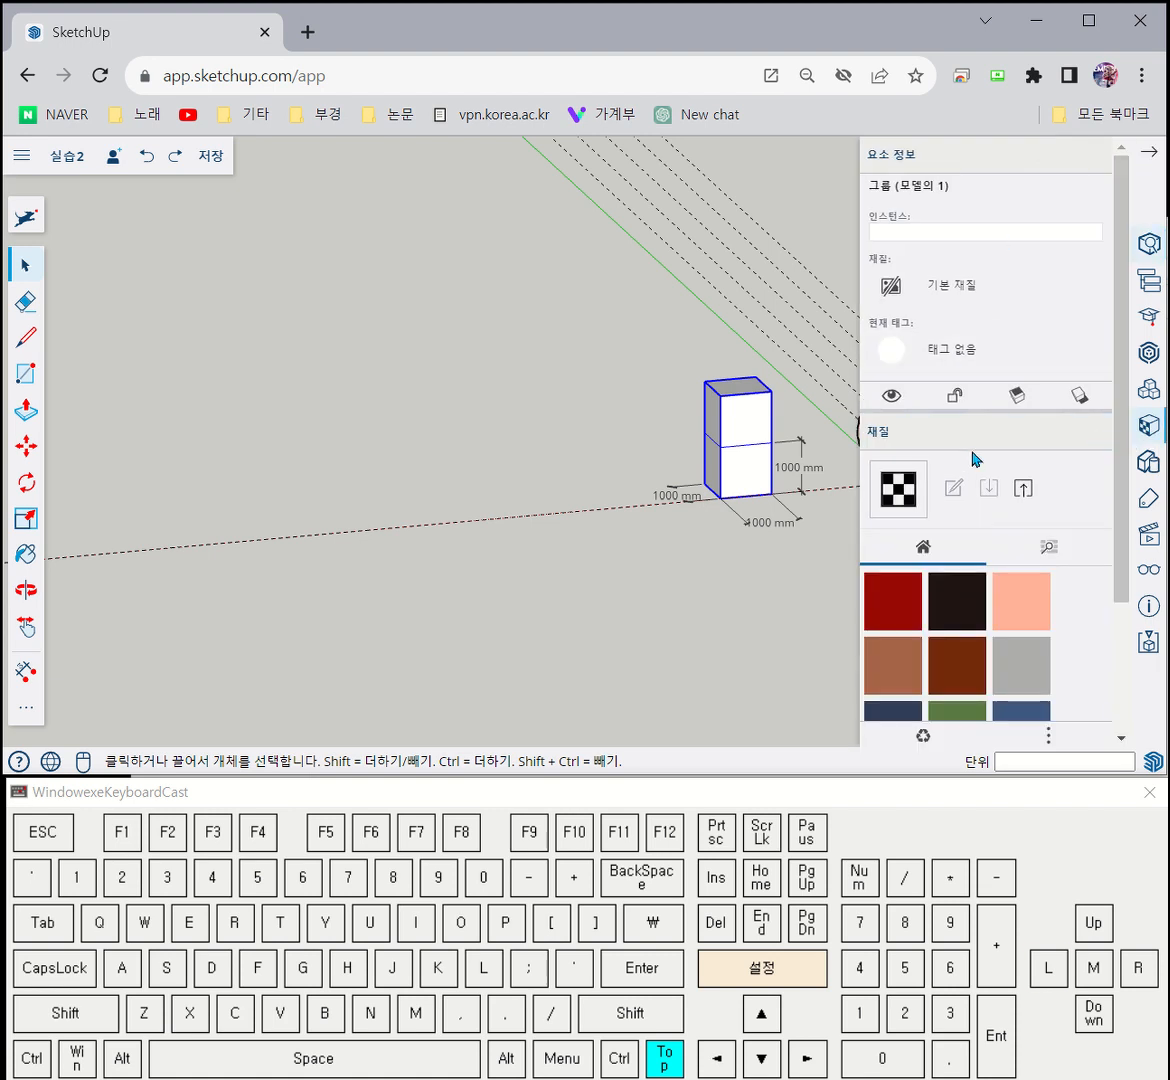
{"action": "scroll", "coordinate": [990, 450], "scroll_direction": "down", "scroll_amount": 2}
{"action": "scroll", "coordinate": [1022, 589], "scroll_direction": "up", "scroll_amount": 2}
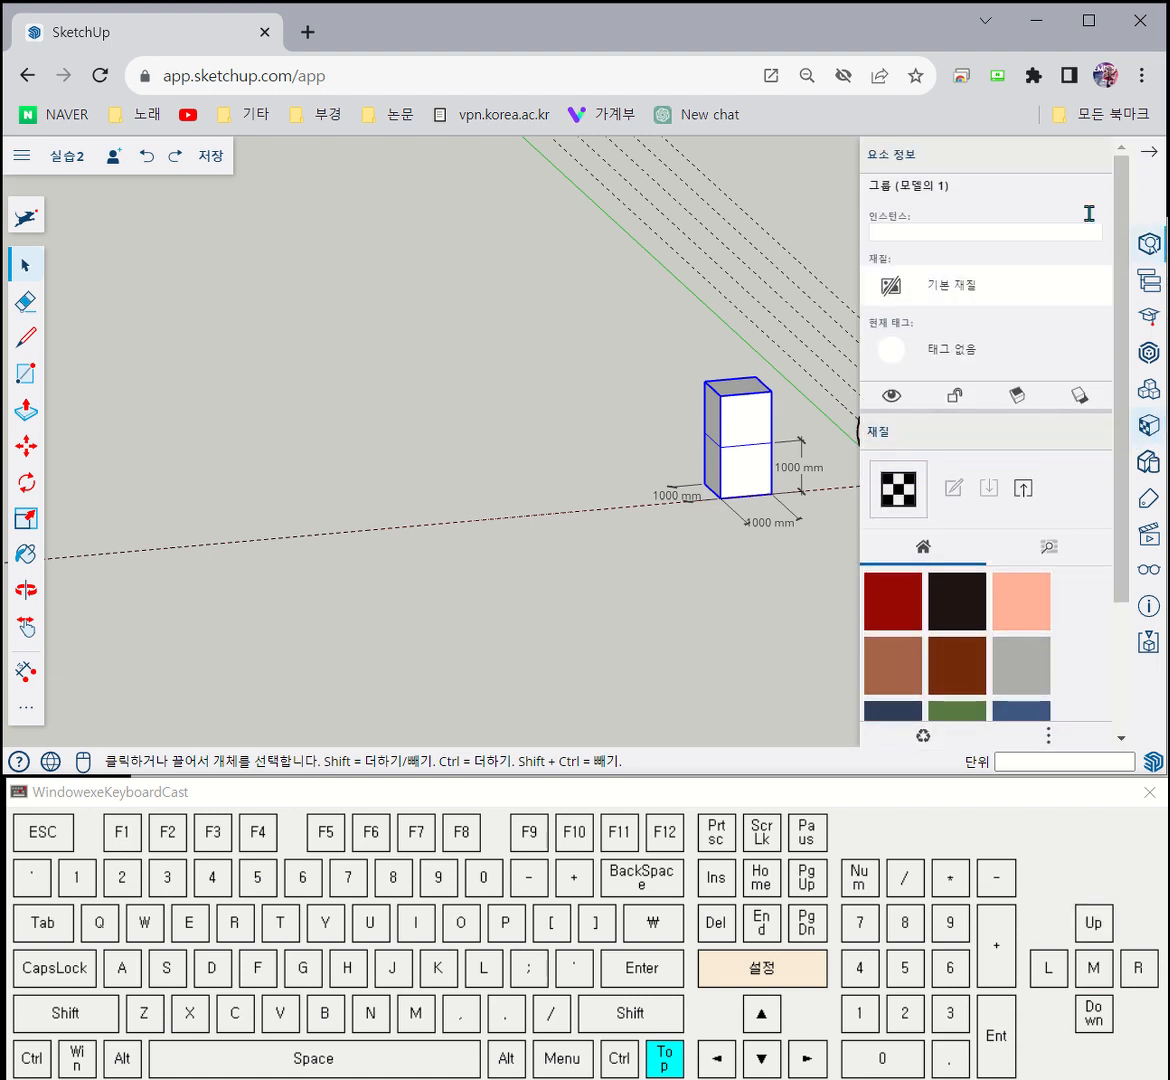
{"action": "left_click", "coordinate": [1095, 156]}
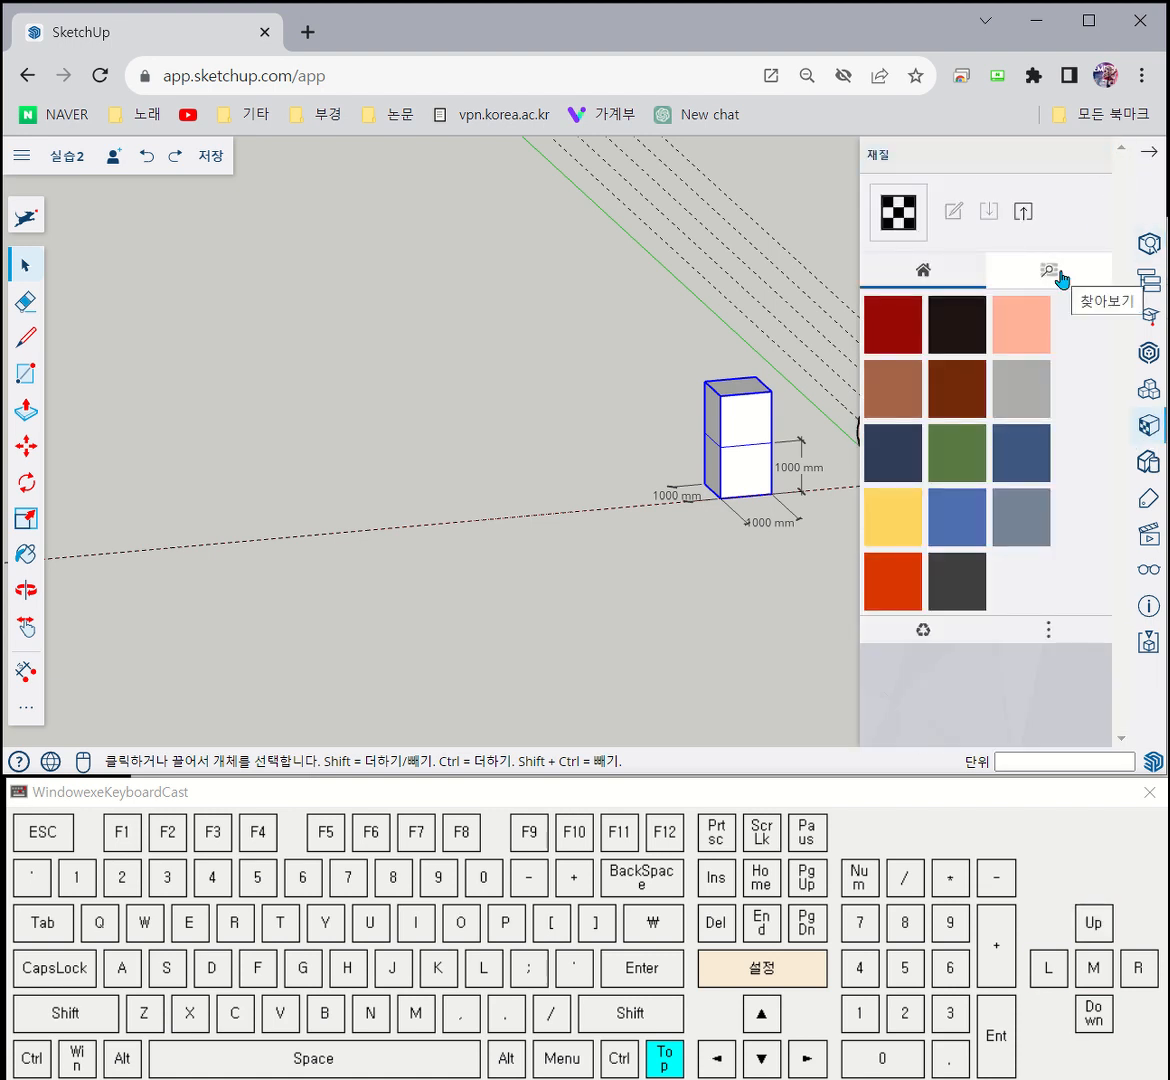
{"action": "left_click", "coordinate": [1060, 278]}
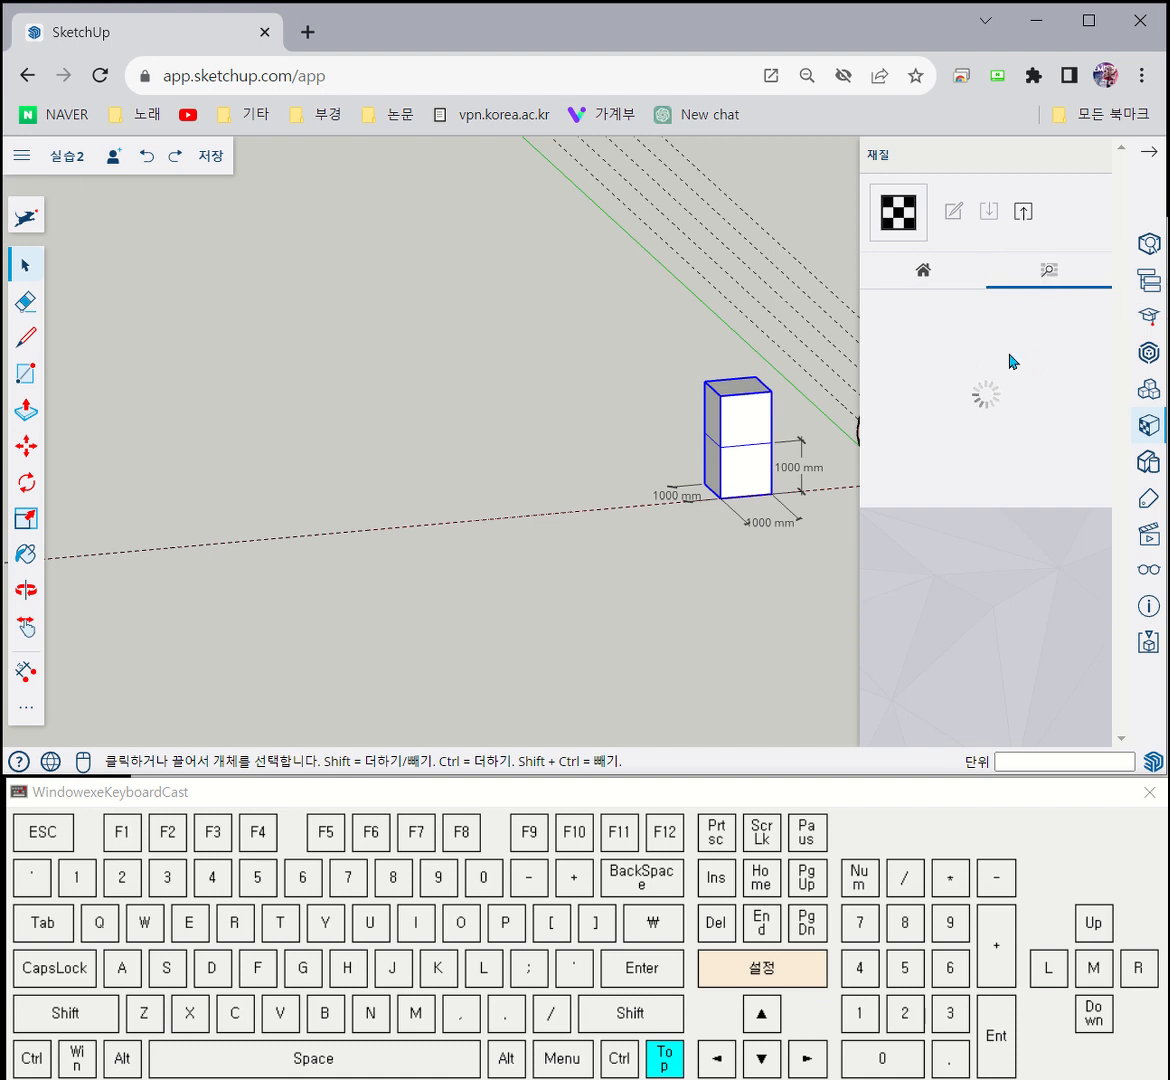
Find the water (물) category in the material library and expand it
{"action": "scroll", "coordinate": [1011, 362], "scroll_direction": "down", "scroll_amount": 1}
{"action": "scroll", "coordinate": [1011, 362], "scroll_direction": "up", "scroll_amount": 1}
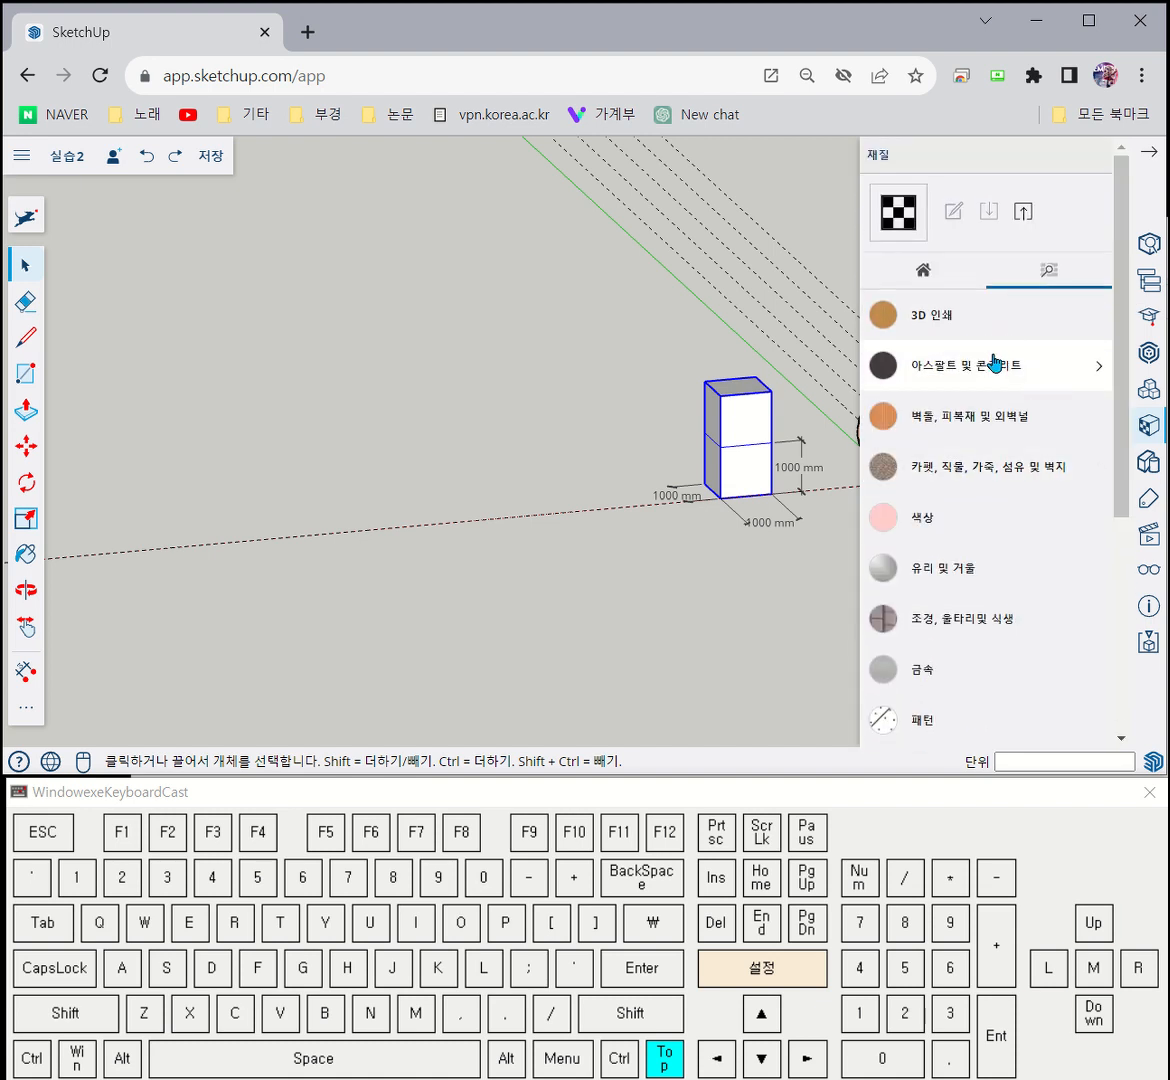
{"action": "scroll", "coordinate": [998, 350], "scroll_direction": "down", "scroll_amount": 1}
{"action": "scroll", "coordinate": [1015, 340], "scroll_direction": "down", "scroll_amount": 1}
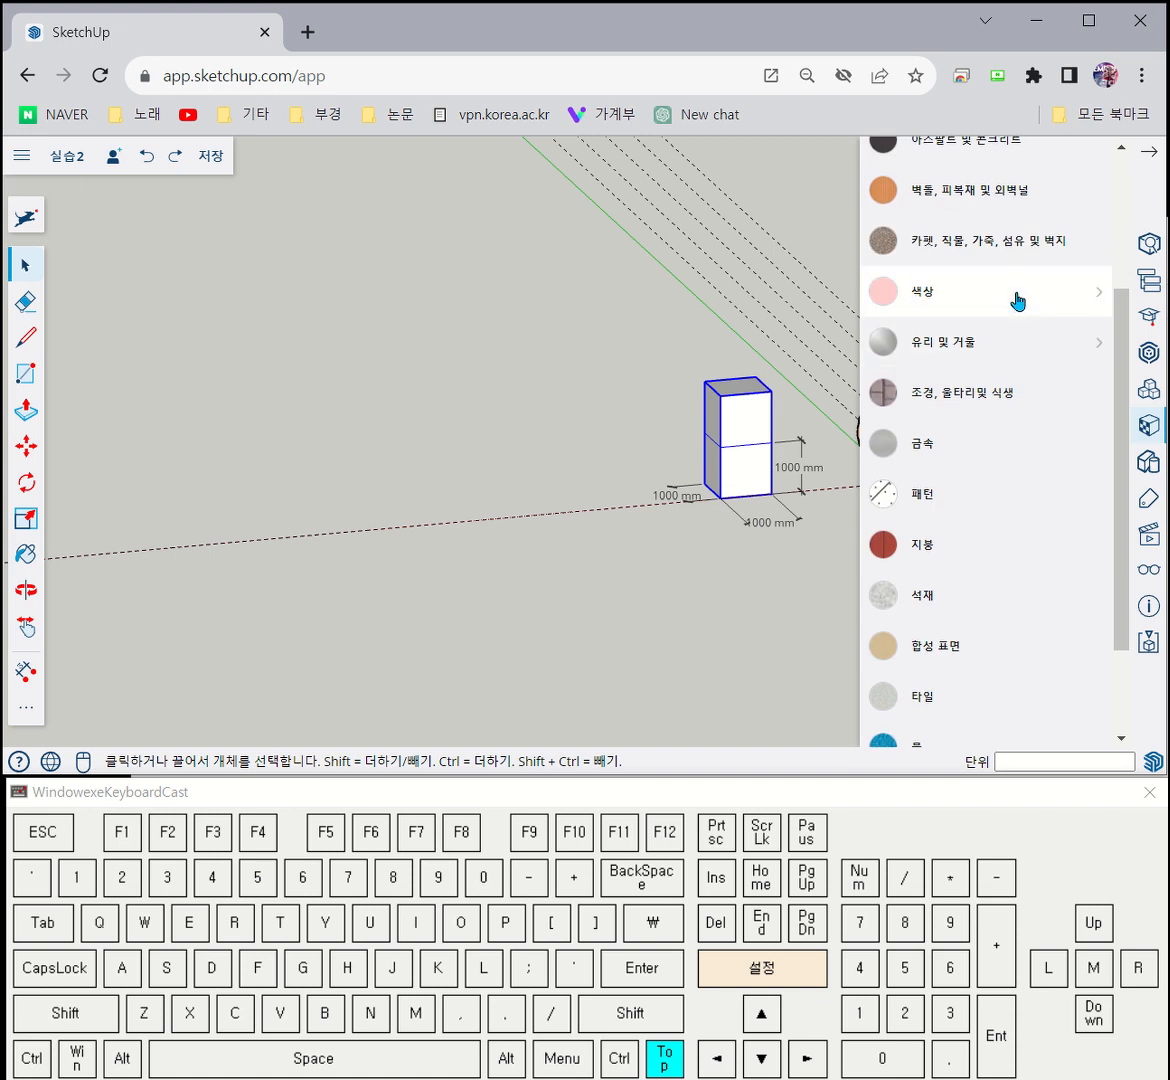
{"action": "scroll", "coordinate": [1025, 380], "scroll_direction": "down", "scroll_amount": 1}
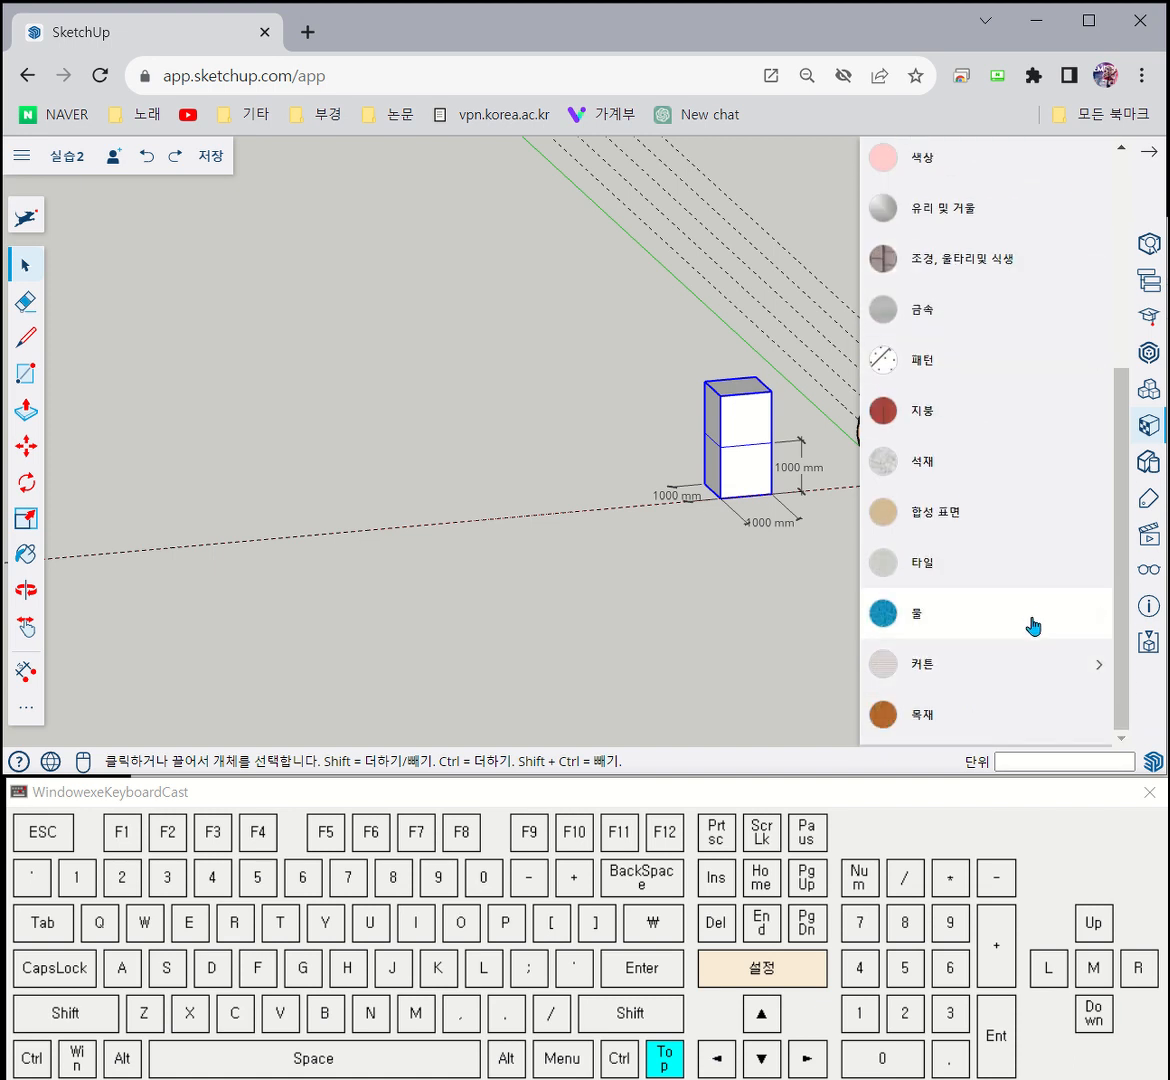
{"action": "scroll", "coordinate": [1036, 556], "scroll_direction": "down", "scroll_amount": 3}
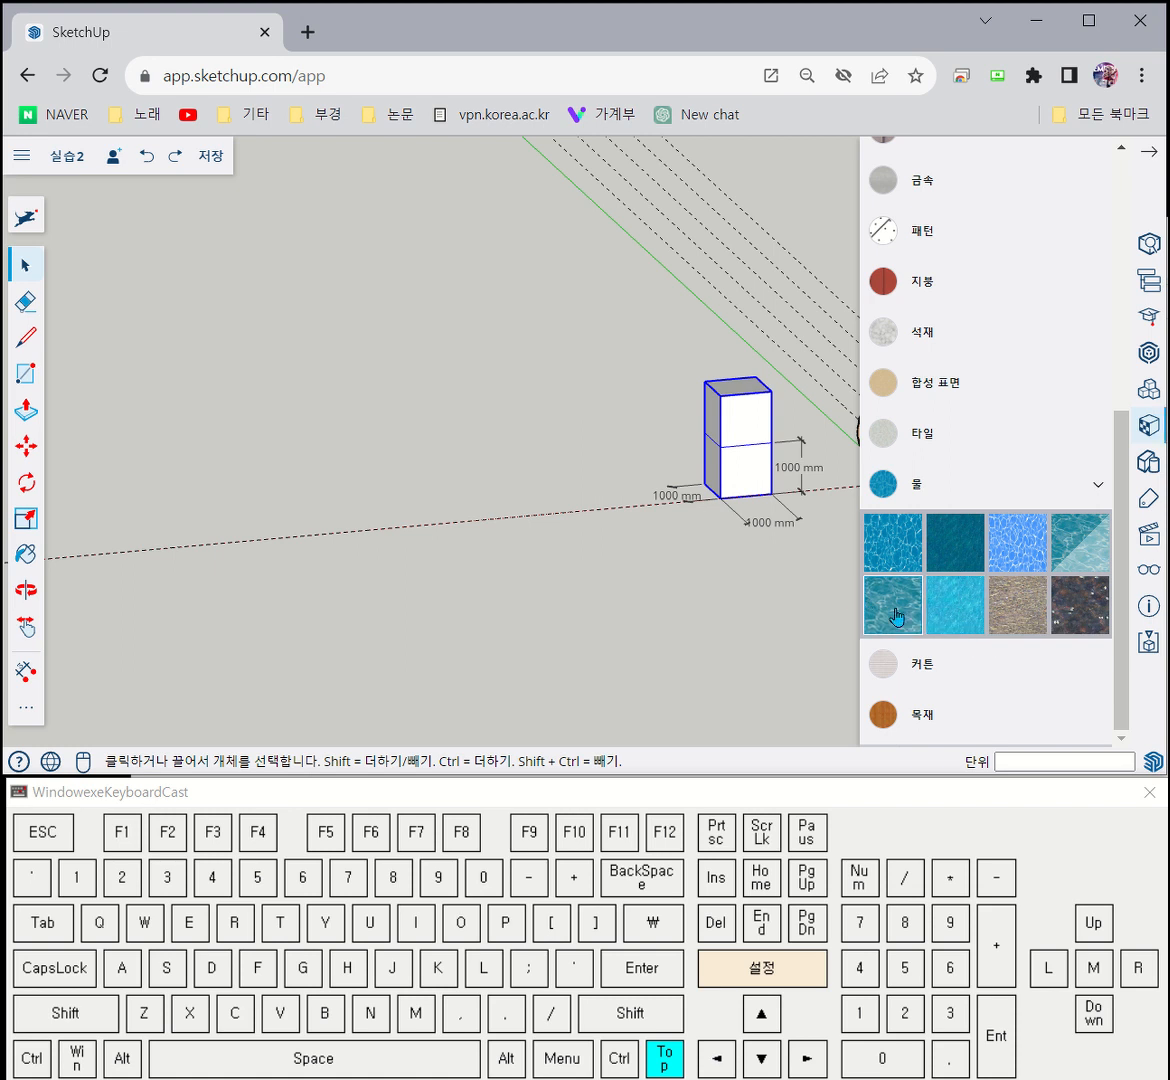
Paint the tall block with the opaque teal rippled water material
{"action": "left_click", "coordinate": [889, 615]}
{"action": "left_click", "coordinate": [755, 438]}
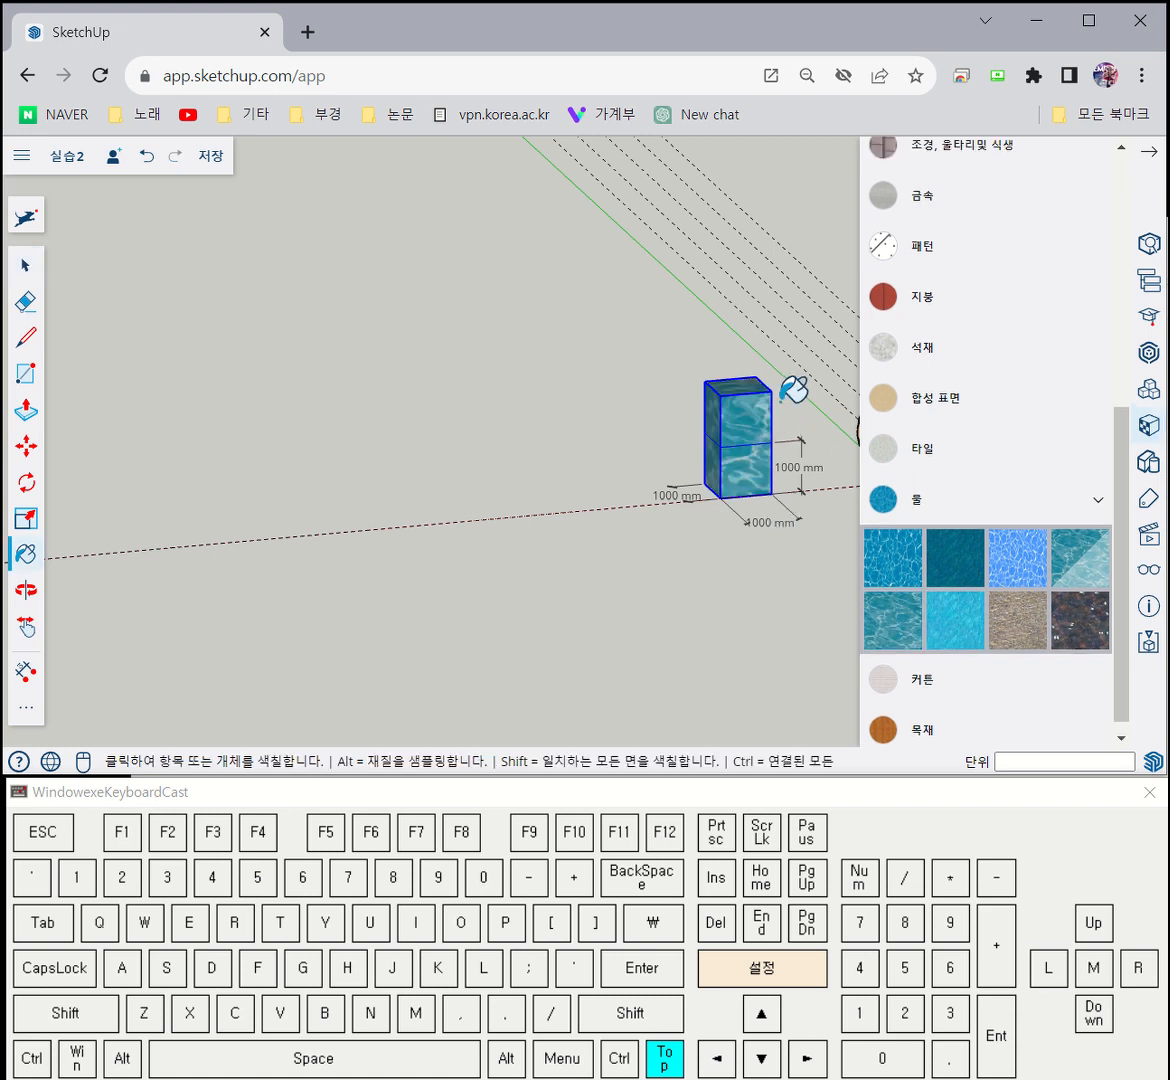
{"action": "scroll", "coordinate": [805, 402], "scroll_direction": "up", "scroll_amount": 6}
{"action": "scroll", "coordinate": [431, 449], "scroll_direction": "down", "scroll_amount": 8}
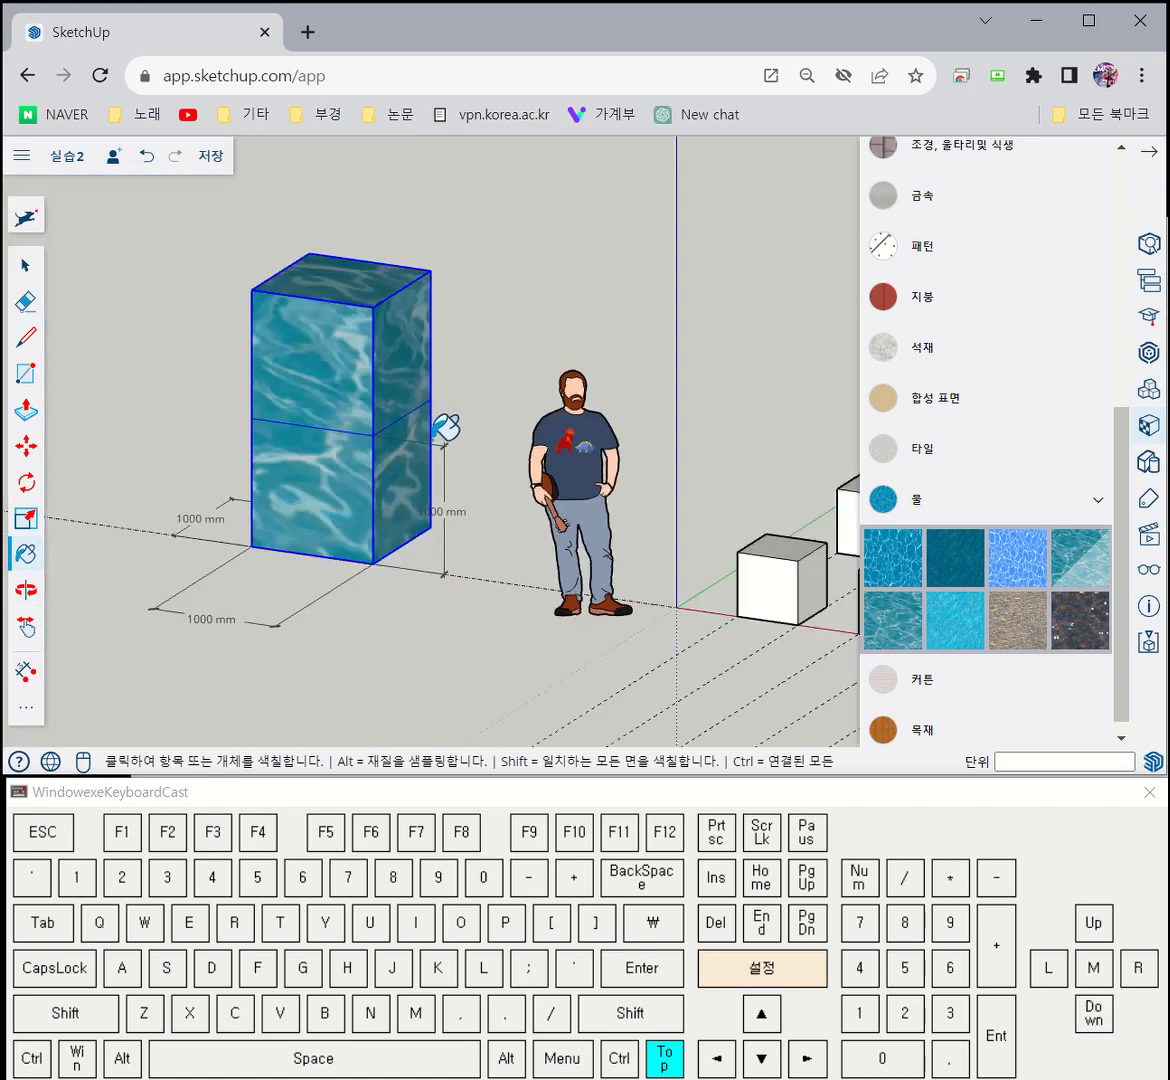
Repaint the tall block with the bright turquoise water material, followed by the light blue pool-water one
{"action": "left_click", "coordinate": [948, 632]}
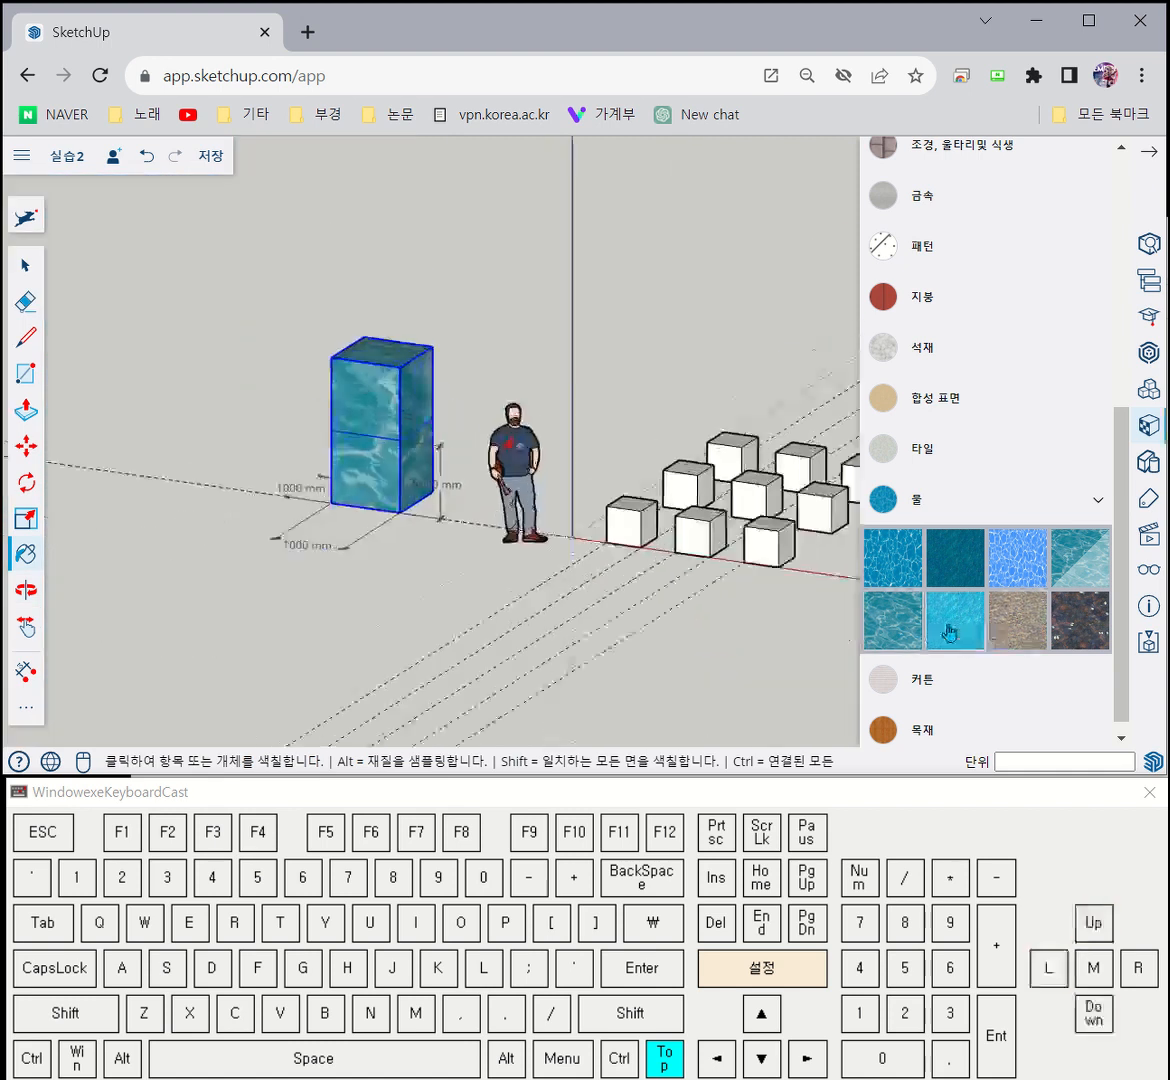
{"action": "left_click", "coordinate": [371, 388]}
{"action": "left_click", "coordinate": [907, 578]}
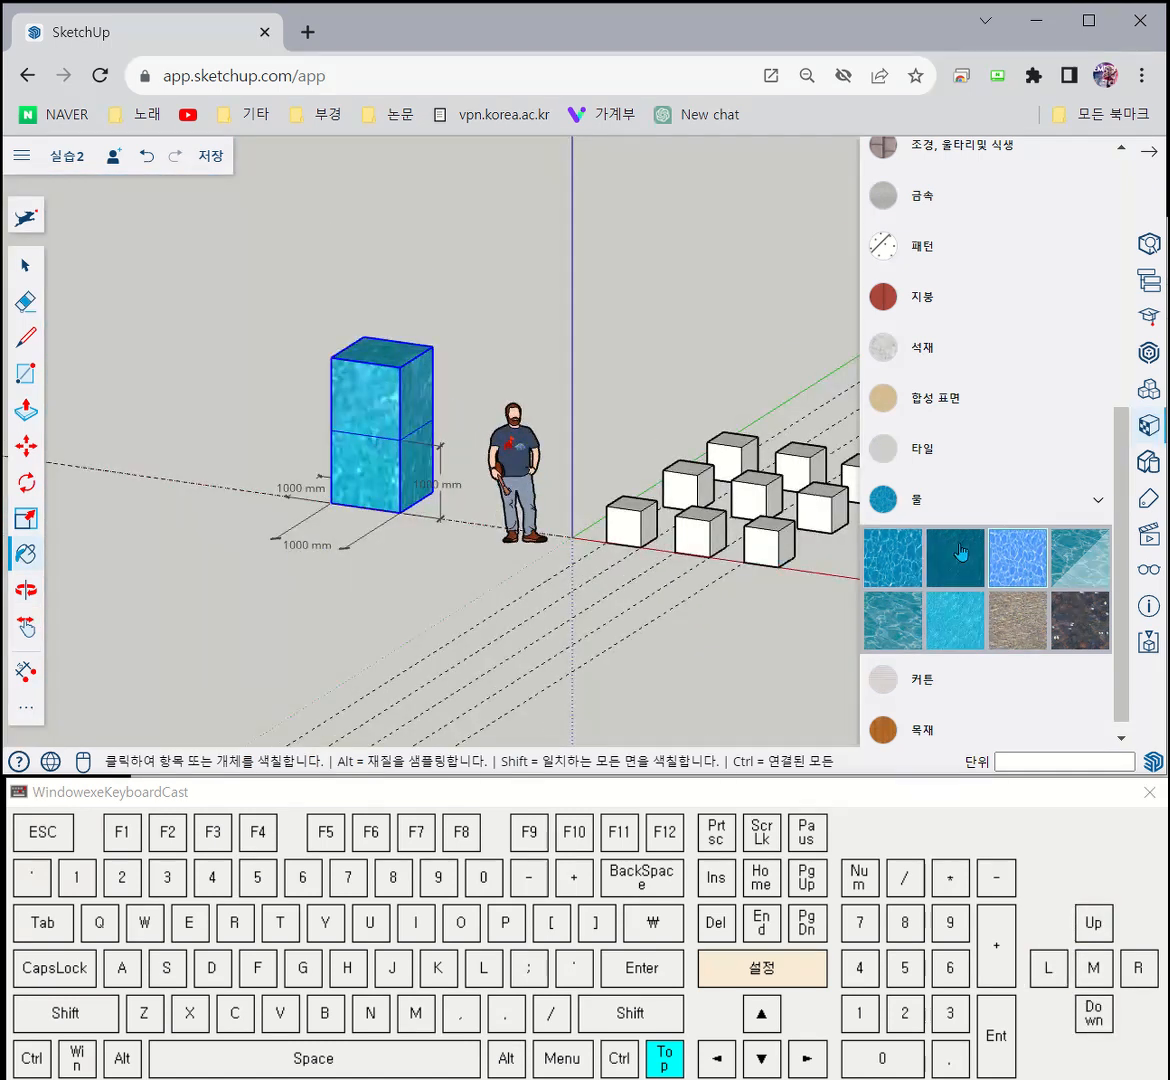
{"action": "left_click", "coordinate": [418, 390]}
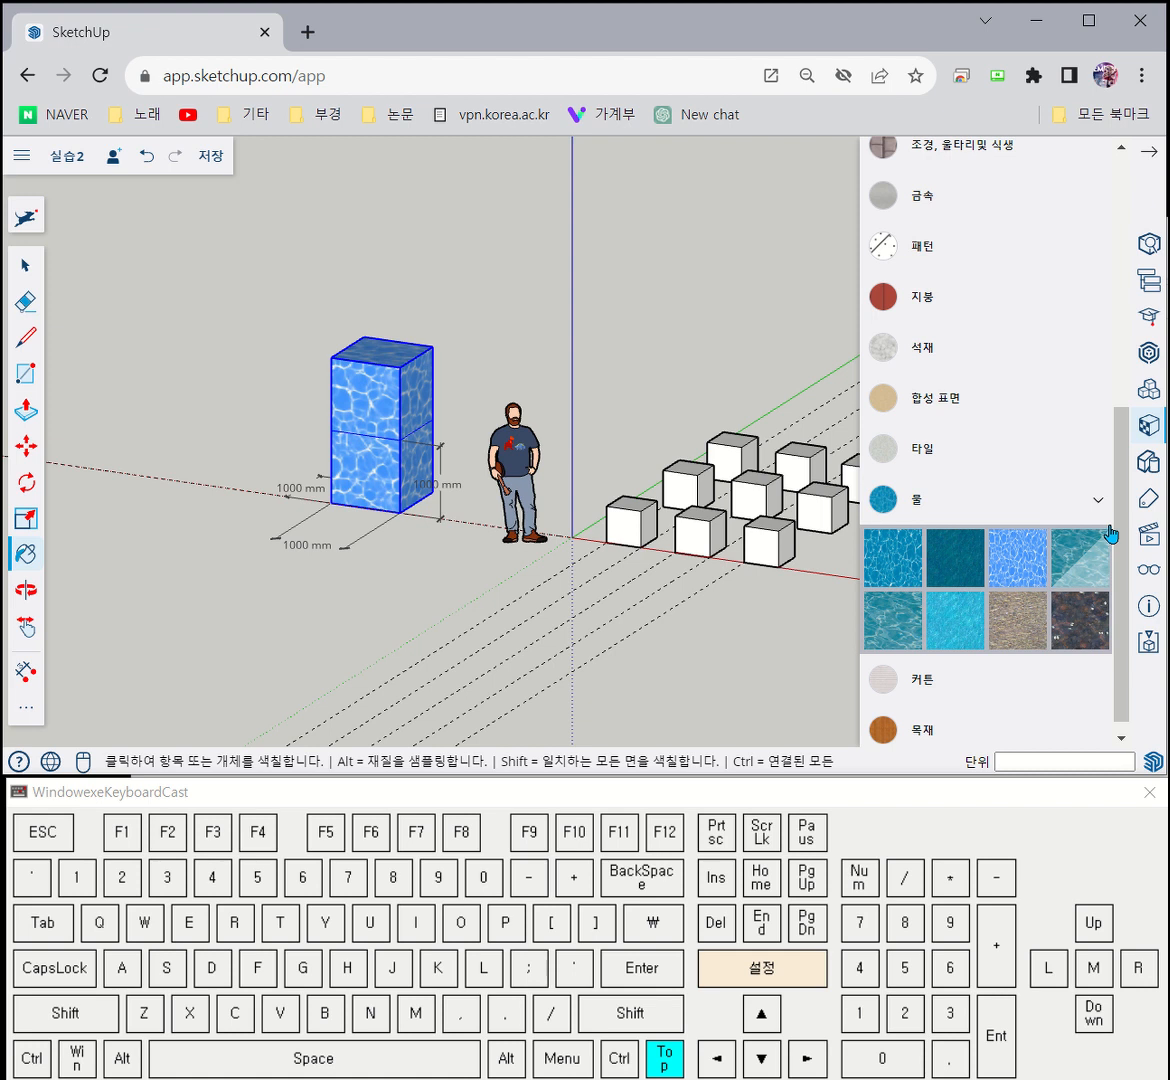
Paint the tall block with the semi-transparent teal water material and inspect its see-through faces up close
{"action": "left_click", "coordinate": [1096, 565]}
{"action": "left_click", "coordinate": [418, 393]}
{"action": "middle_click_drag", "start_coordinate": [300, 450], "coordinate": [368, 419]}
{"action": "scroll", "coordinate": [368, 419], "scroll_direction": "up", "scroll_amount": 5}
{"action": "middle_click_drag", "start_coordinate": [545, 421], "coordinate": [510, 408]}
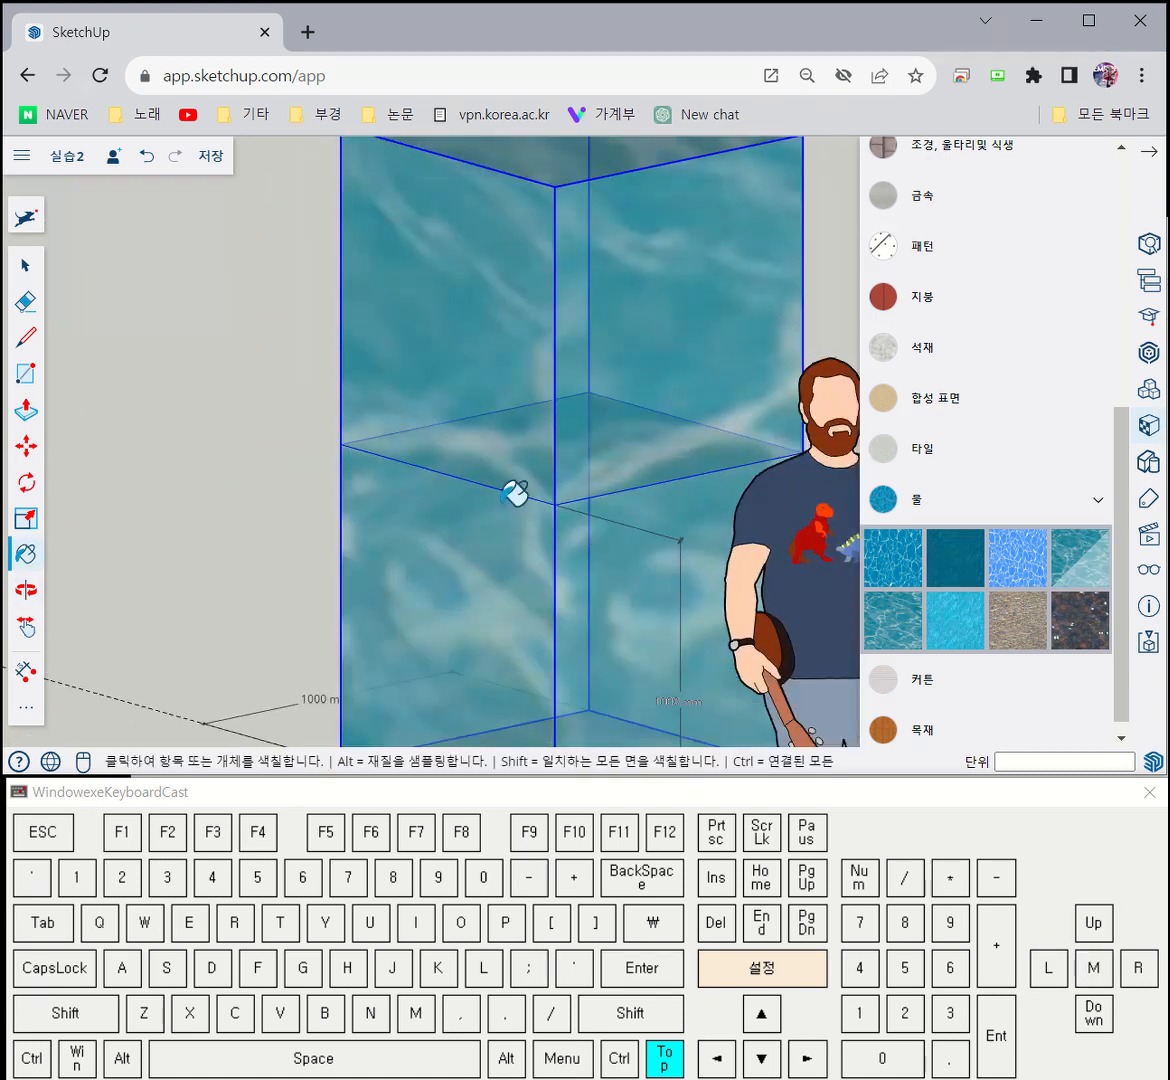
{"action": "scroll", "coordinate": [513, 492], "scroll_direction": "down", "scroll_amount": 1}
{"action": "scroll", "coordinate": [505, 500], "scroll_direction": "down", "scroll_amount": 3}
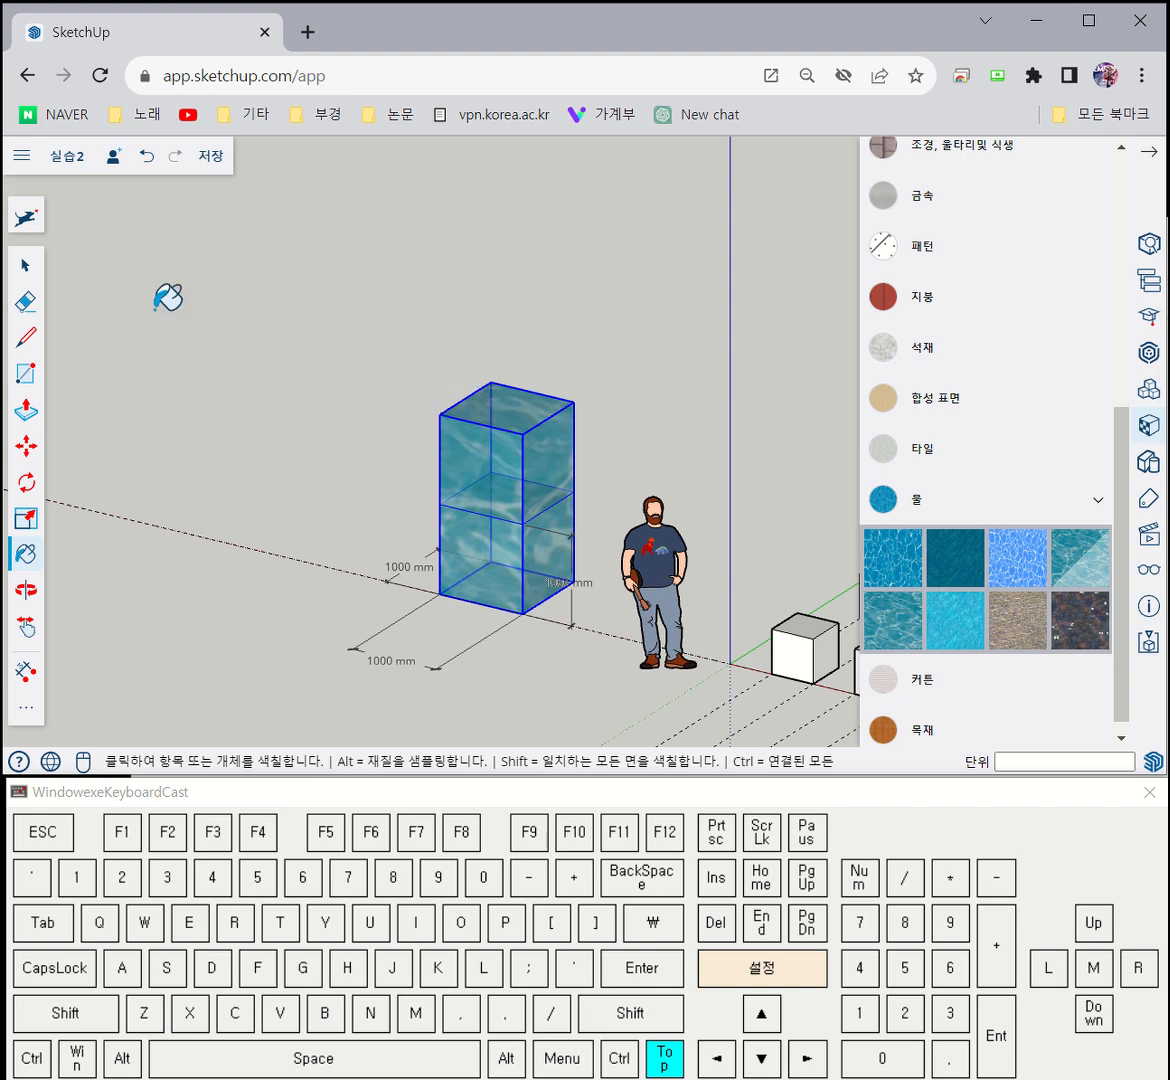
Explode the group of the small white cube nearest the origin into separate faces and edges
{"action": "left_click", "coordinate": [25, 265]}
{"action": "scroll", "coordinate": [358, 462], "scroll_direction": "down", "scroll_amount": 3}
{"action": "scroll", "coordinate": [562, 612], "scroll_direction": "up", "scroll_amount": 5}
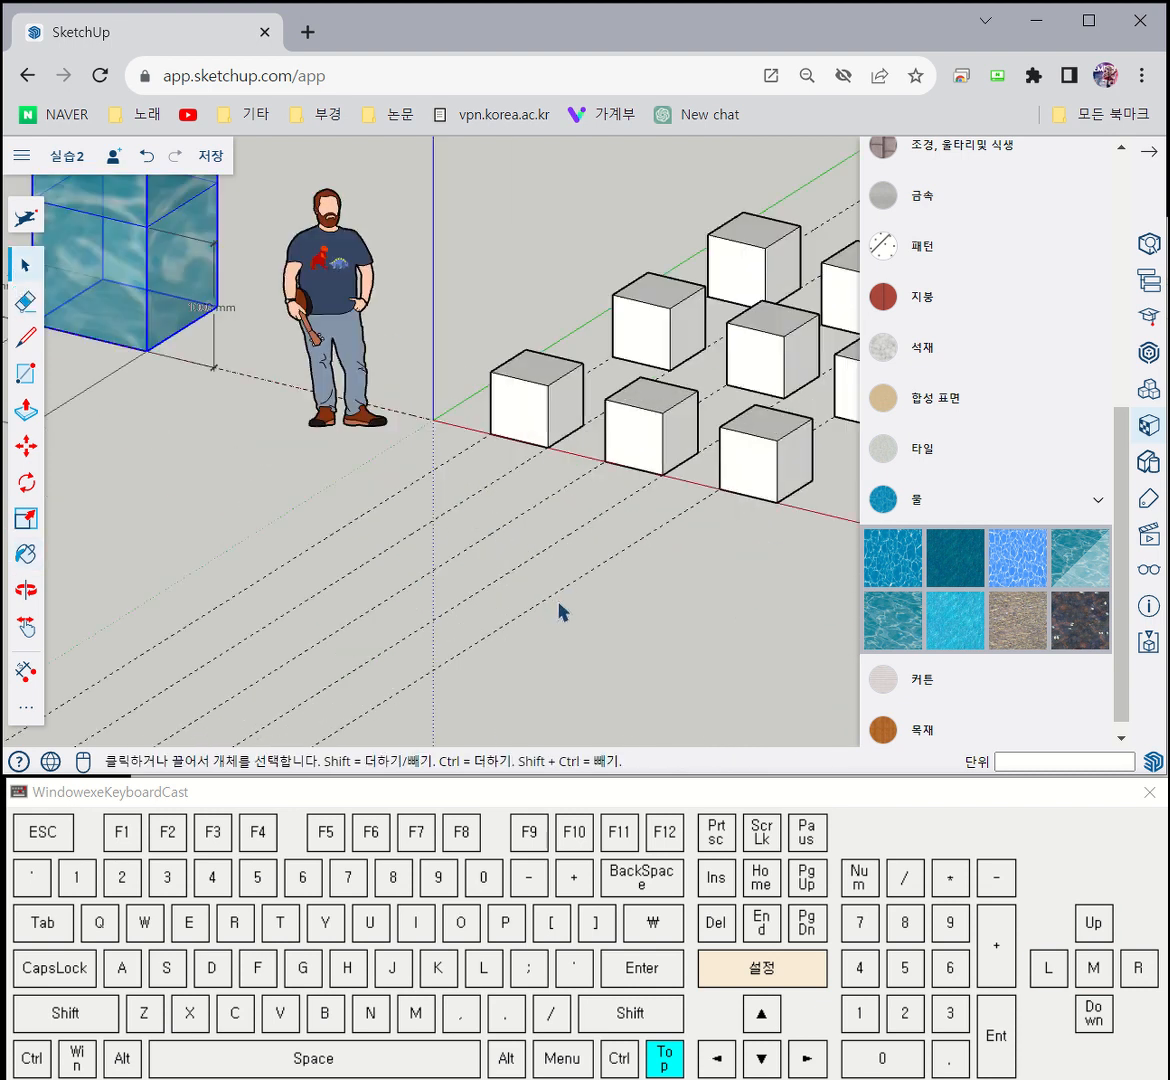
{"action": "left_click", "coordinate": [514, 405]}
{"action": "scroll", "coordinate": [558, 480], "scroll_direction": "up", "scroll_amount": 4}
{"action": "scroll", "coordinate": [462, 355], "scroll_direction": "down", "scroll_amount": 3}
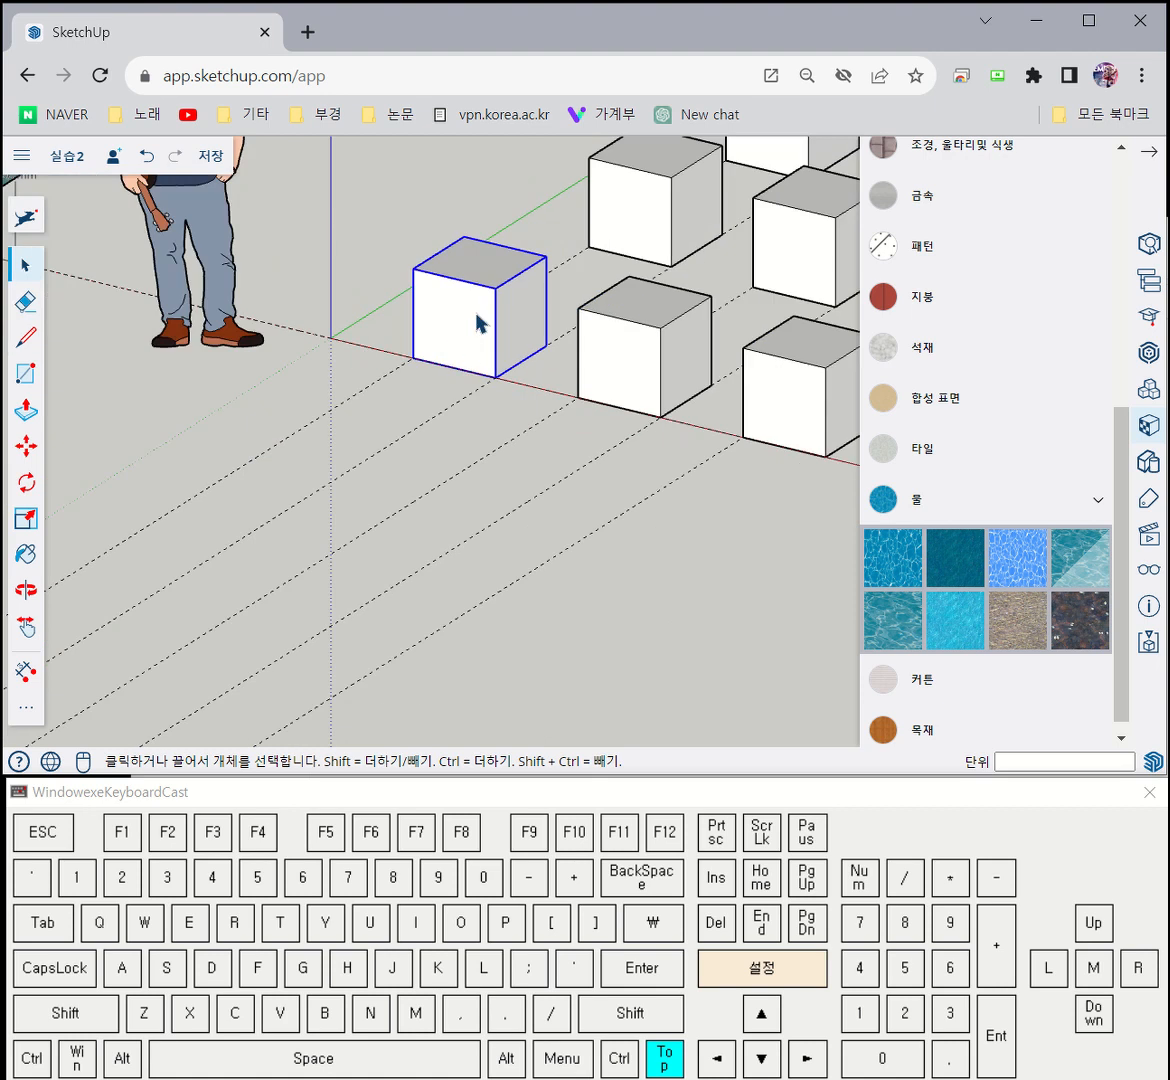
{"action": "right_click", "coordinate": [476, 321]}
{"action": "left_click", "coordinate": [600, 545]}
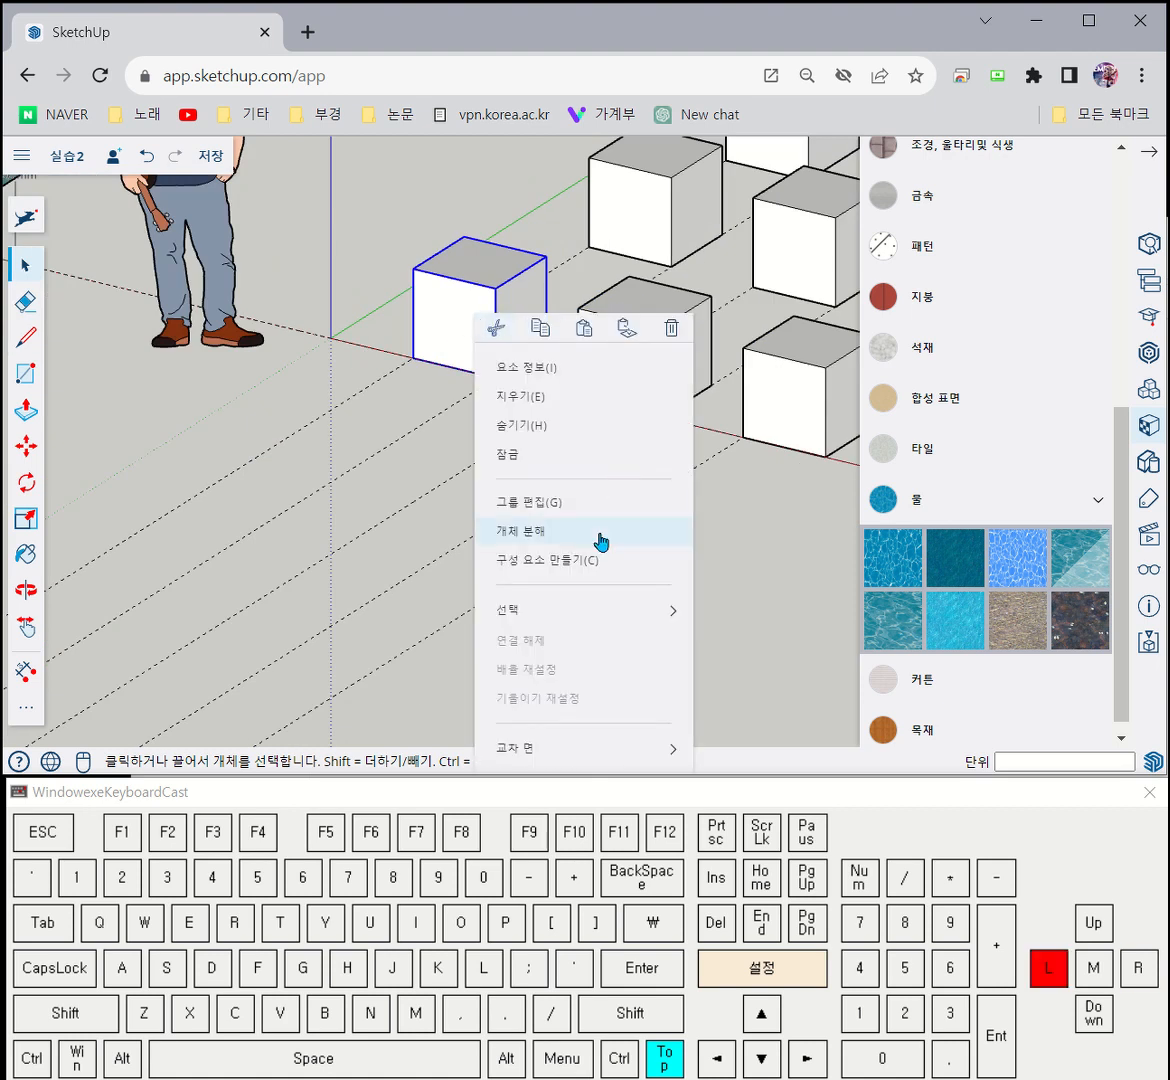
{"action": "left_click", "coordinate": [605, 540]}
Select individual faces and edges of the exploded cube to check that they are separate
{"action": "left_click", "coordinate": [512, 346]}
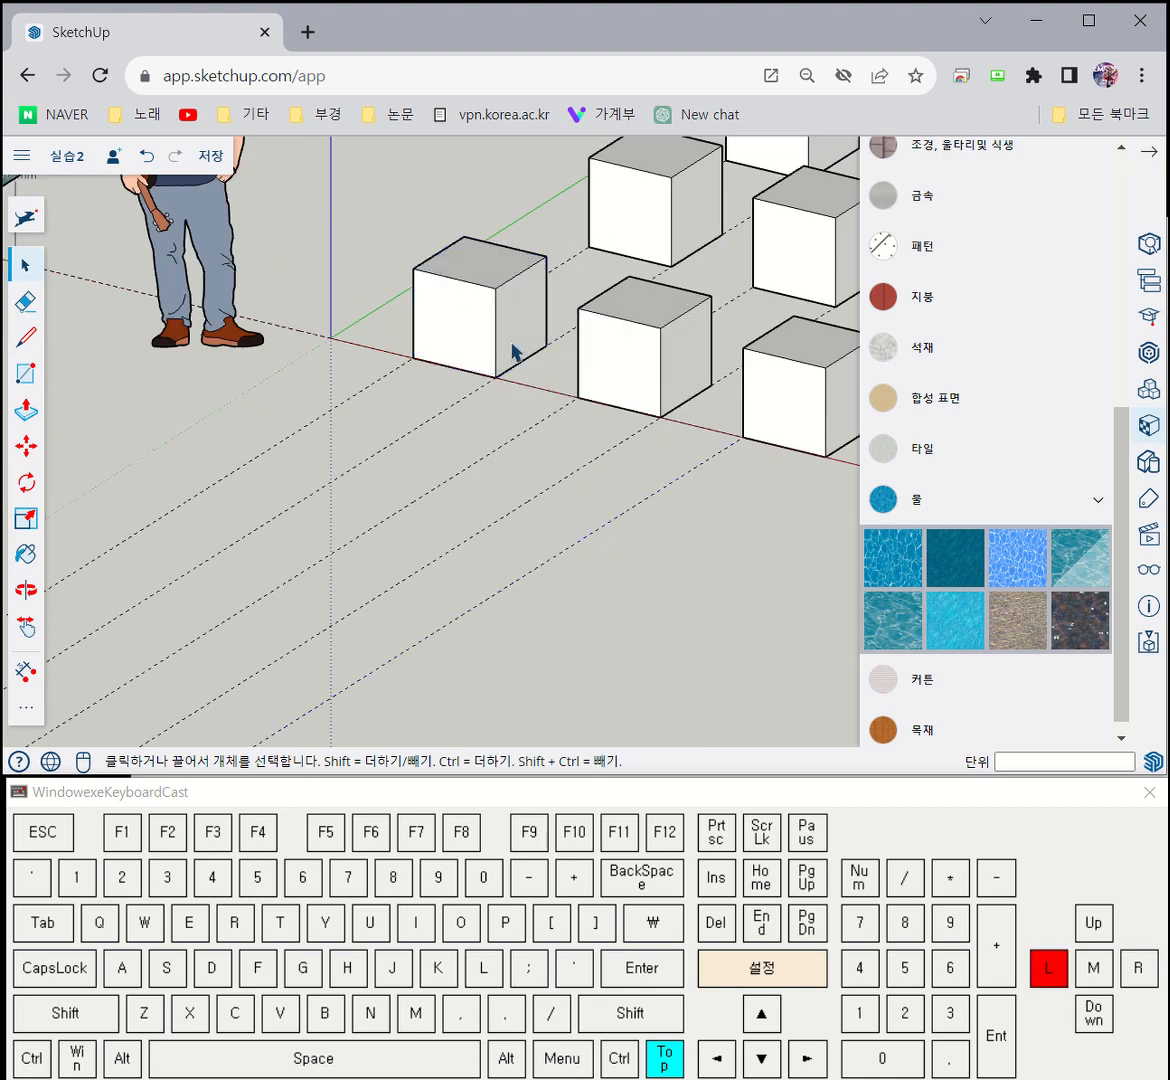
{"action": "double_click", "coordinate": [515, 273]}
{"action": "left_click", "coordinate": [477, 283]}
{"action": "left_click", "coordinate": [493, 320]}
{"action": "left_click", "coordinate": [465, 247]}
{"action": "left_click", "coordinate": [448, 306]}
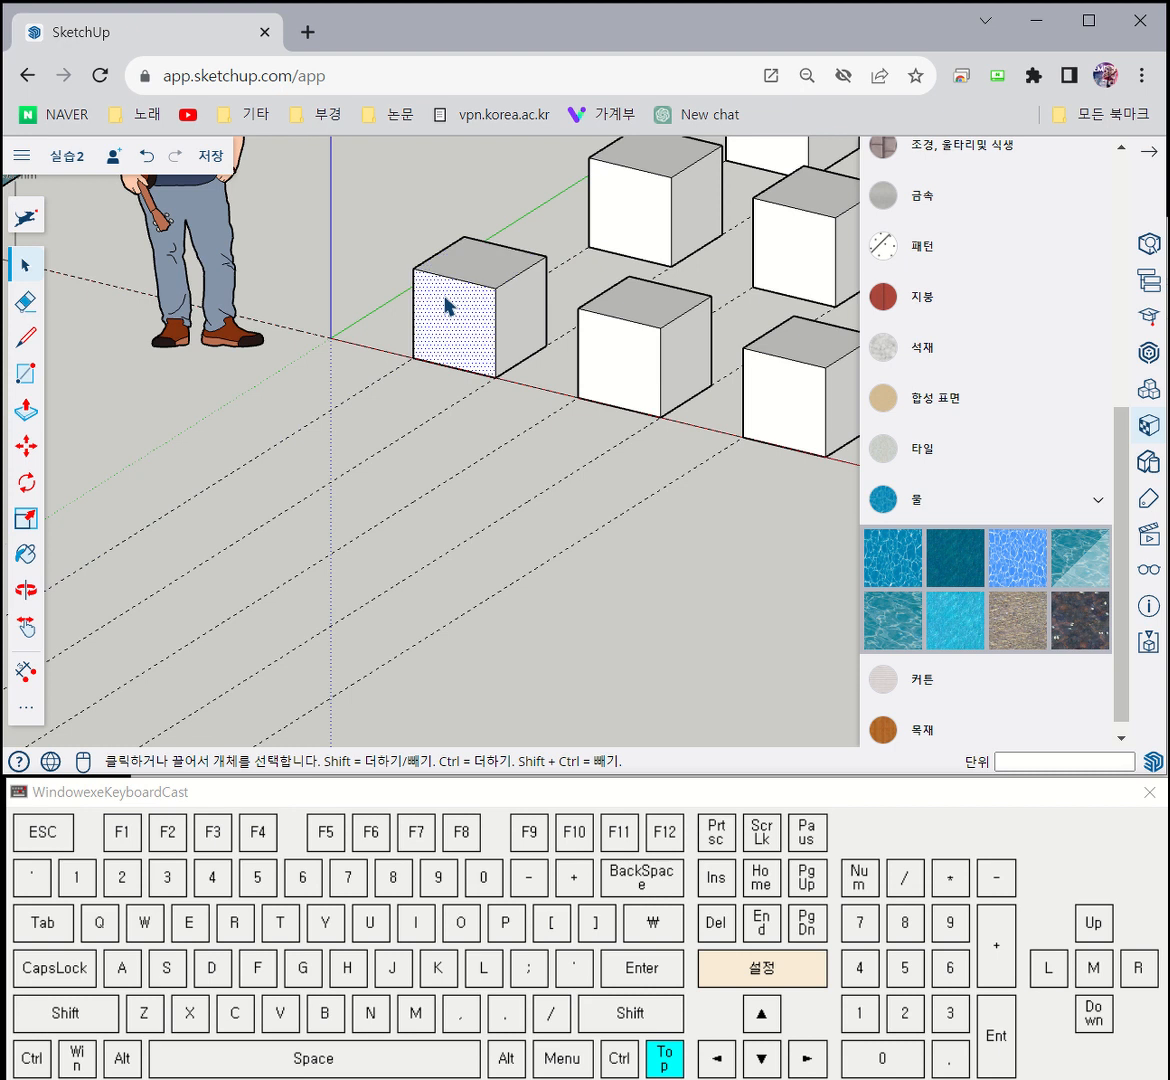
{"action": "left_click", "coordinate": [486, 285]}
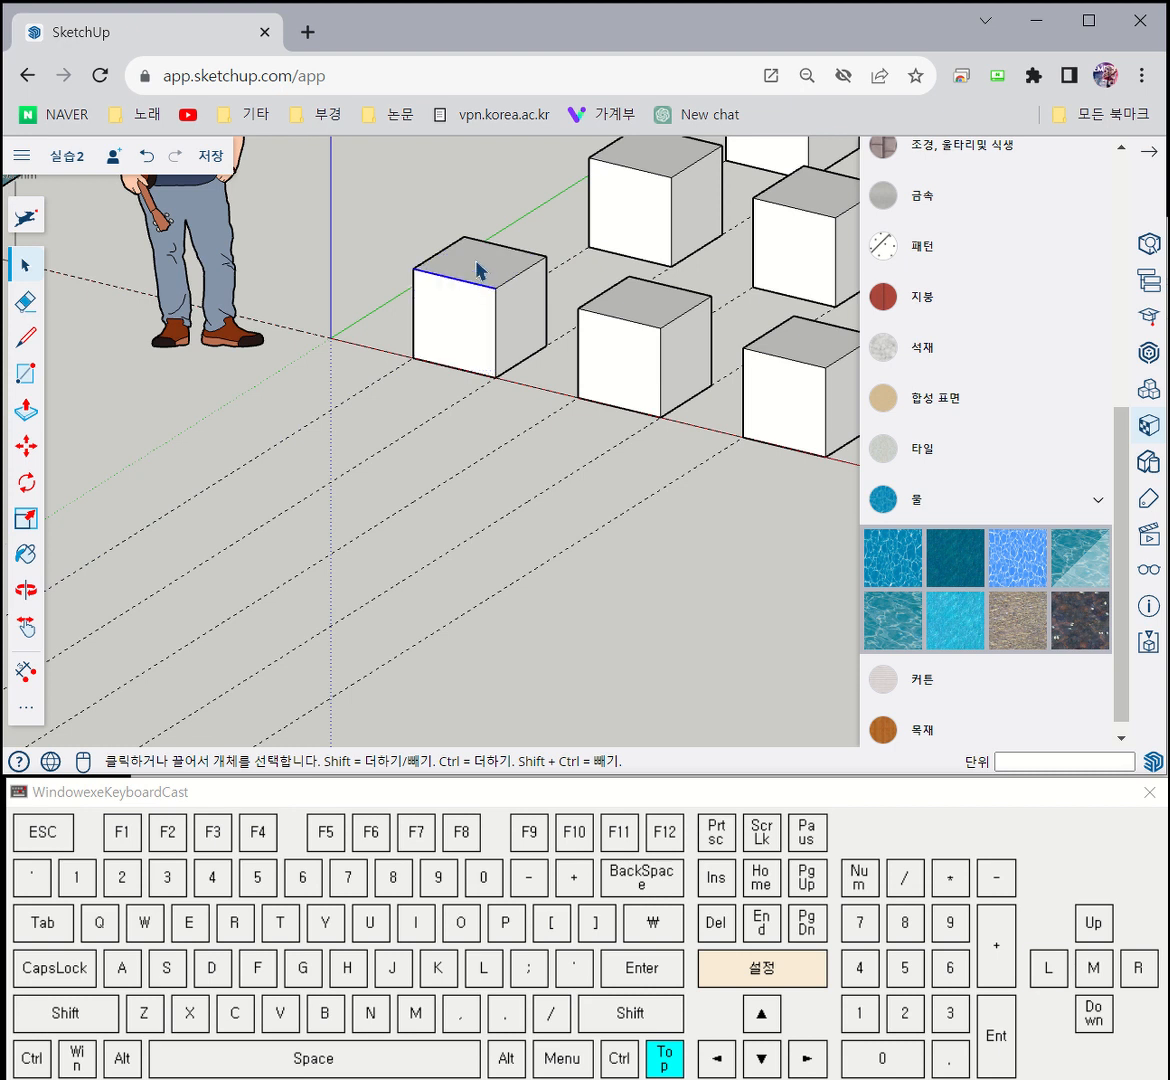
Select all connected faces and edges of the exploded cube and make them a group
{"action": "triple_click", "coordinate": [477, 270]}
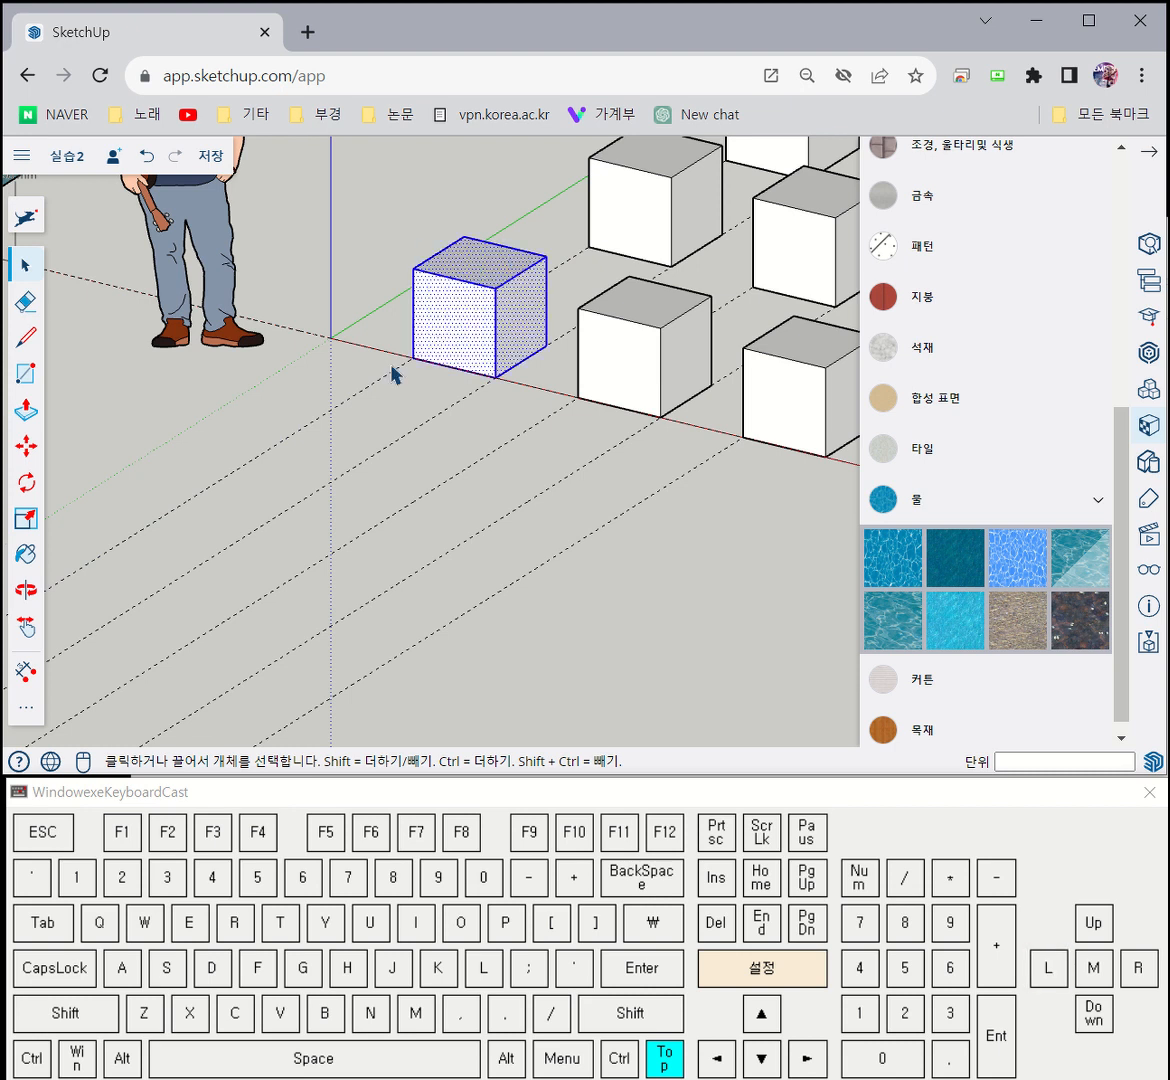
{"action": "right_click", "coordinate": [477, 267]}
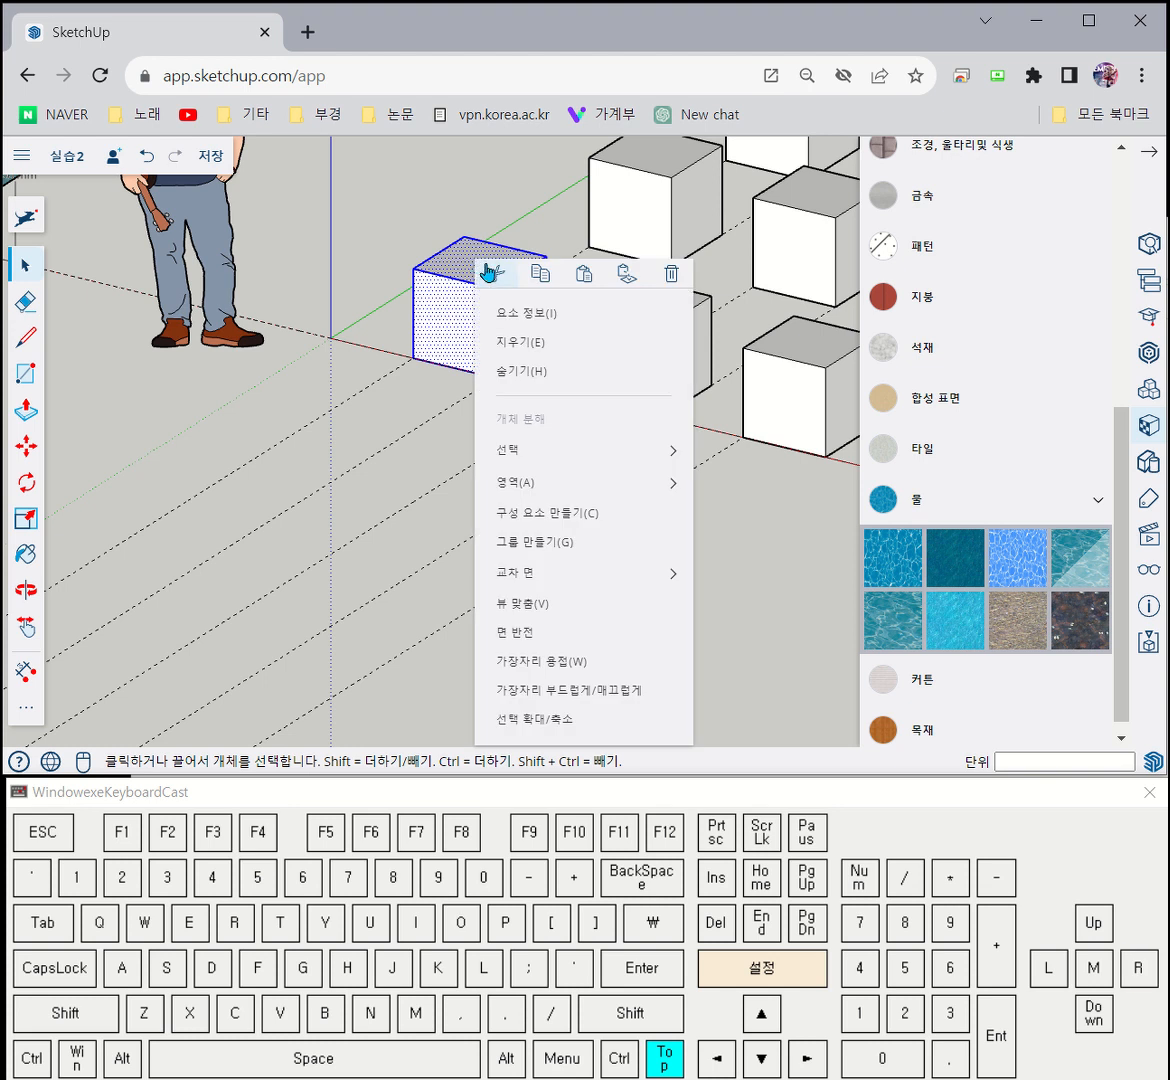
{"action": "left_click", "coordinate": [560, 542]}
{"action": "left_click", "coordinate": [499, 421]}
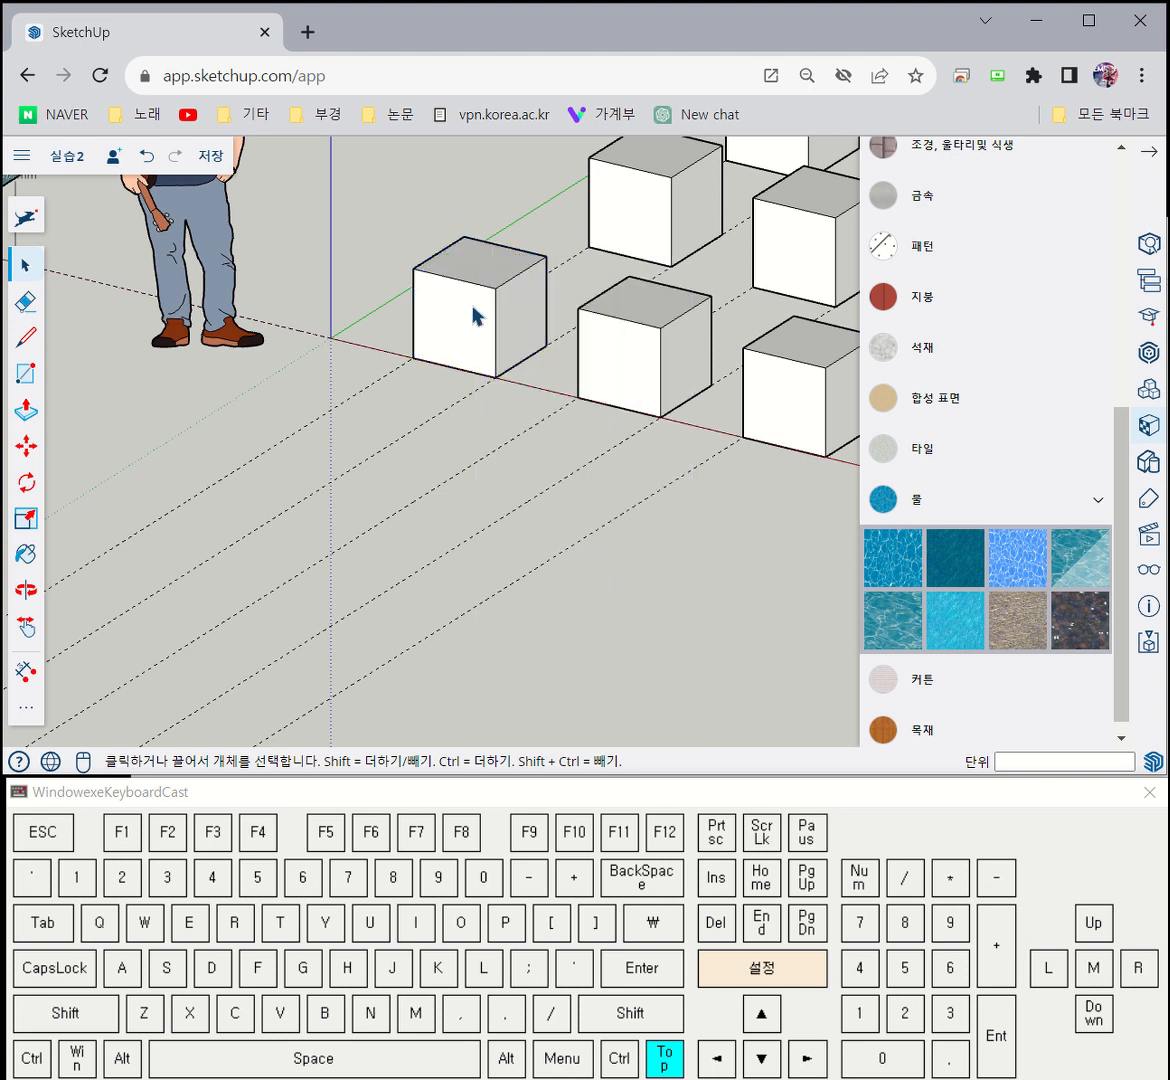
Move the regrouped cube by its bottom corner 2000 mm along the dashed guide line, in the negative green-axis direction
{"action": "middle_click_drag", "start_coordinate": [320, 340], "coordinate": [475, 399]}
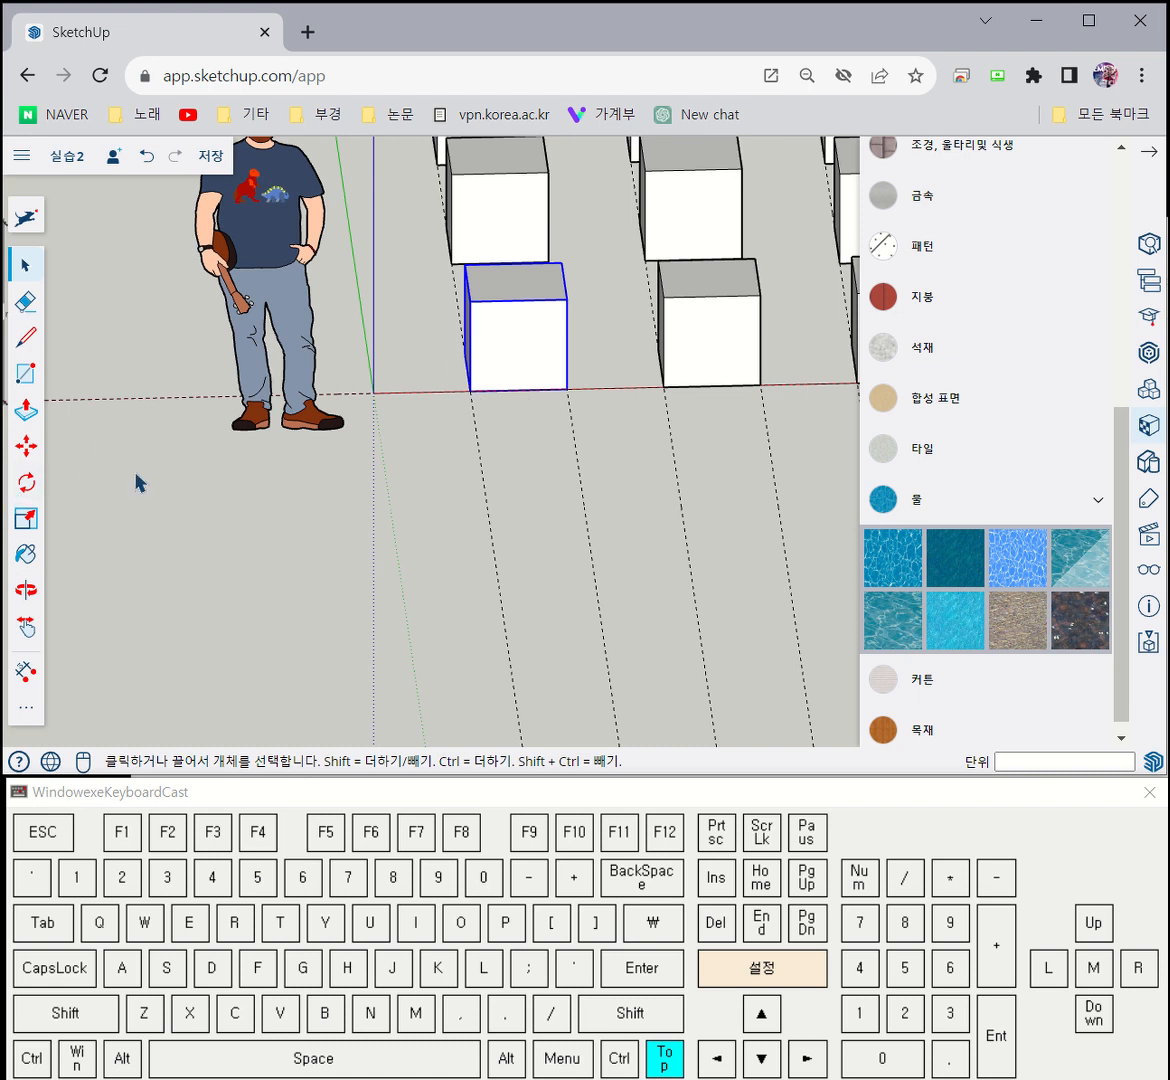
{"action": "left_click", "coordinate": [24, 448]}
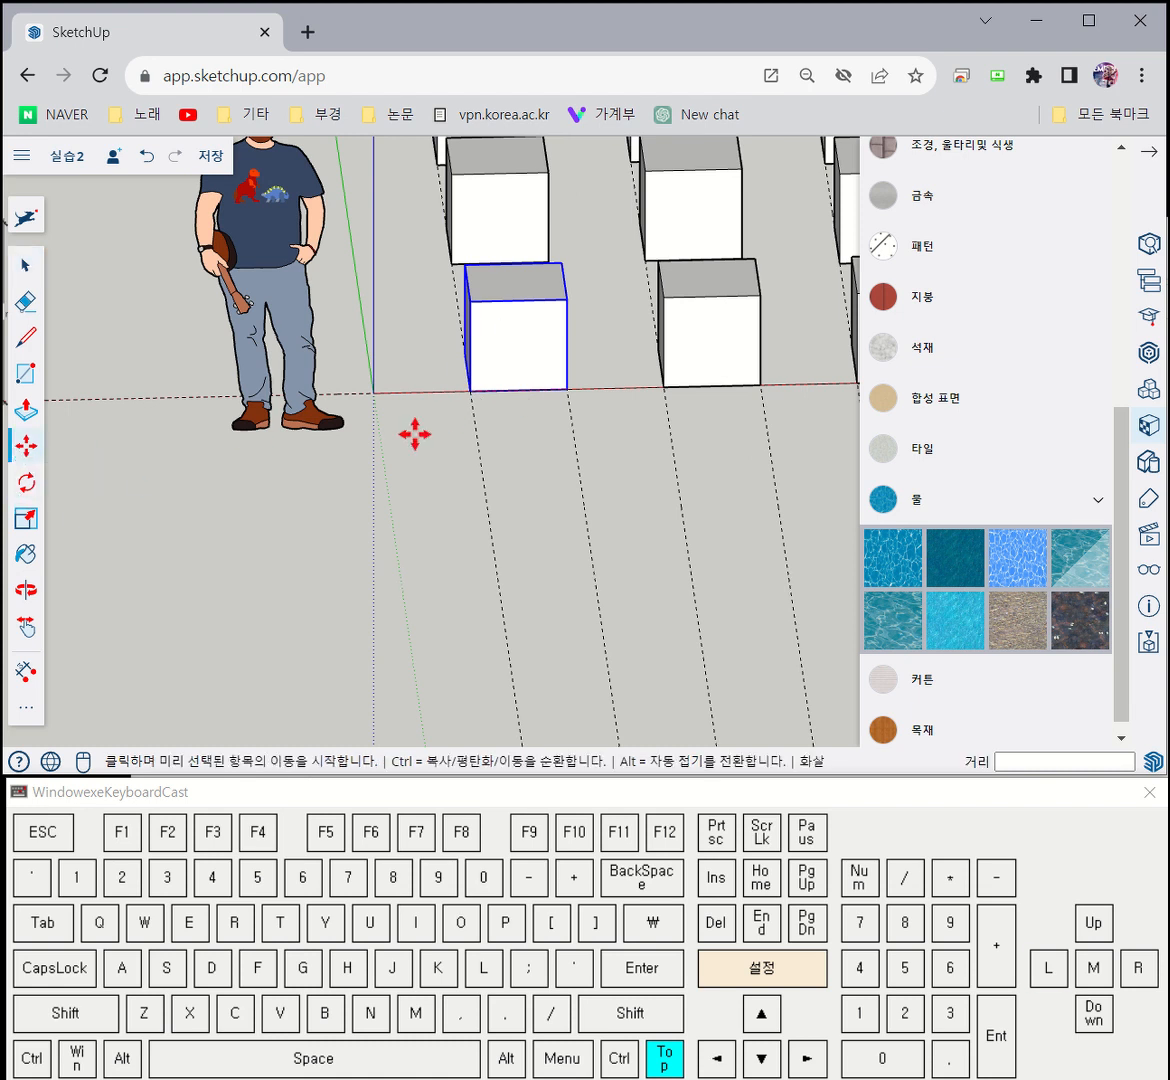
{"action": "left_click", "coordinate": [471, 392]}
{"action": "middle_click_drag", "start_coordinate": [436, 533], "coordinate": [598, 478]}
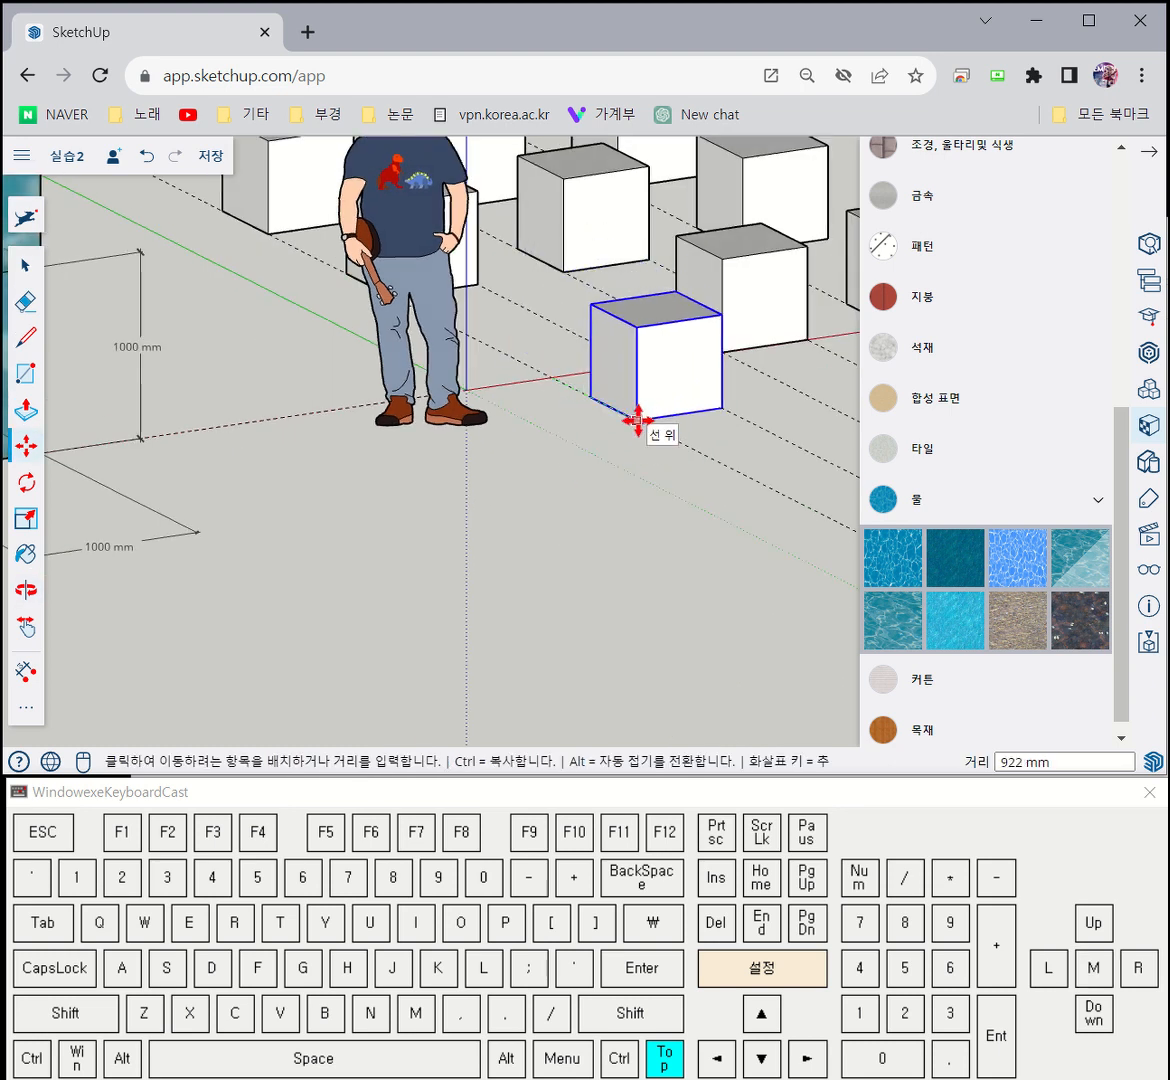
{"action": "type", "text": "2000"}
{"action": "key", "text": "Return"}
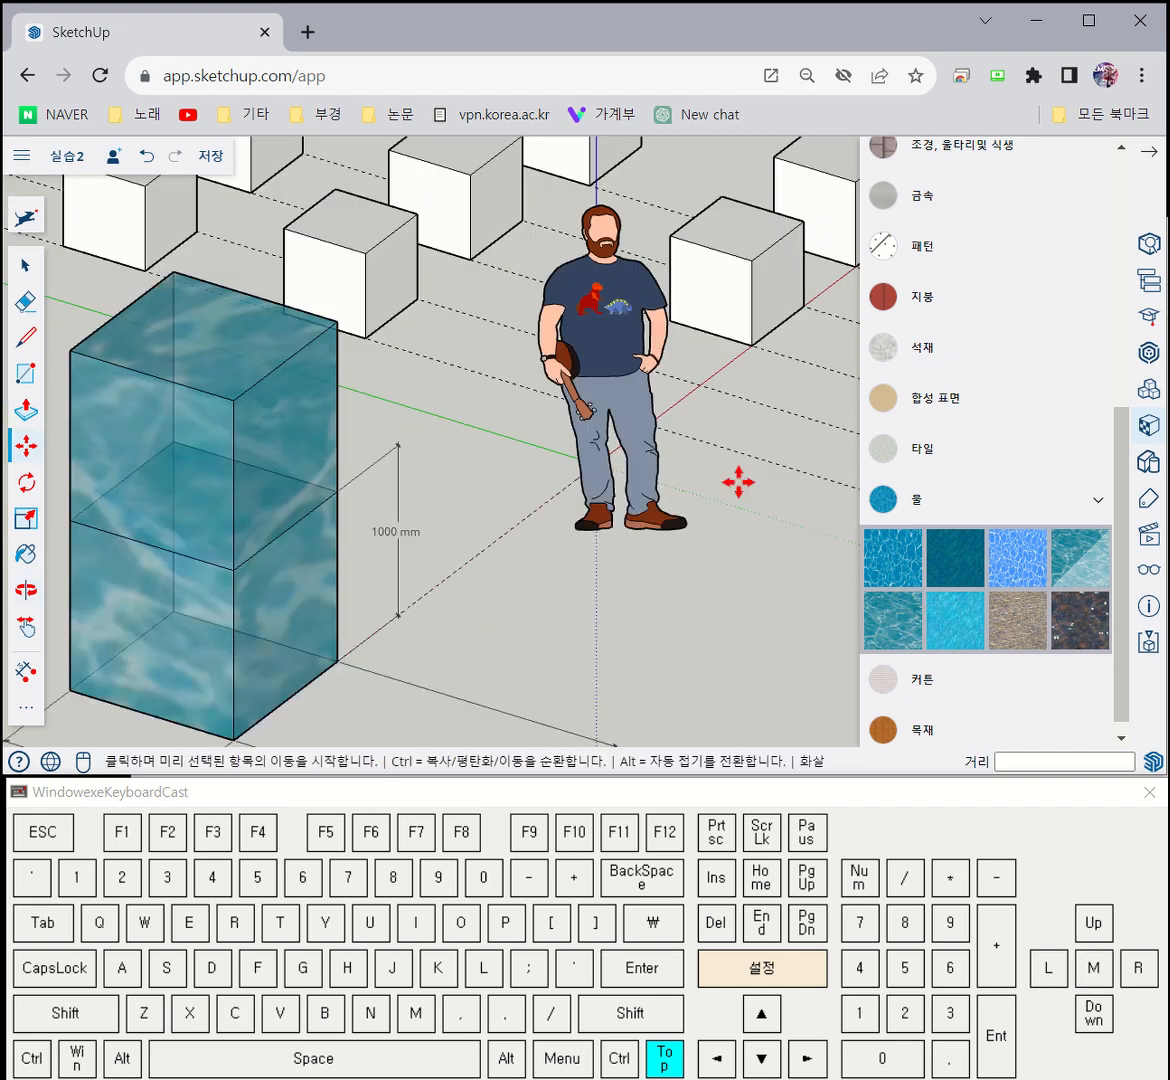
{"action": "key", "text": "shift"}
{"action": "middle_click_drag", "start_coordinate": [776, 491], "coordinate": [362, 488], "text": "shift"}
{"action": "middle_click_drag", "start_coordinate": [600, 546], "coordinate": [470, 546], "text": "shift"}
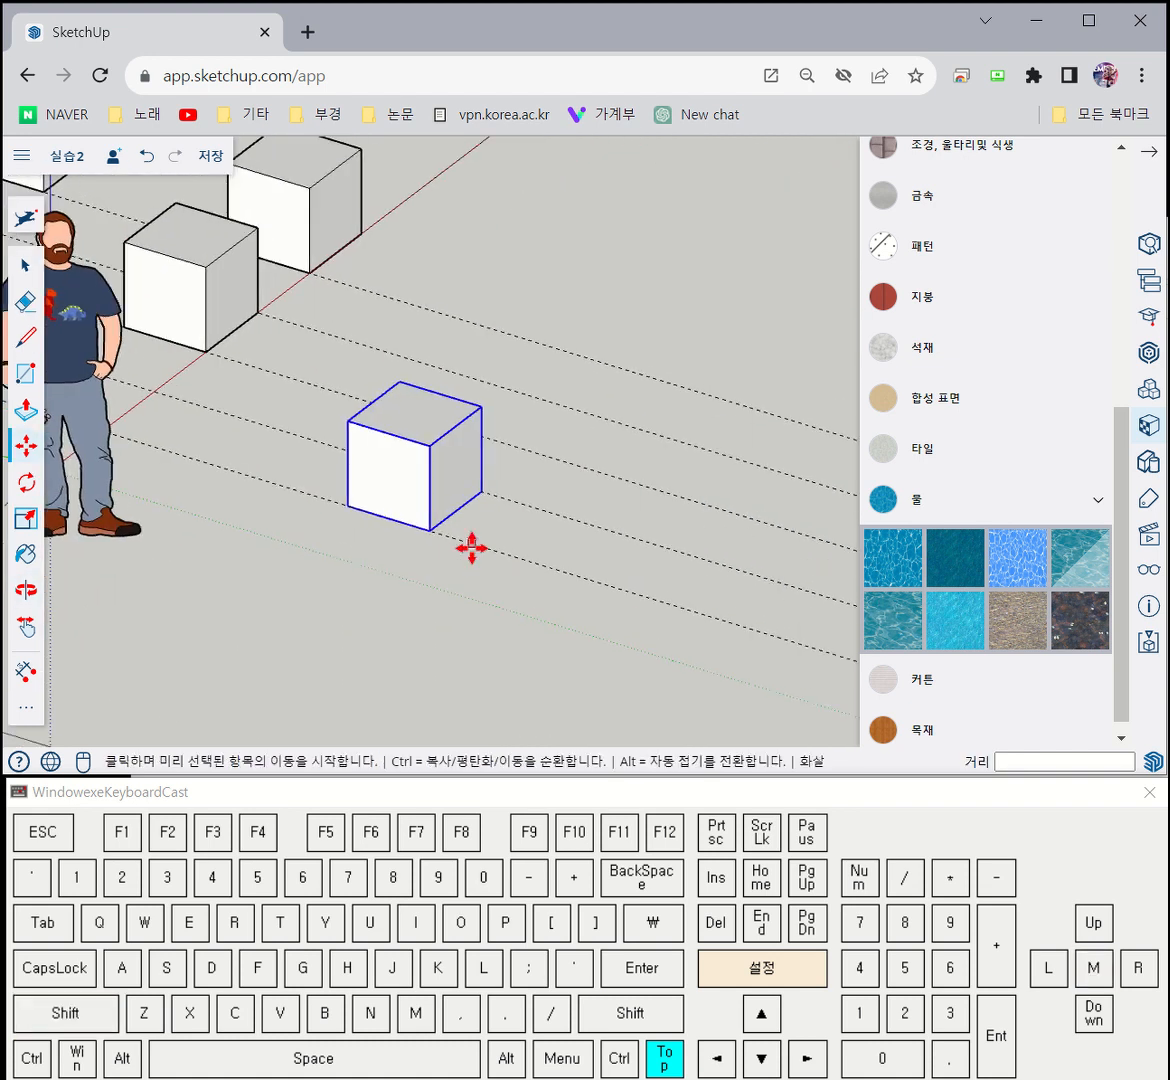
{"action": "scroll", "coordinate": [470, 548], "scroll_direction": "up", "scroll_amount": 1}
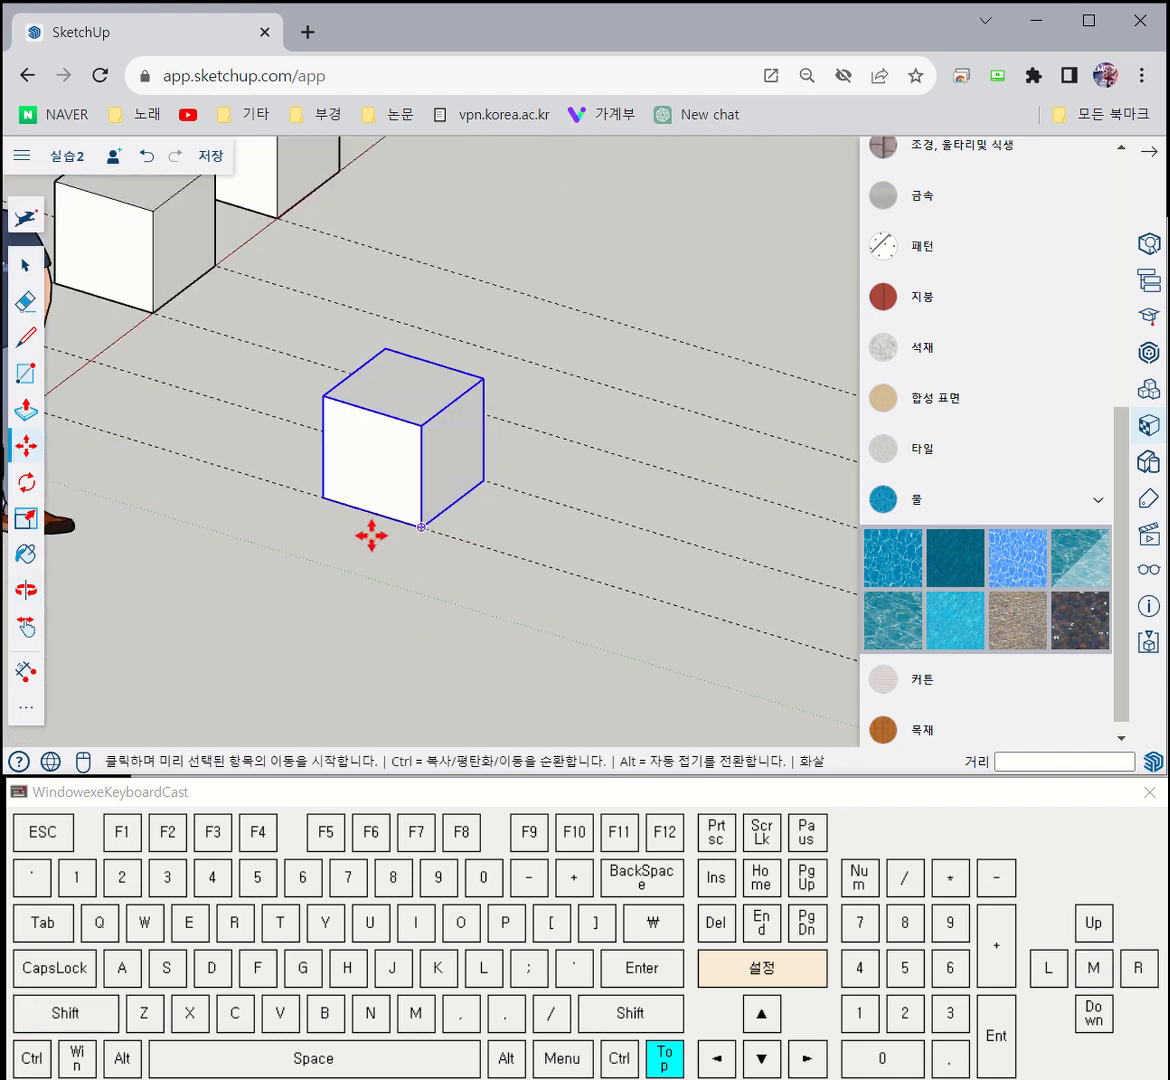
{"action": "left_click", "coordinate": [322, 503]}
{"action": "key", "text": "Escape"}
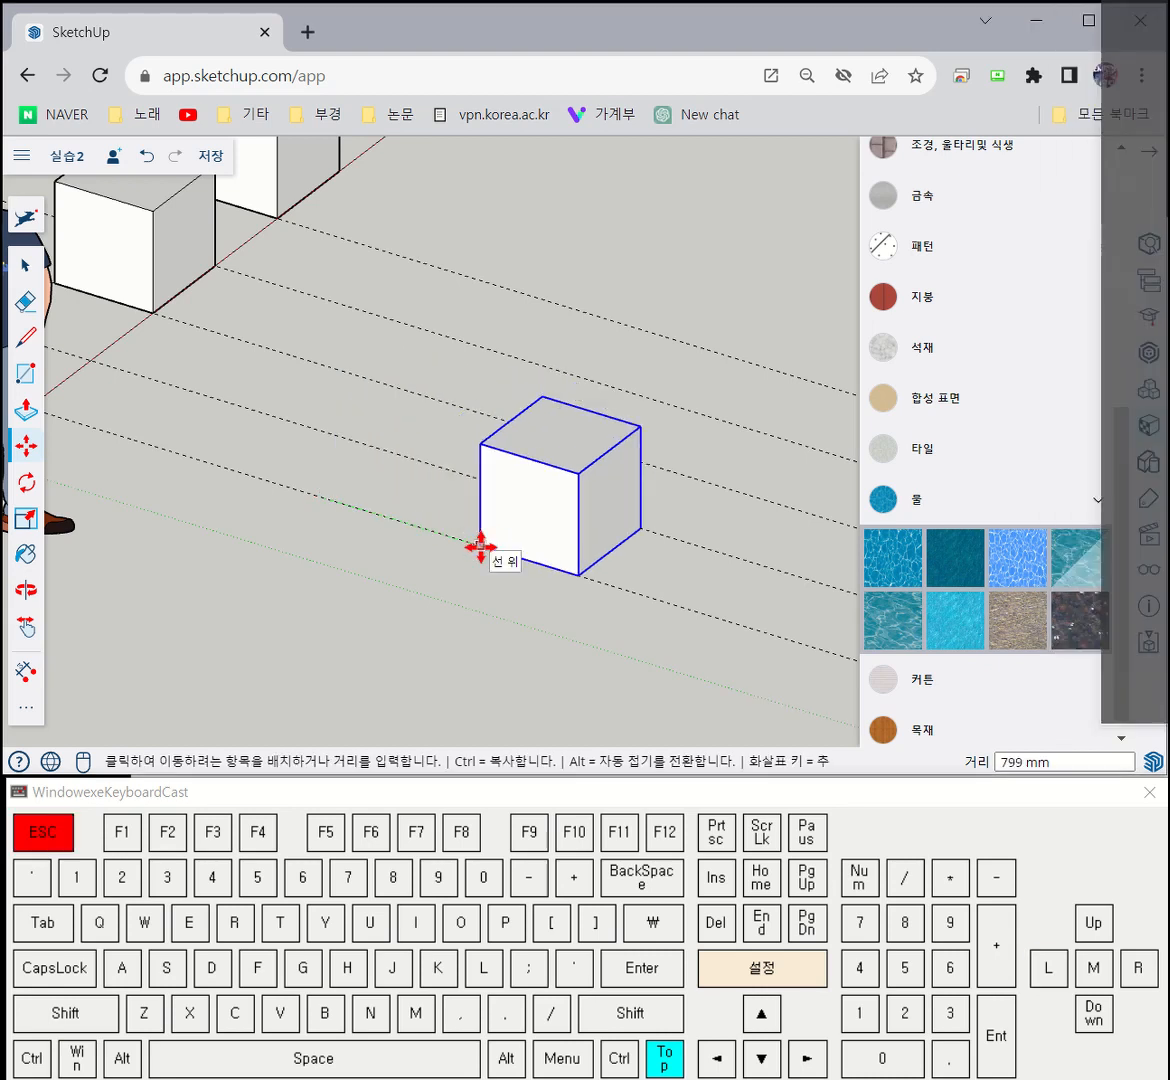
{"action": "key", "text": "ctrl"}
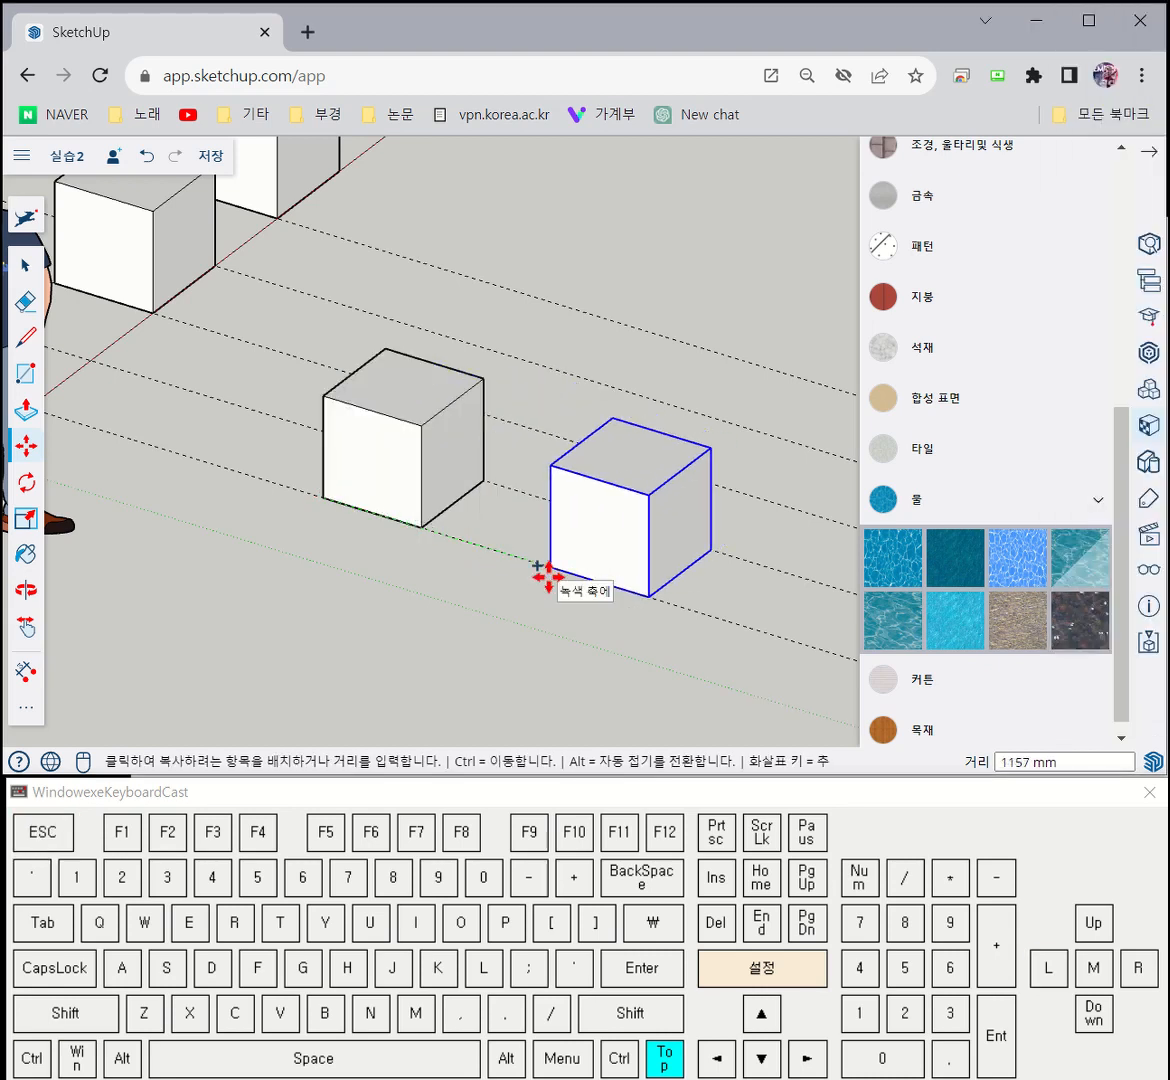
{"action": "key", "text": "ctrl"}
{"action": "key", "text": "ctrl"}
{"action": "key", "text": "Escape"}
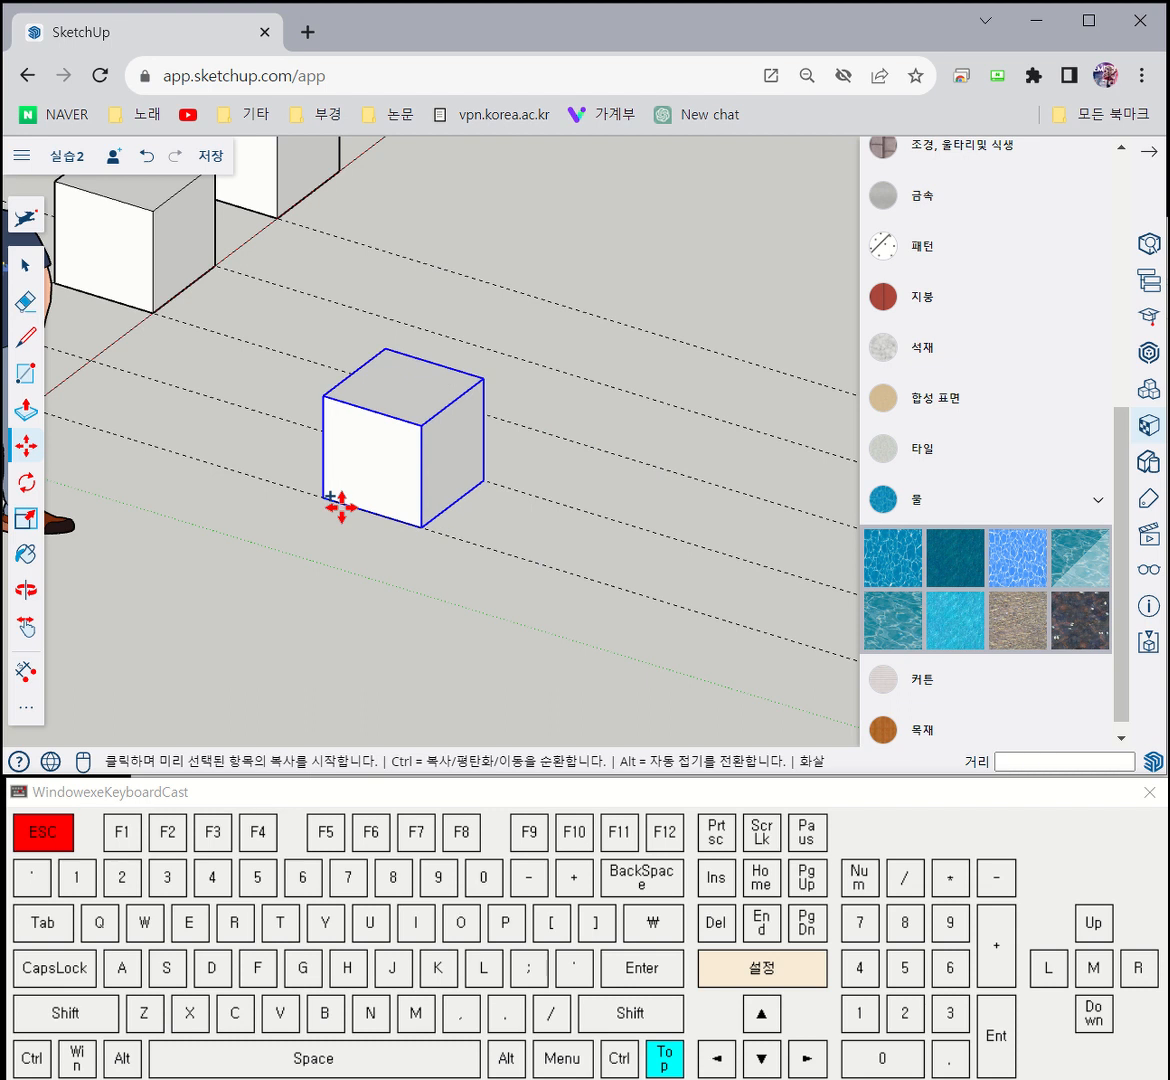
{"action": "key", "text": "ctrl"}
{"action": "left_click", "coordinate": [322, 497]}
{"action": "key", "text": "Escape"}
{"action": "key", "text": "ctrl"}
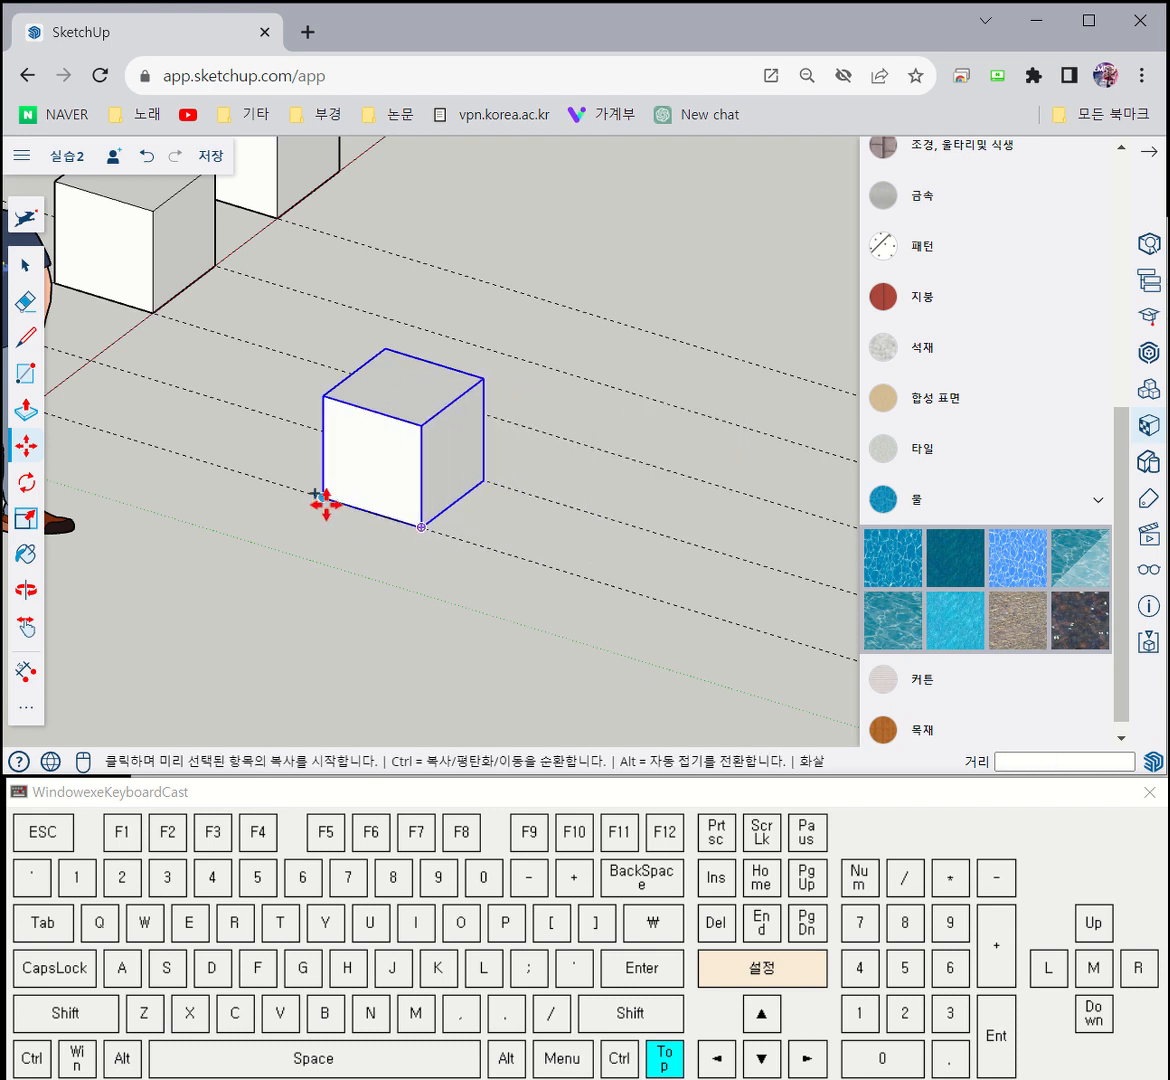
{"action": "left_click", "coordinate": [324, 500]}
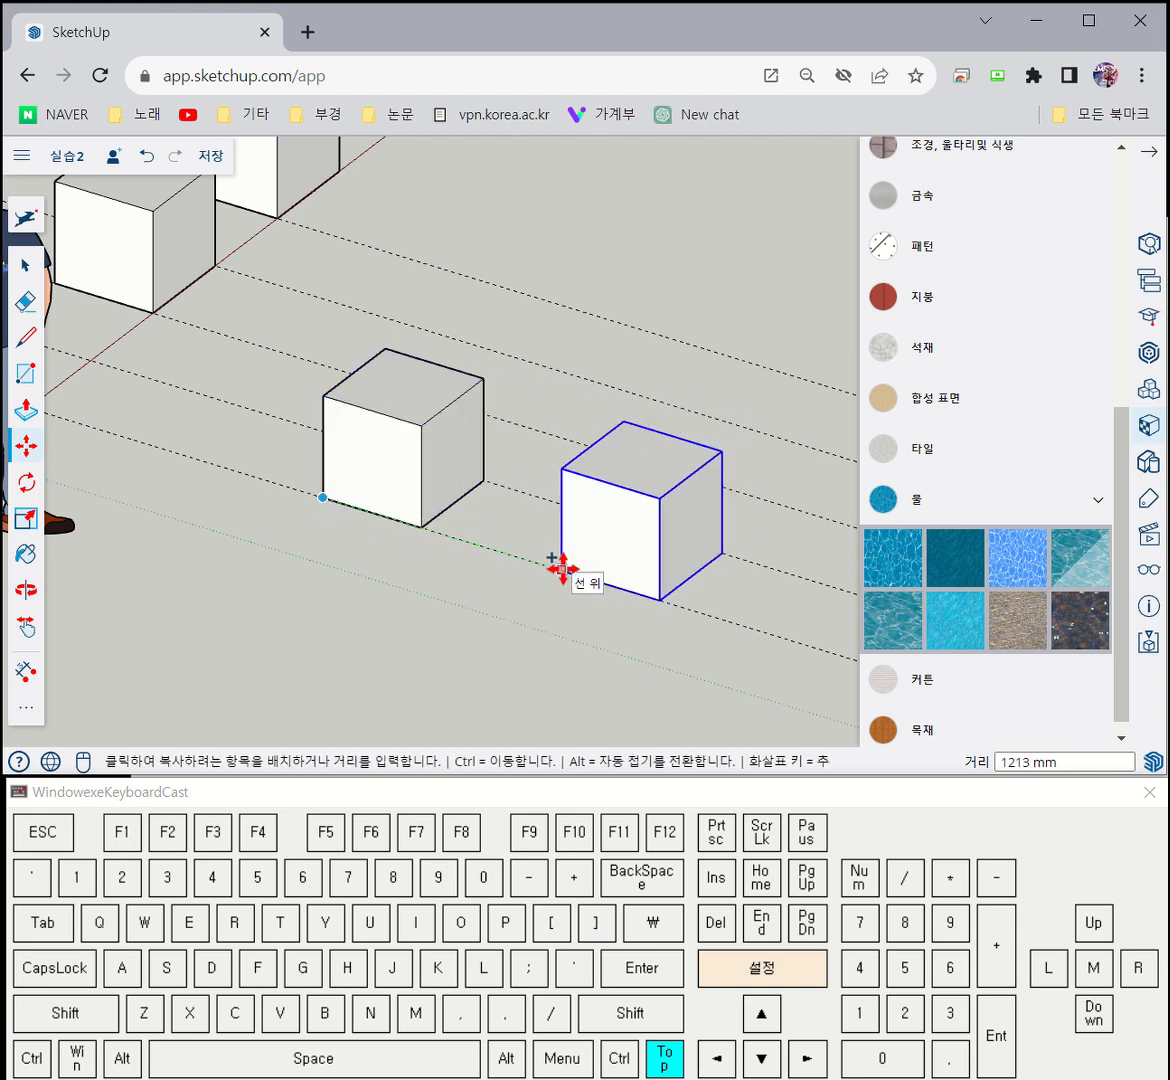
{"action": "key", "text": "Escape"}
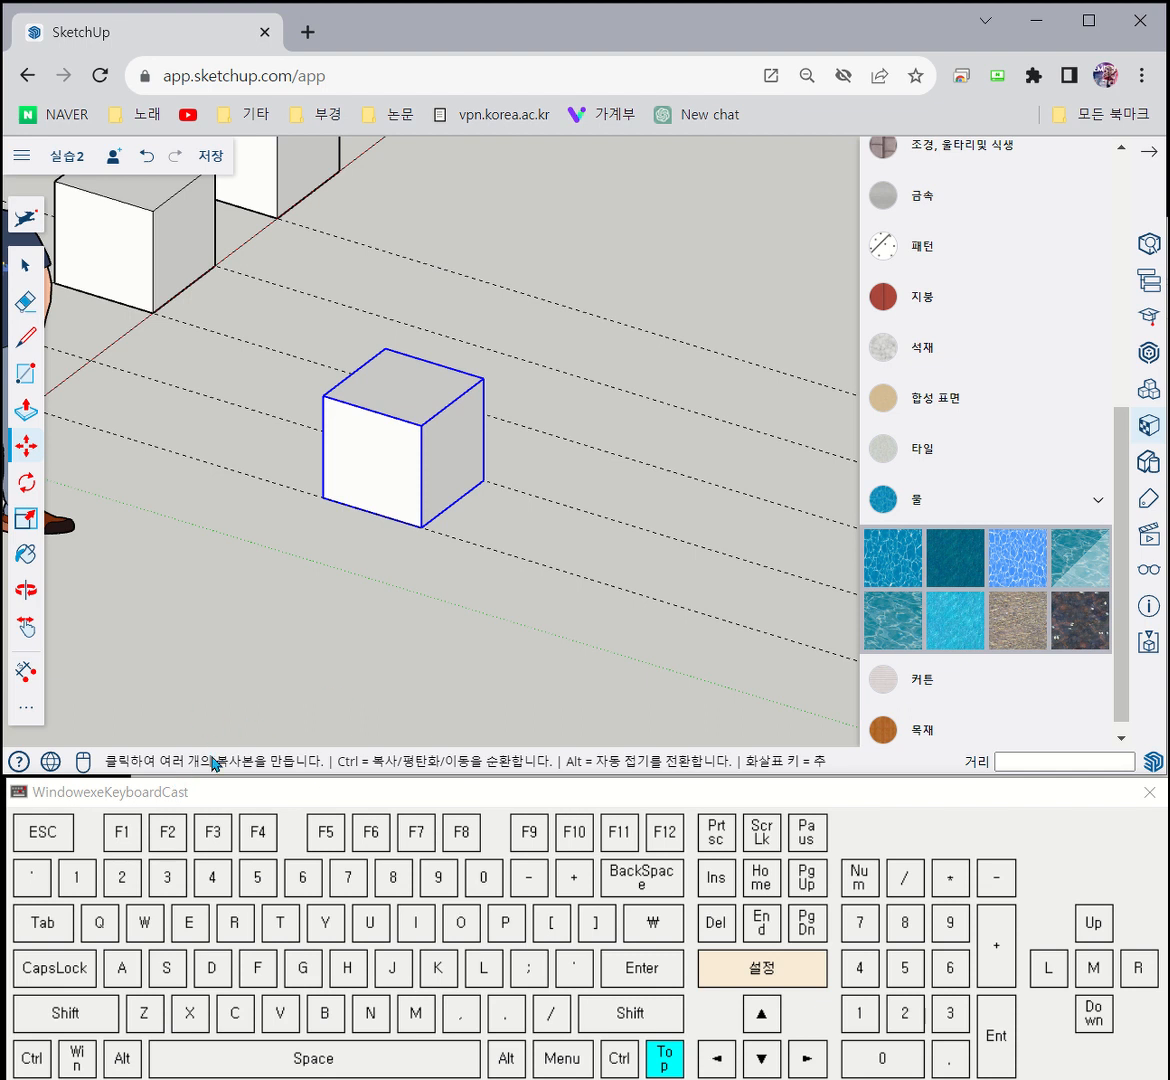
Place three copies of the moved cube in a row along its guide line using the Move tool's multiple-copy mode
{"action": "left_click", "coordinate": [326, 497]}
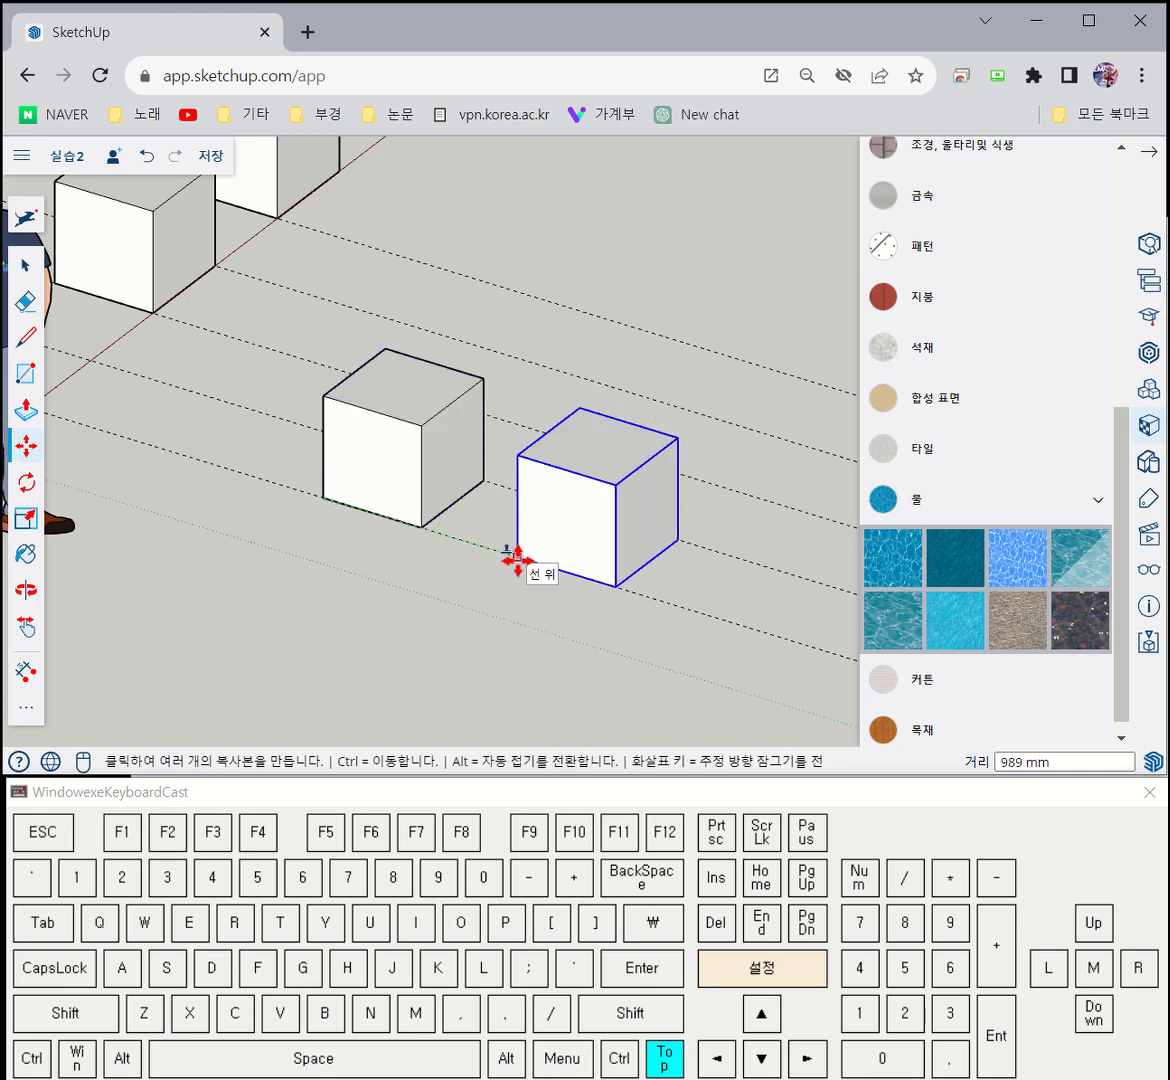
{"action": "left_click", "coordinate": [515, 556]}
{"action": "left_click", "coordinate": [734, 618]}
{"action": "scroll", "coordinate": [440, 606], "scroll_direction": "down", "scroll_amount": 8}
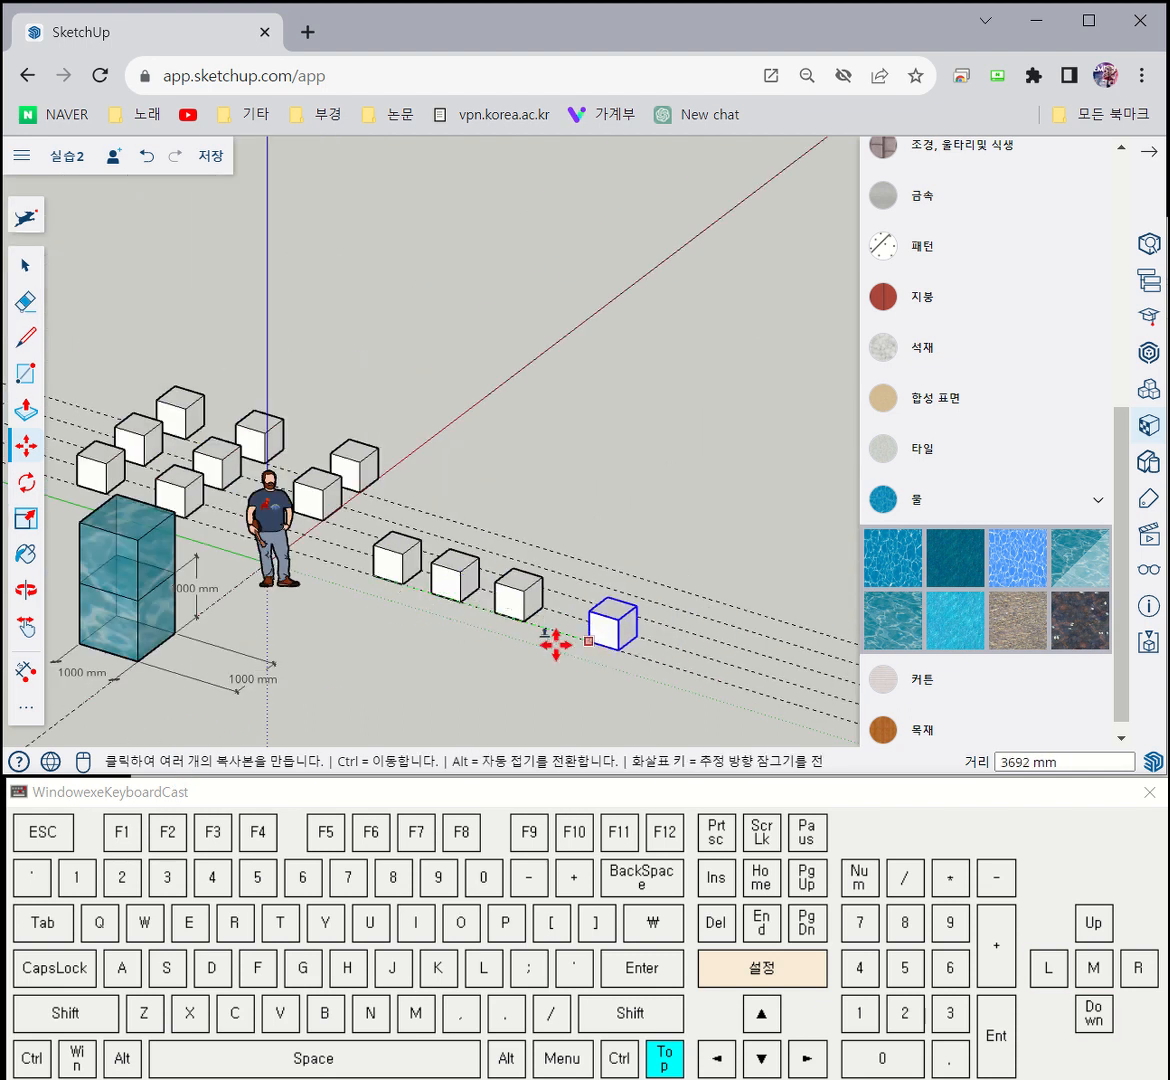
{"action": "left_click", "coordinate": [554, 629]}
{"action": "key", "text": "Escape"}
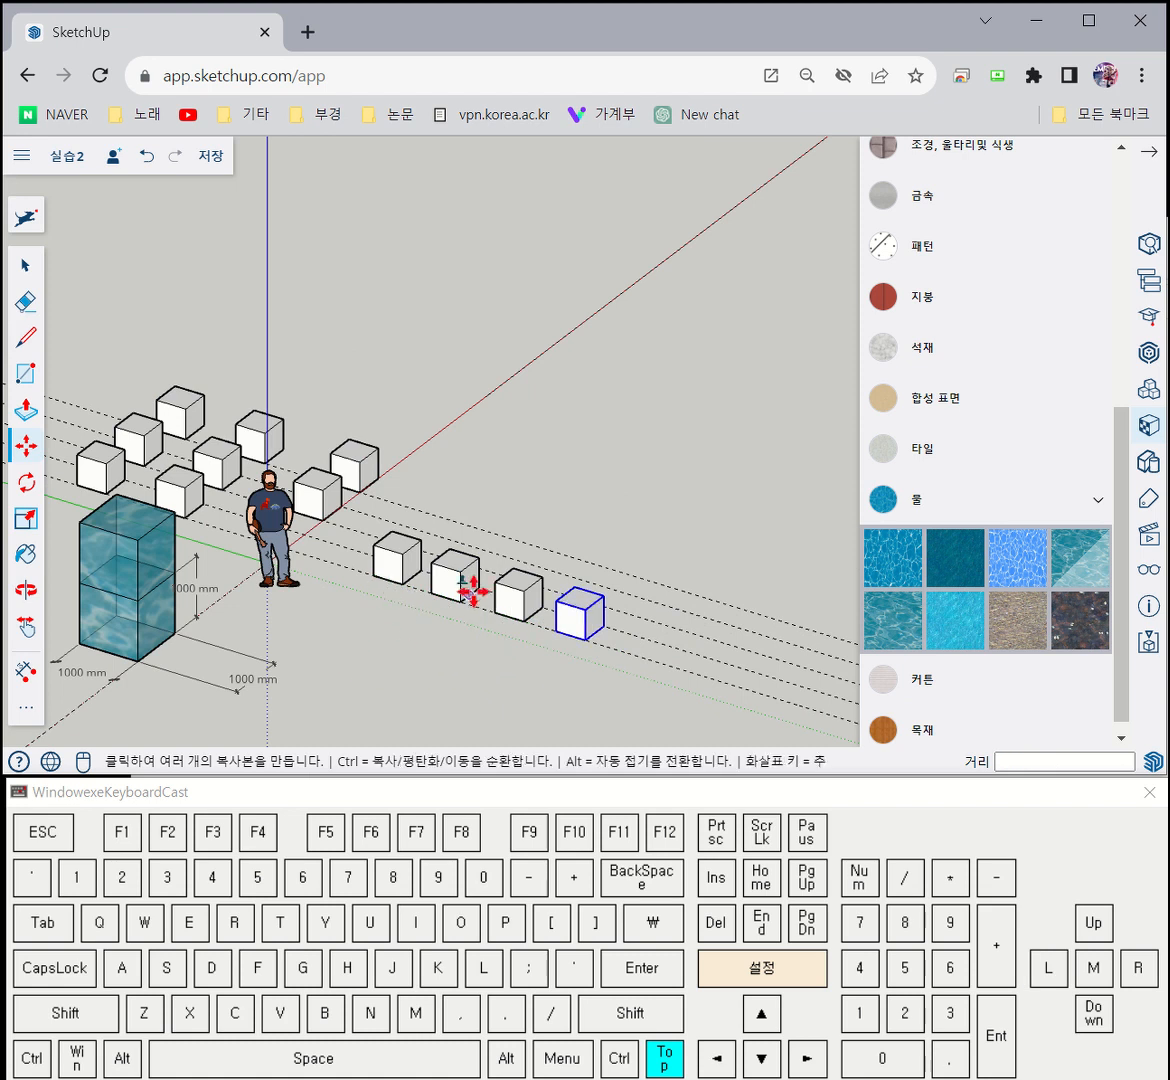
Move the nearest copied cube by its bottom corner onto the matching top corner of the original cube to stack them
{"action": "scroll", "coordinate": [373, 621], "scroll_direction": "up", "scroll_amount": 5}
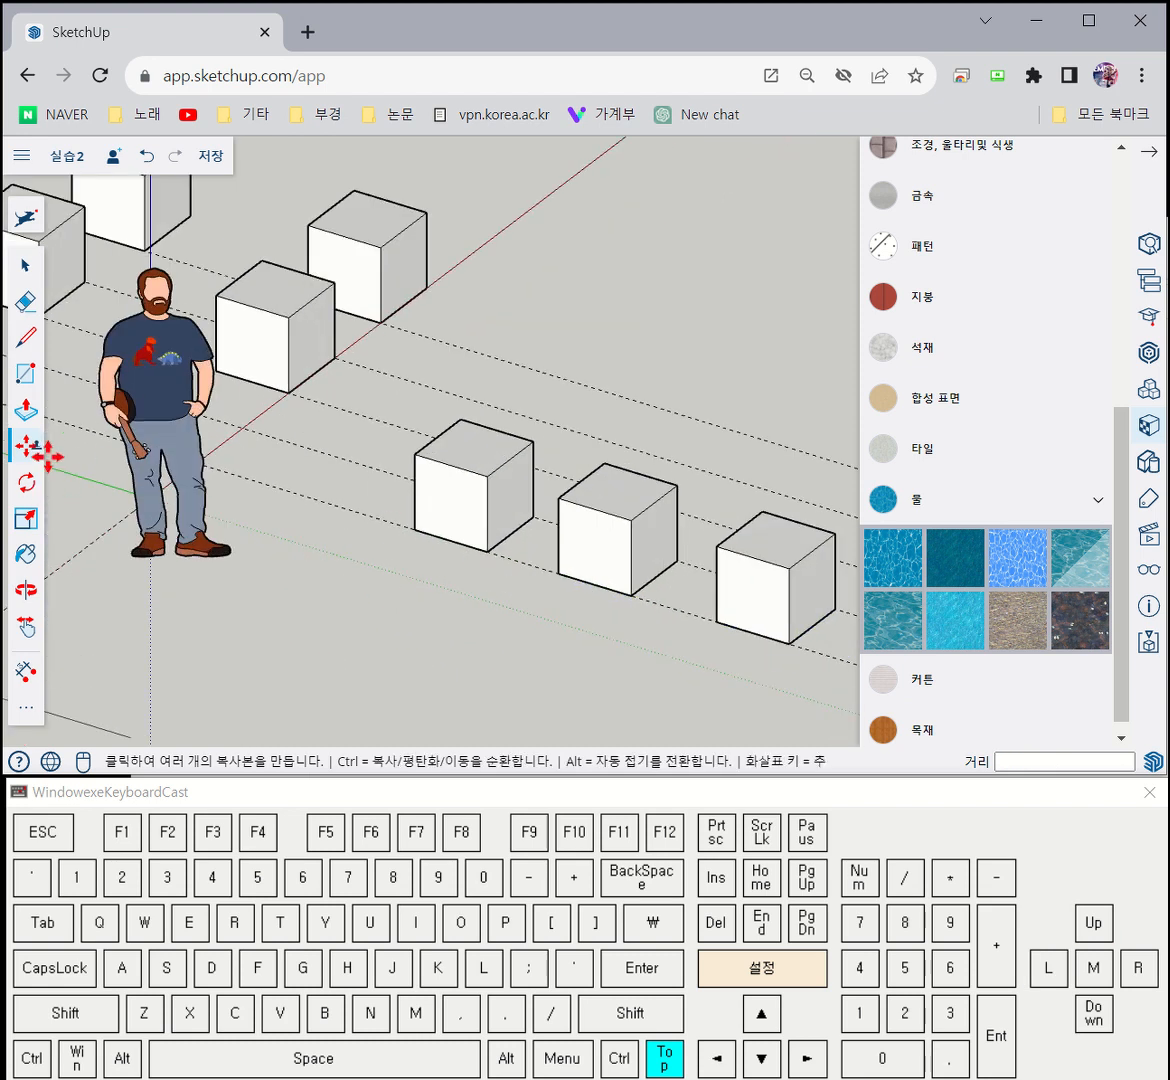
{"action": "left_click", "coordinate": [562, 576]}
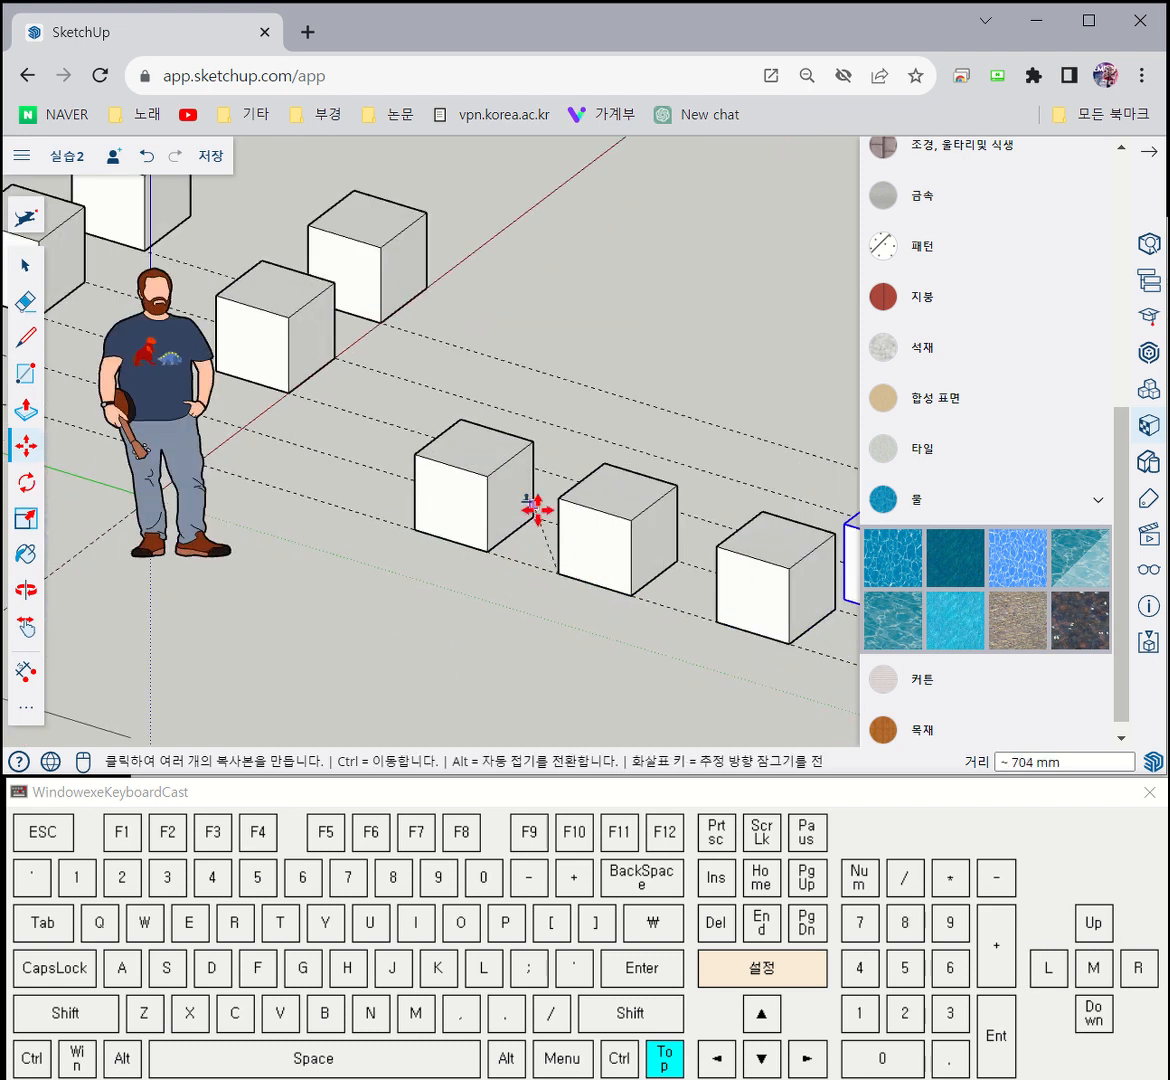
{"action": "key", "text": "Escape"}
{"action": "left_click", "coordinate": [25, 265]}
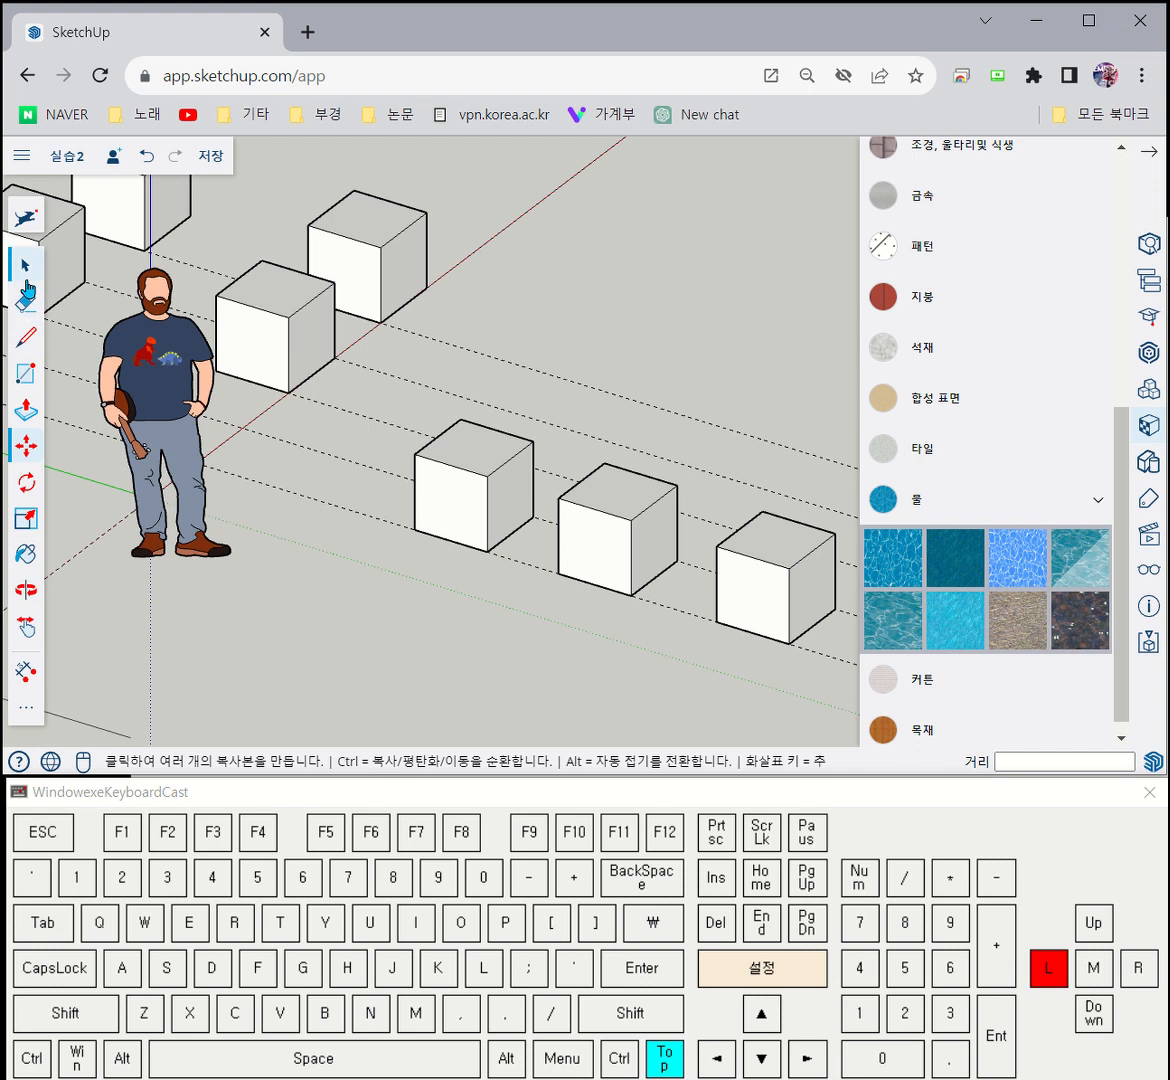
{"action": "left_click", "coordinate": [632, 578]}
{"action": "left_click", "coordinate": [26, 446]}
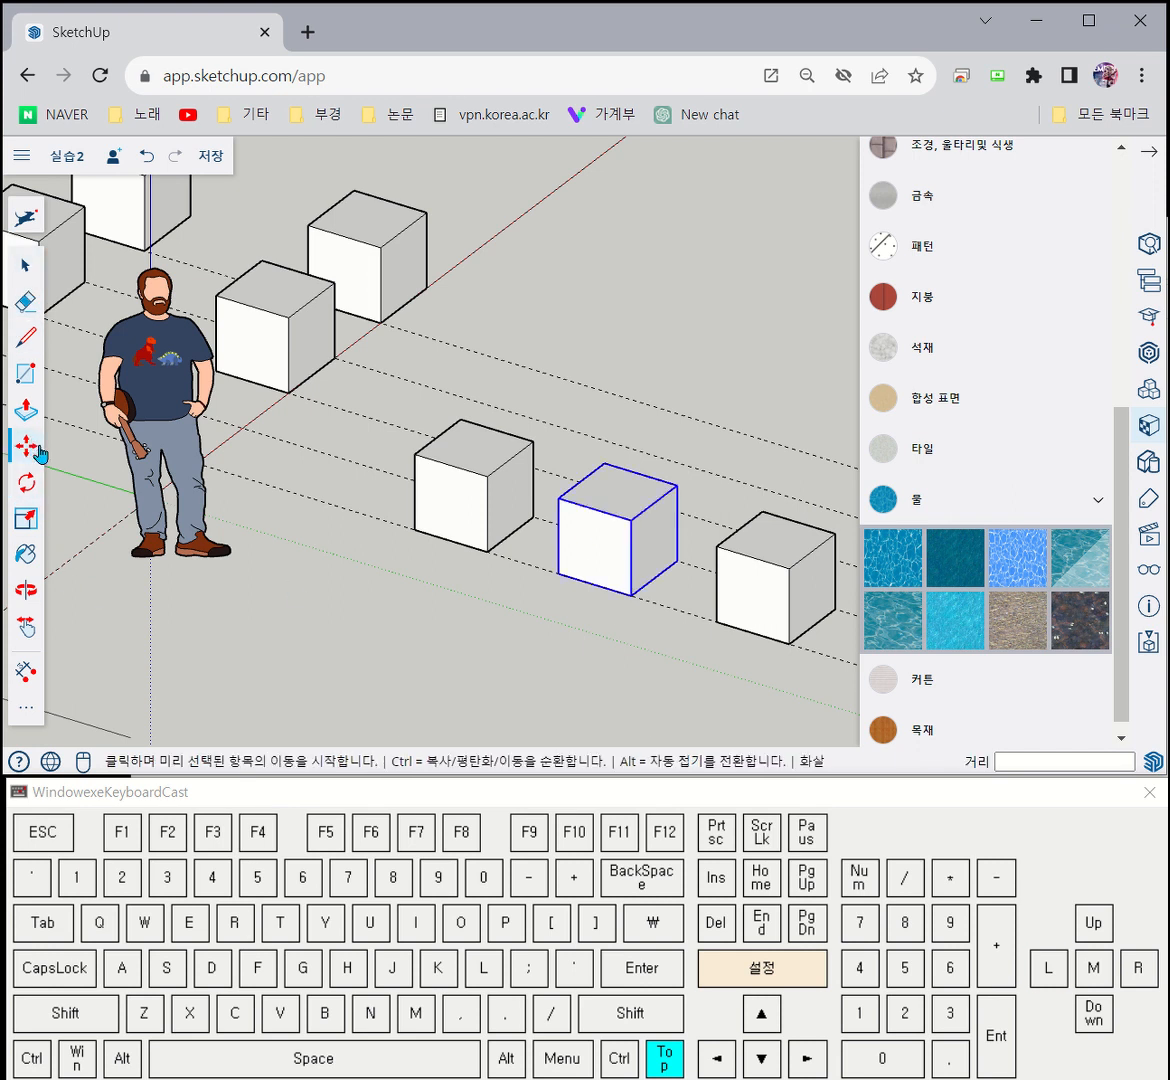
{"action": "left_click", "coordinate": [558, 577]}
{"action": "left_click", "coordinate": [432, 469]}
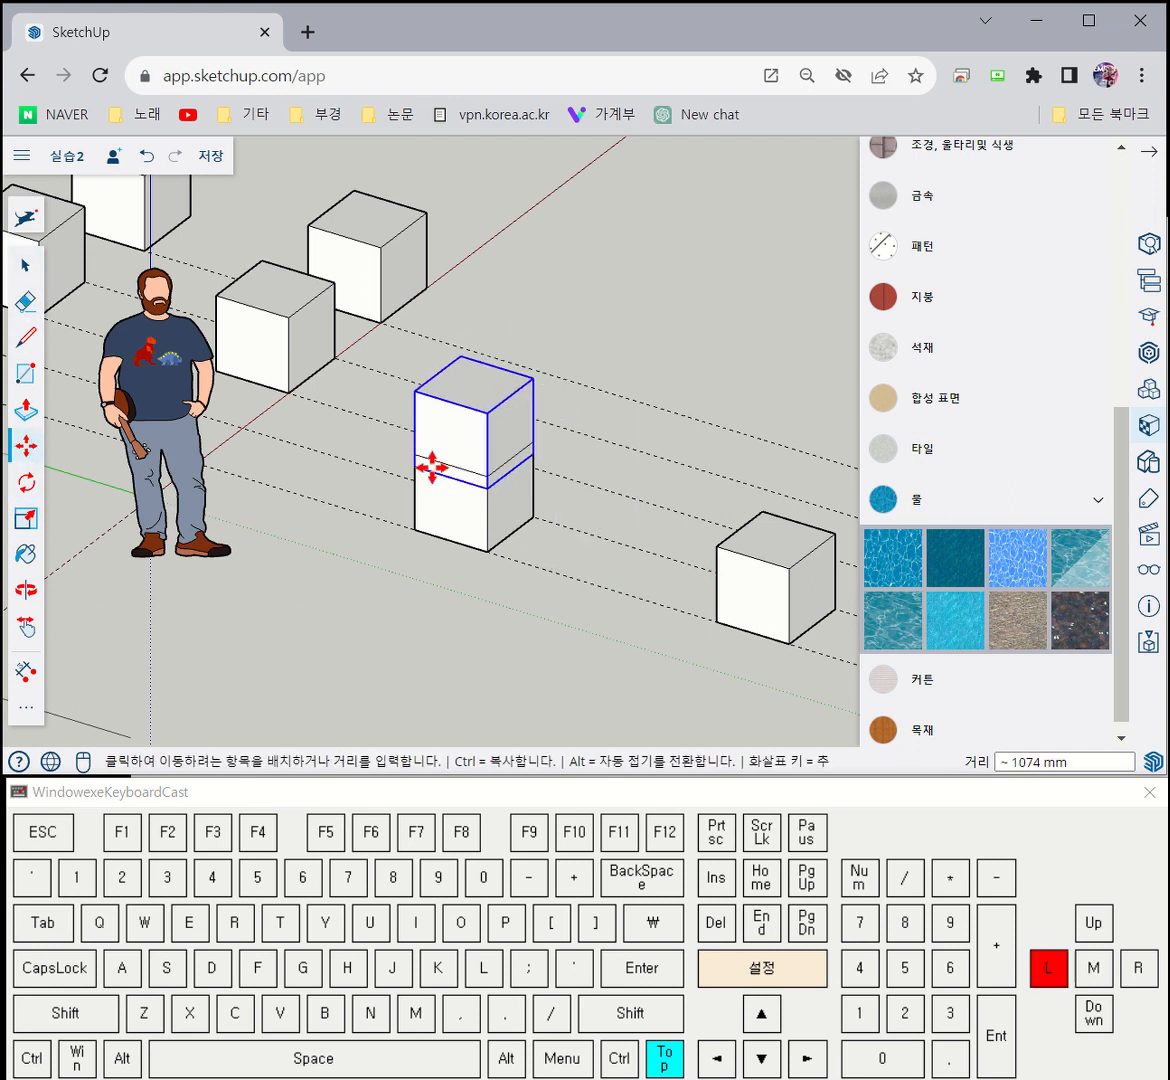
{"action": "key", "text": "ctrl+z"}
{"action": "left_click", "coordinate": [552, 562]}
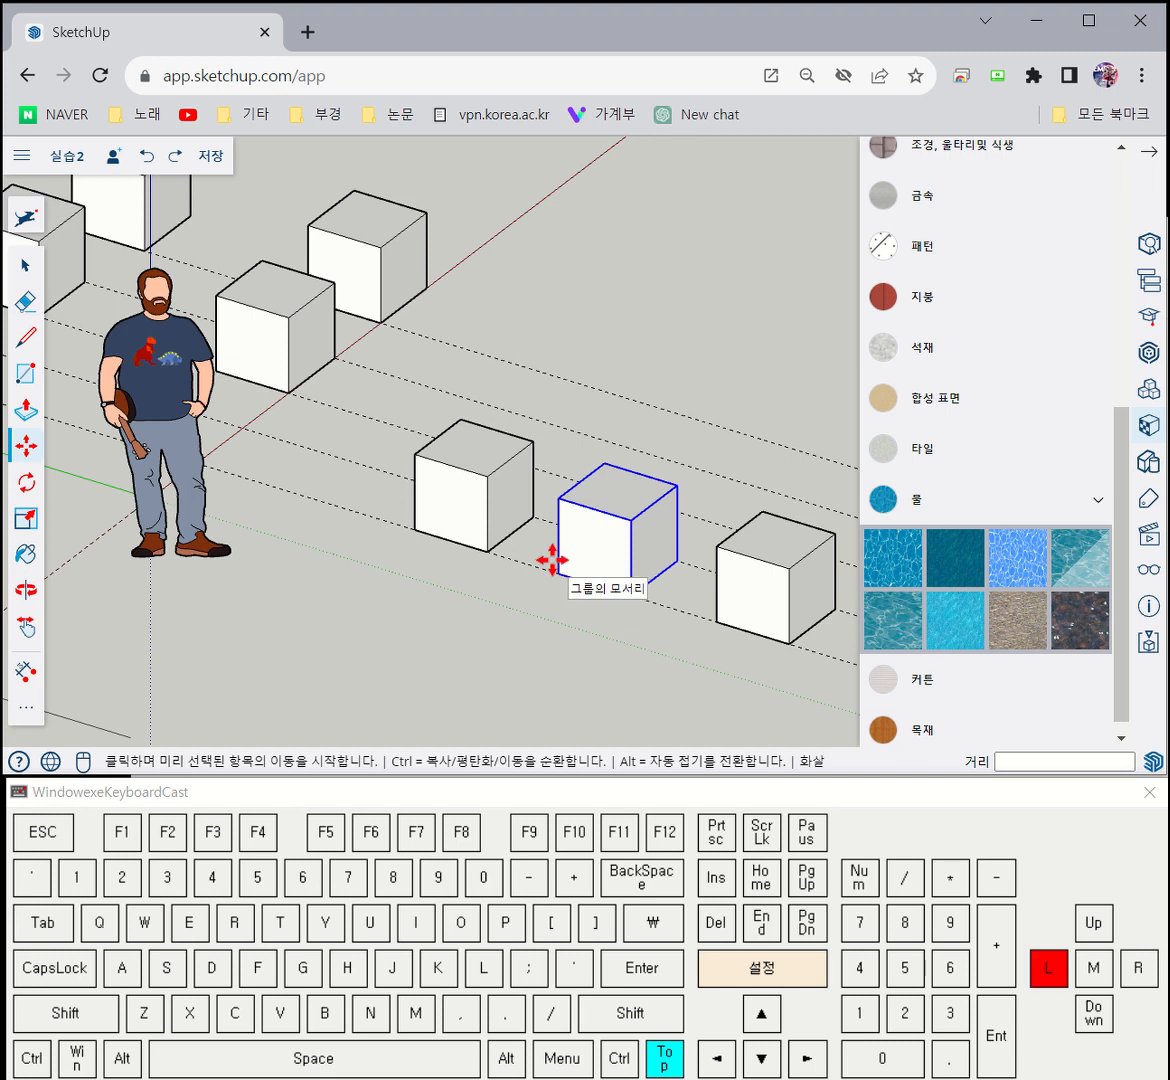
{"action": "left_click", "coordinate": [420, 453]}
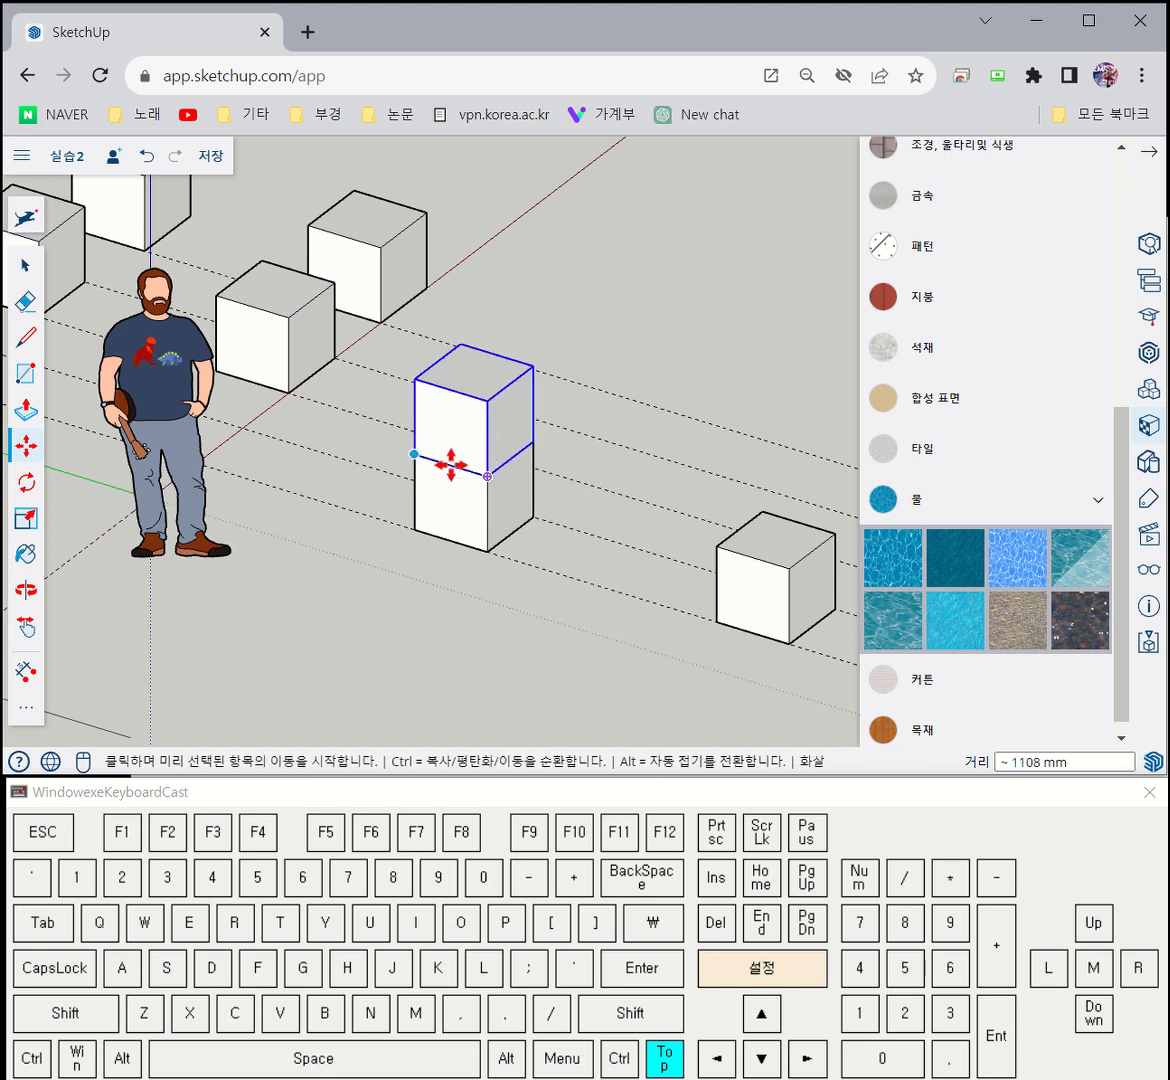
Move the next cube along the guide line onto the two-cube stack, aligning its bottom corner with the stack's top corner
{"action": "left_click", "coordinate": [26, 265]}
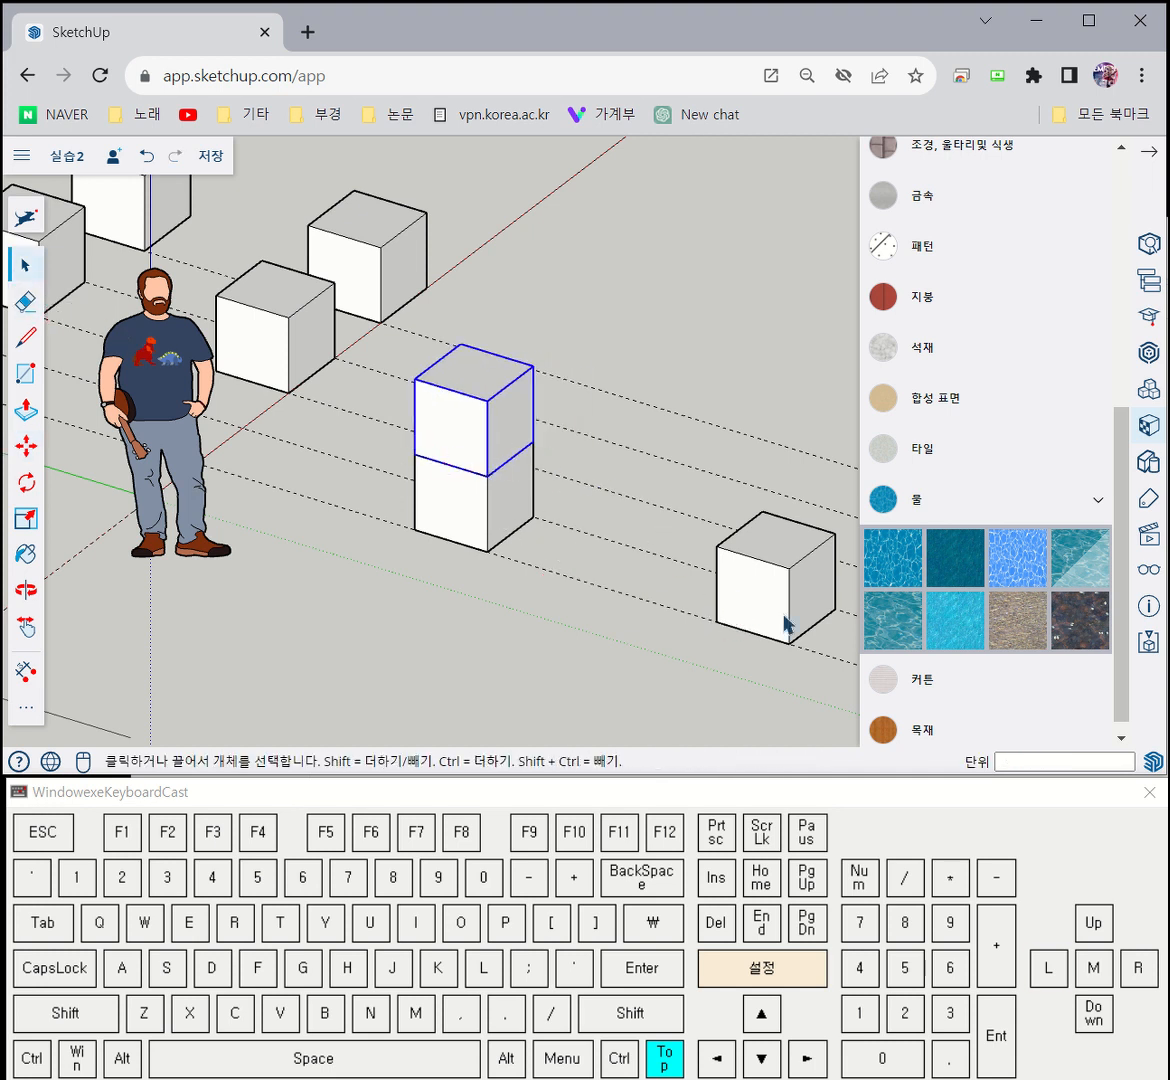
{"action": "left_click", "coordinate": [722, 572]}
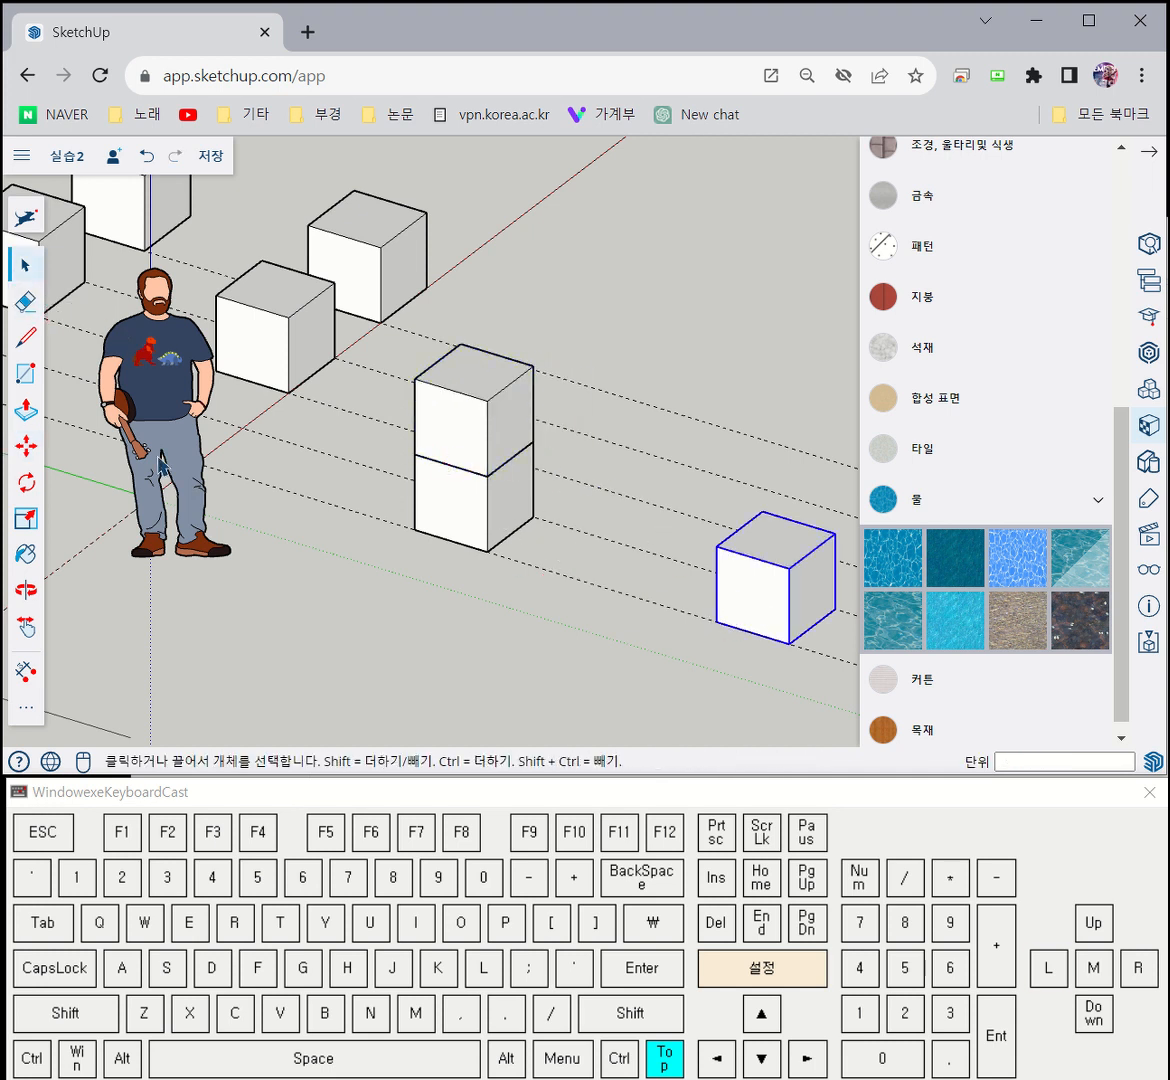
{"action": "left_click", "coordinate": [27, 446]}
{"action": "left_click", "coordinate": [716, 625]}
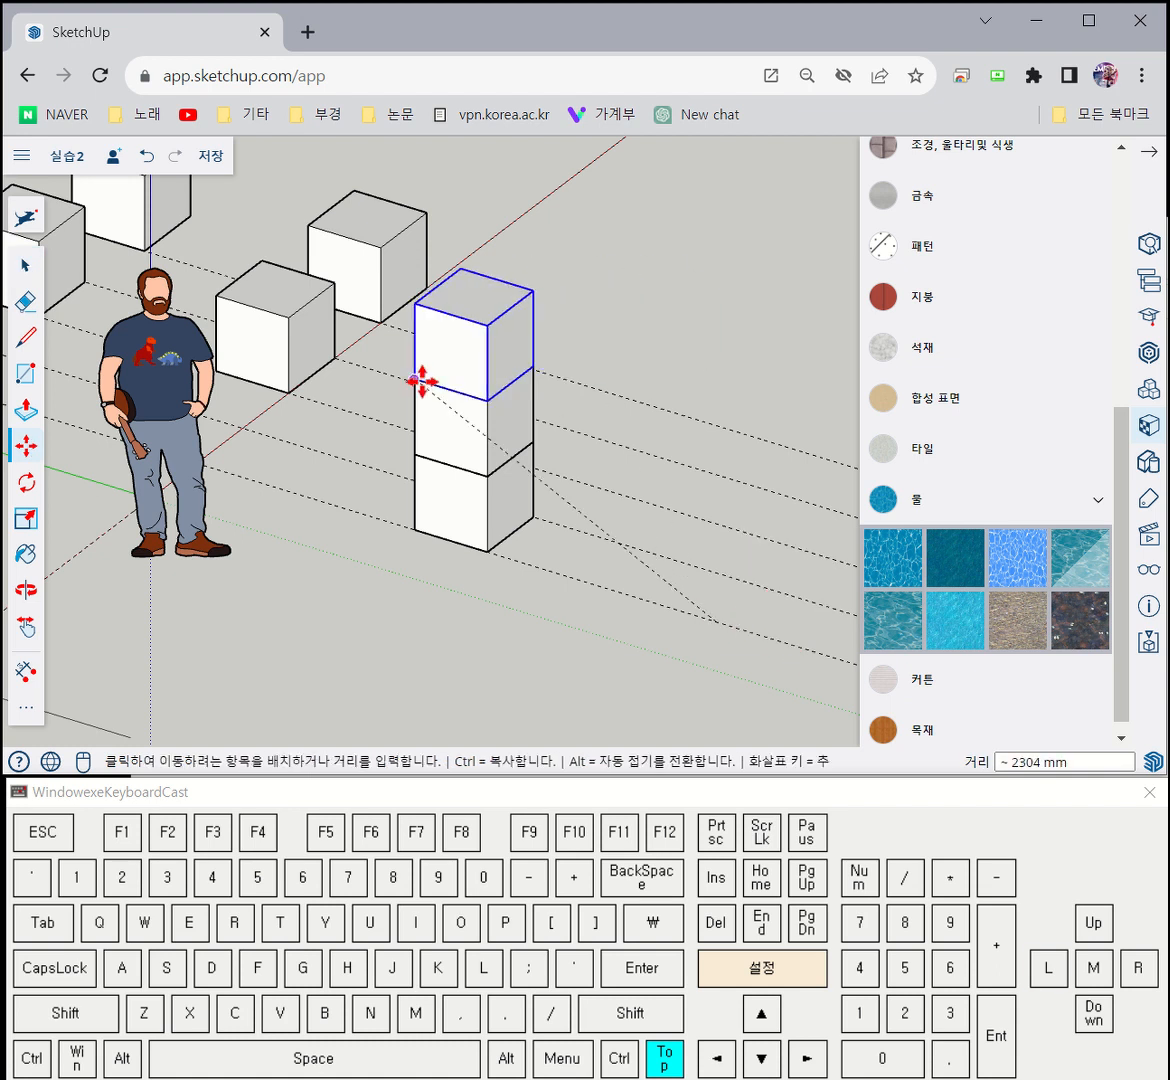
{"action": "left_click", "coordinate": [417, 382]}
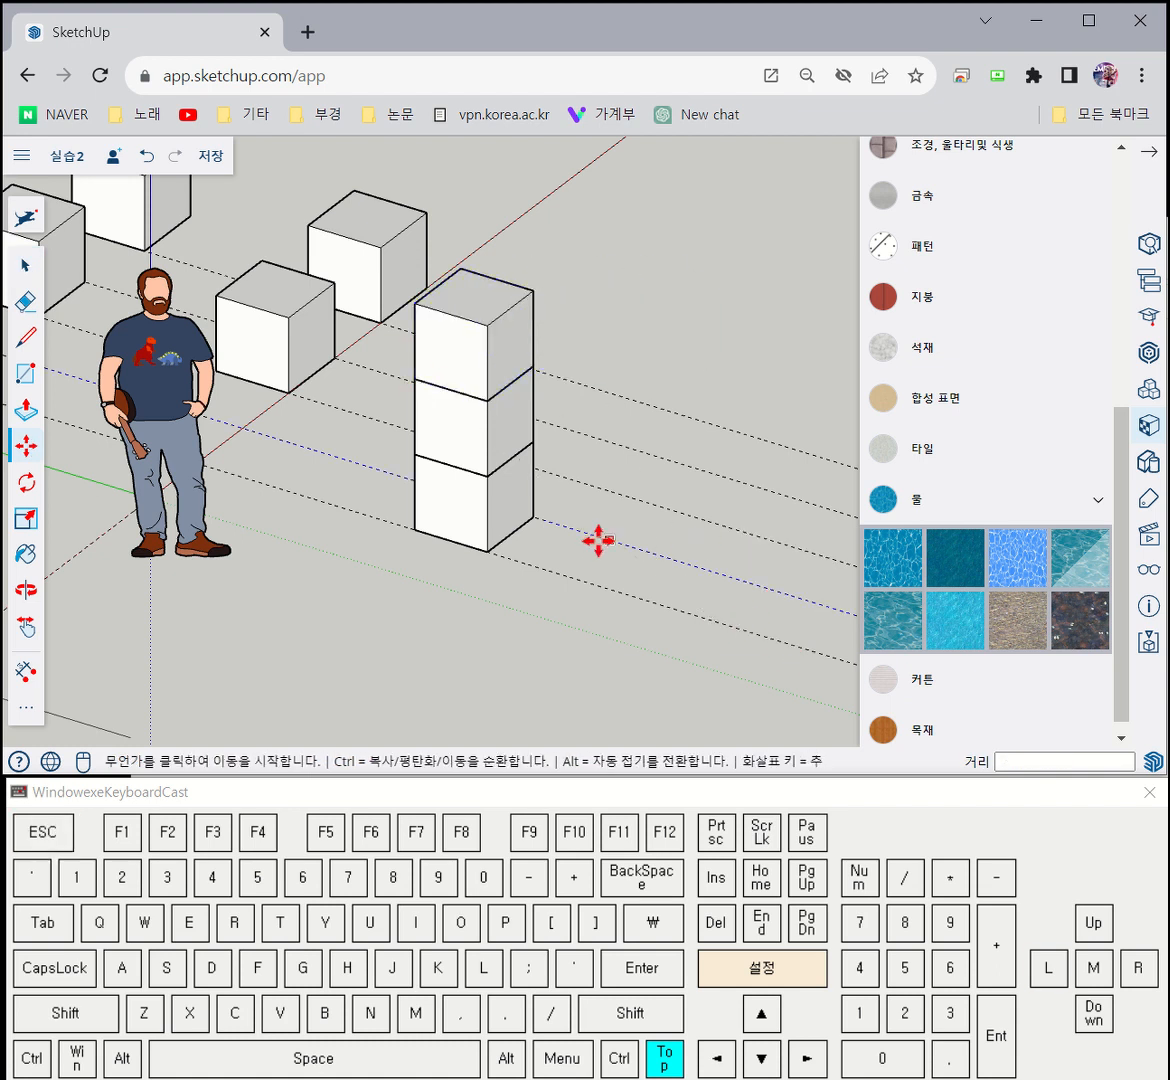
Select all three stacked cubes and rotate them together 90 degrees about the lowest cube's bottom corner so they lie along the guide line
{"action": "left_click", "coordinate": [26, 265]}
{"action": "left_click", "coordinate": [497, 452], "text": "shift"}
{"action": "left_click", "coordinate": [496, 510], "text": "shift"}
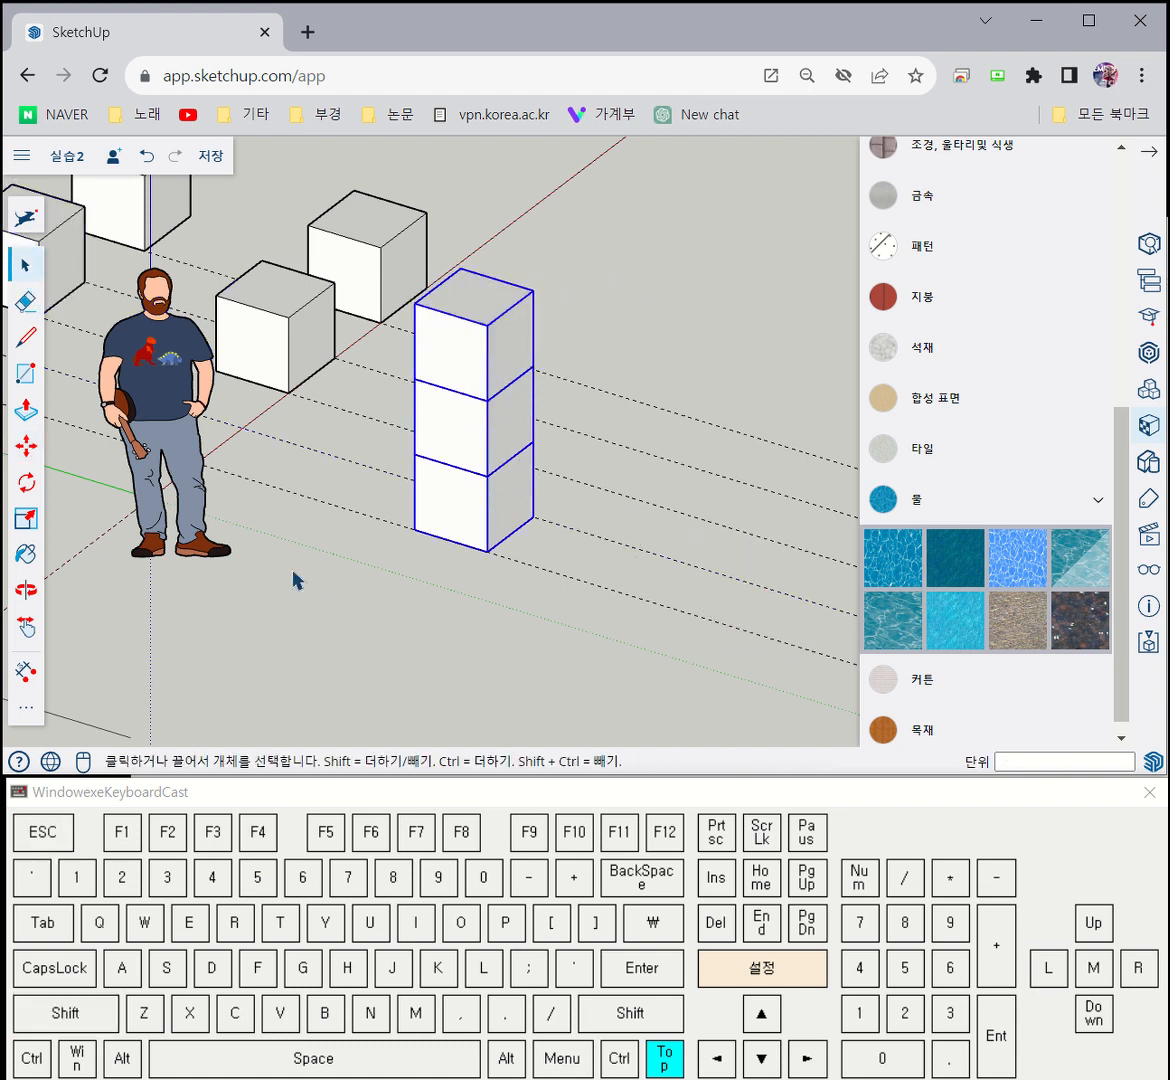
{"action": "left_click", "coordinate": [591, 325]}
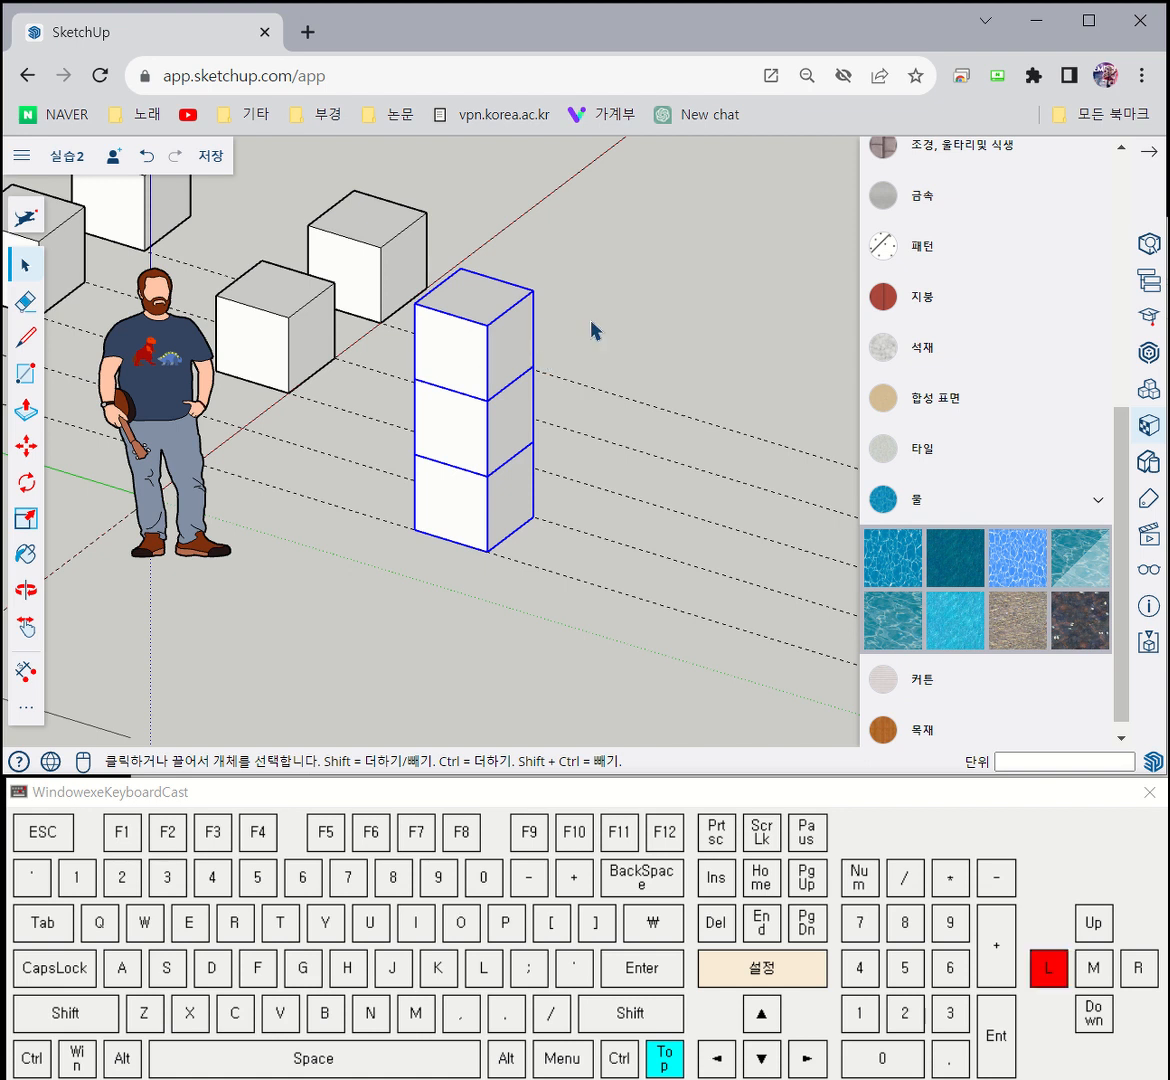
{"action": "left_click", "coordinate": [515, 348], "text": "shift"}
{"action": "left_click", "coordinate": [504, 420], "text": "shift"}
{"action": "left_click", "coordinate": [510, 500], "text": "shift"}
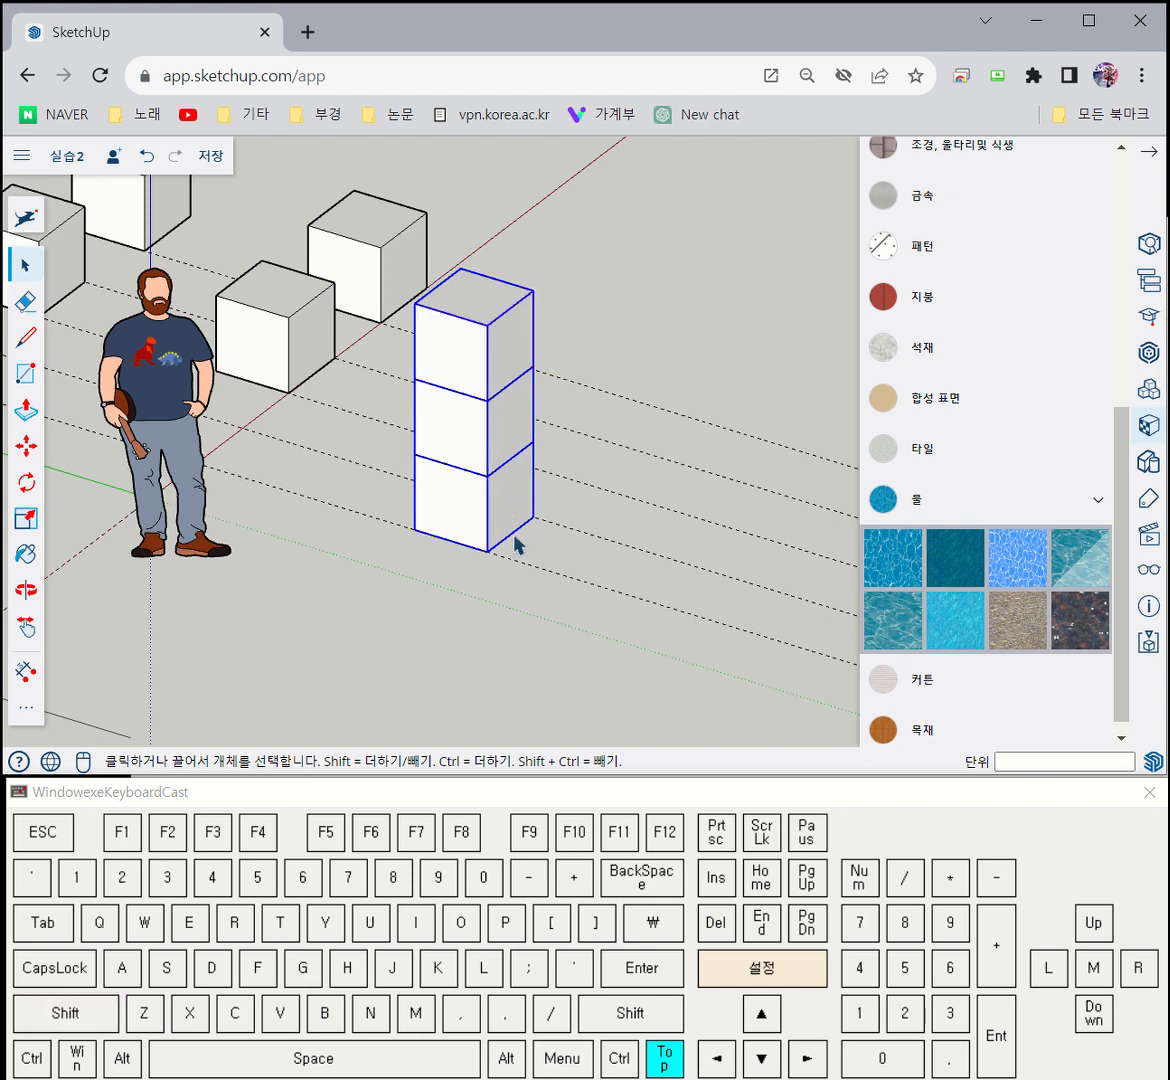
{"action": "left_click", "coordinate": [27, 485]}
{"action": "middle_click_drag", "start_coordinate": [560, 500], "coordinate": [684, 436]}
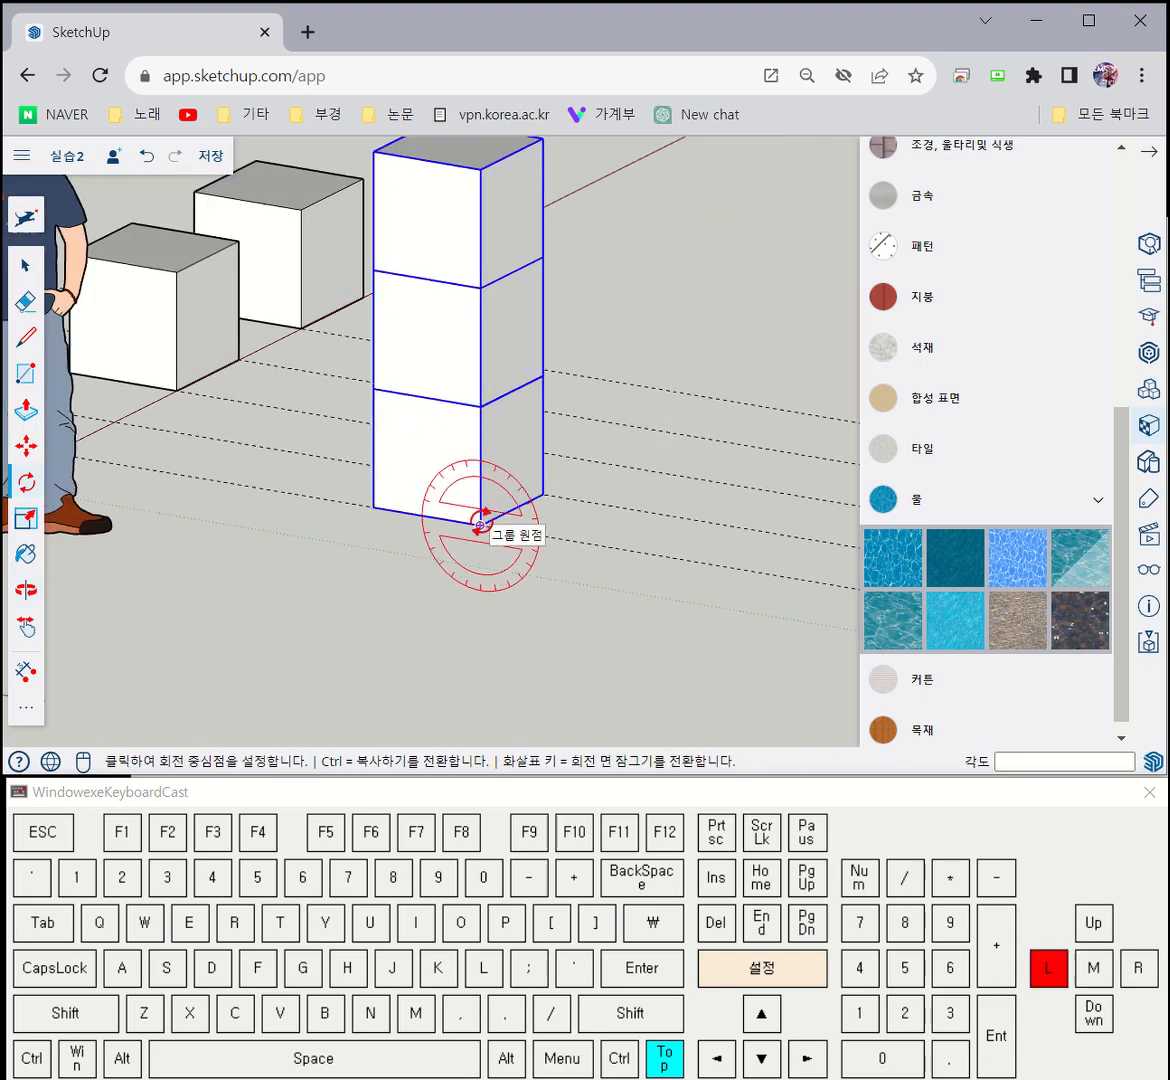
{"action": "left_click", "coordinate": [481, 524]}
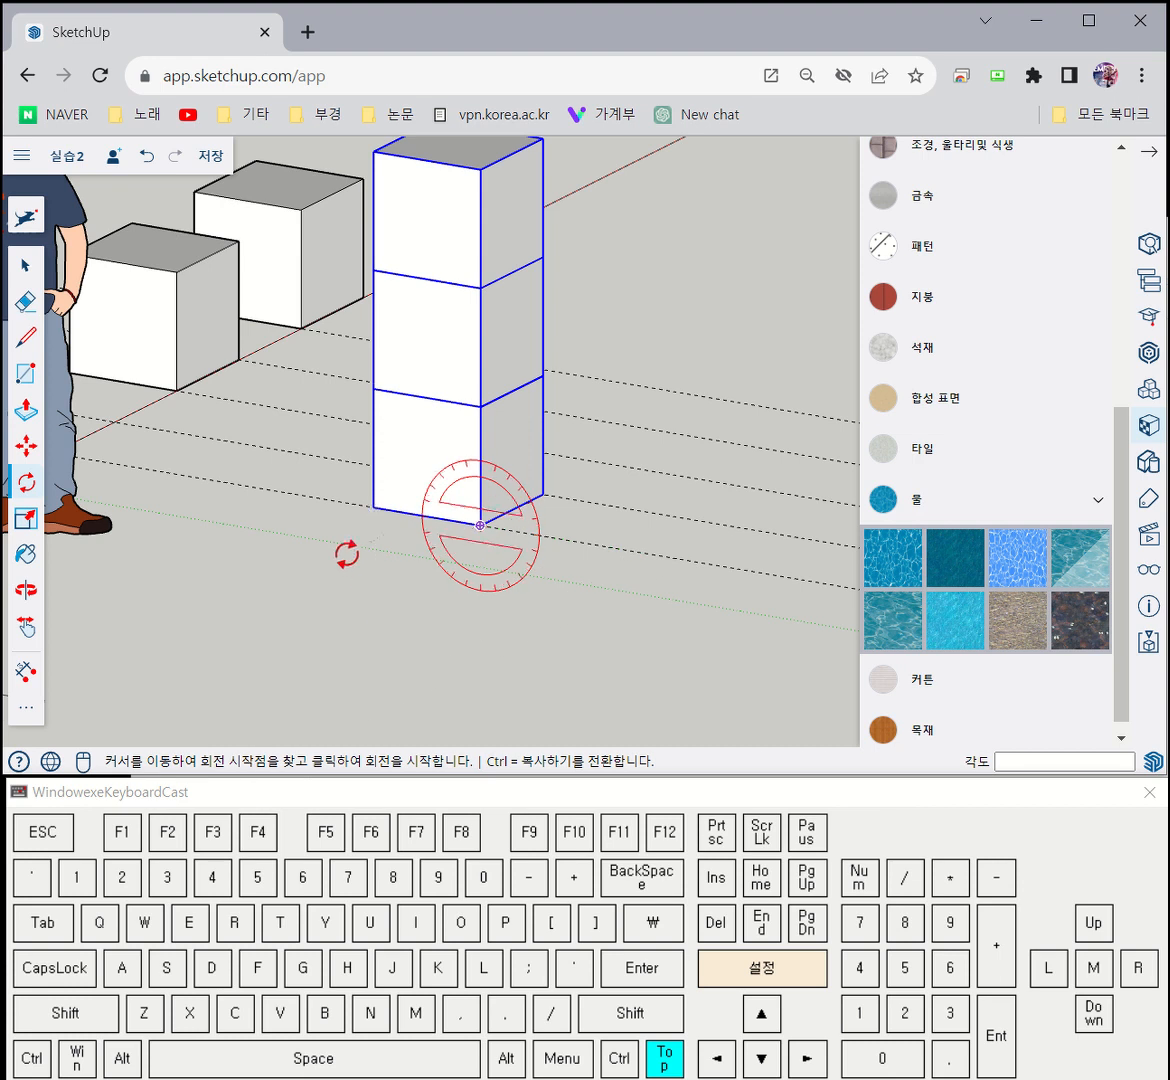
{"action": "left_click", "coordinate": [372, 507]}
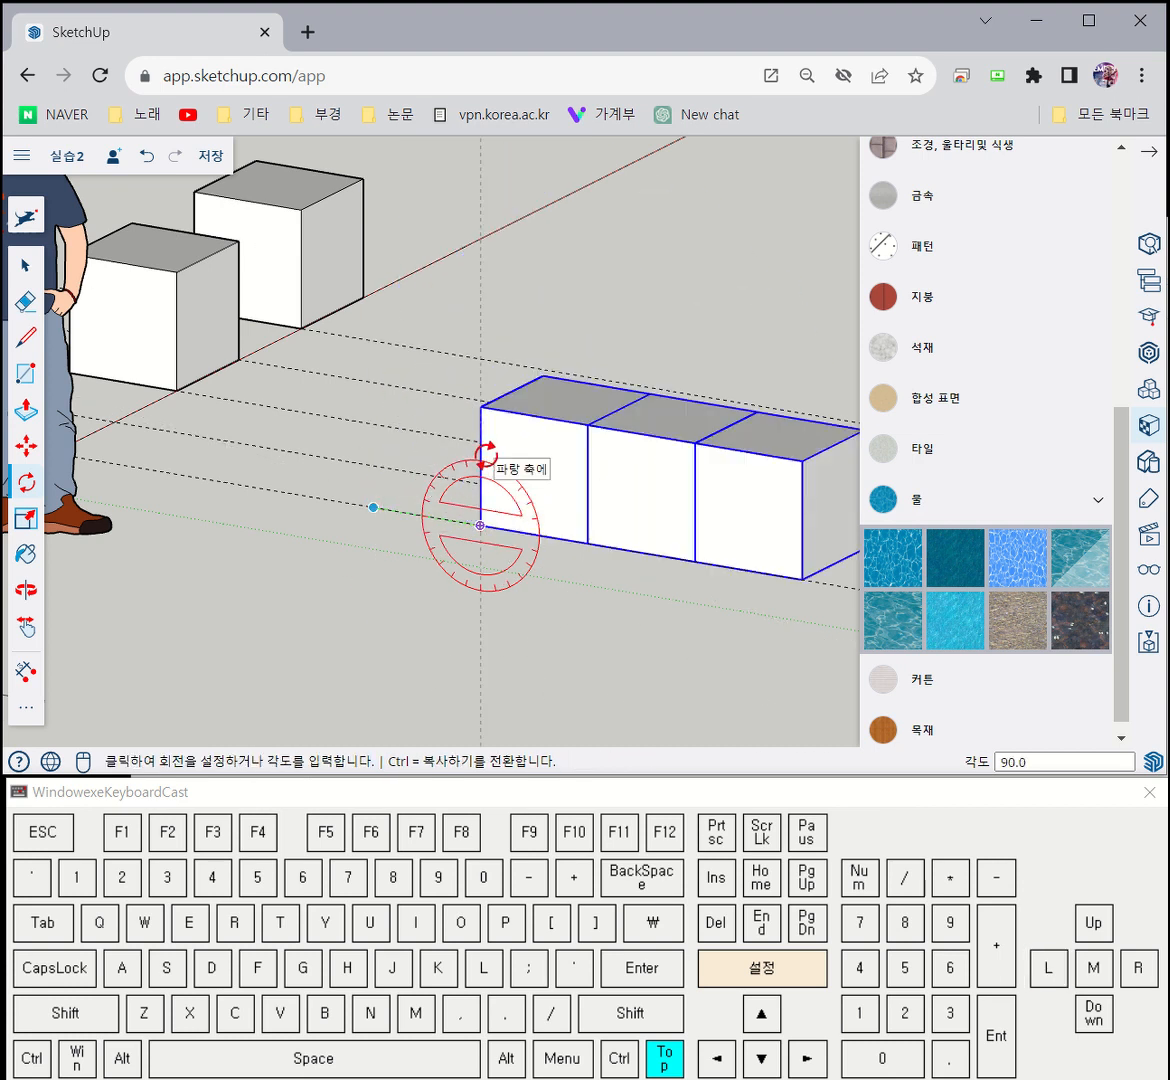
{"action": "key", "text": "Return"}
Rotate the selected three-cube row 90 degrees about the green axis at its near bottom corner, tipping it across the guide line
{"action": "middle_click_drag", "start_coordinate": [444, 446], "coordinate": [298, 488]}
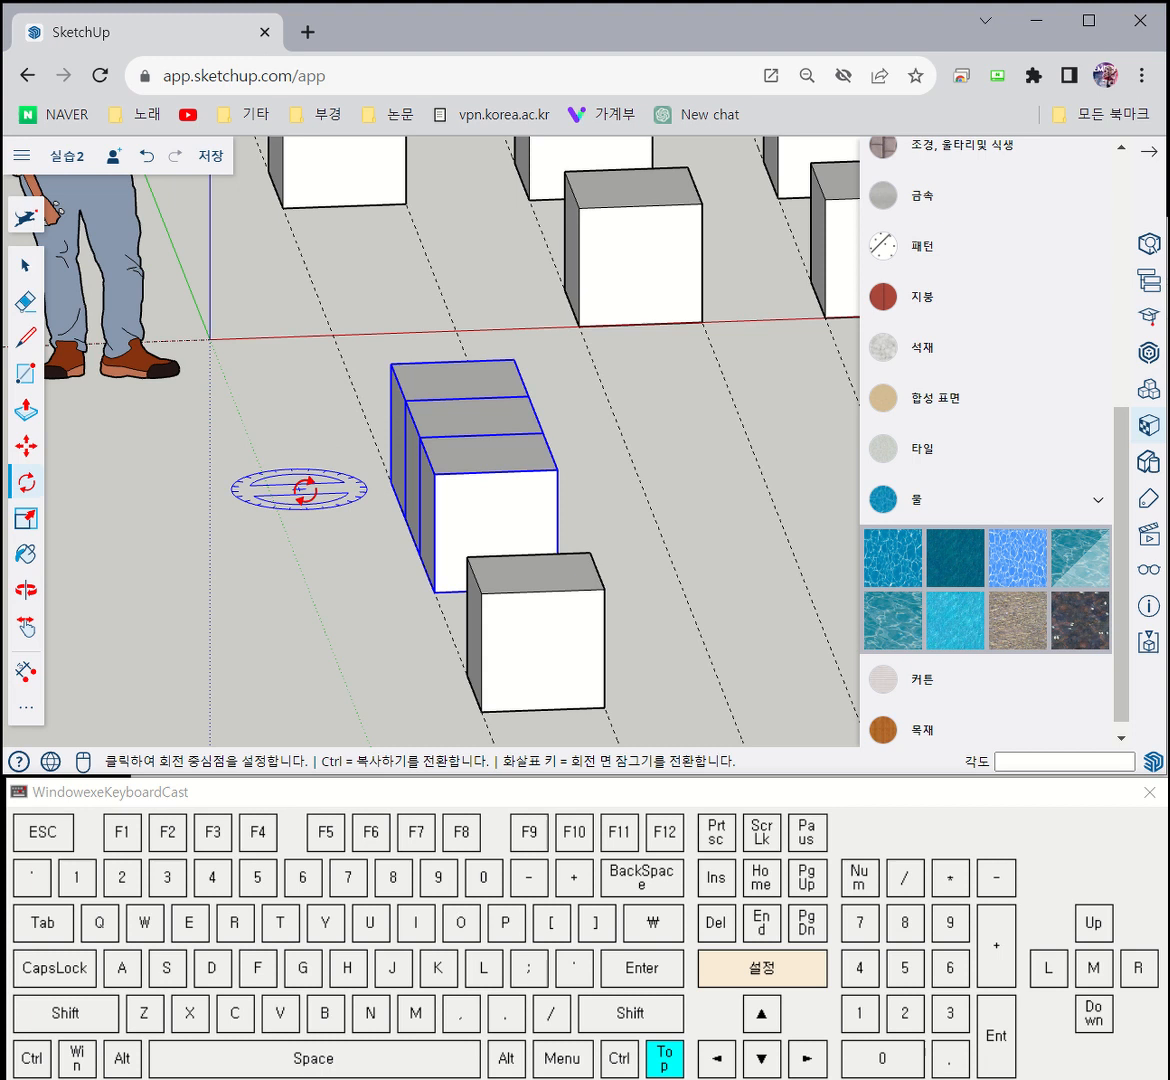
{"action": "left_click", "coordinate": [435, 591]}
{"action": "scroll", "coordinate": [455, 590], "scroll_direction": "up", "scroll_amount": 3}
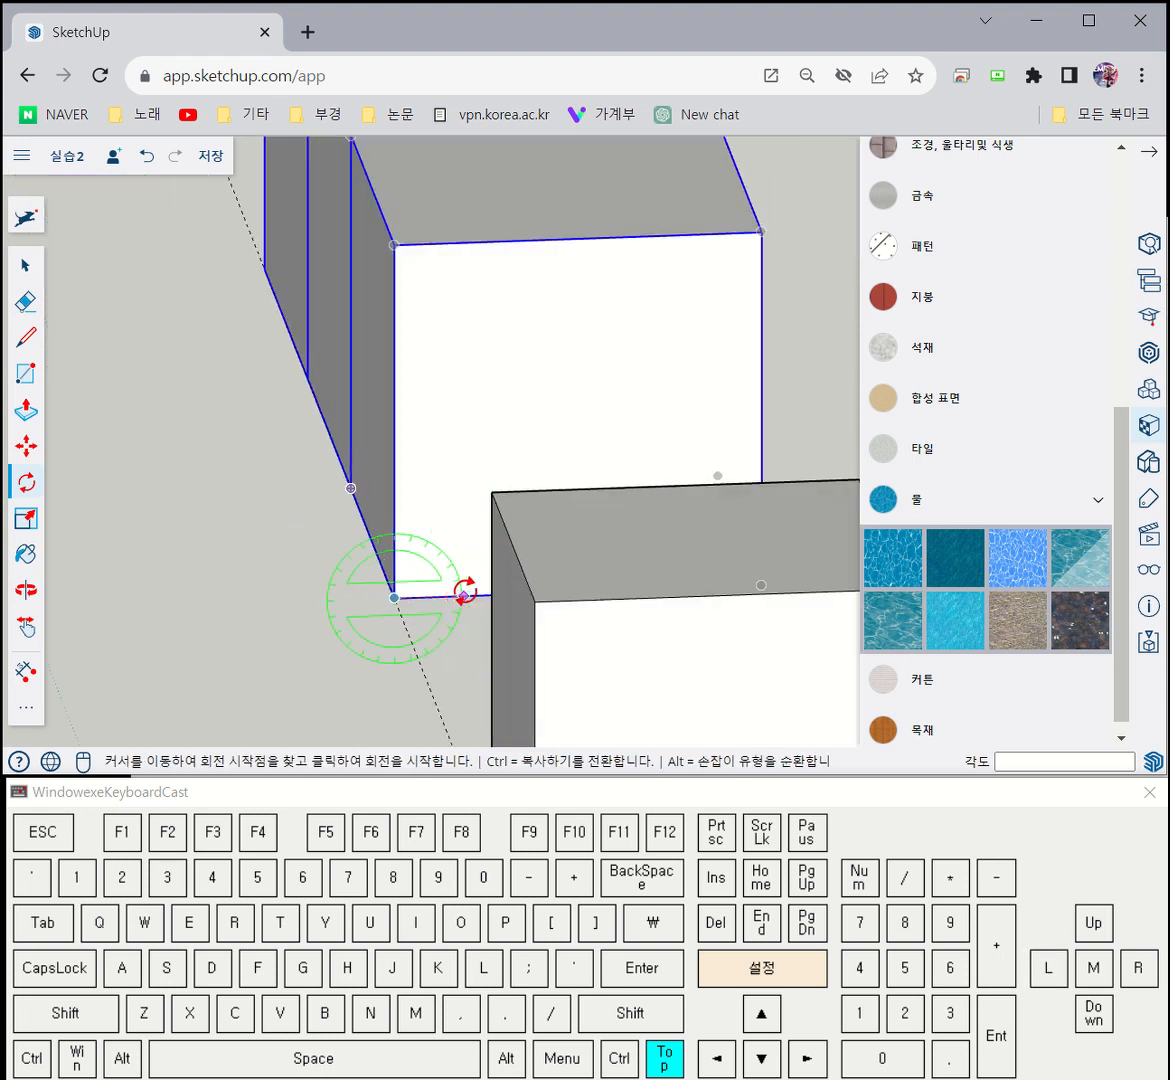
{"action": "scroll", "coordinate": [464, 595], "scroll_direction": "up", "scroll_amount": 2}
{"action": "scroll", "coordinate": [370, 590], "scroll_direction": "down", "scroll_amount": 5}
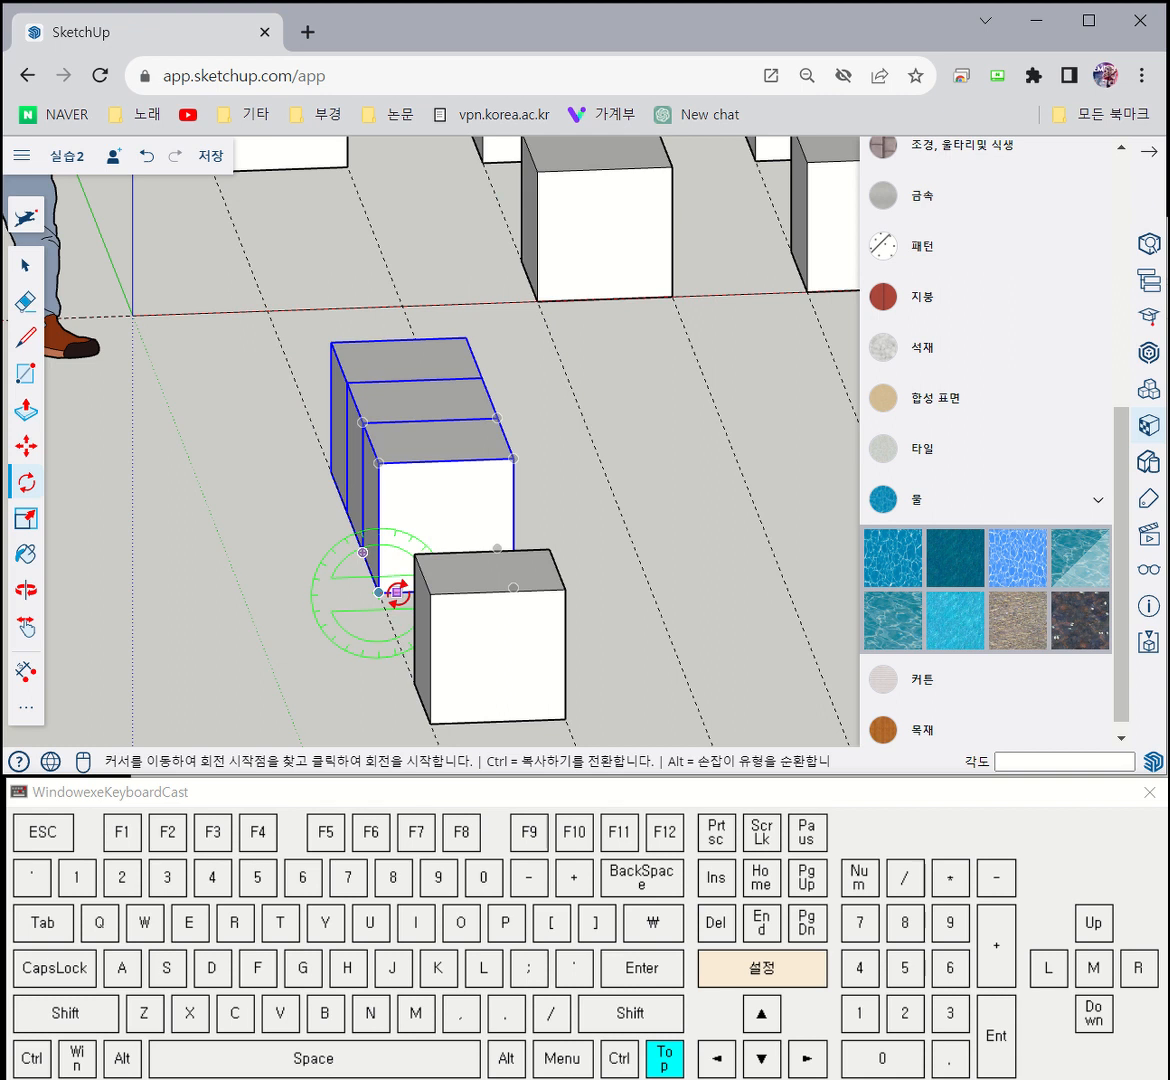
{"action": "left_click", "coordinate": [392, 585]}
{"action": "left_click", "coordinate": [373, 556]}
Rotate the three-cube row horizontally 90 degrees about the blue axis at its near bottom corner so it lies parallel to the red axis
{"action": "middle_click_drag", "start_coordinate": [373, 604], "coordinate": [658, 554]}
{"action": "scroll", "coordinate": [658, 554], "scroll_direction": "down", "scroll_amount": 3}
{"action": "scroll", "coordinate": [690, 530], "scroll_direction": "down", "scroll_amount": 2}
{"action": "middle_click_drag", "start_coordinate": [700, 476], "coordinate": [509, 682]}
{"action": "scroll", "coordinate": [515, 664], "scroll_direction": "up", "scroll_amount": 6}
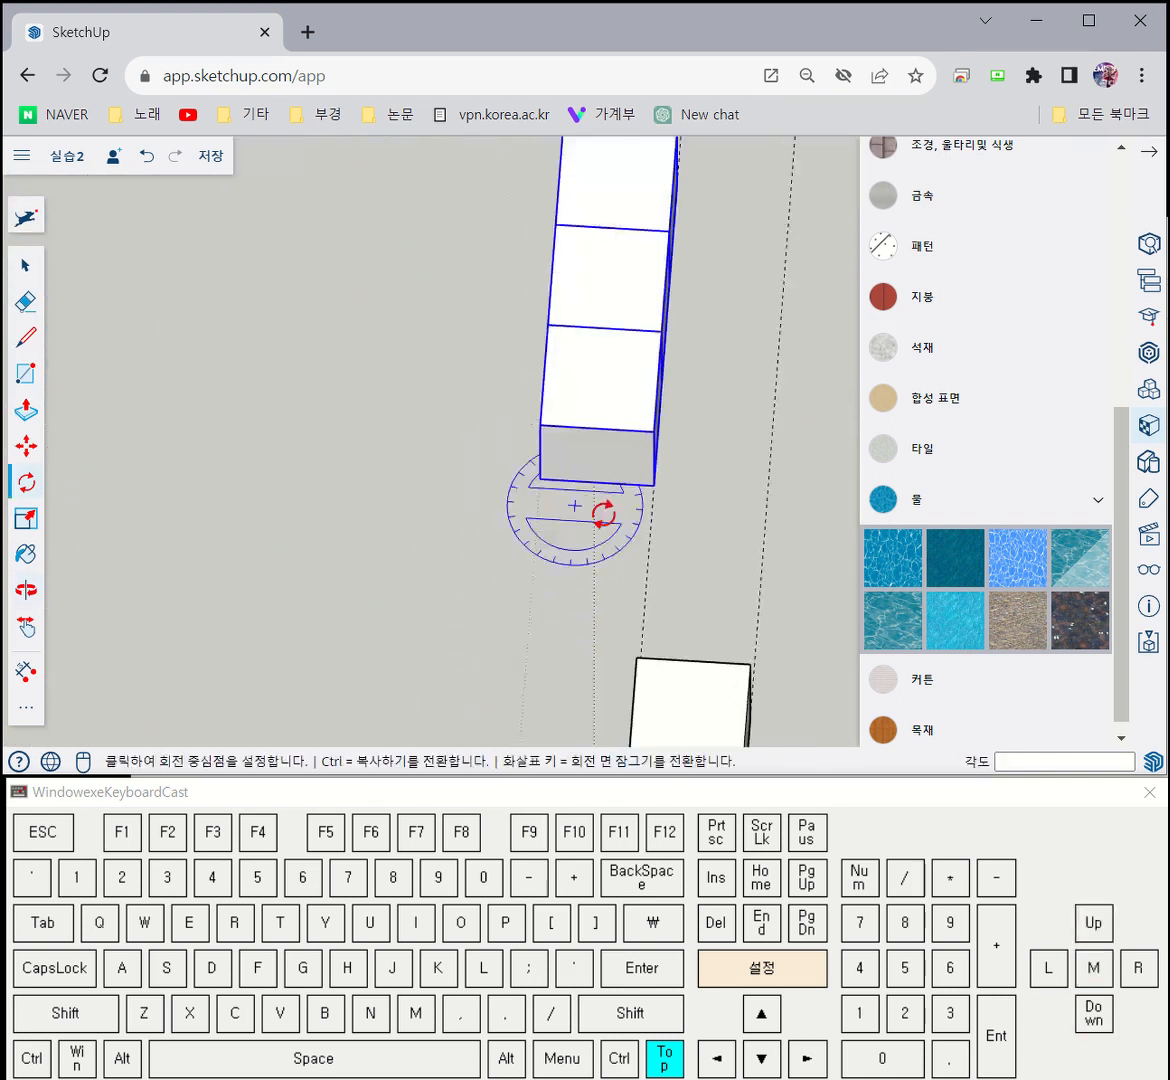
{"action": "key", "text": "Up"}
{"action": "scroll", "coordinate": [540, 478], "scroll_direction": "up", "scroll_amount": 4}
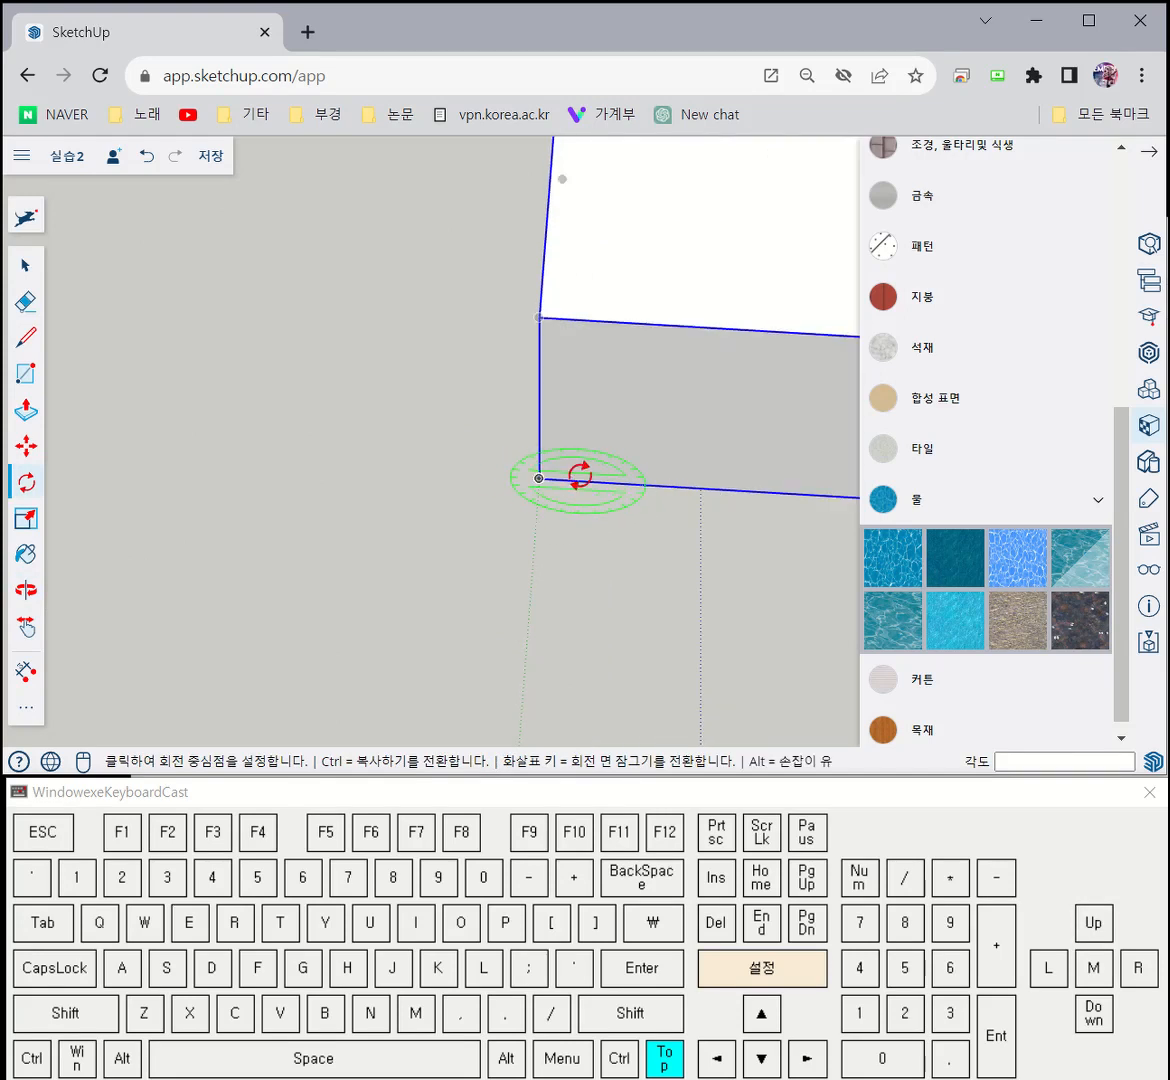
{"action": "middle_click_drag", "start_coordinate": [540, 480], "coordinate": [587, 431]}
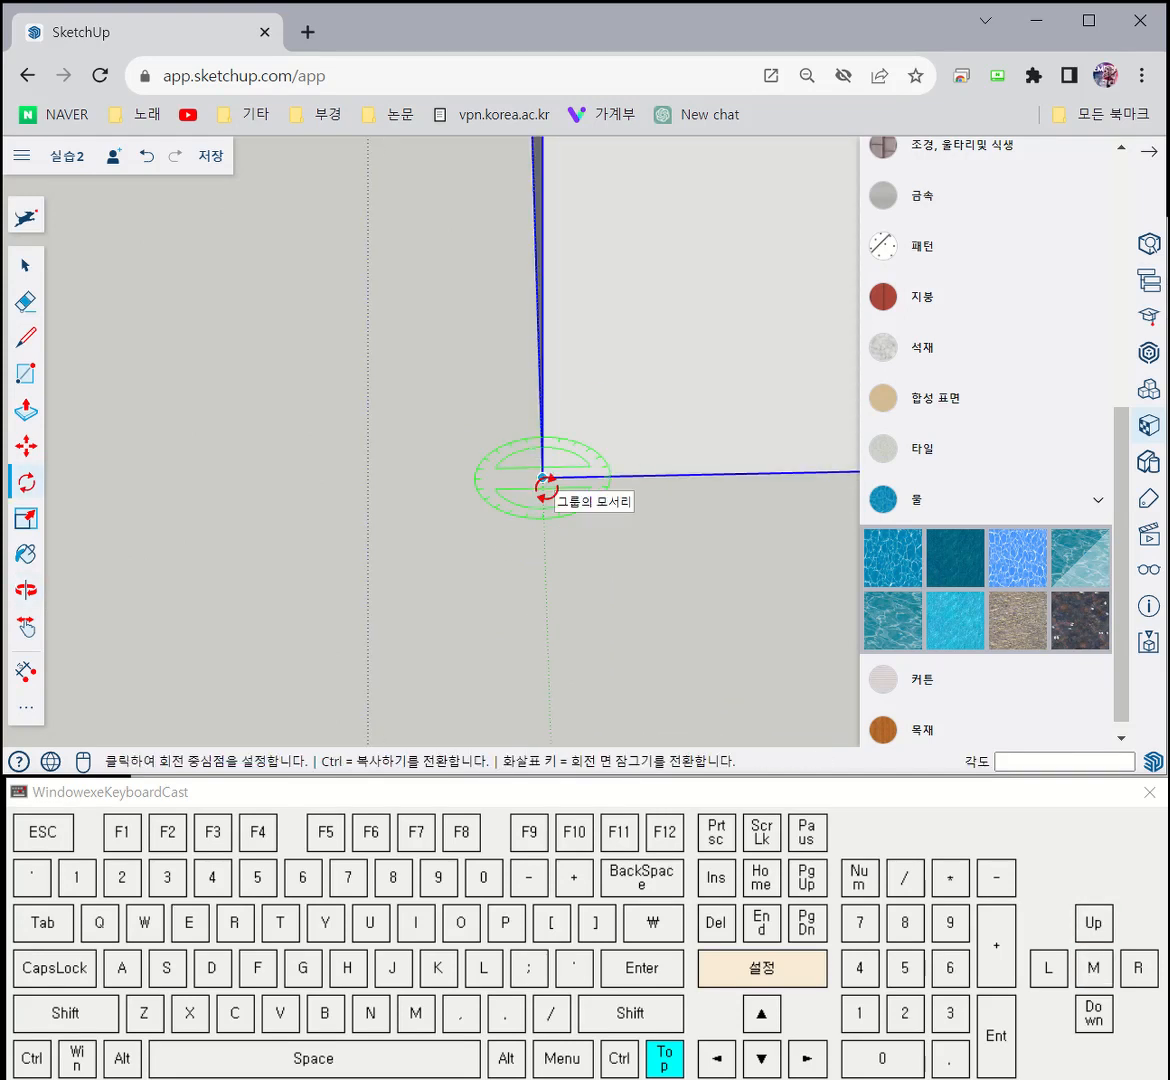
{"action": "mouse_move", "coordinate": [545, 488]}
{"action": "middle_mouse_down"}
{"action": "mouse_move", "coordinate": [741, 418]}
{"action": "mouse_move", "coordinate": [563, 500]}
{"action": "mouse_move", "coordinate": [637, 483]}
{"action": "mouse_move", "coordinate": [553, 501]}
{"action": "middle_mouse_up"}
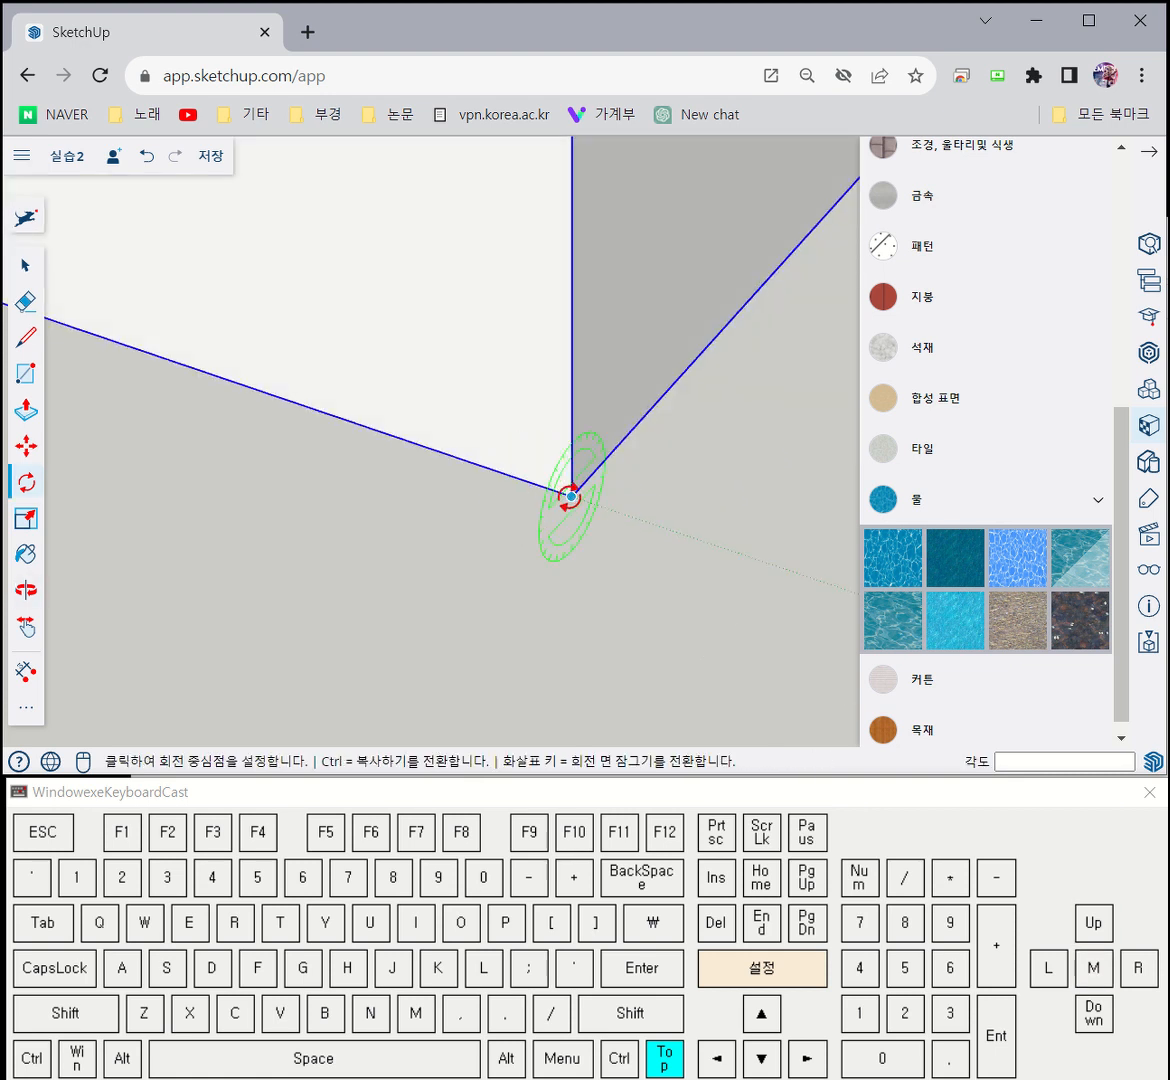
{"action": "left_click", "coordinate": [572, 495]}
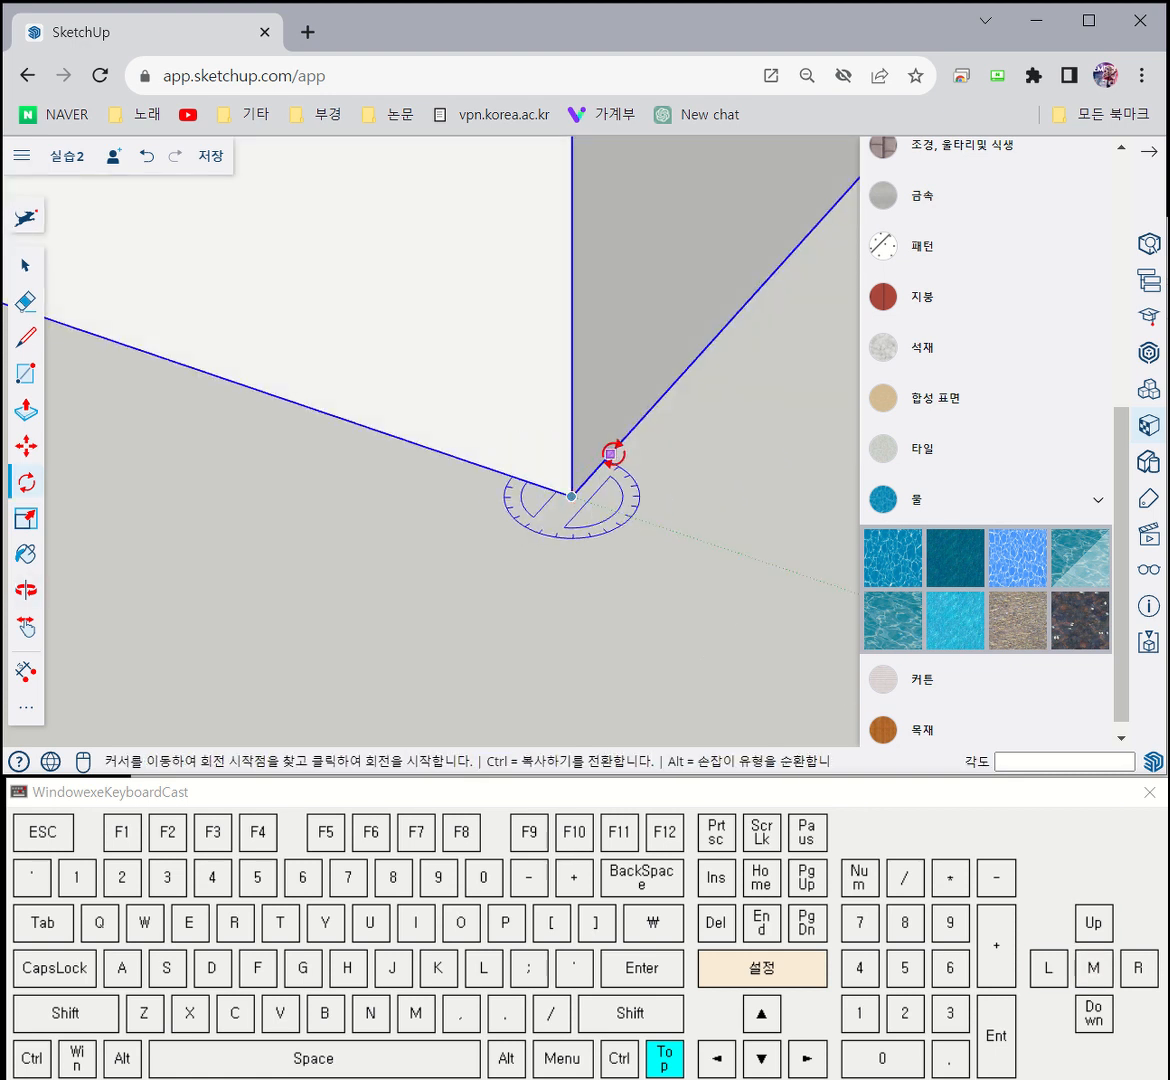
{"action": "left_click", "coordinate": [613, 450]}
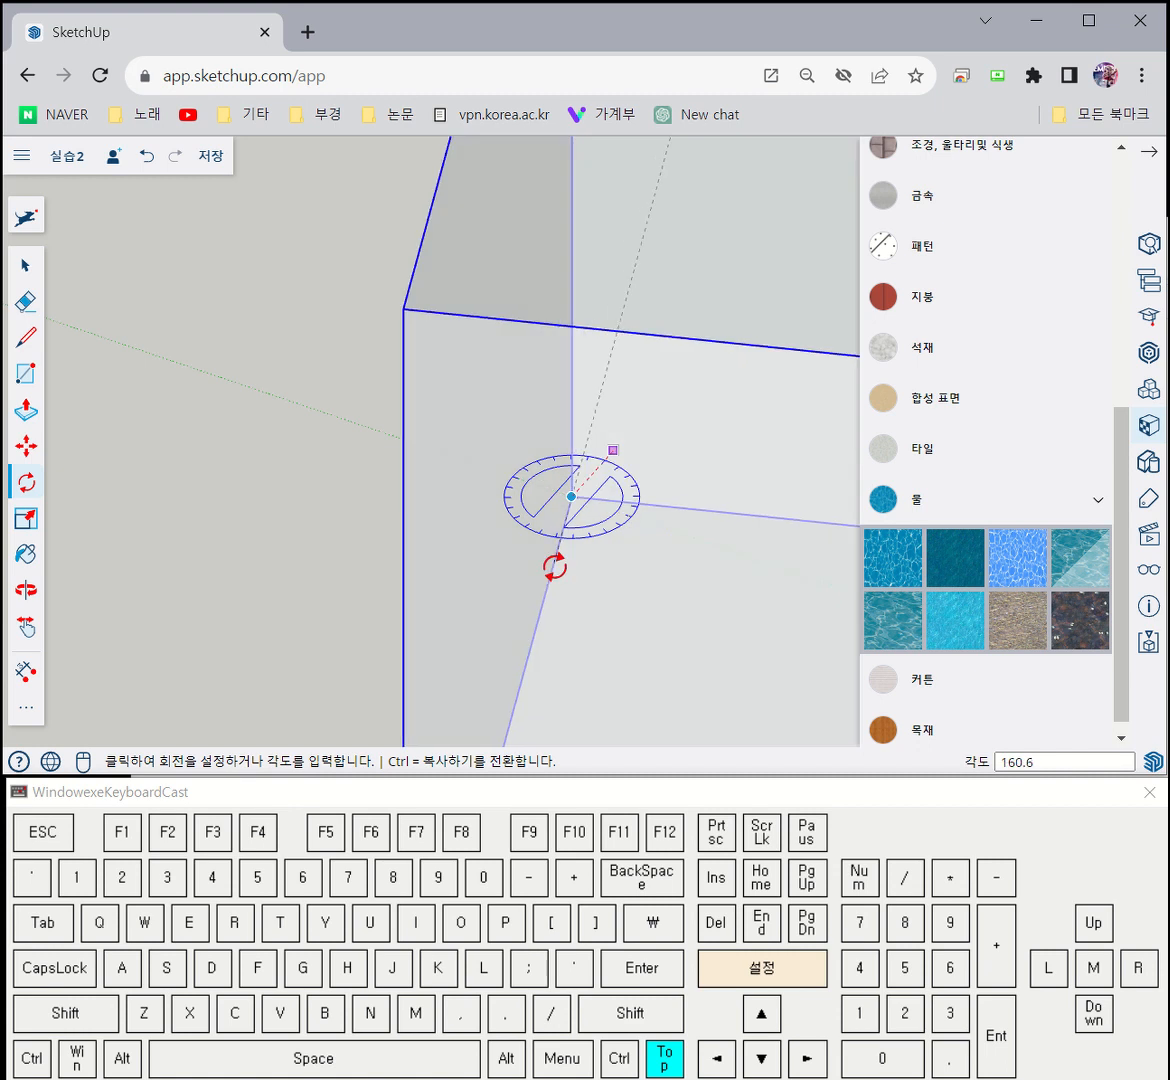
{"action": "left_click", "coordinate": [625, 511]}
{"action": "scroll", "coordinate": [550, 612], "scroll_direction": "down", "scroll_amount": 5}
{"action": "middle_click_drag", "start_coordinate": [556, 616], "coordinate": [430, 590]}
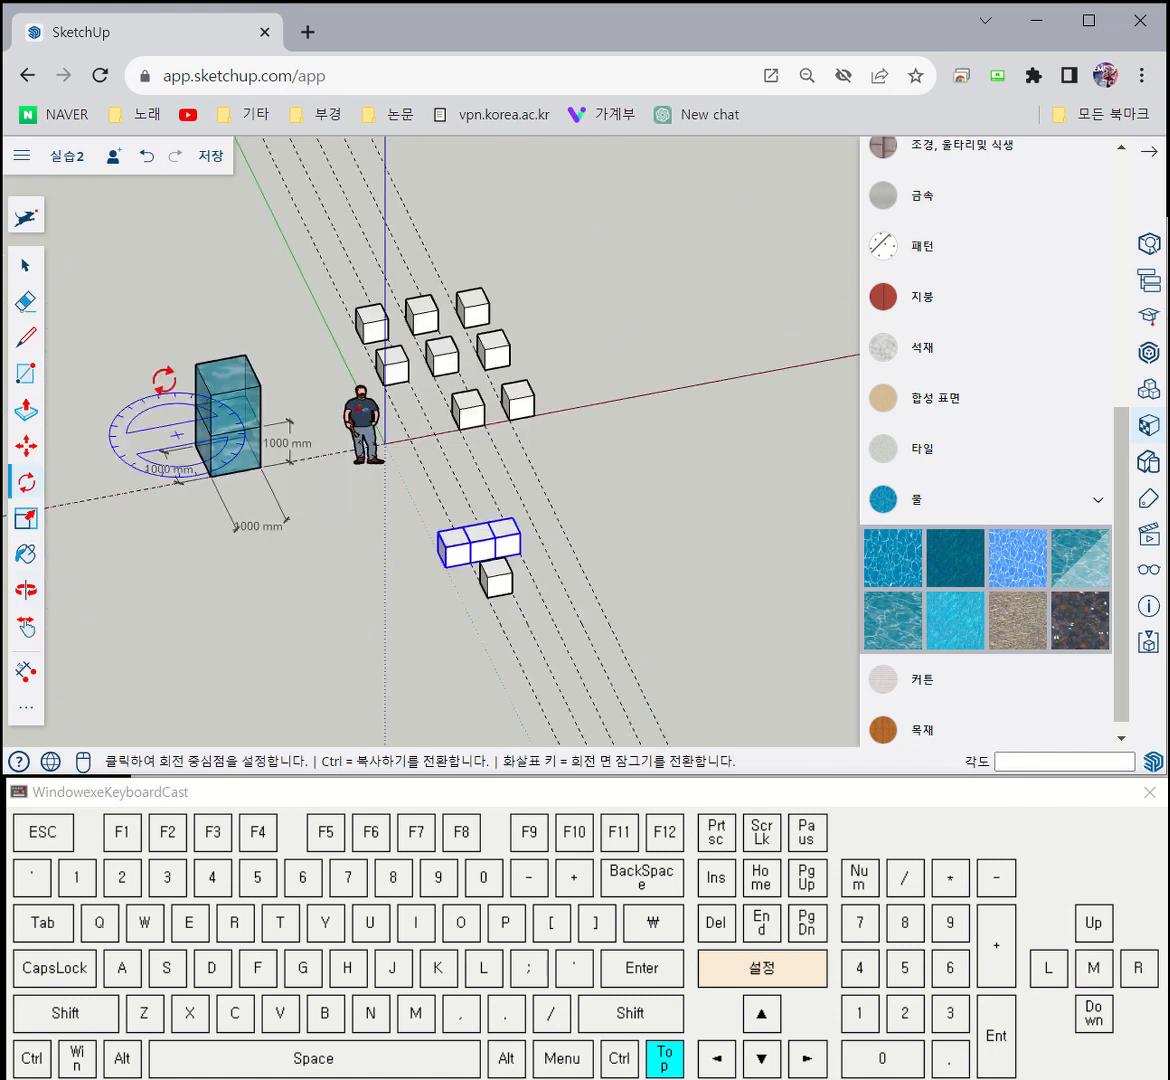
{"action": "left_click", "coordinate": [26, 264]}
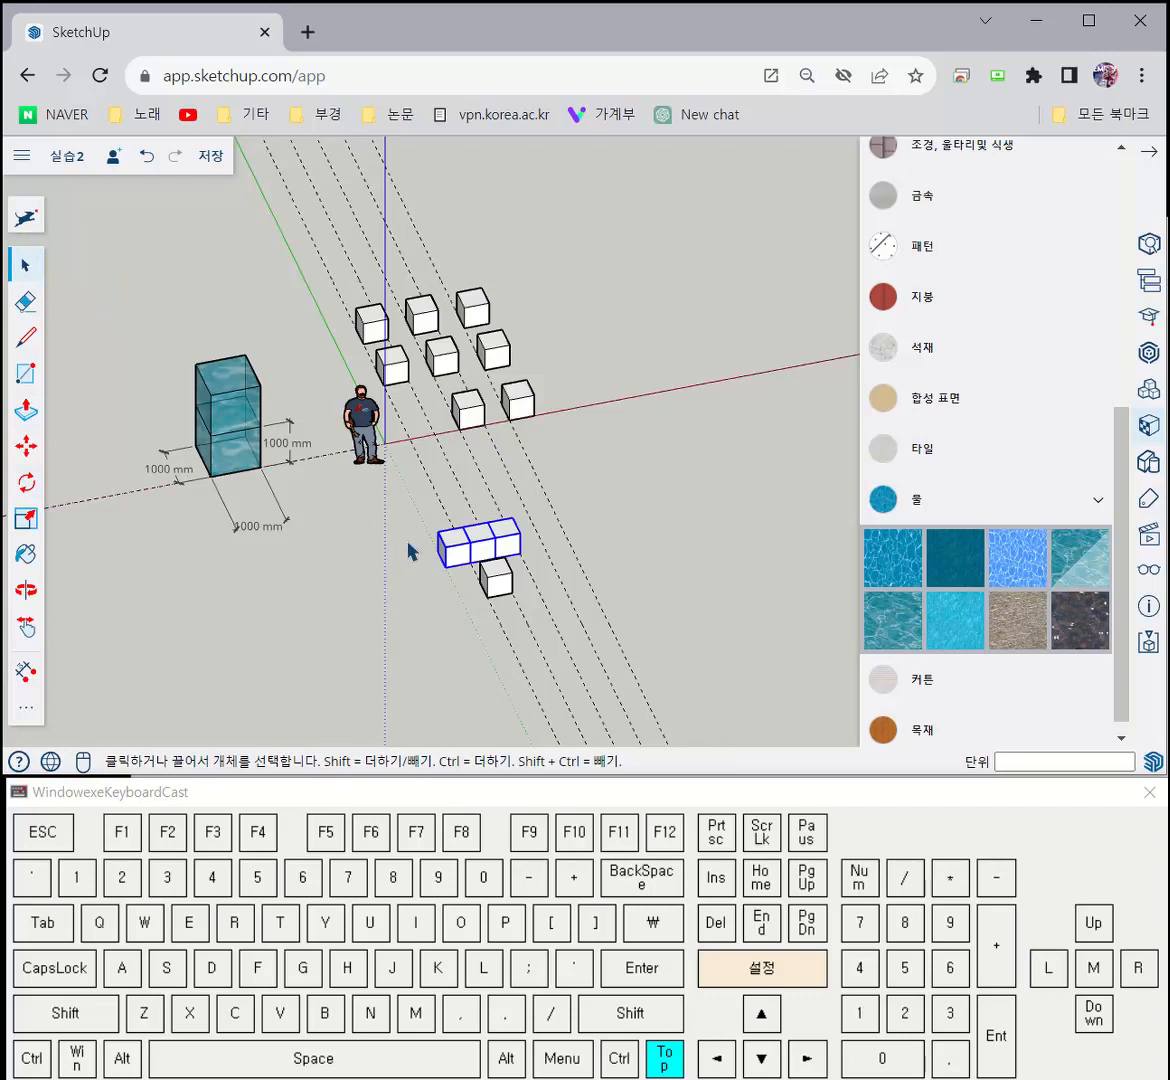